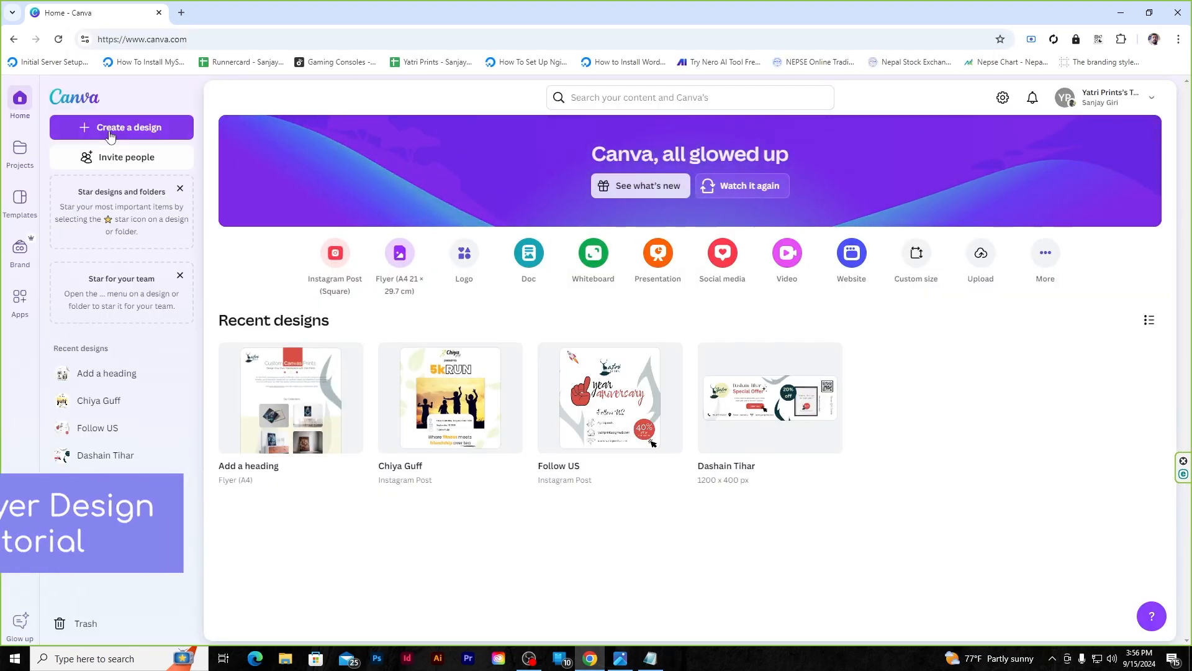
- Start a new Flyer (A4) design from Create a design on the home page
left_click(122, 127)
left_click(484, 211)
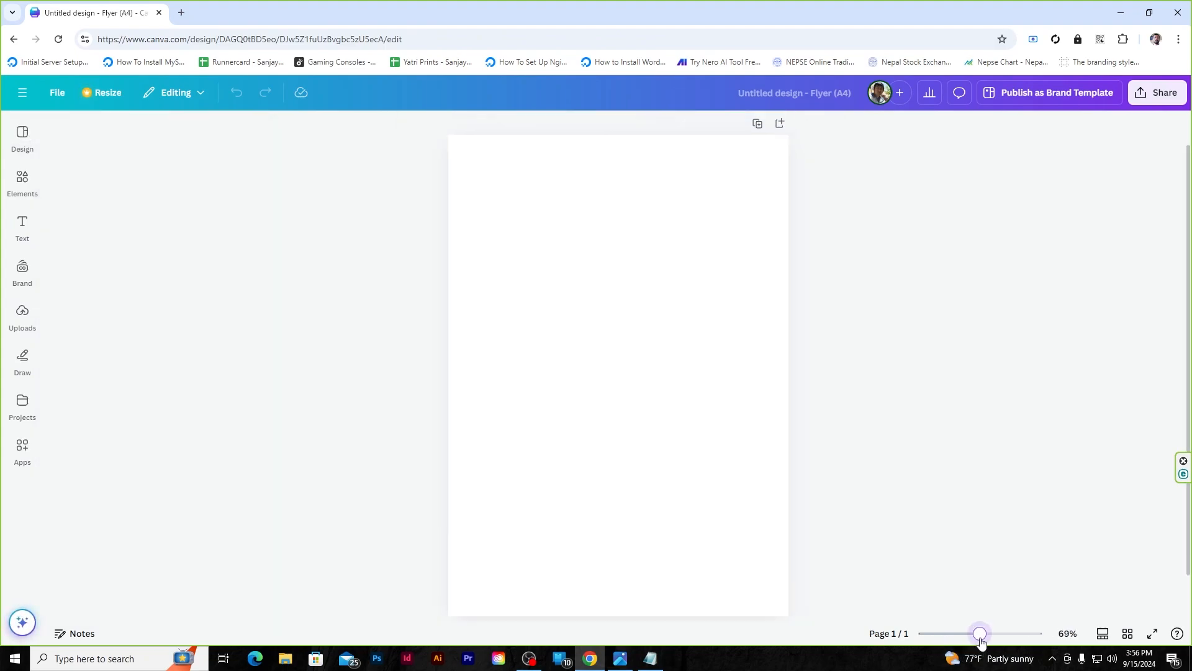
- Open the Brand Kit and browse its logos, colour palette and fonts
left_click(24, 273)
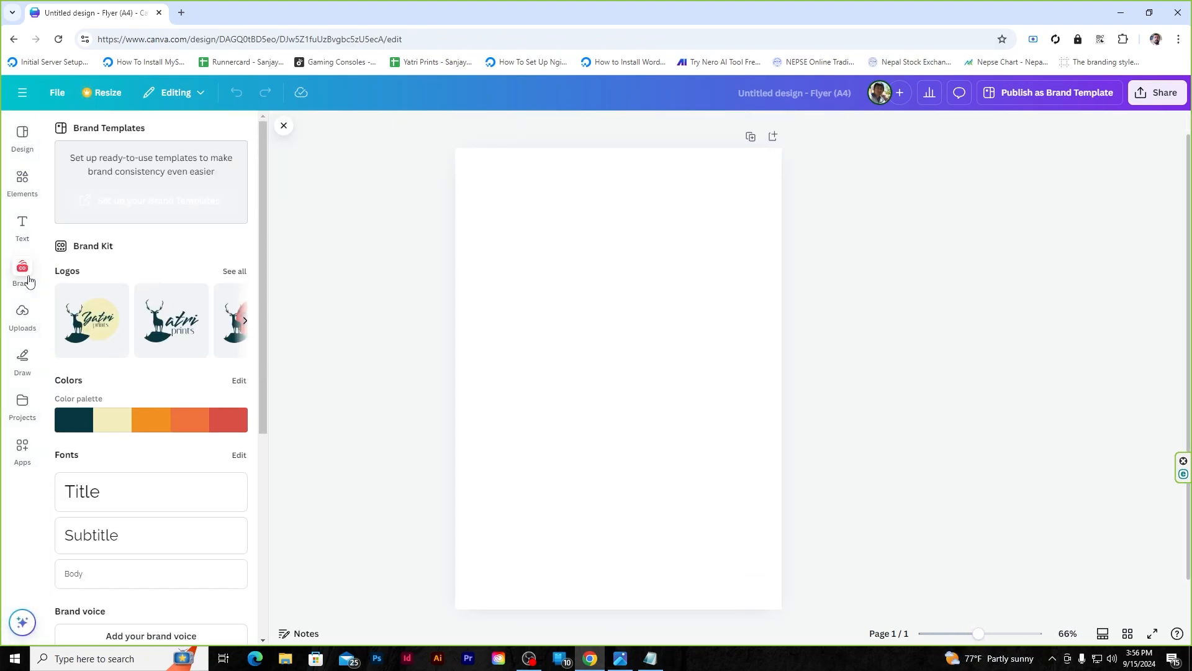
scroll(147, 194, "down", 1)
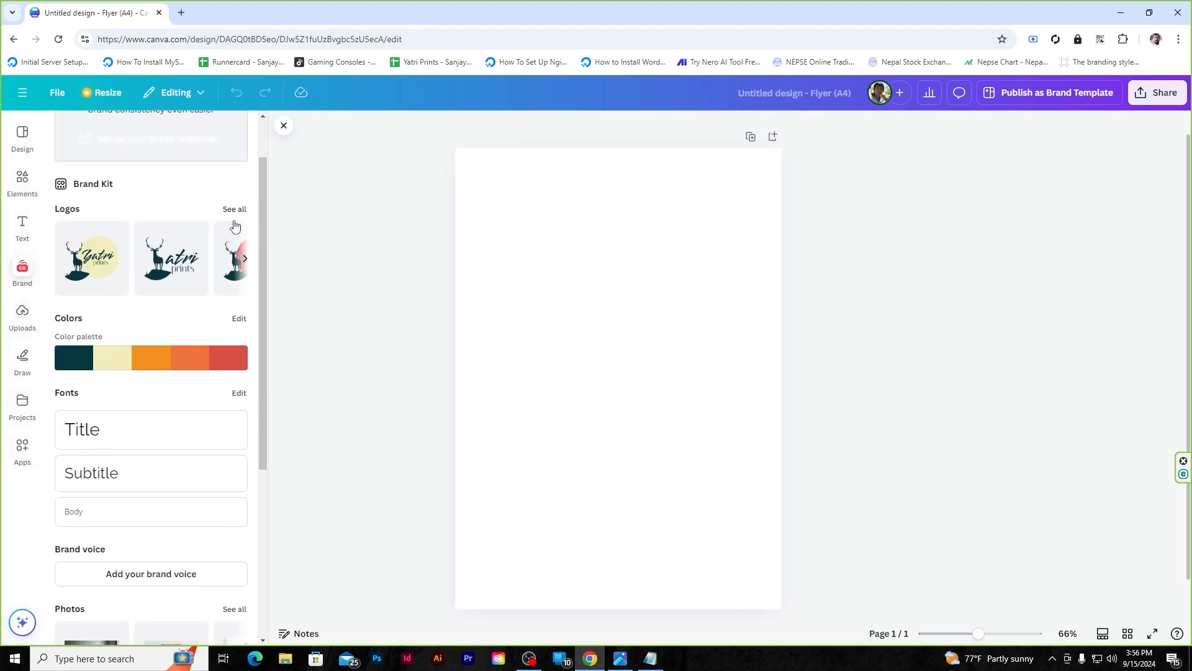
scroll(101, 247, "down", 2)
scroll(205, 273, "down", 2)
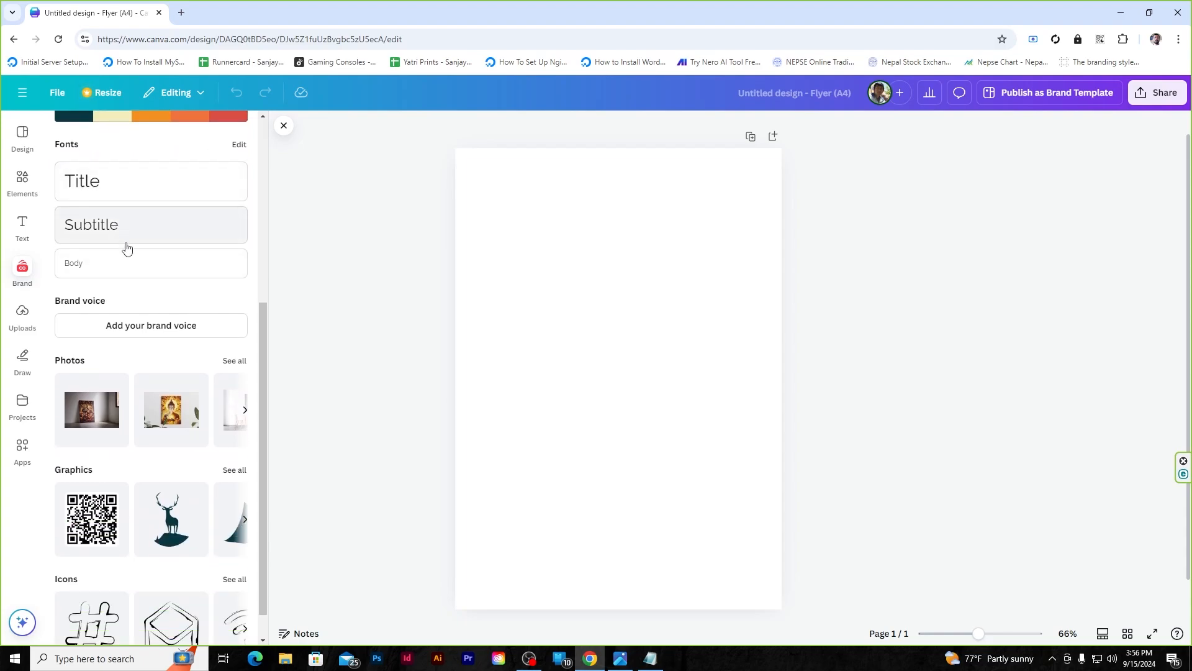
scroll(130, 260, "down", 1)
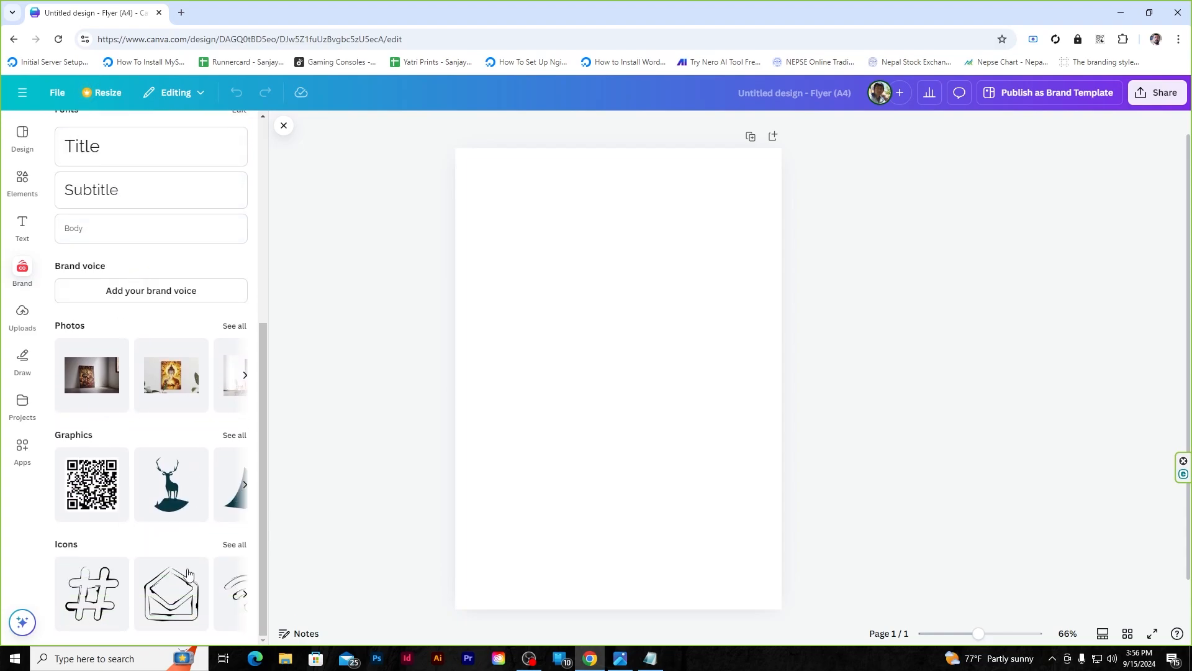
scroll(193, 573, "up", 5)
- Select the flyer page and bring up File > Settings
left_click(547, 247)
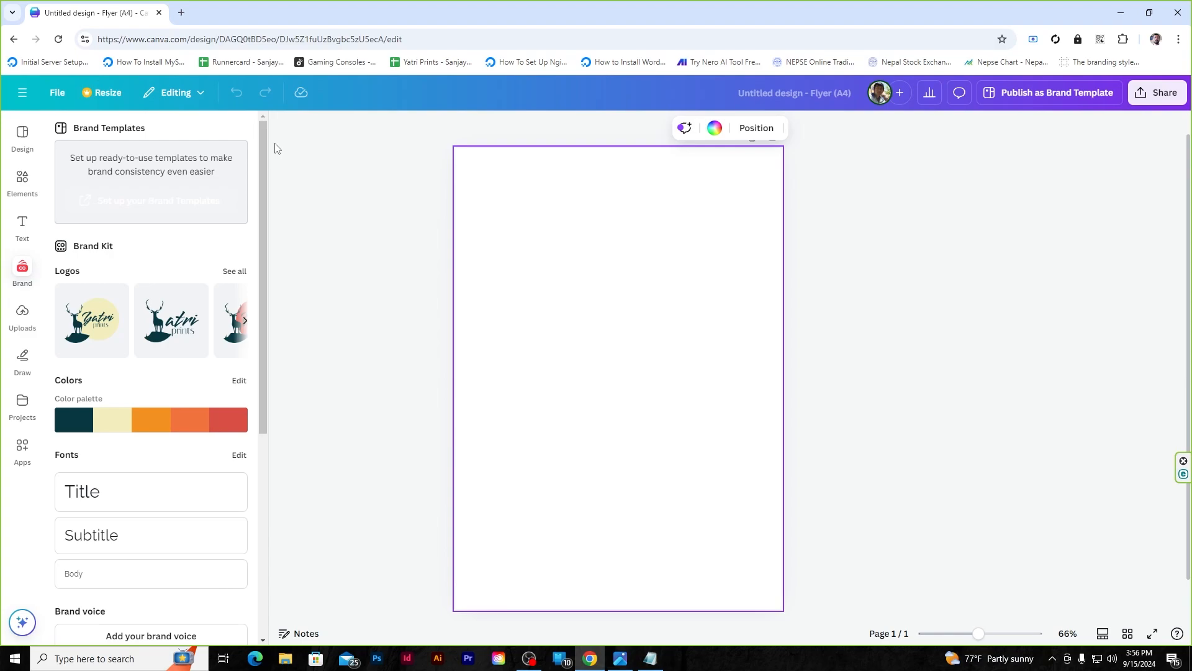
left_click(58, 96)
mouse_move(156, 249)
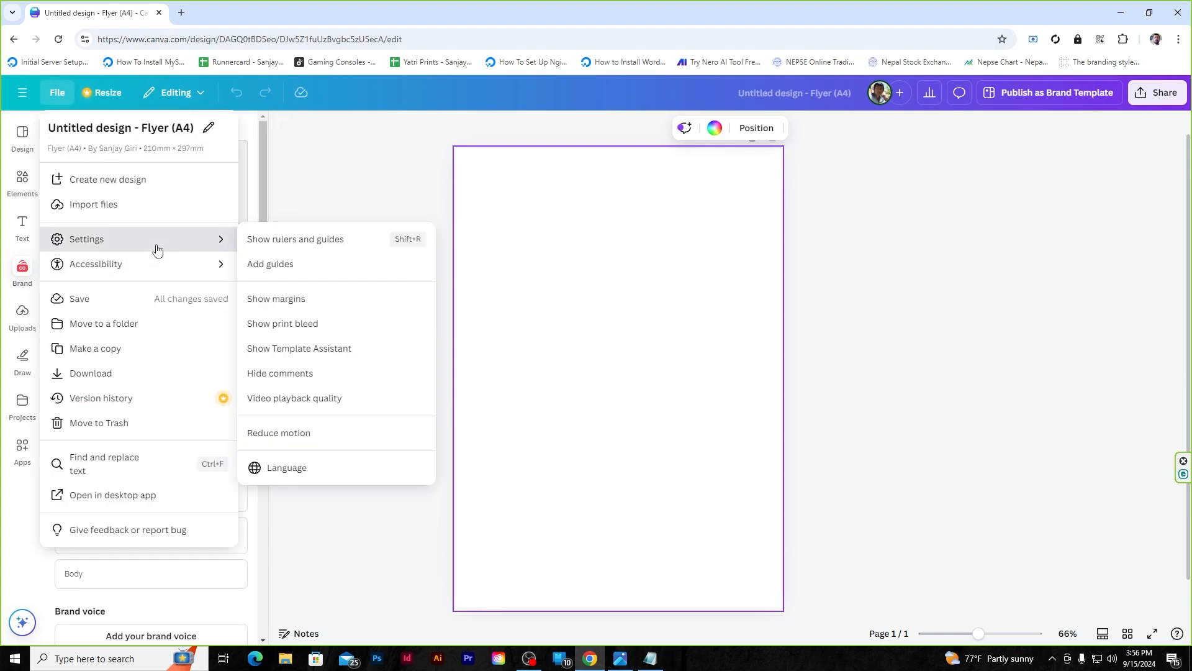
- Start custom guides and set 6 columns and 6 rows
left_click(277, 266)
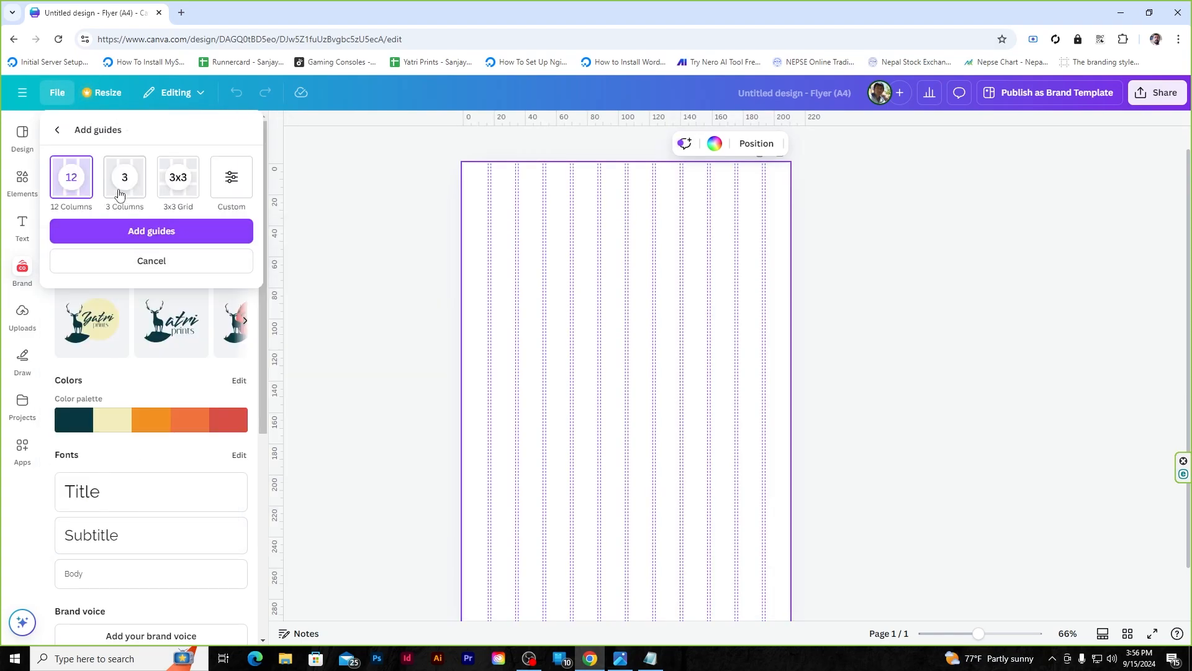
left_click(174, 189)
left_click(231, 180)
left_click(84, 247)
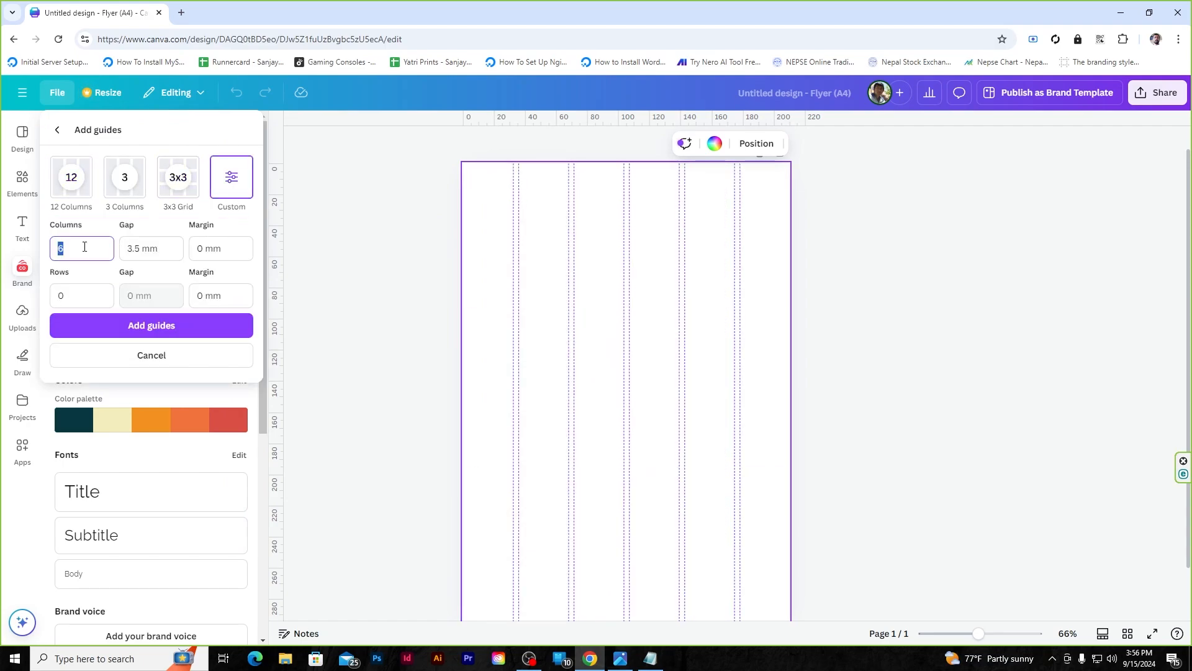
left_click(73, 298)
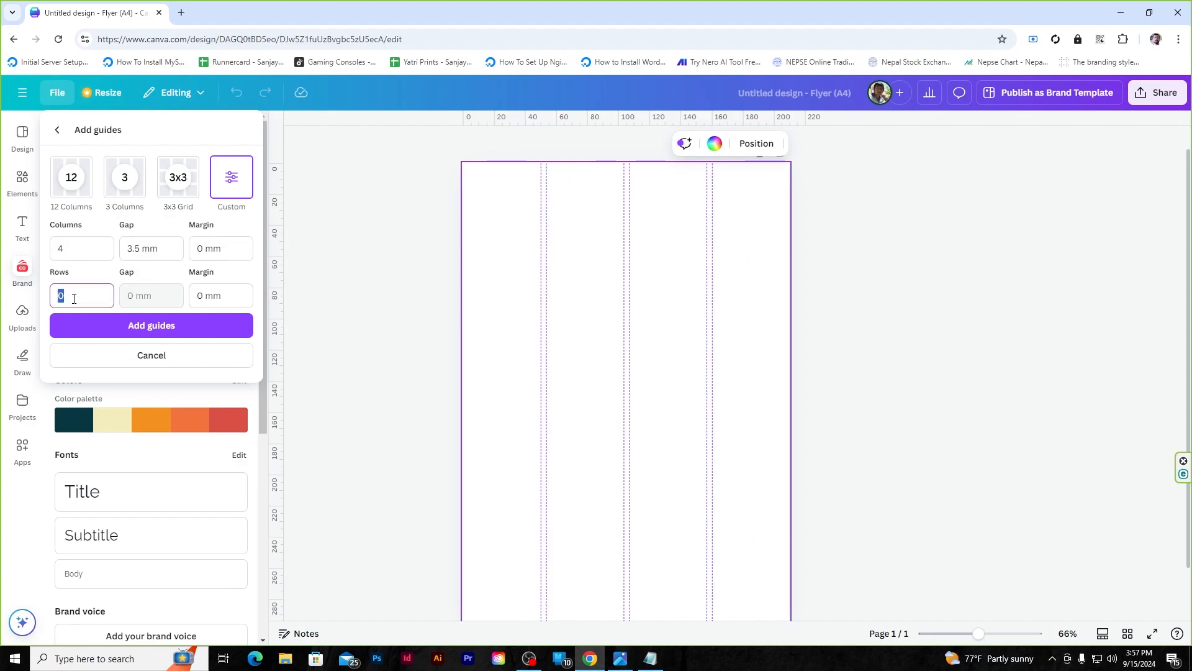
left_click(95, 246)
type("6")
left_click(86, 288)
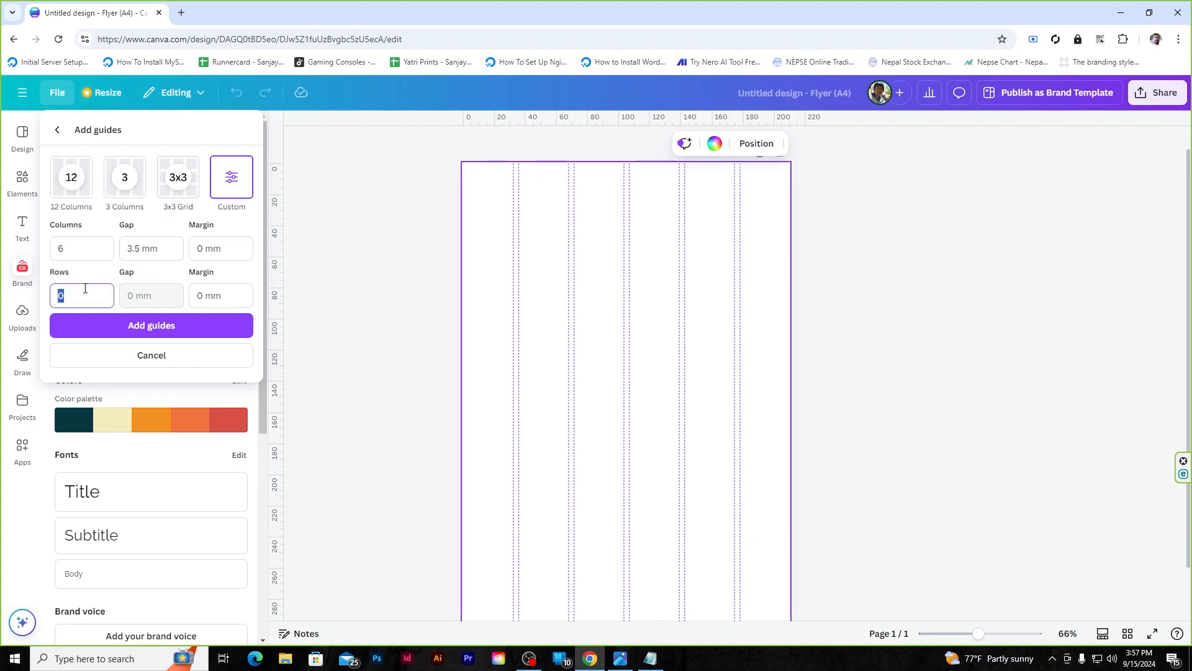
type("6")
left_click(89, 248)
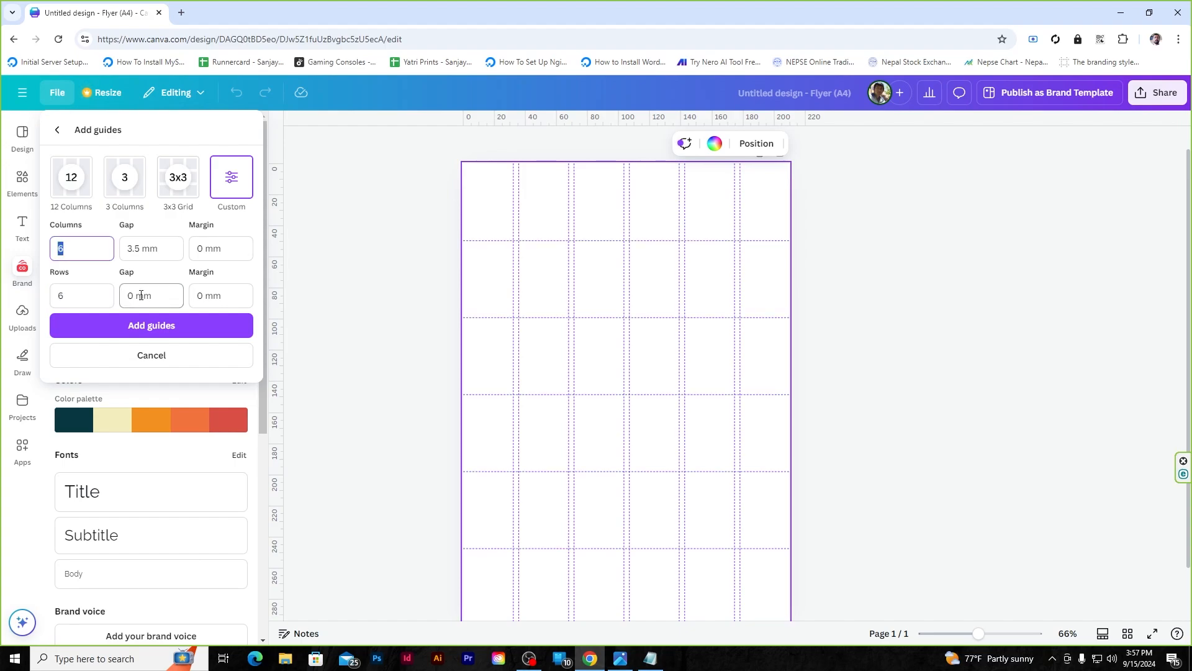
- Give the guides 3.5 mm gaps and 7 mm margins, then add the grid
left_click(129, 249)
left_click(130, 296)
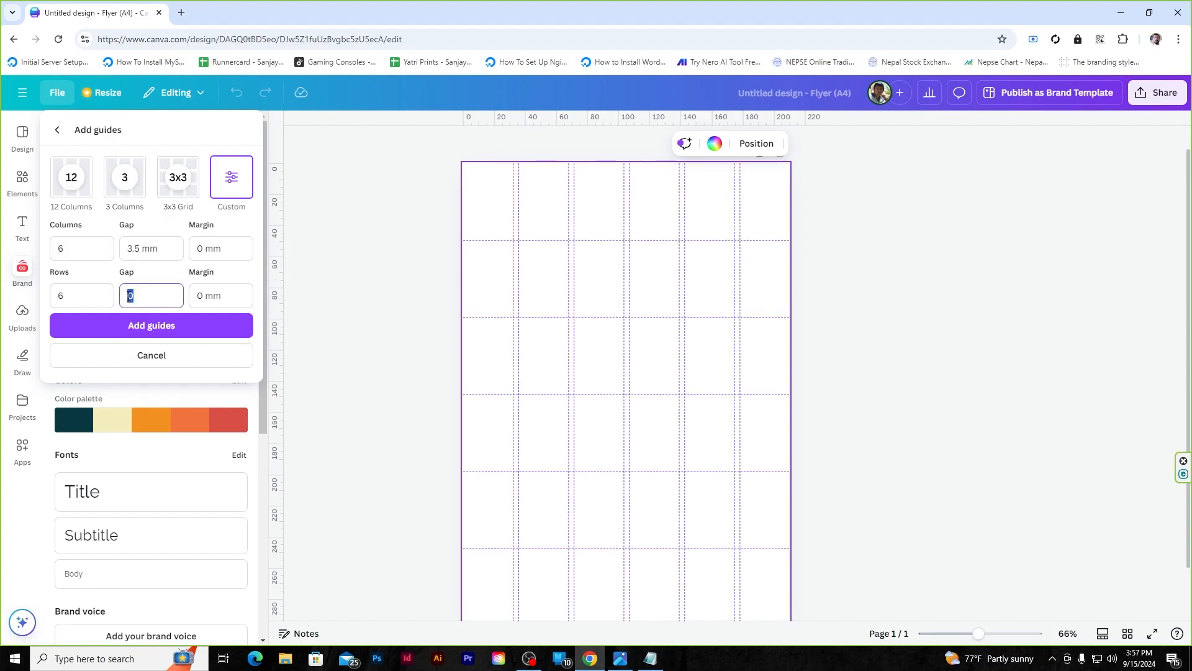
type("3.5")
left_click(219, 246)
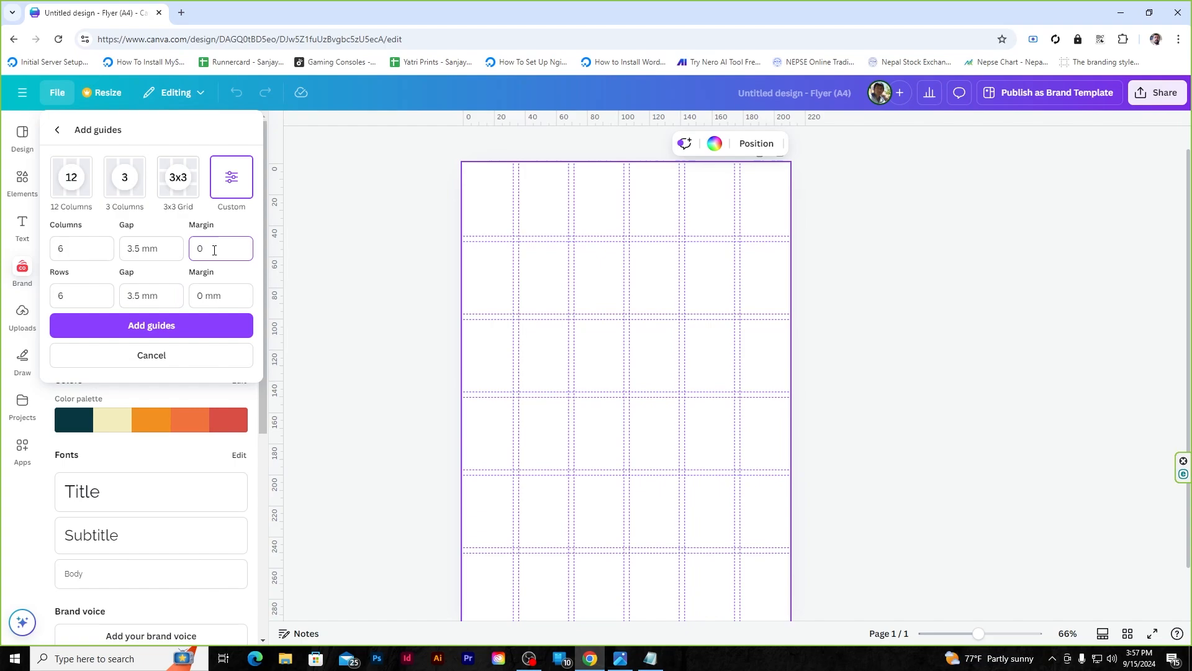
left_click(198, 296)
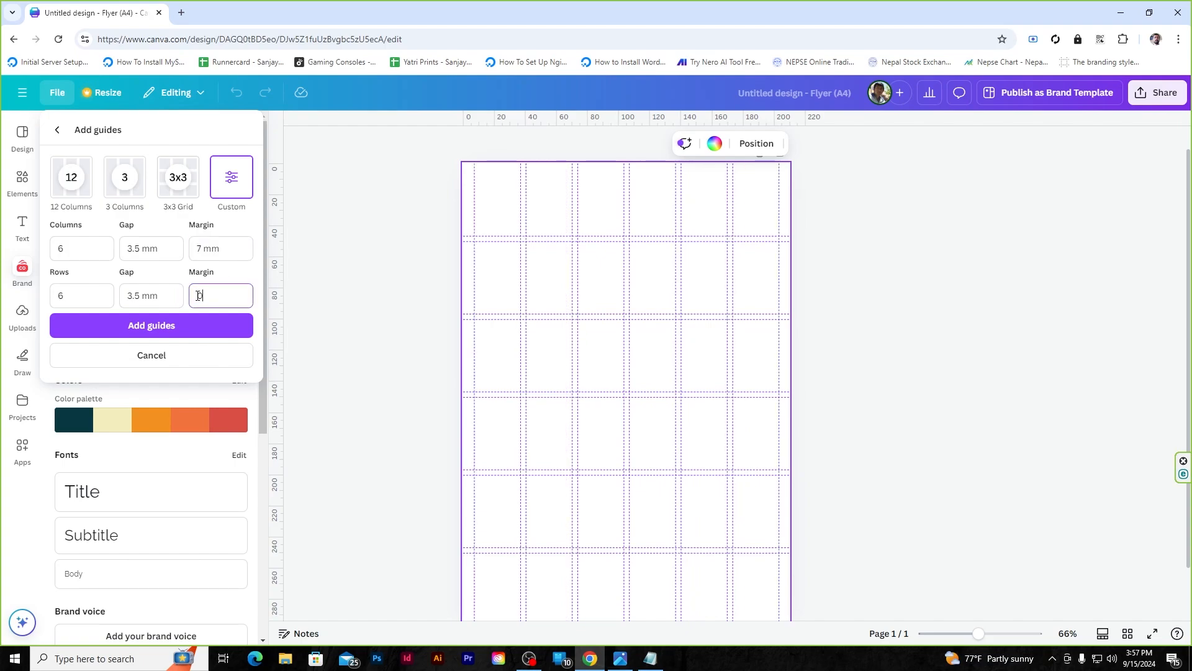
type("7")
left_click(236, 251)
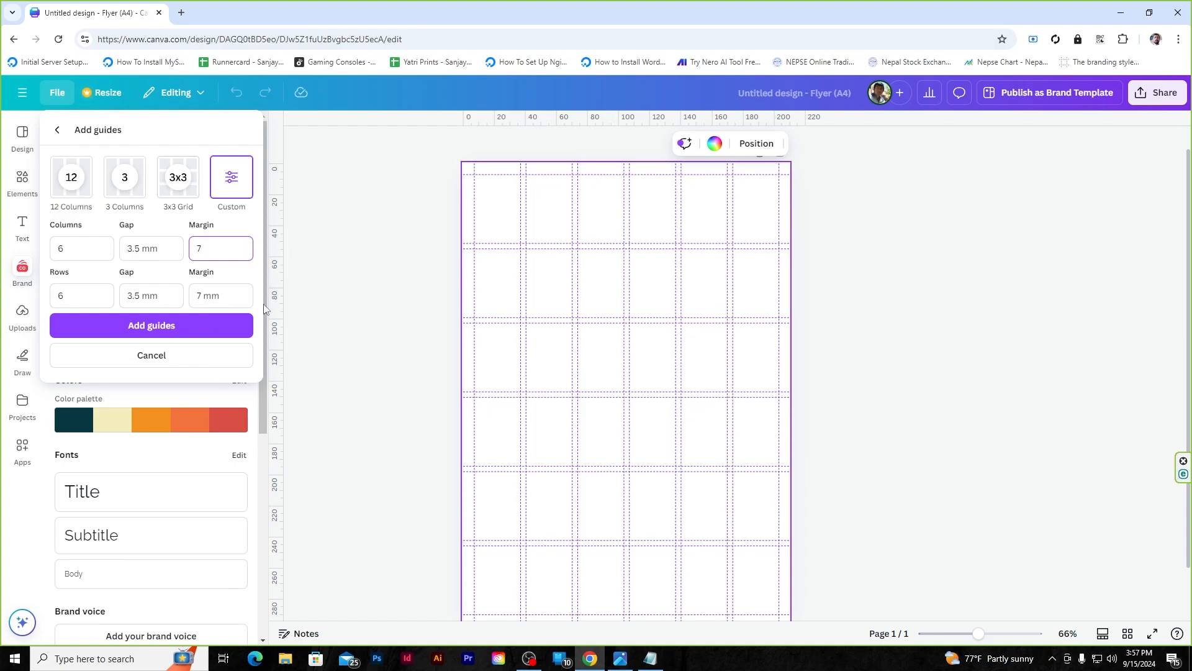
left_click(176, 329)
left_click(851, 206)
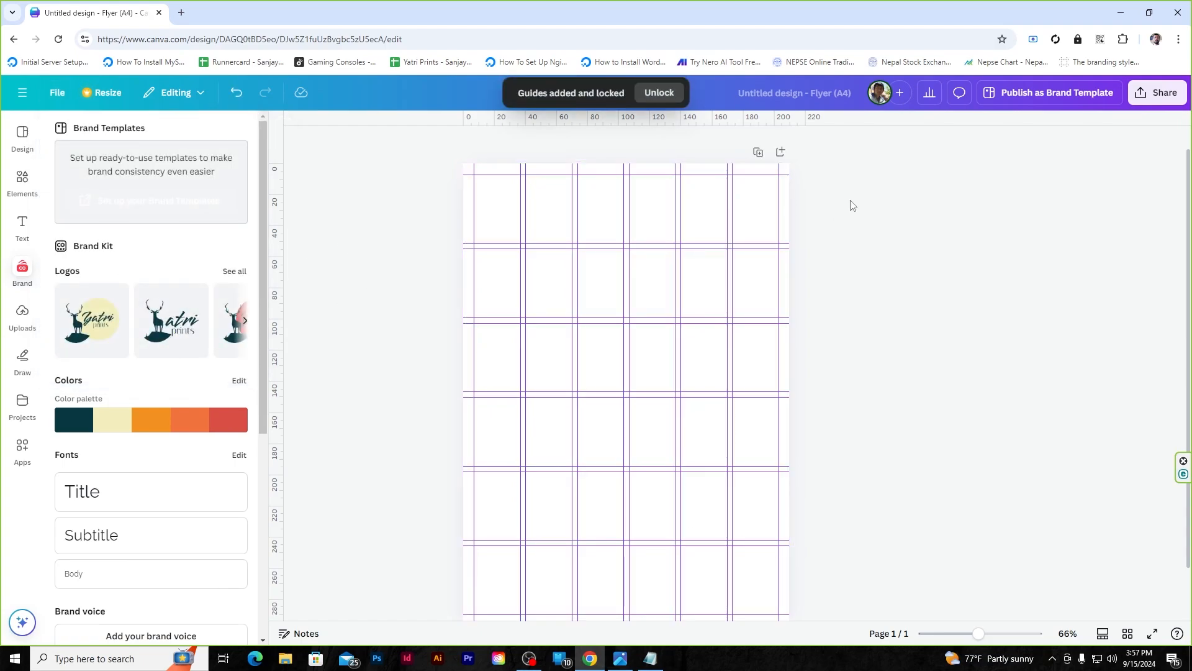
- Close the side panel and return to the Brand Kit fonts
left_click(282, 126)
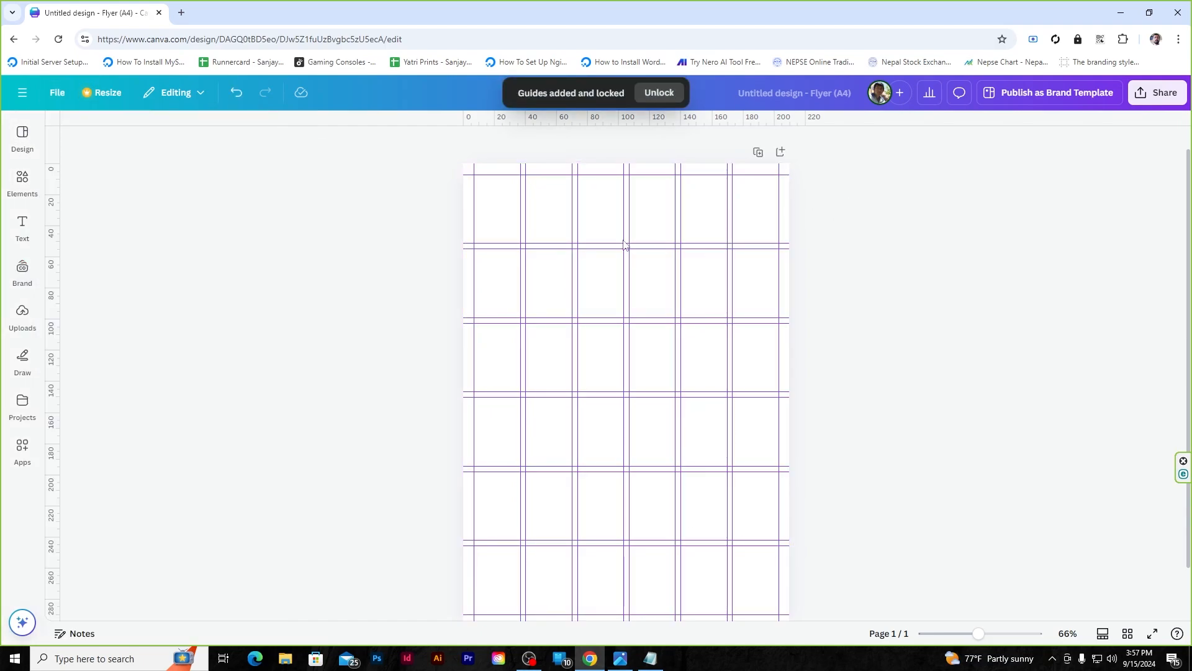
scroll(625, 293, "up", 5)
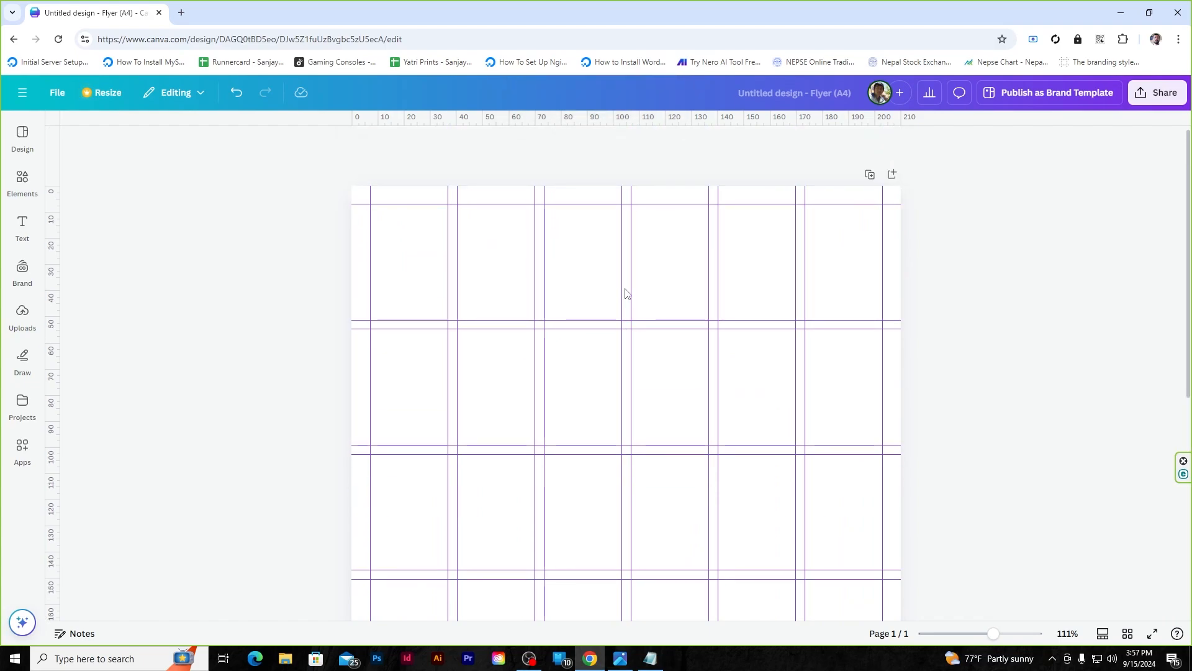
scroll(625, 293, "down", 5)
scroll(626, 293, "up", 6)
scroll(581, 324, "down", 2)
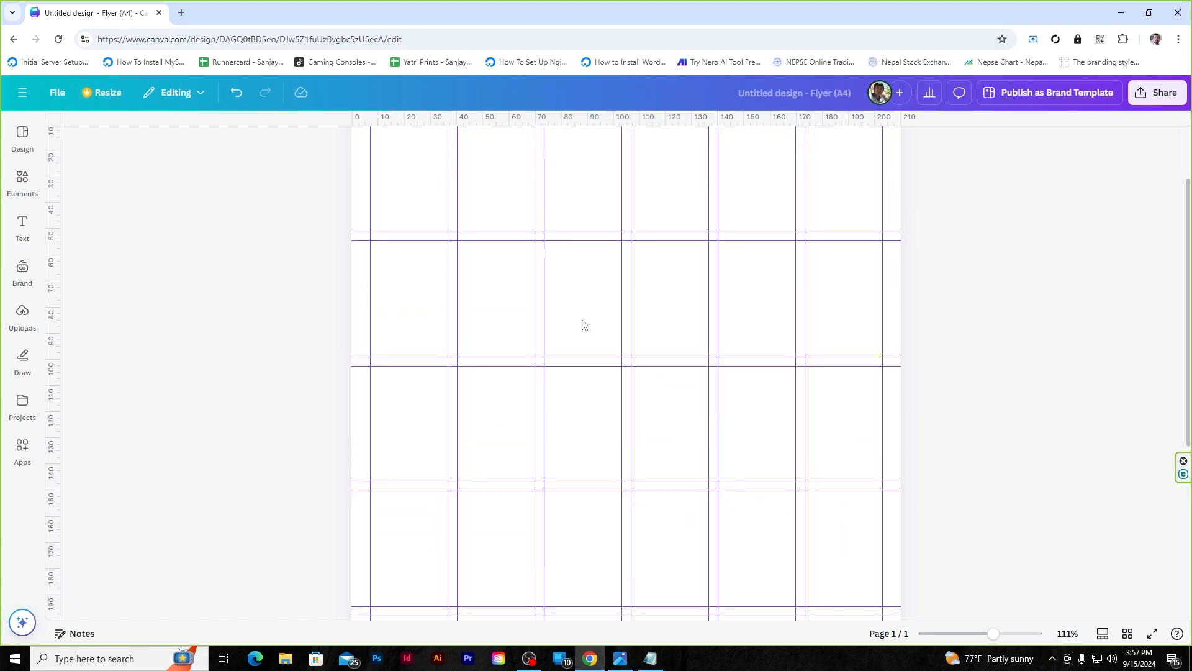
scroll(583, 324, "up", 3)
scroll(583, 324, "down", 2)
scroll(582, 324, "up", 2)
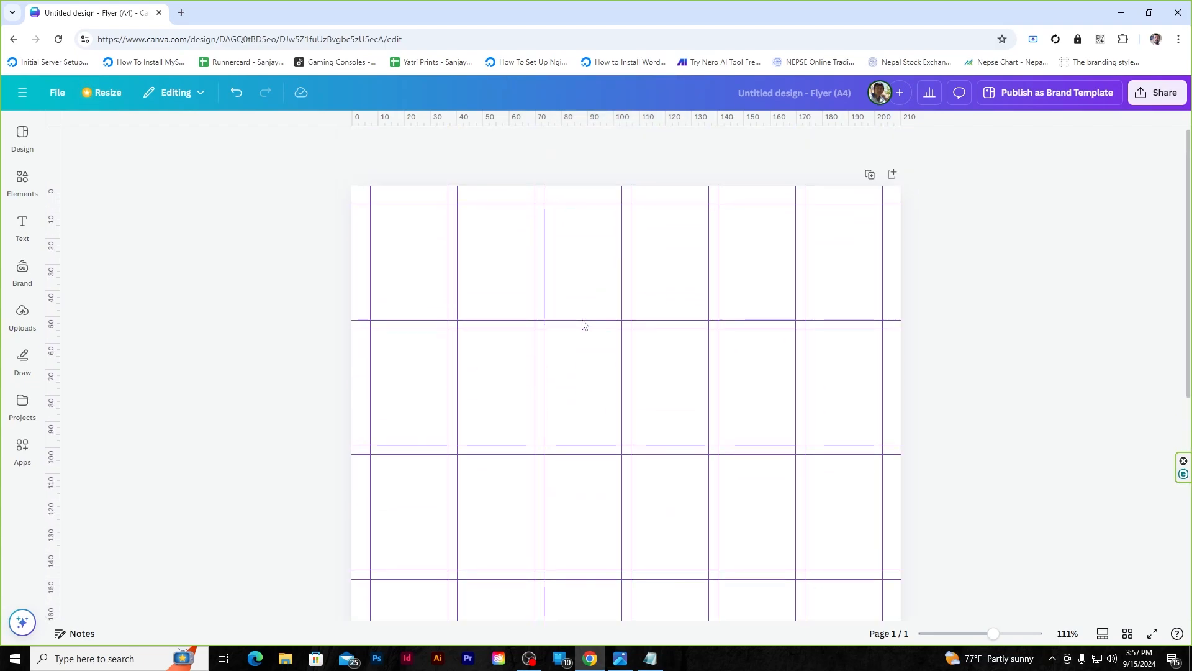
left_click(19, 225)
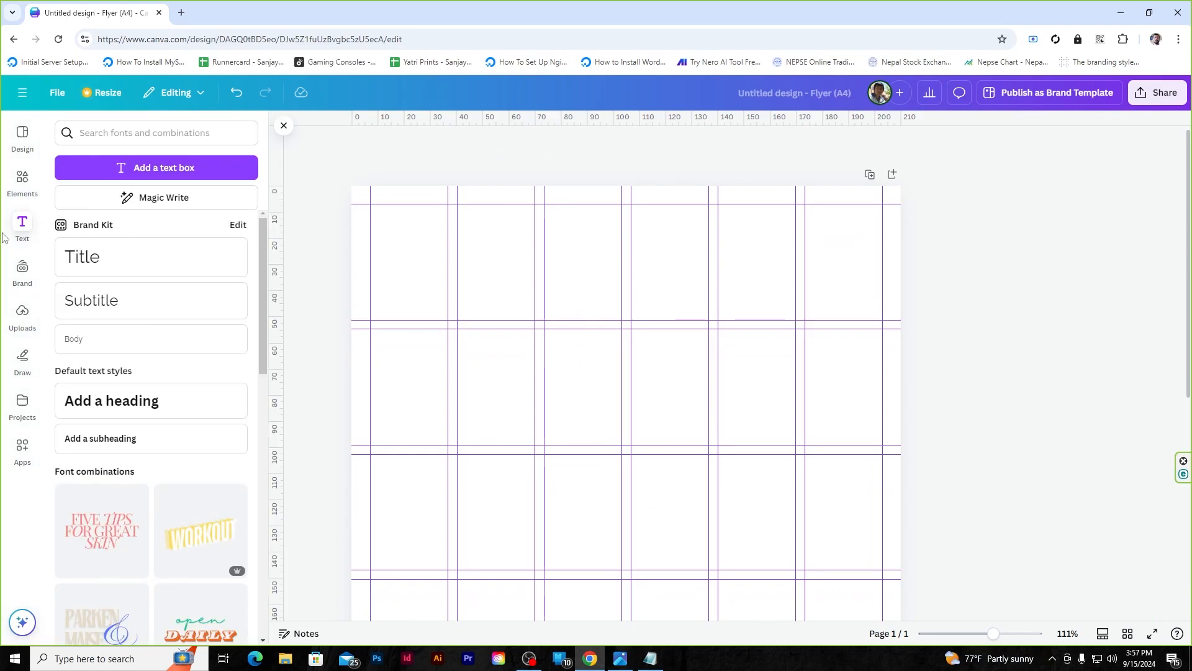
left_click(22, 272)
scroll(122, 314, "down", 5)
scroll(106, 275, "up", 2)
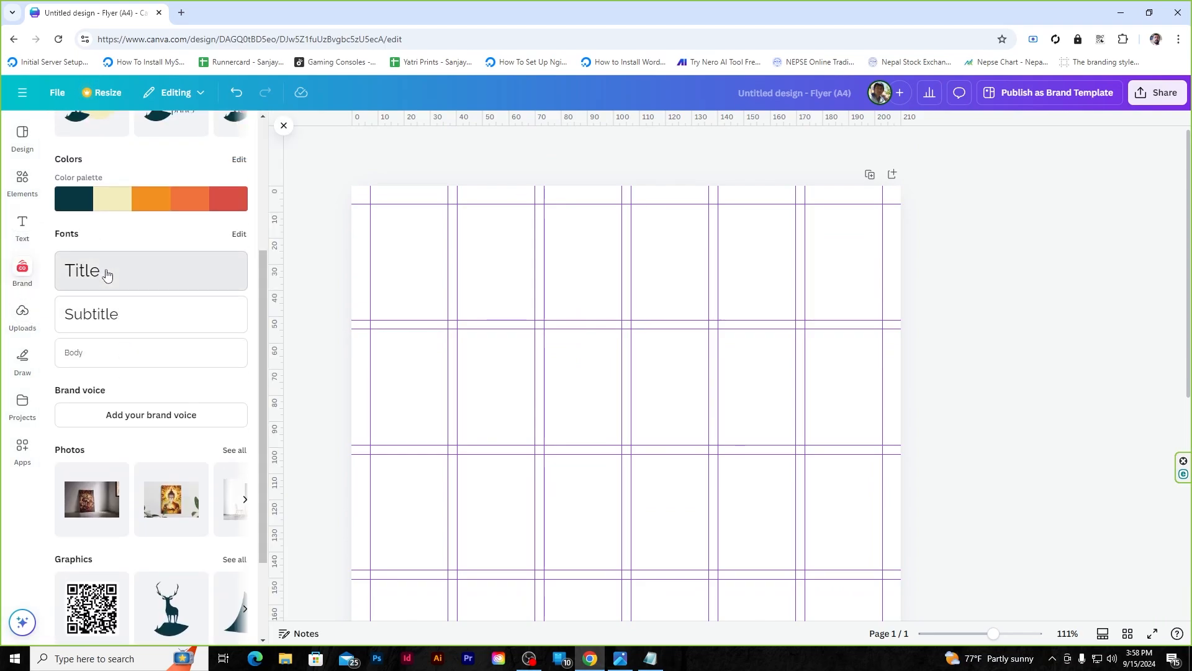
- Add a Title-style 'Custom Canvas Prints' heading, shrink it and centre it at the top
left_click(107, 274)
type("C")
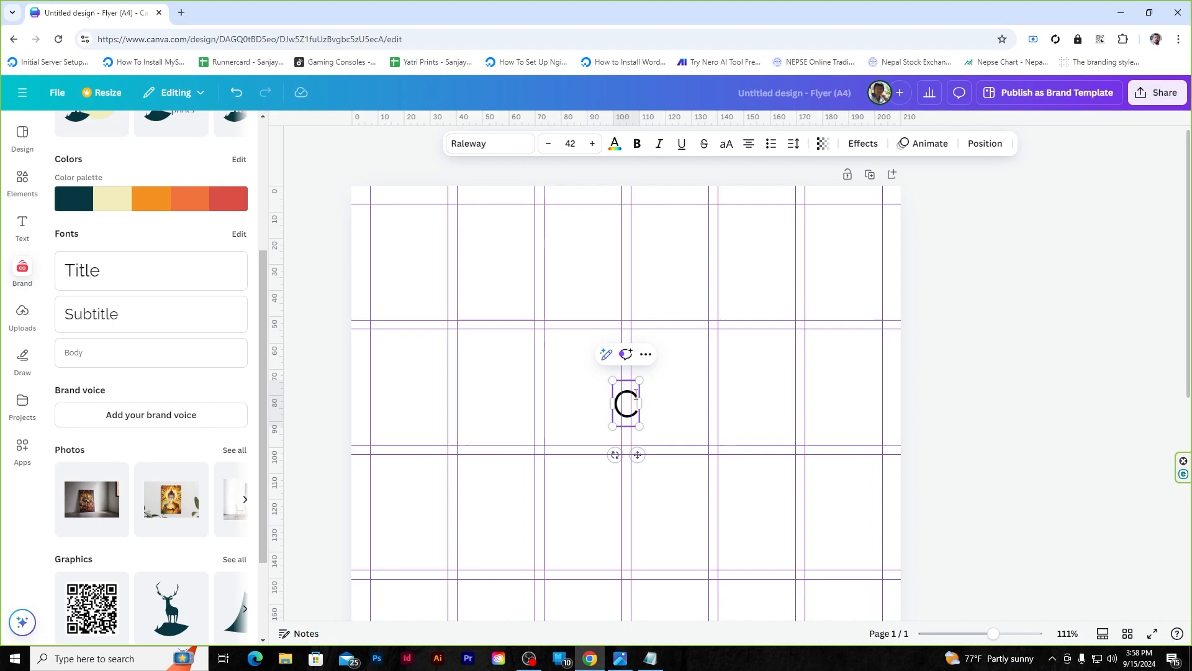
type("ustom Canvas Prints")
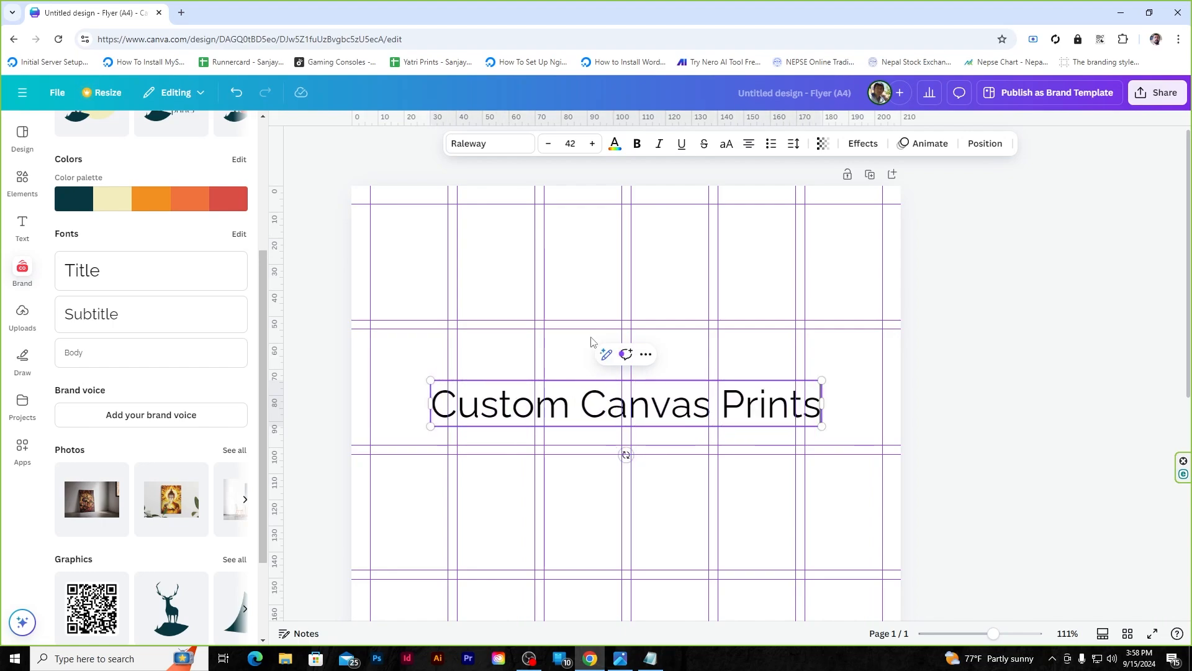
left_click(333, 272)
left_click_drag(609, 416, 613, 261)
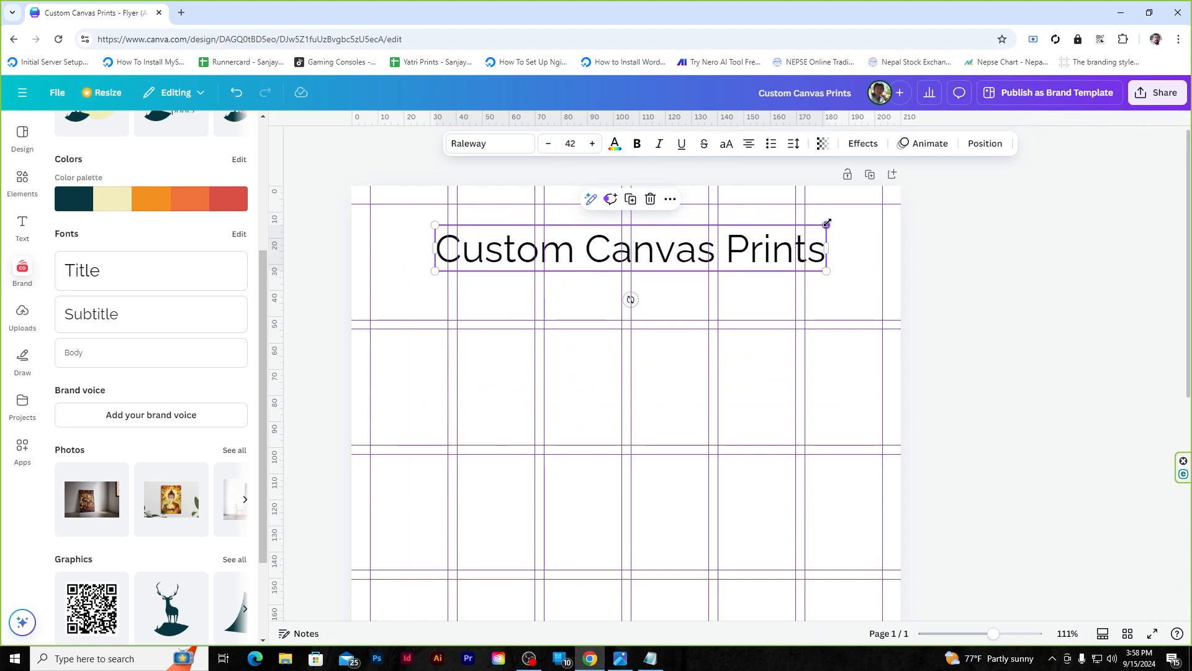
left_click_drag(827, 222, 776, 209)
left_click_drag(680, 252, 680, 260)
left_click(1088, 253)
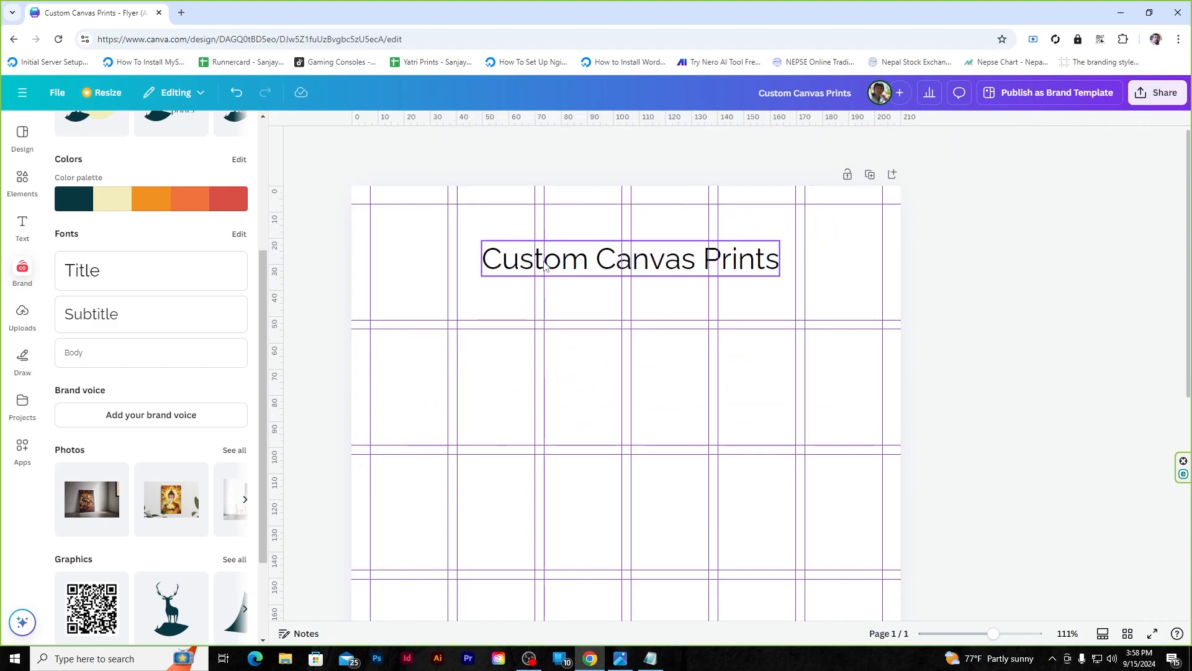
- Add the Subtitle text 'Design Your Own Masterpiece with Yatri Prints' at size 15 under the title
left_click(118, 314)
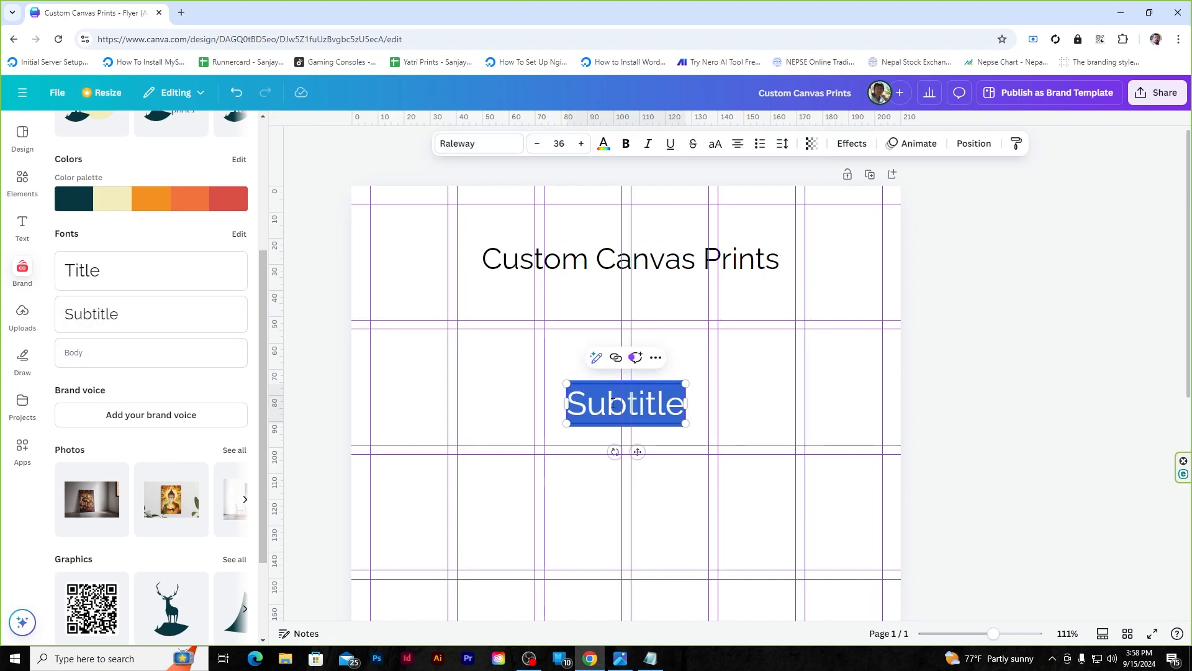
type("Design")
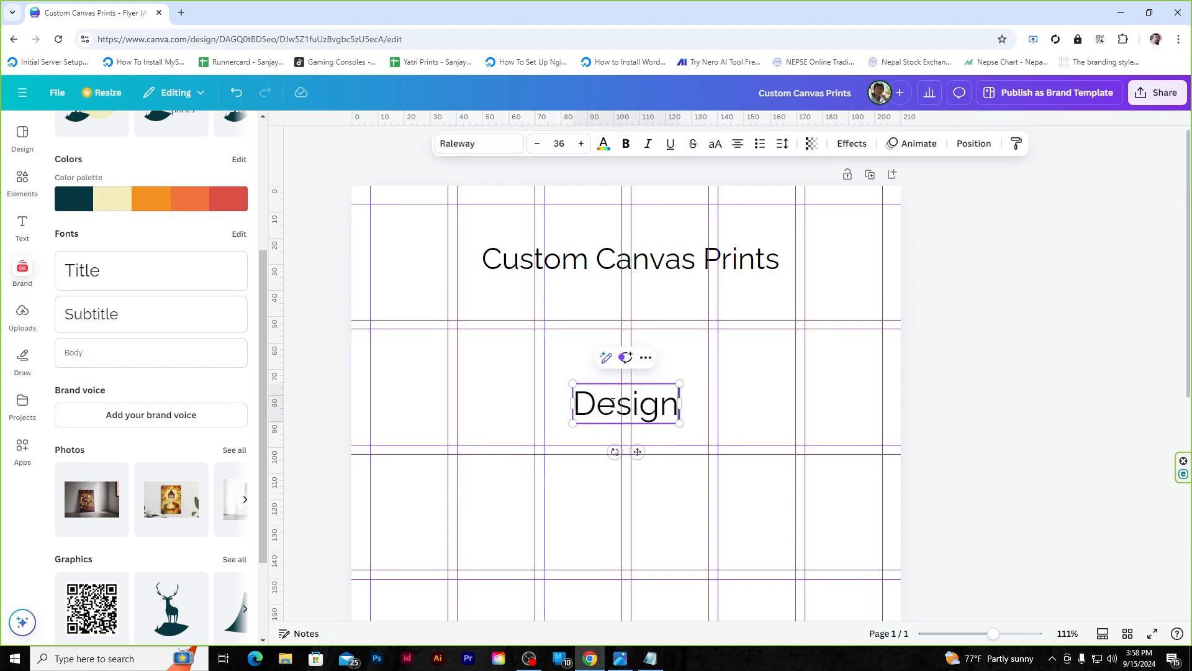
type(" Your Own")
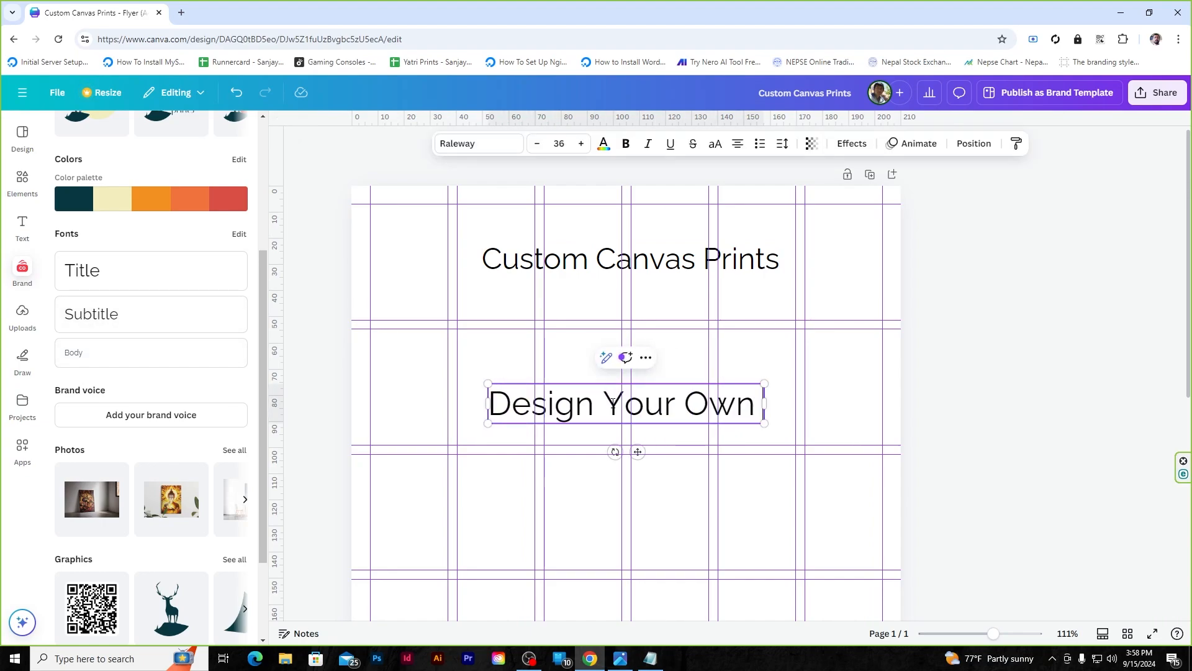
type(" Masterpiece w")
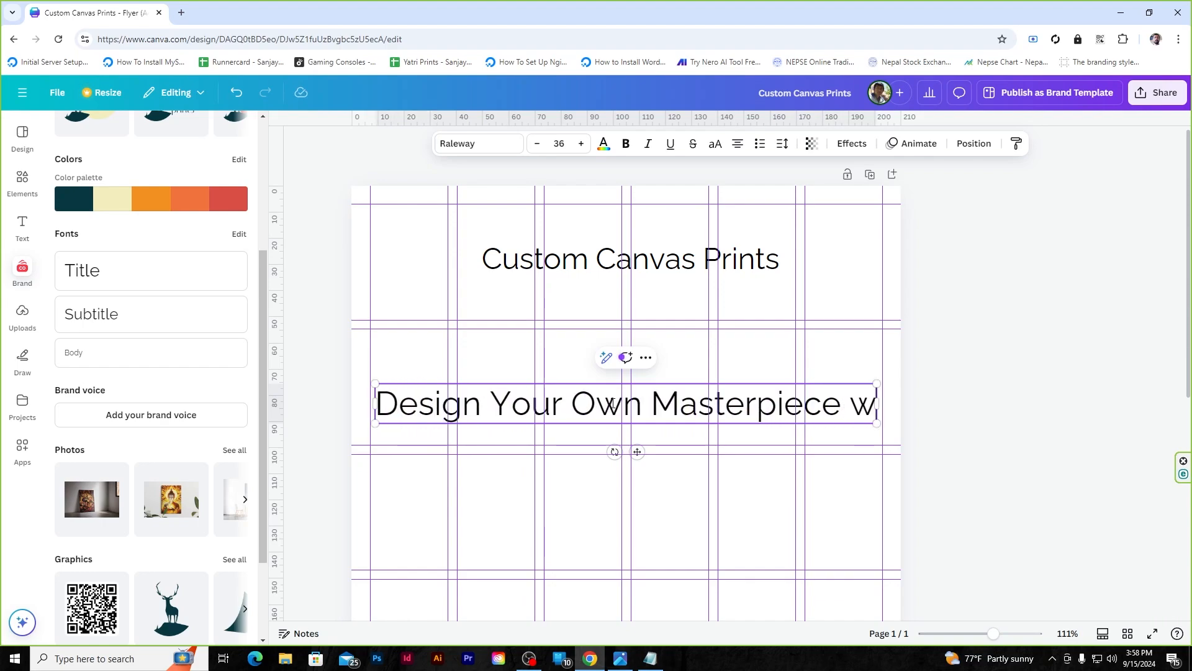
type("ith Yatri Prints")
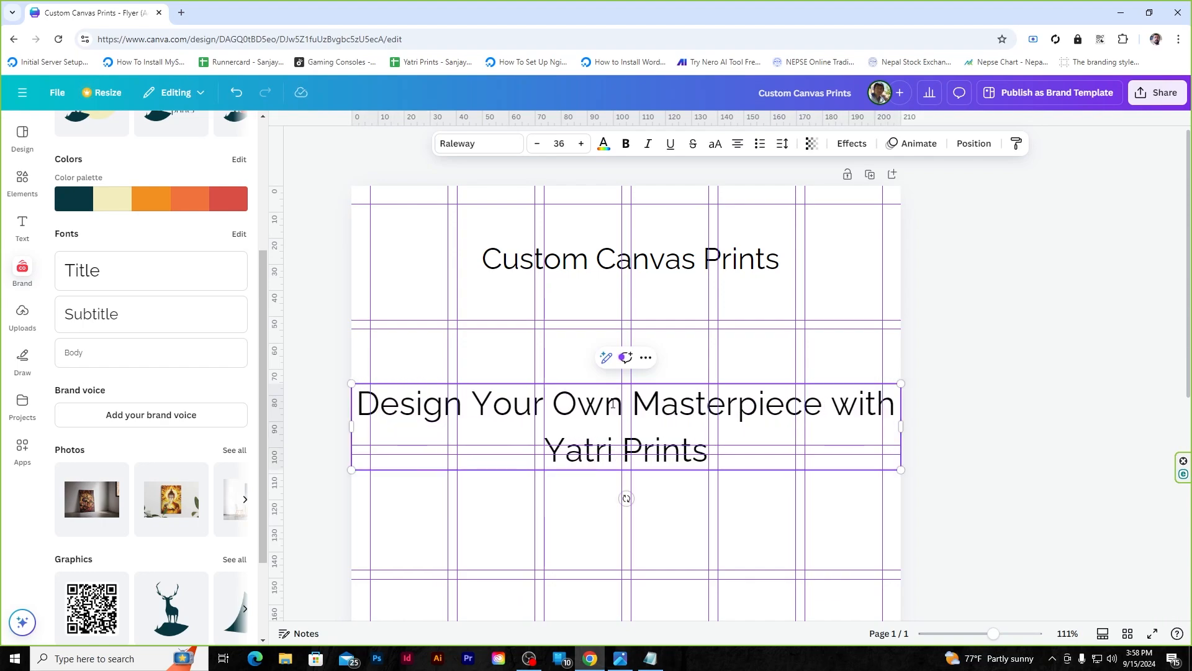
key("ctrl+a")
left_click(535, 145)
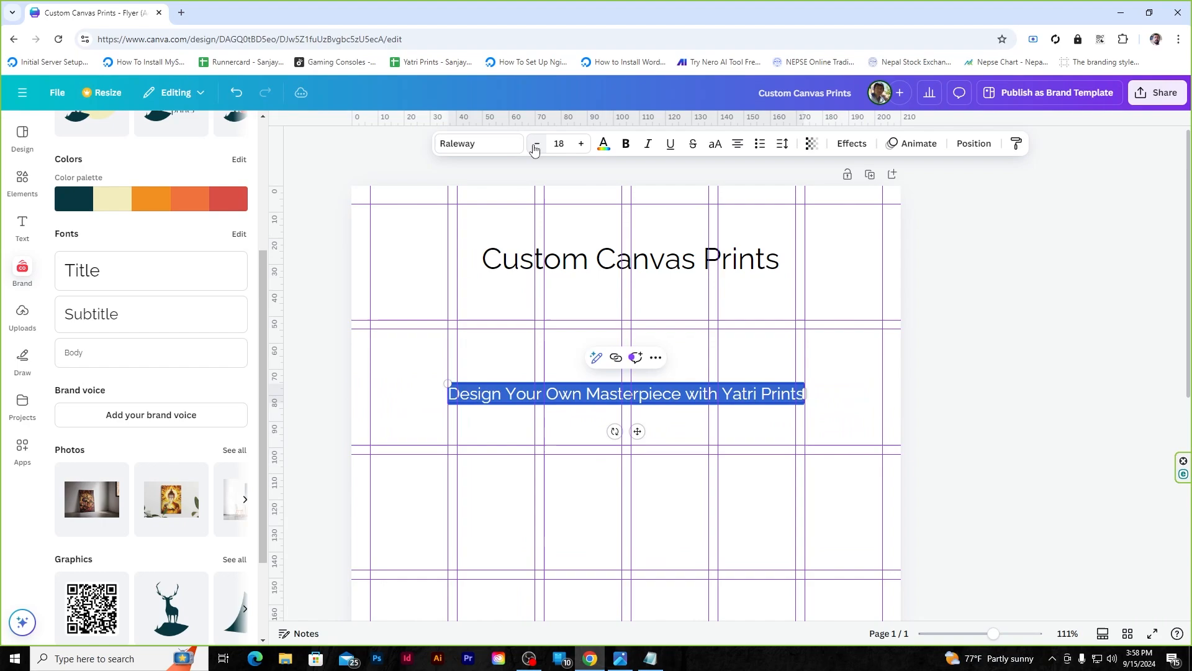
left_click(537, 144)
left_click(536, 144)
left_click(537, 144)
key("Escape")
left_click_drag(733, 395, 738, 286)
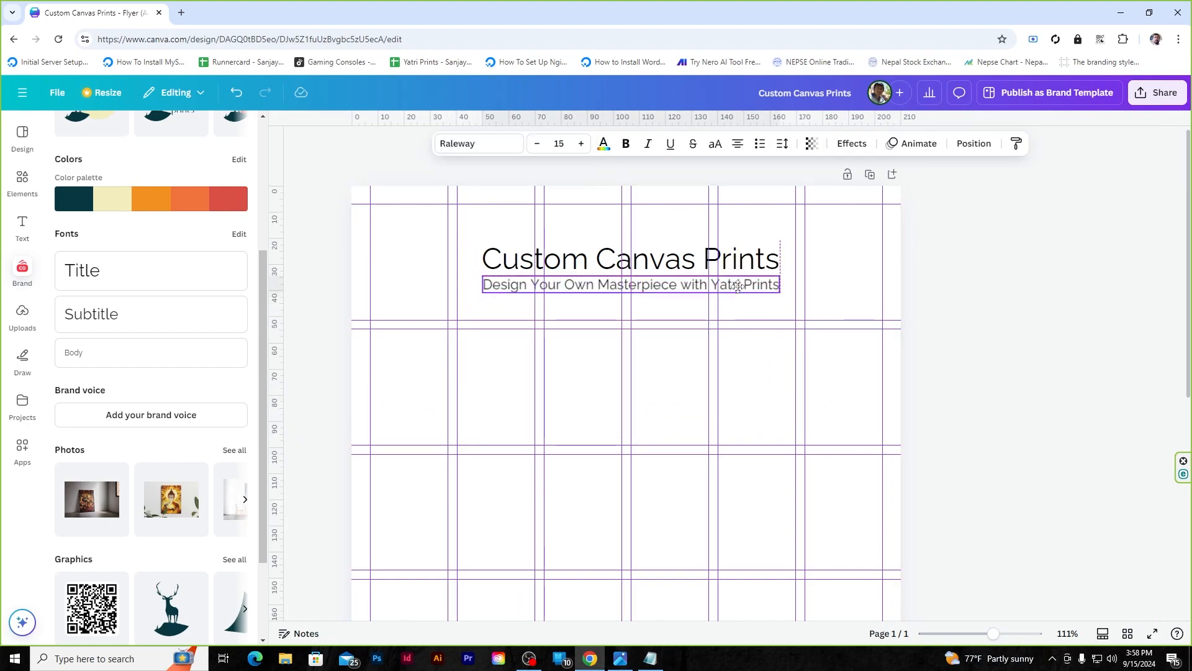
left_click(850, 245)
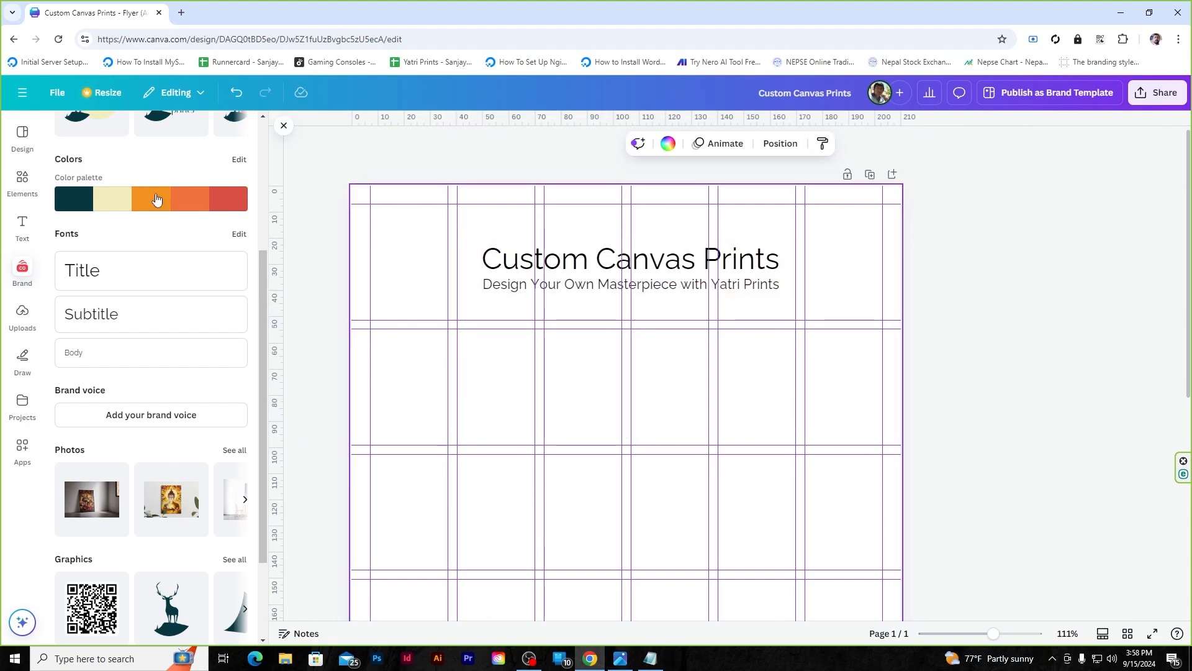
- Glance at File > Settings, then close the file options
left_click(58, 93)
mouse_move(153, 241)
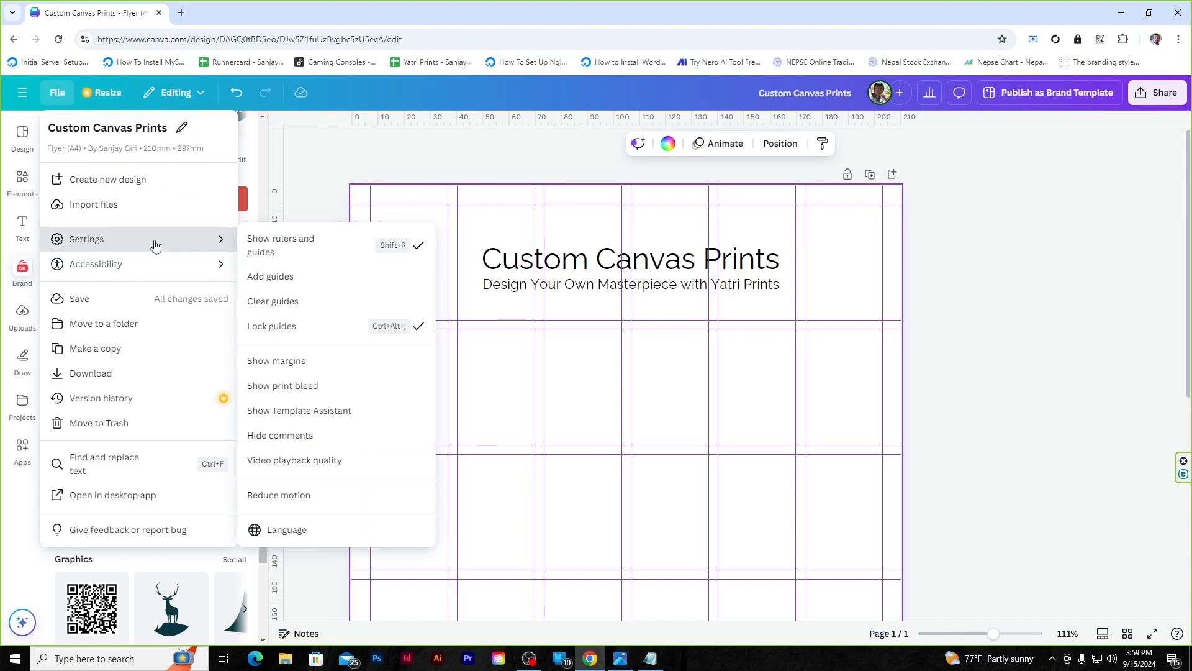
left_click(956, 250)
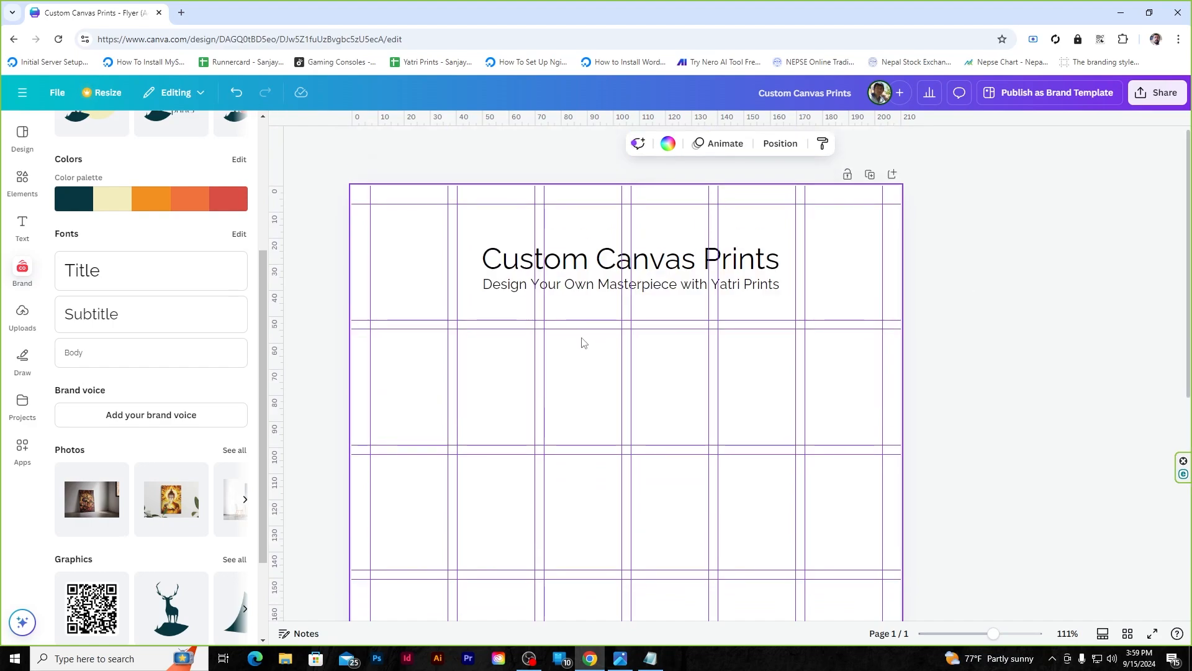
scroll(130, 285, "up", 4)
- Add the Yatri Prints logo, shrink it and snap it into the top-left grid cell
left_click(92, 319)
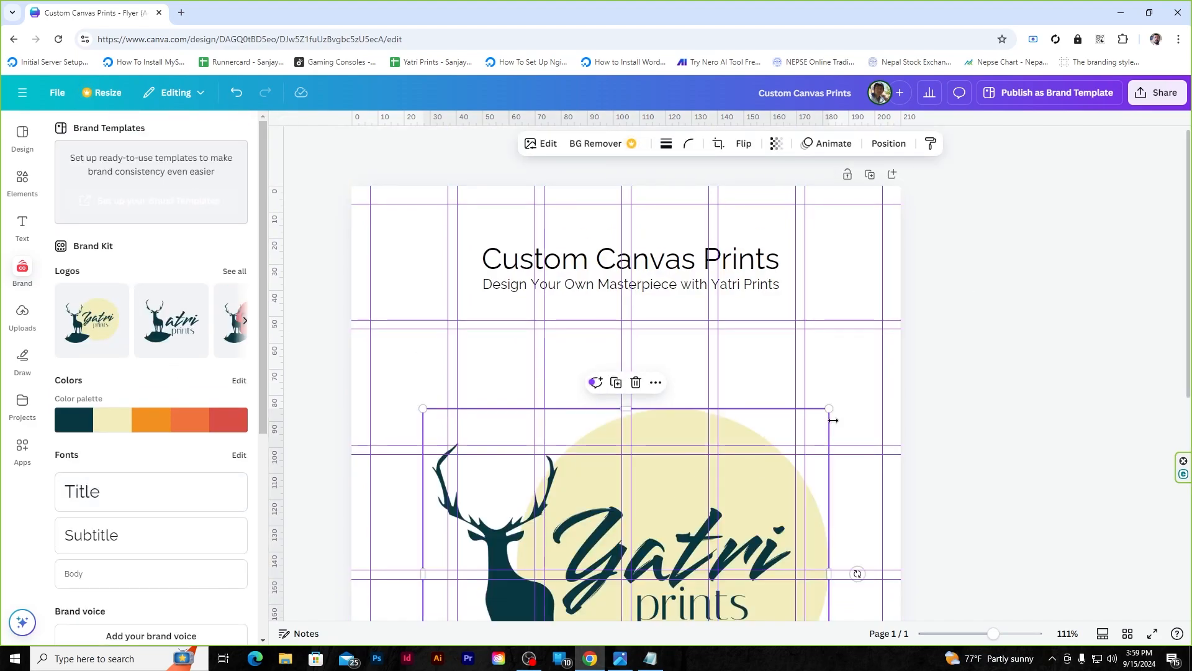
left_click_drag(834, 421, 646, 565)
left_click_drag(575, 602, 583, 415)
left_click_drag(652, 379, 506, 486)
left_click_drag(498, 530, 437, 246)
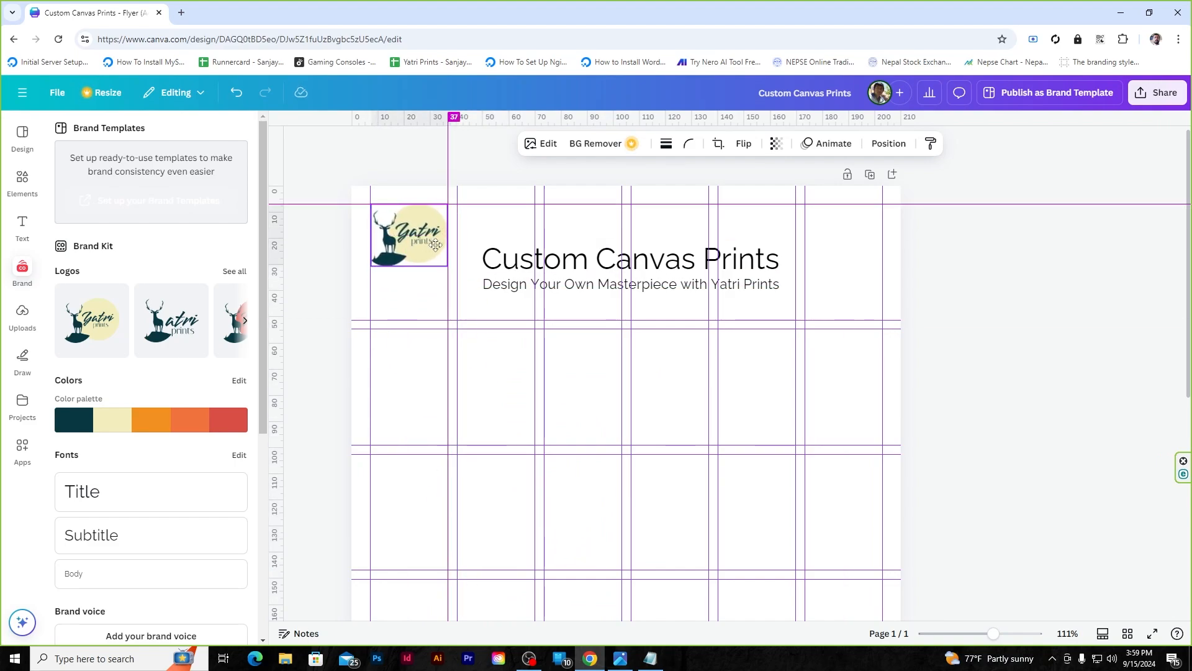
left_click(1036, 276)
left_click(497, 388)
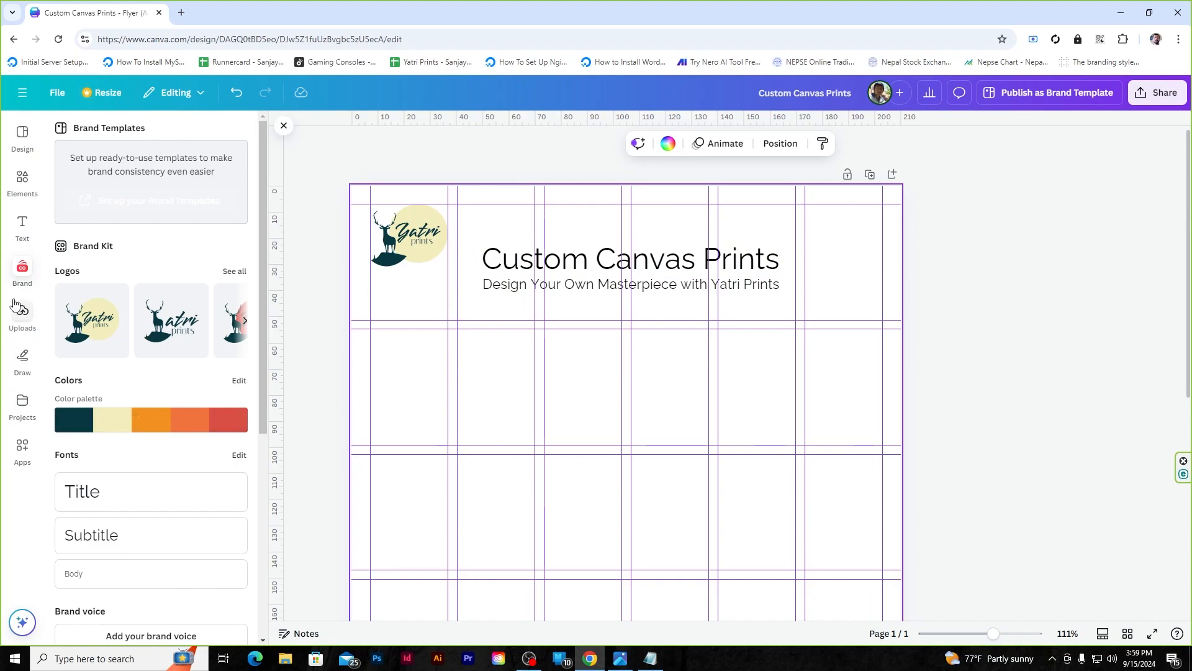
- Add a Body-style text box and paste in the Yatri Prints description
left_click(23, 225)
left_click(22, 269)
scroll(106, 330, "down", 5)
left_click(107, 327)
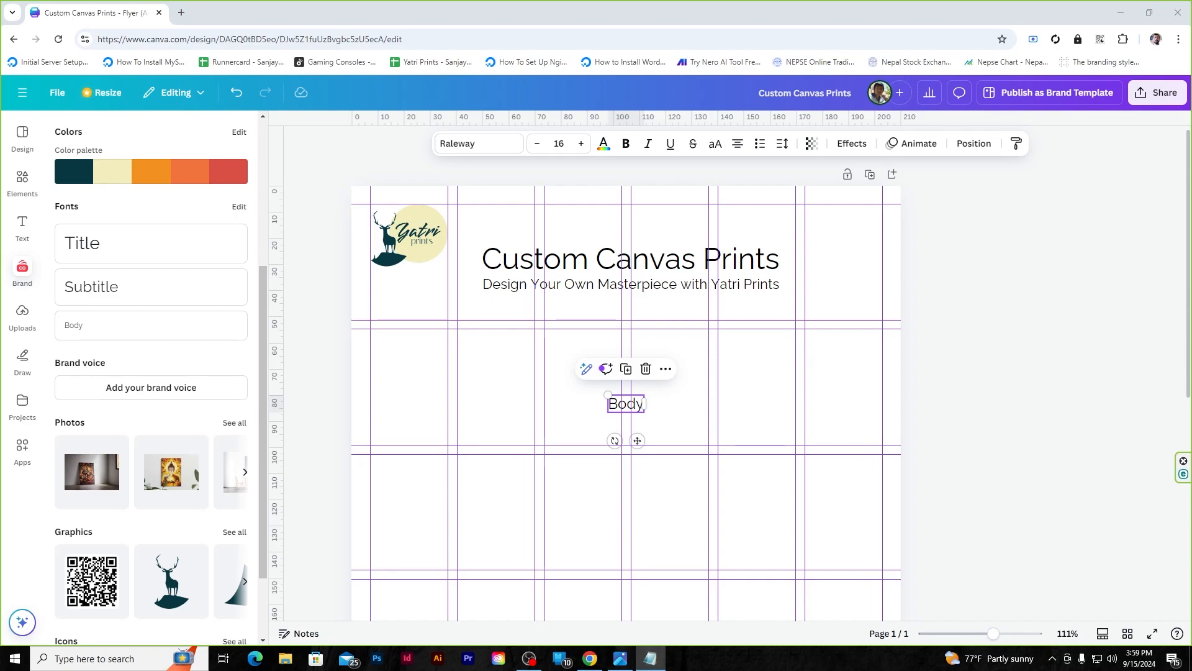
double_click(619, 402)
type("At Yatri Prints, we bring your creativity to life with custom canvas prints designed just for you. Whether you’re looking to choose from our carefully curated art collections or want to create a one-of-a-kind piece, we offer high-quality, framed canvases that are perfect for any space.  Visit www.yatriprints.com and start creating your masterpiece today!")
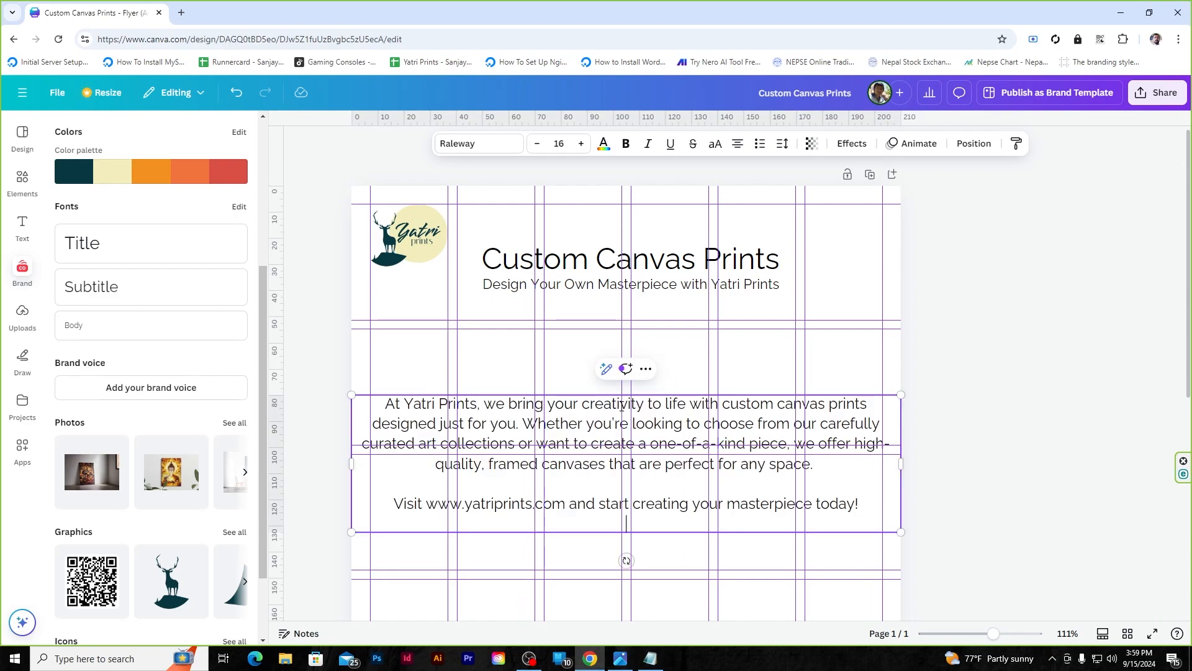
key("alt+Tab")
key("alt+Tab")
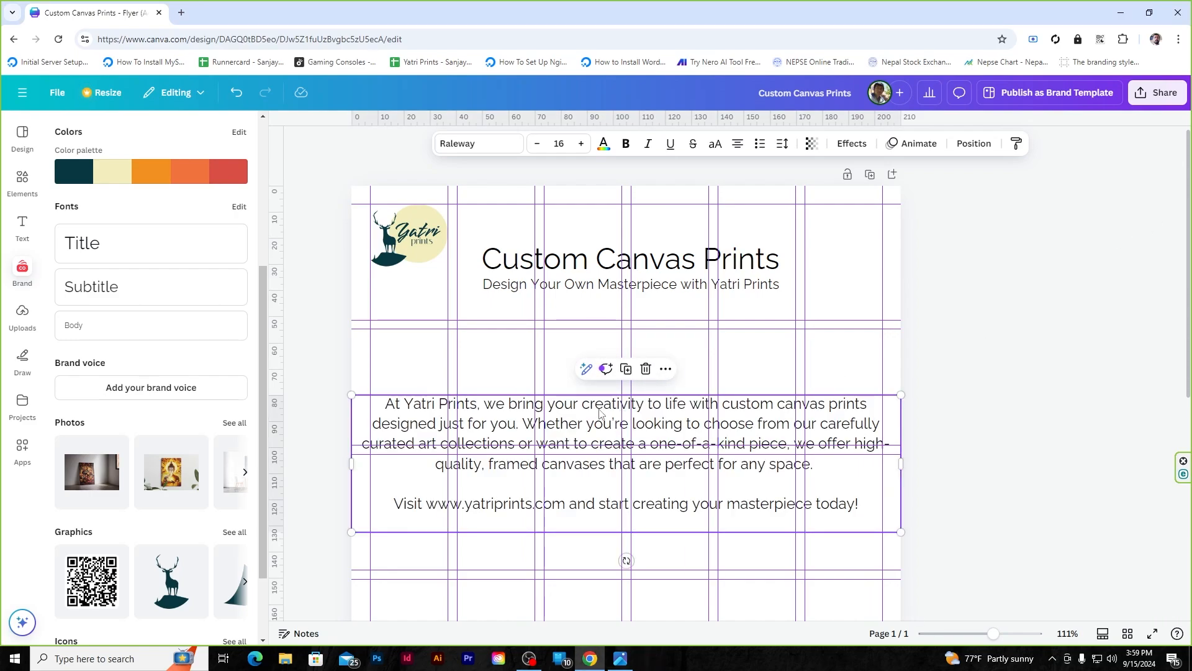
- Set the description to size 10, narrow its box and move it under the subtitle
key("ctrl+a")
left_click(537, 144)
left_click(537, 144)
left_click(538, 144)
left_click(538, 144)
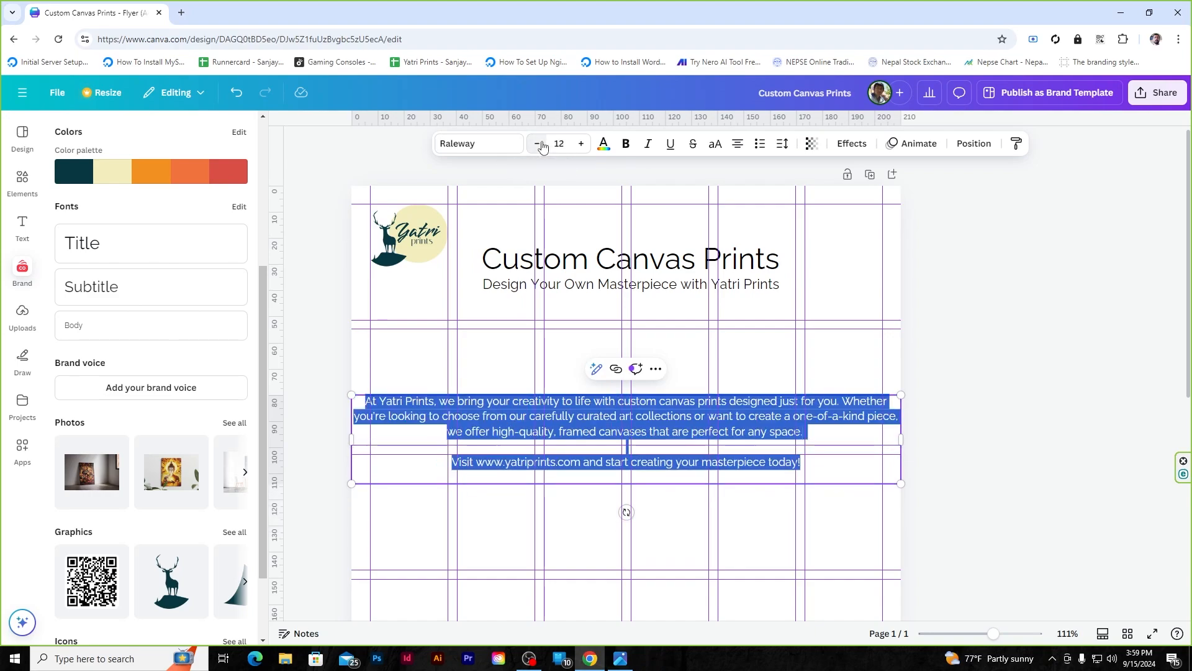
left_click(540, 144)
left_click(540, 144)
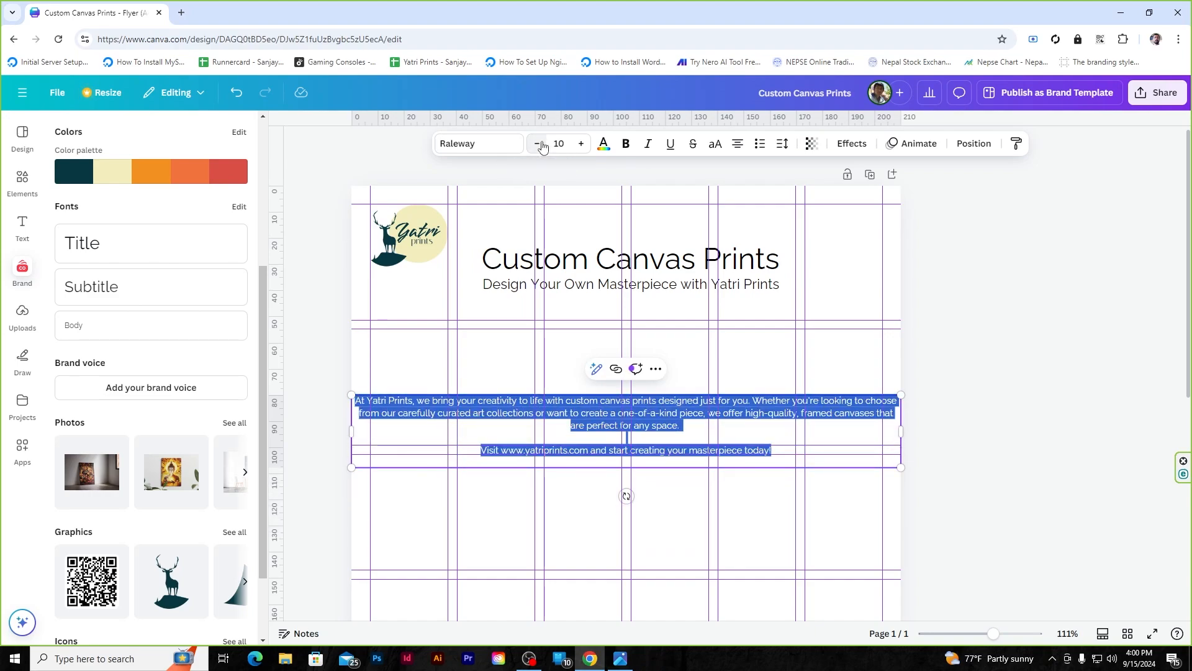
left_click_drag(901, 431, 768, 434)
left_click(990, 359)
left_click_drag(688, 400, 748, 337)
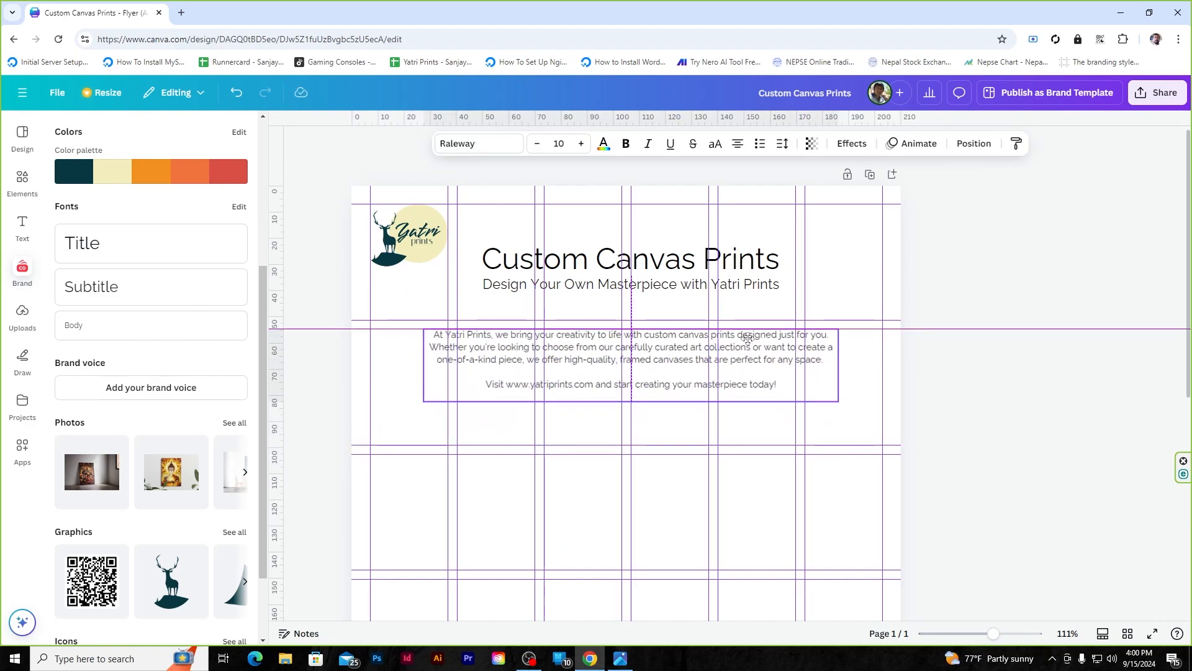
left_click(607, 405)
scroll(607, 405, "down", 3)
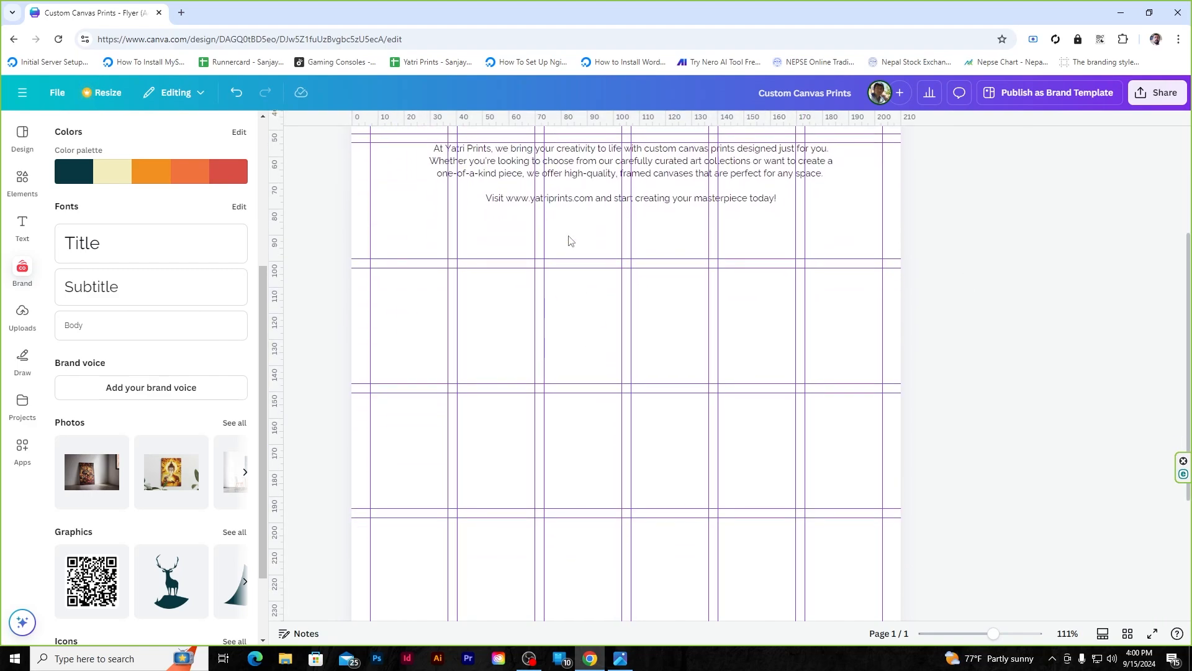
- Add a Subtitle-style 'Our Collections' heading reduced to size 18
left_click(159, 289)
type("Our Co")
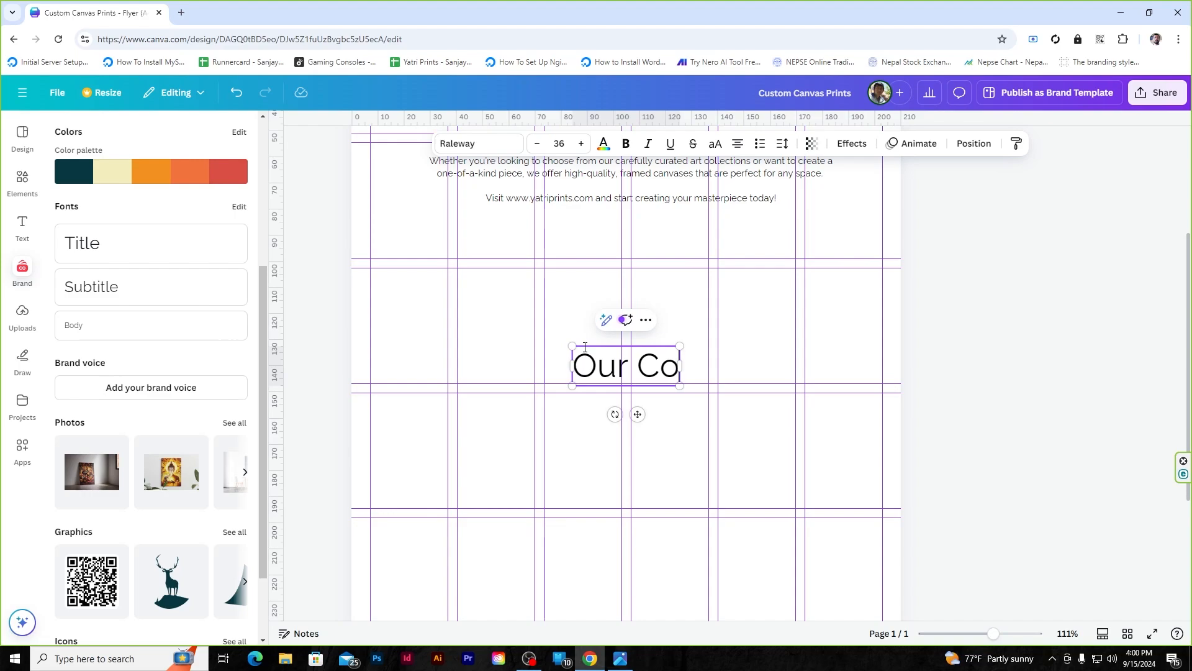
type("llections")
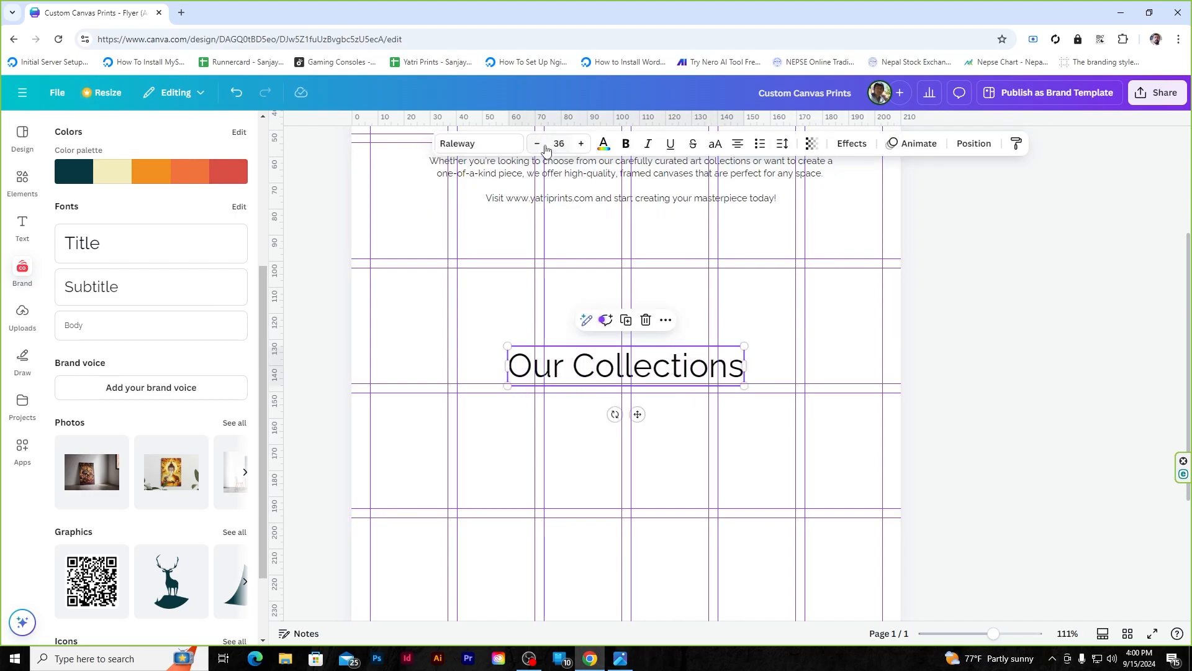
left_click(538, 144)
left_click(538, 144)
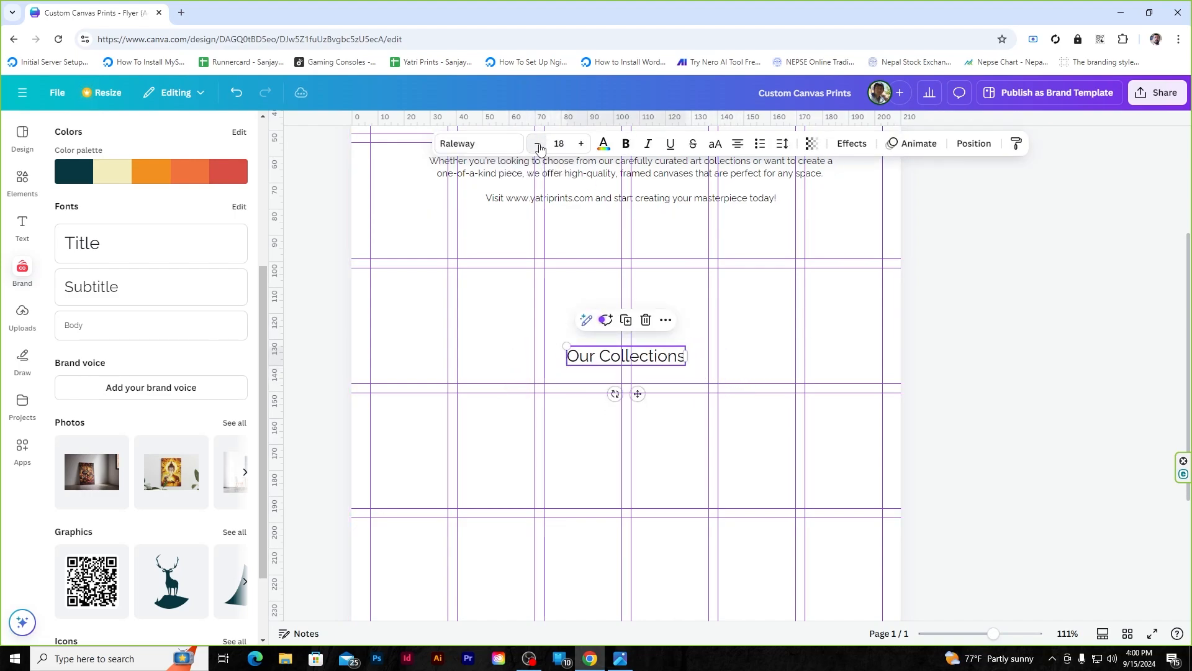
left_click(788, 350)
- Position the Our Collections heading centred just beneath the description
left_click(662, 361)
left_click_drag(662, 361, 666, 286)
left_click(750, 309)
scroll(749, 308, "up", 3)
scroll(653, 243, "down", 6)
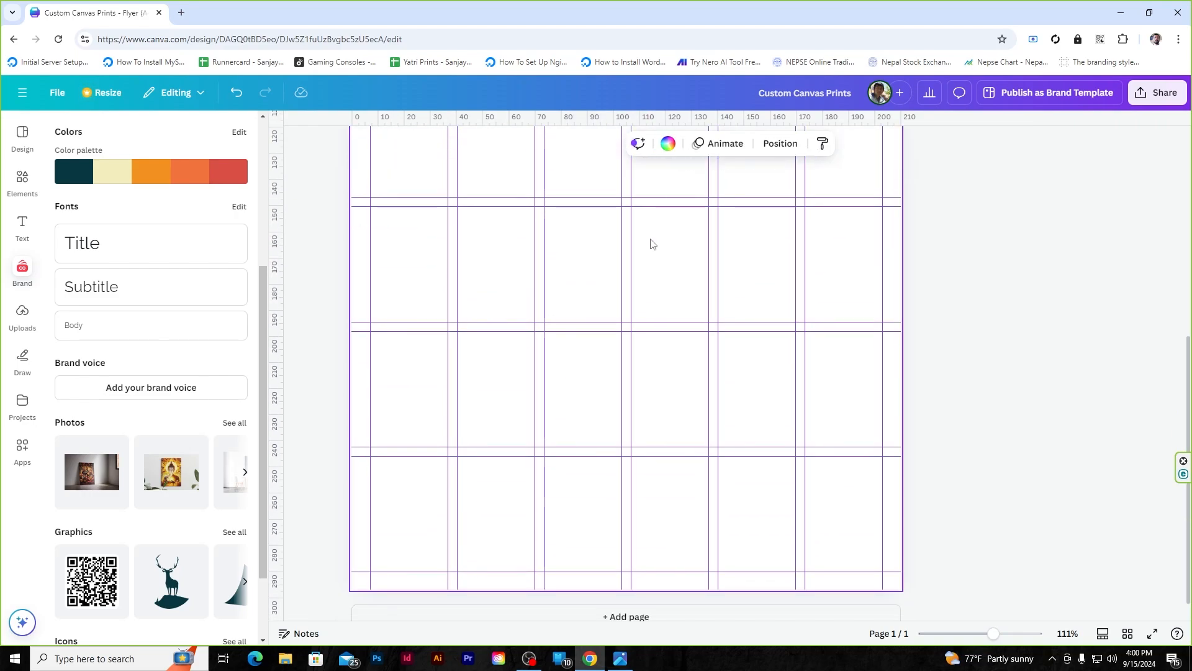
scroll(585, 346, "up", 3)
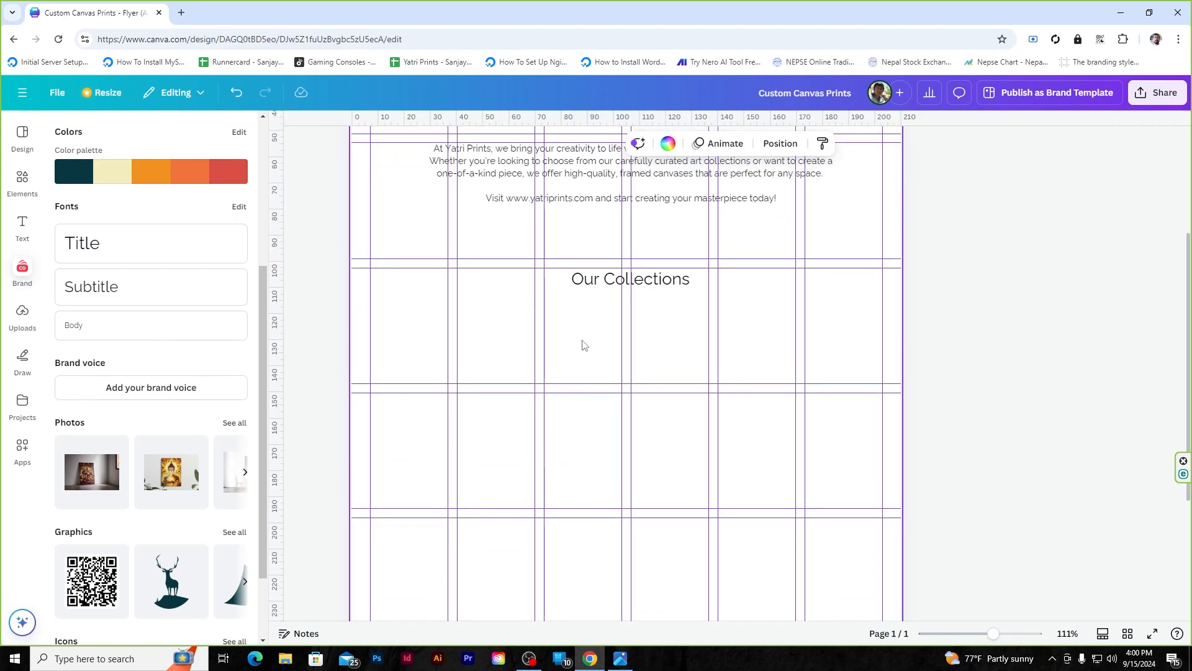
scroll(583, 345, "down", 1)
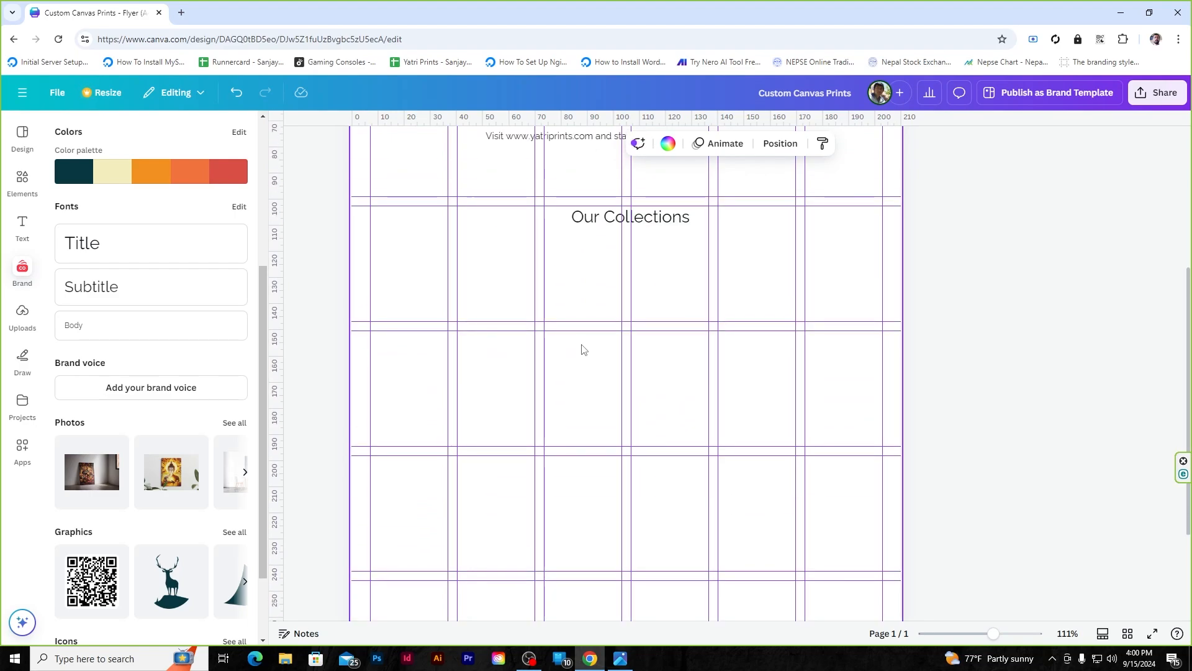
scroll(584, 350, "up", 2)
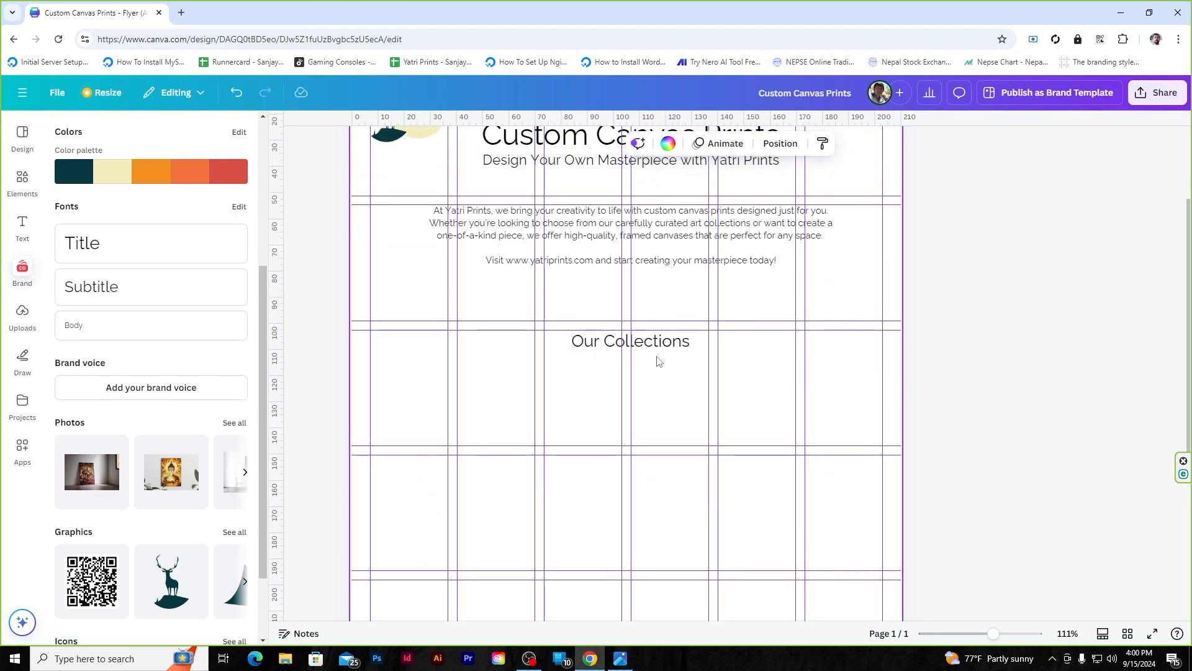
left_click_drag(657, 345, 658, 306)
left_click(1020, 303)
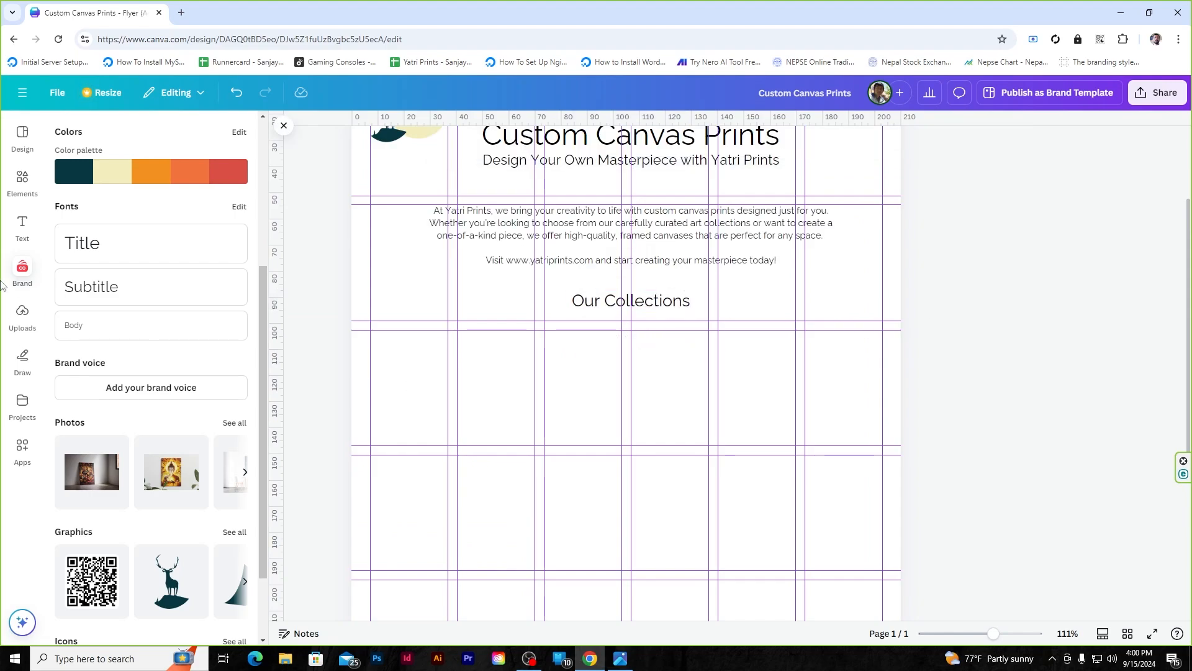
left_click(22, 135)
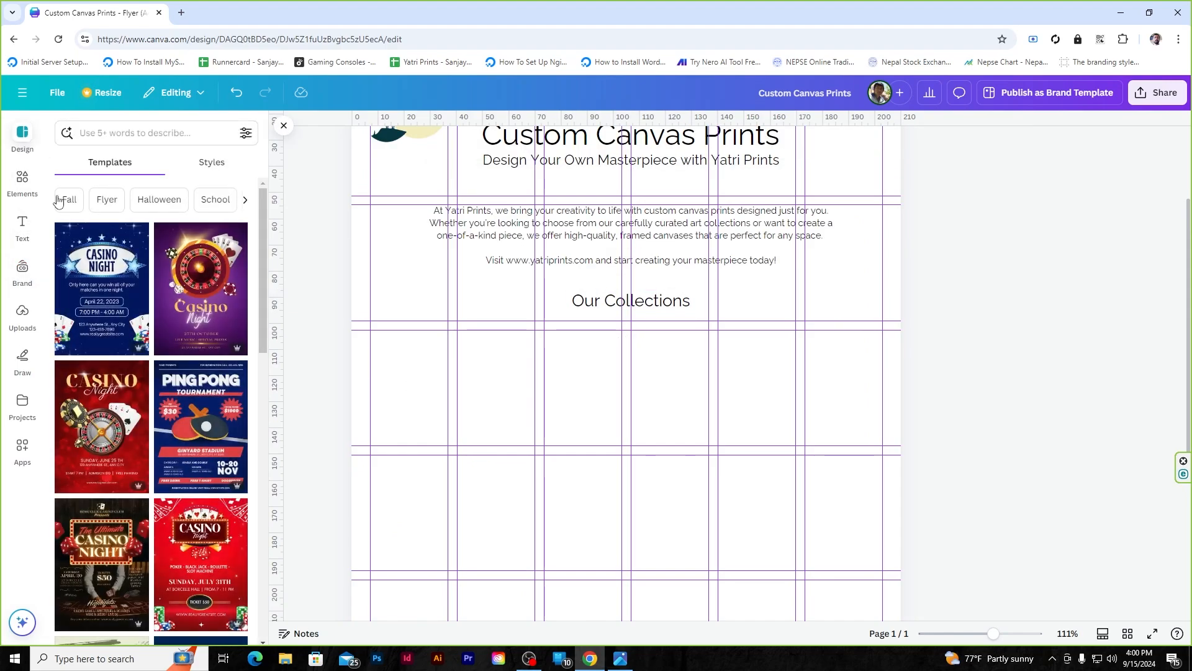
- Add a picture frame from Elements and size it to one grid column below Our Collections
left_click(23, 180)
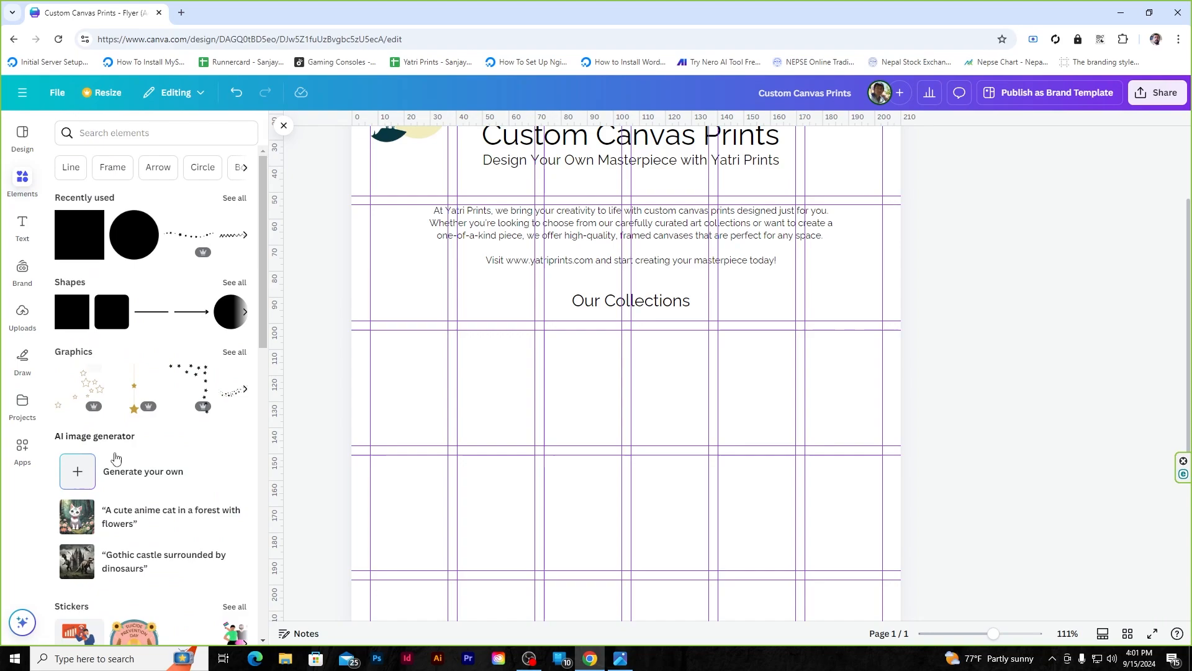
scroll(149, 435, "down", 10)
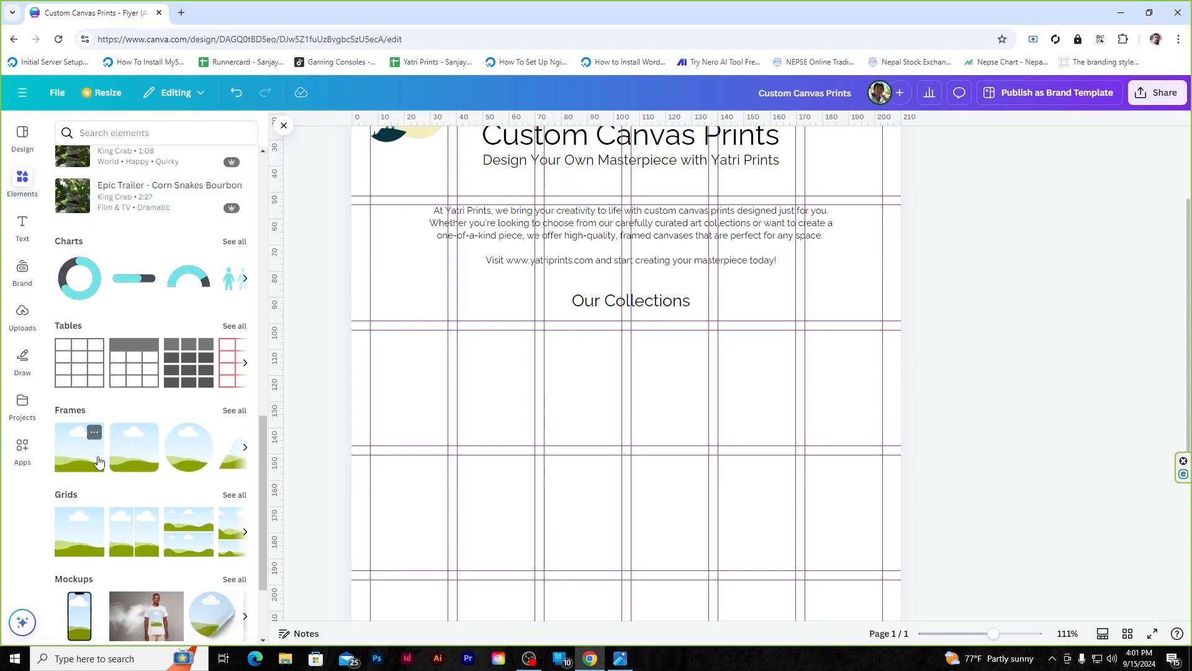
left_click(142, 449)
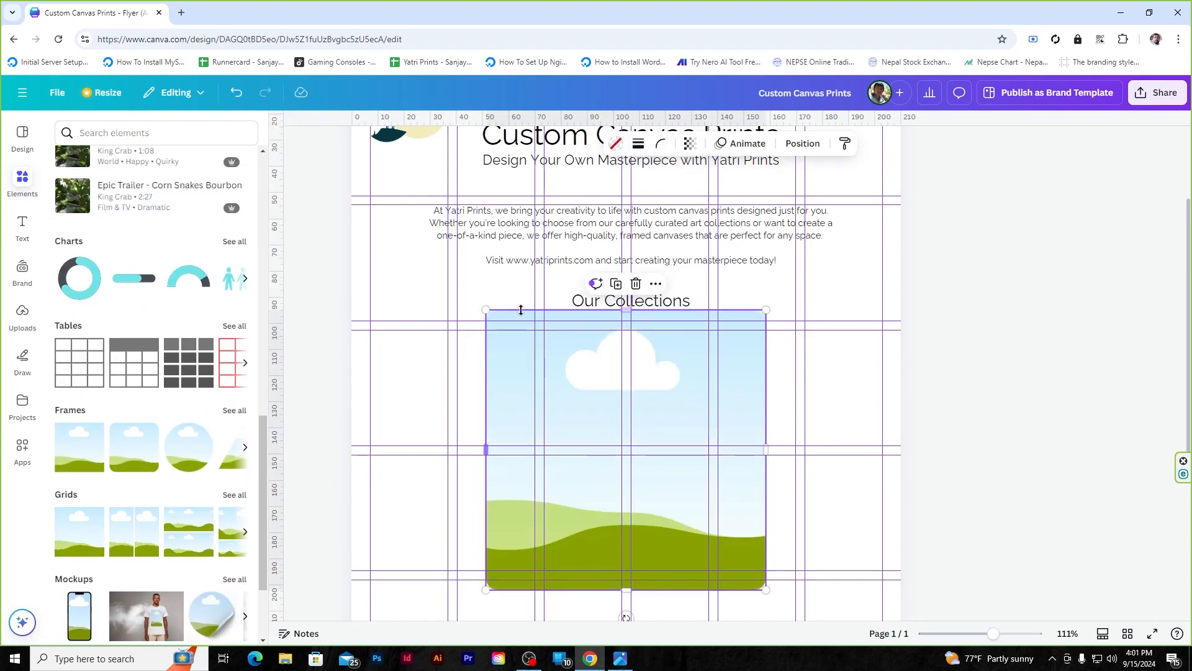
left_click_drag(626, 310, 619, 394)
left_click_drag(602, 465, 573, 403)
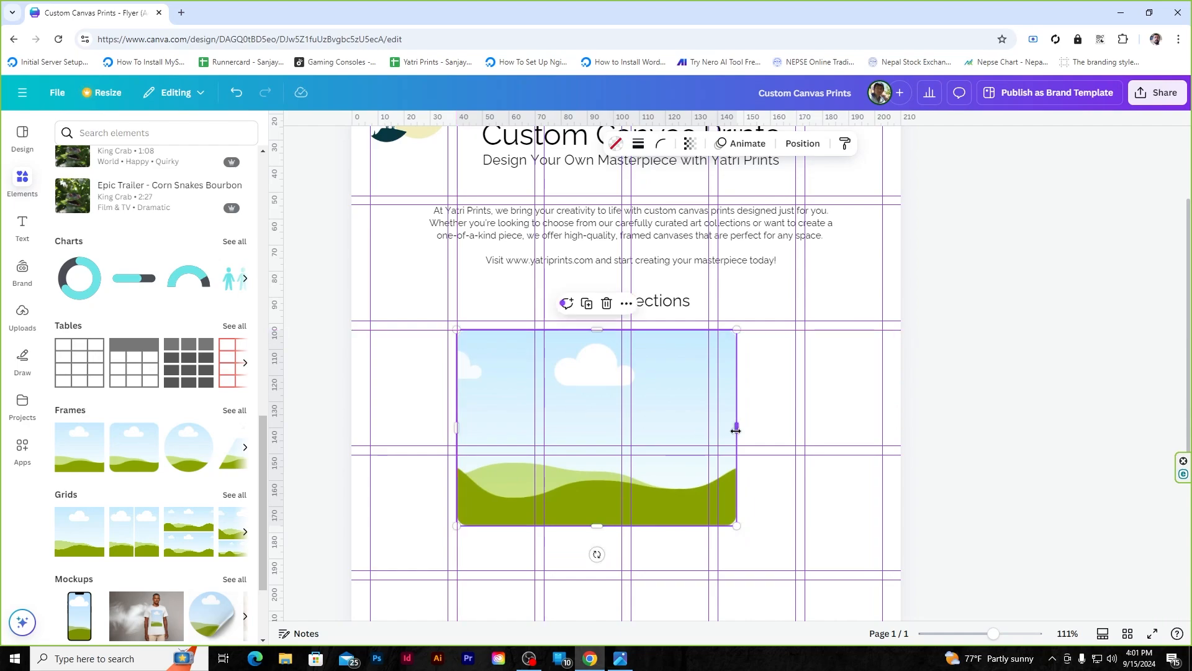
left_click_drag(736, 430, 618, 426)
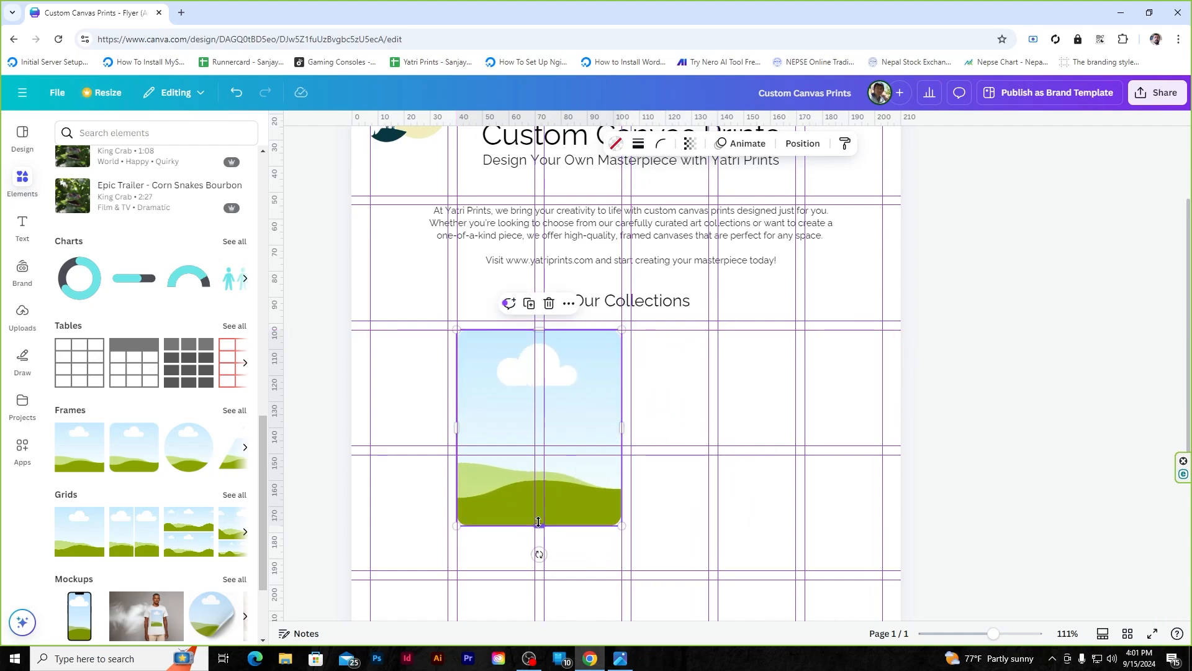
left_click_drag(539, 522, 538, 446)
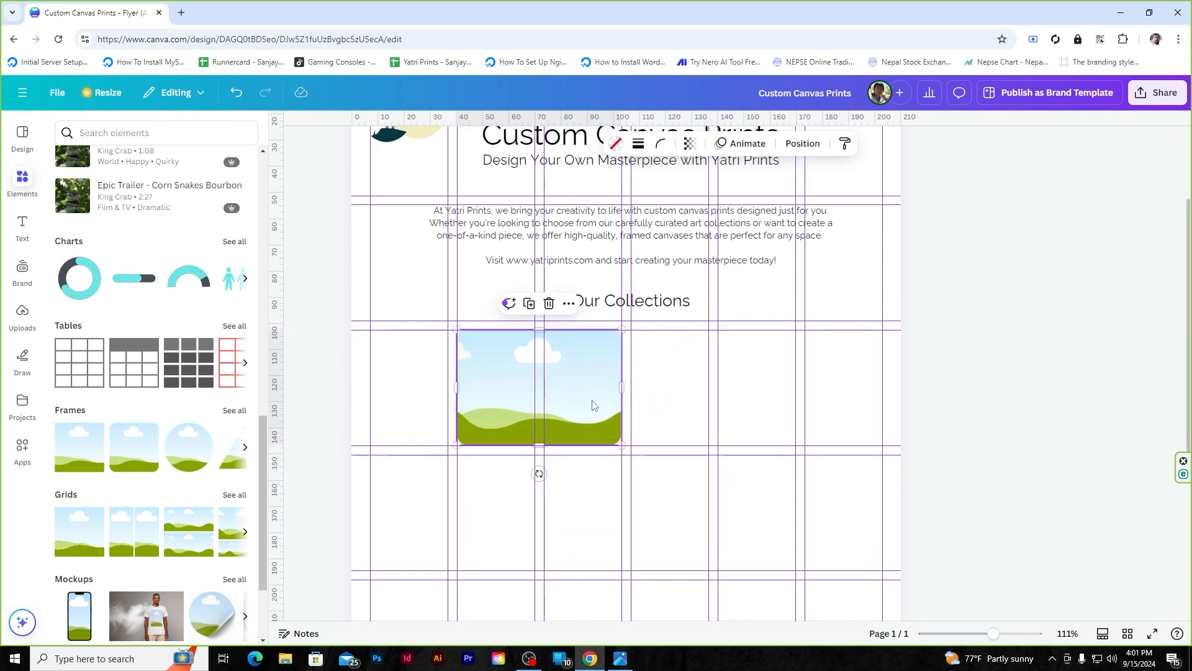
left_click(683, 387)
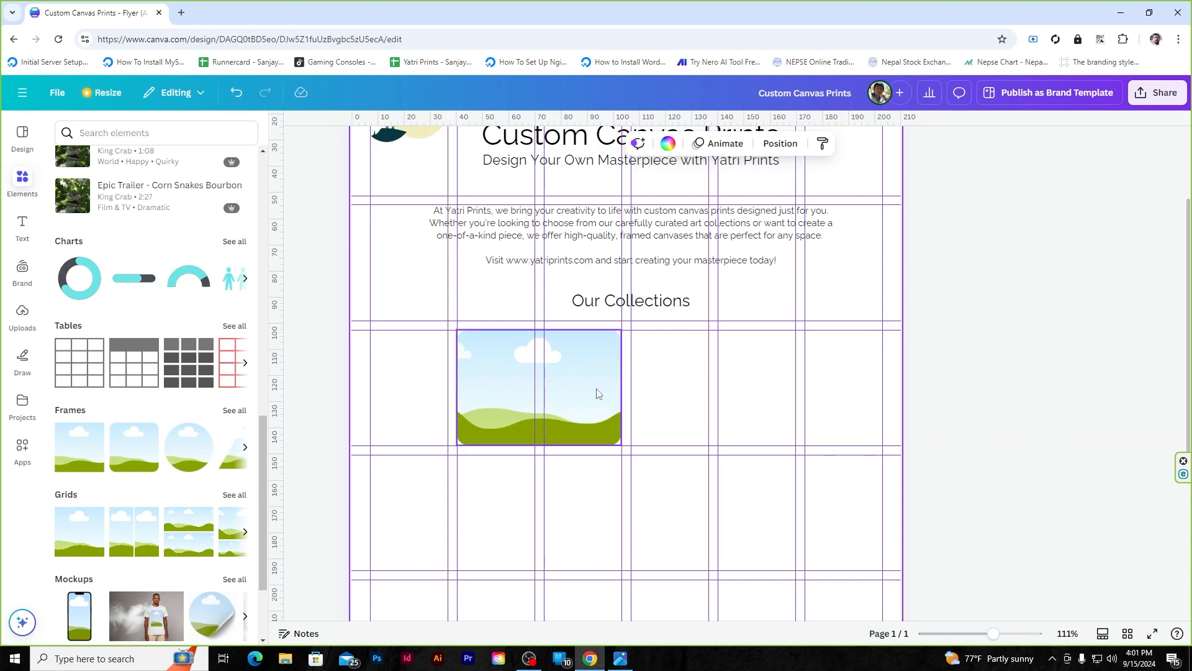
- Duplicate the frame into a 2×2 grid of four frames
left_click_drag(597, 390, 772, 406)
left_click(865, 391)
scroll(865, 391, "down", 2)
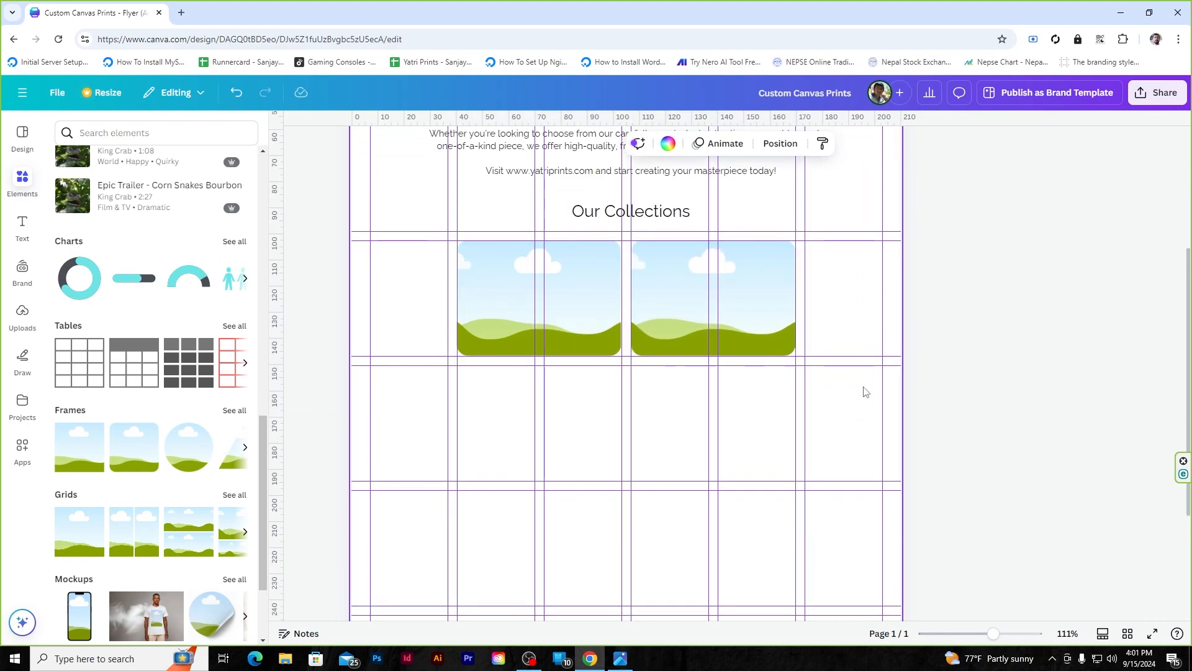
left_click_drag(600, 302, 597, 371)
left_click_drag(751, 255, 744, 369)
left_click(1006, 319)
scroll(985, 341, "up", 2)
scroll(985, 354, "down", 2)
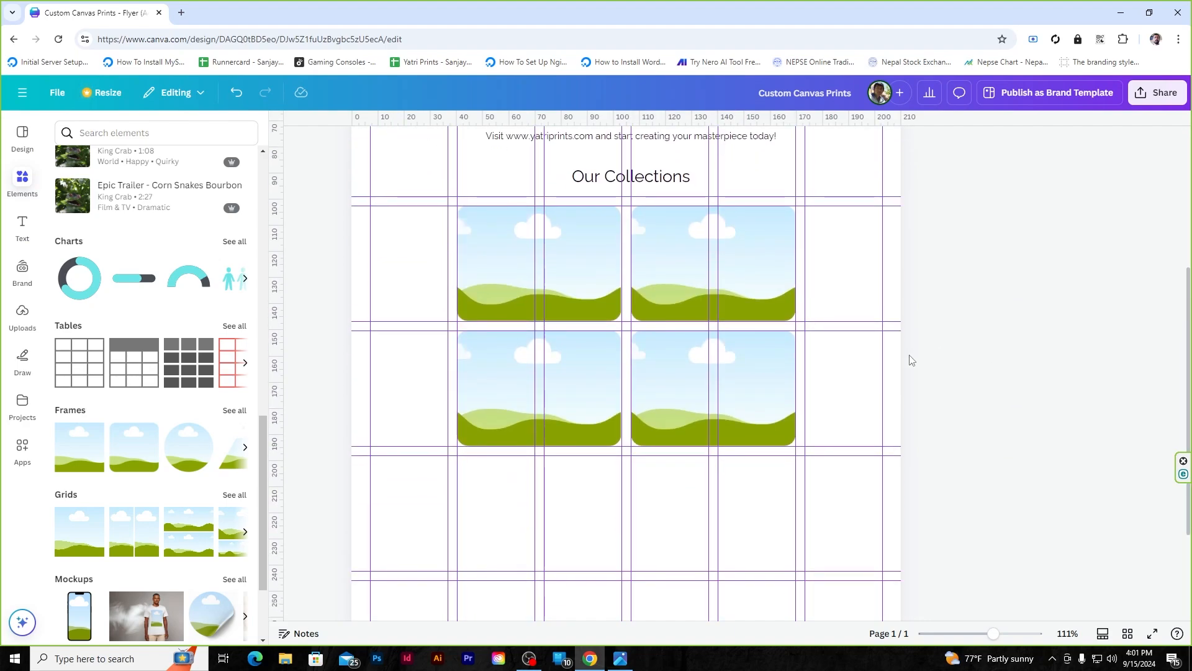
- Drag brand photos into the four frames: the Buddha and blue-room shots, then the framed poster
scroll(249, 338, "up", 5)
left_click(22, 273)
scroll(149, 373, "down", 2)
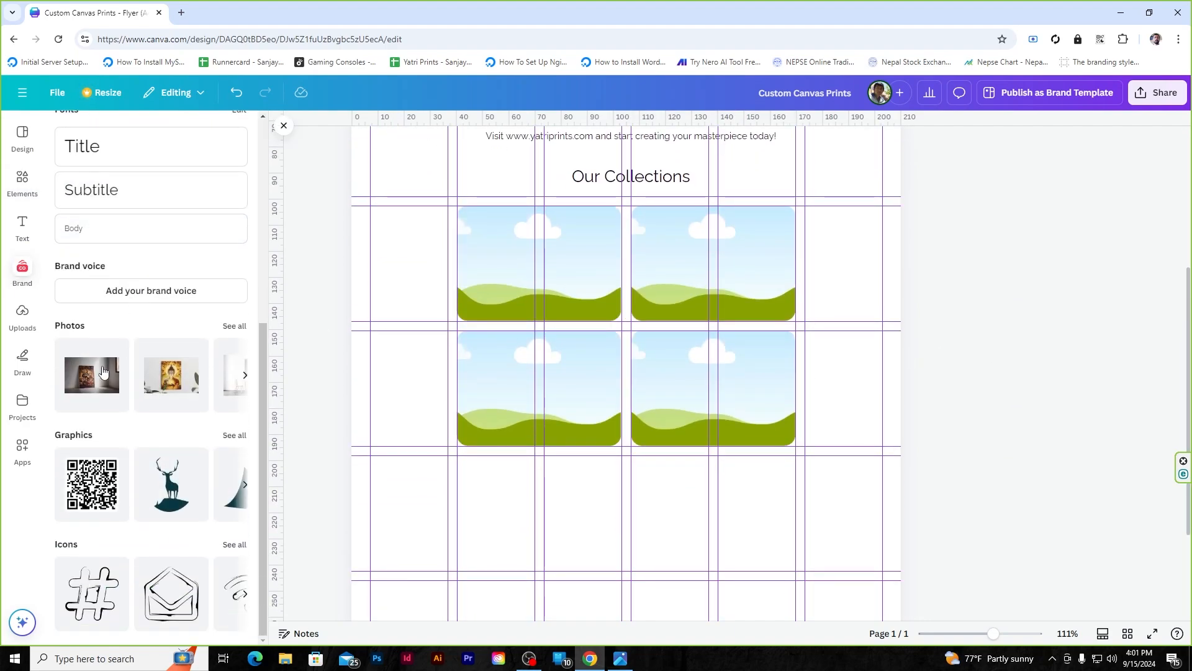
left_click(93, 375)
left_click_drag(662, 382, 559, 282)
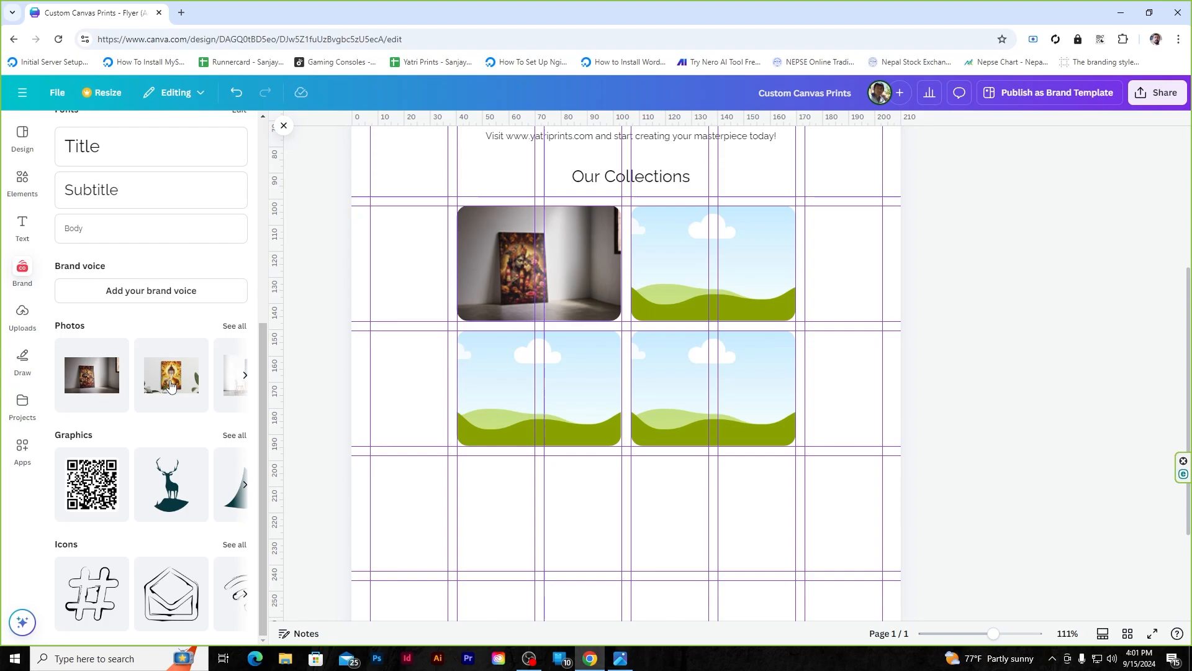
left_click_drag(171, 374, 765, 274)
left_click(246, 375)
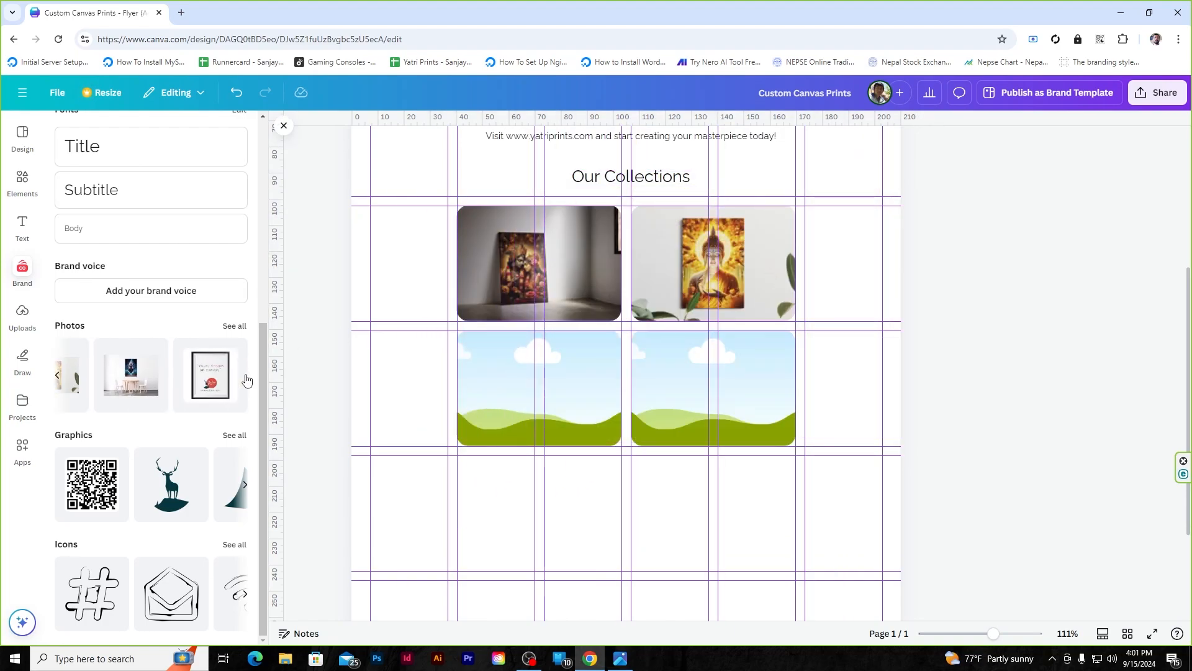
left_click(126, 382)
left_click_drag(690, 330, 588, 391)
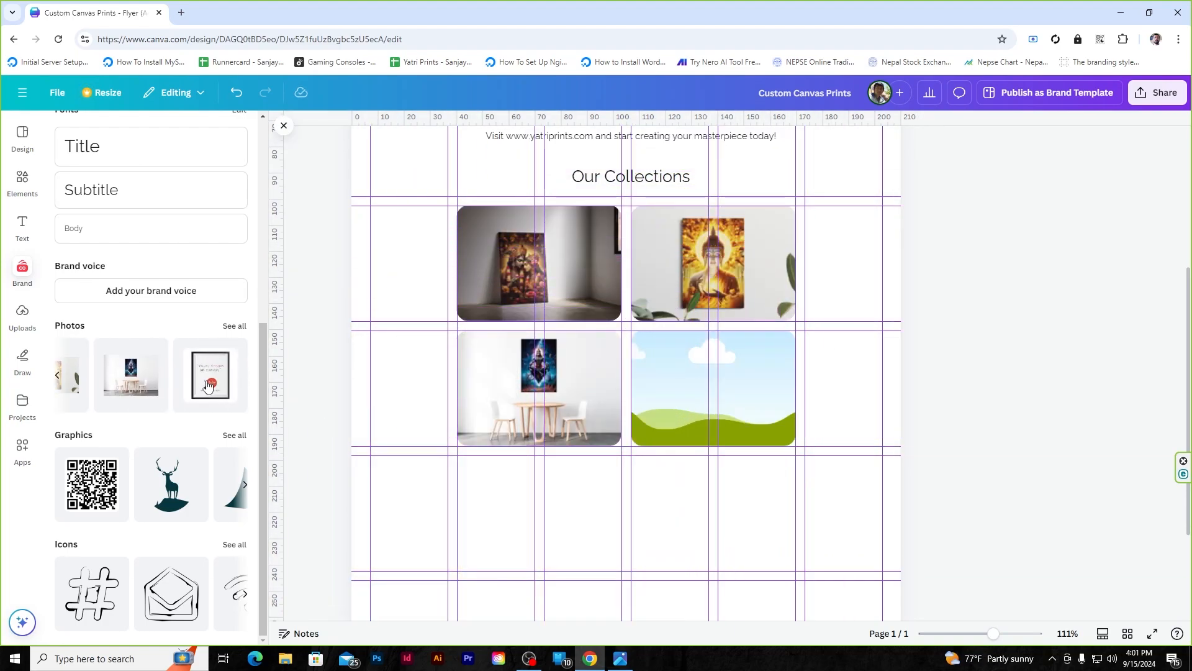
left_click(210, 375)
left_click_drag(674, 270, 706, 372)
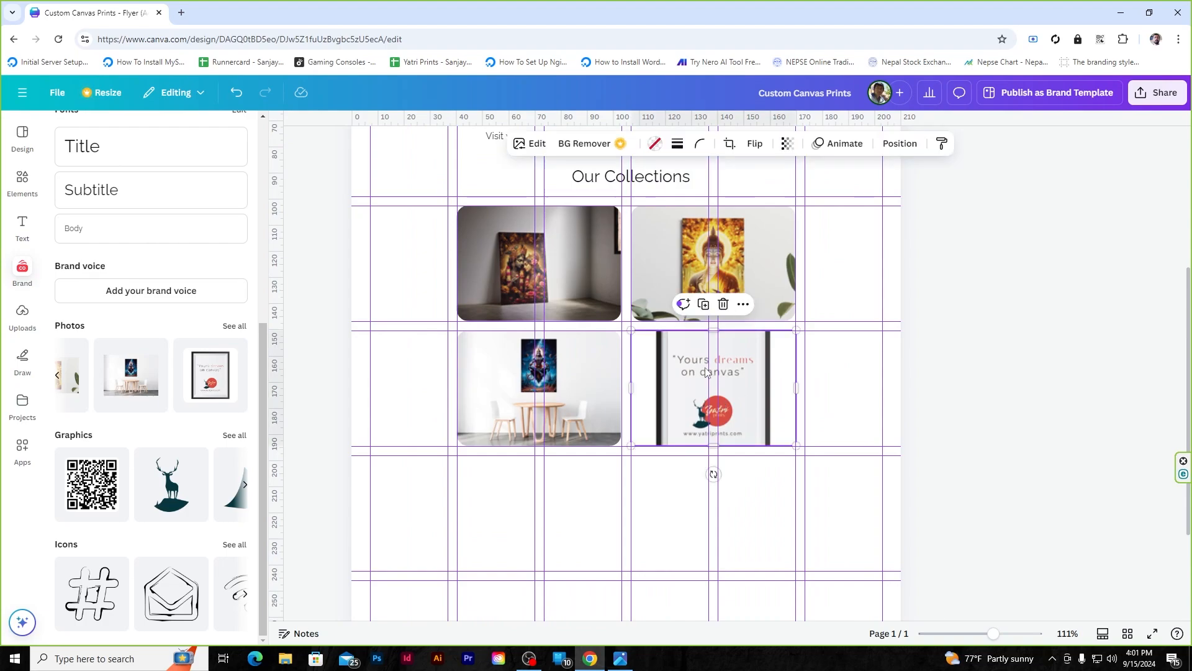
- Detach the 'Yours dreams on canvas' poster image from the bottom-right frame
right_click(736, 388)
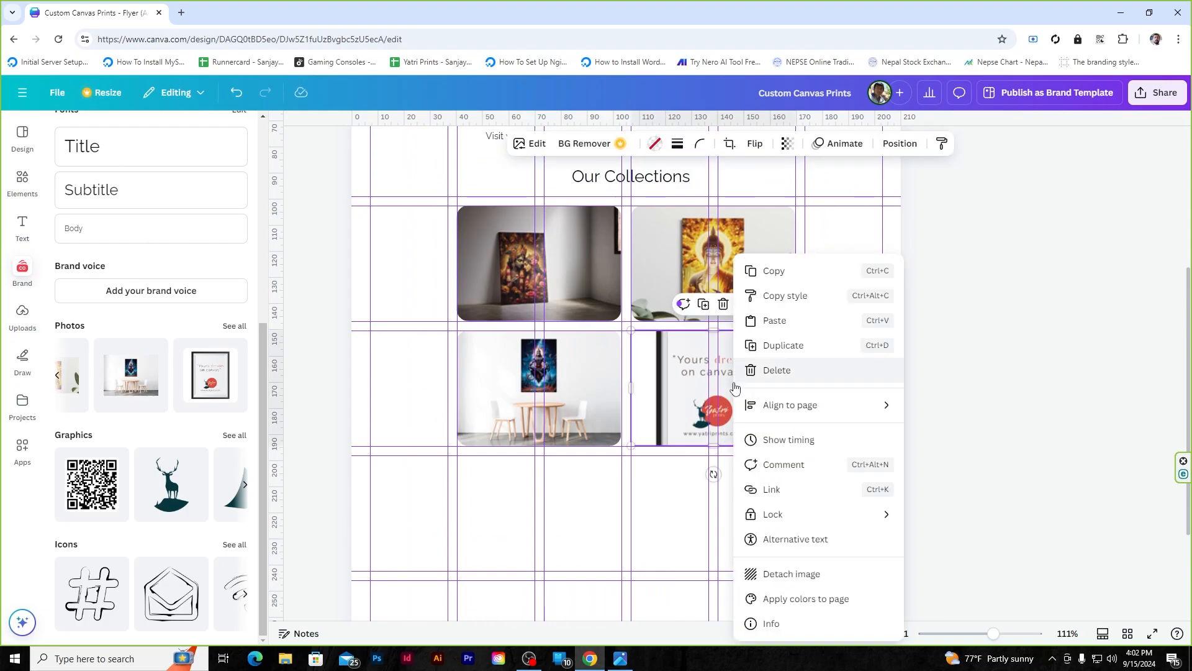
mouse_move(807, 405)
left_click(944, 428)
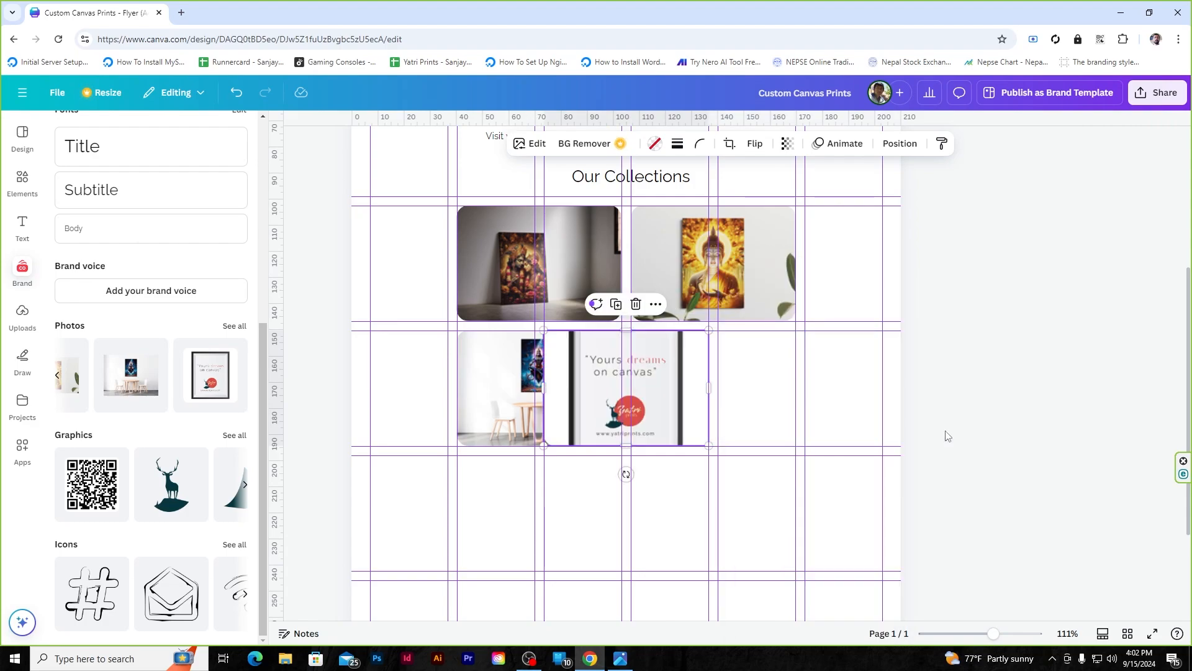
key("ctrl+z")
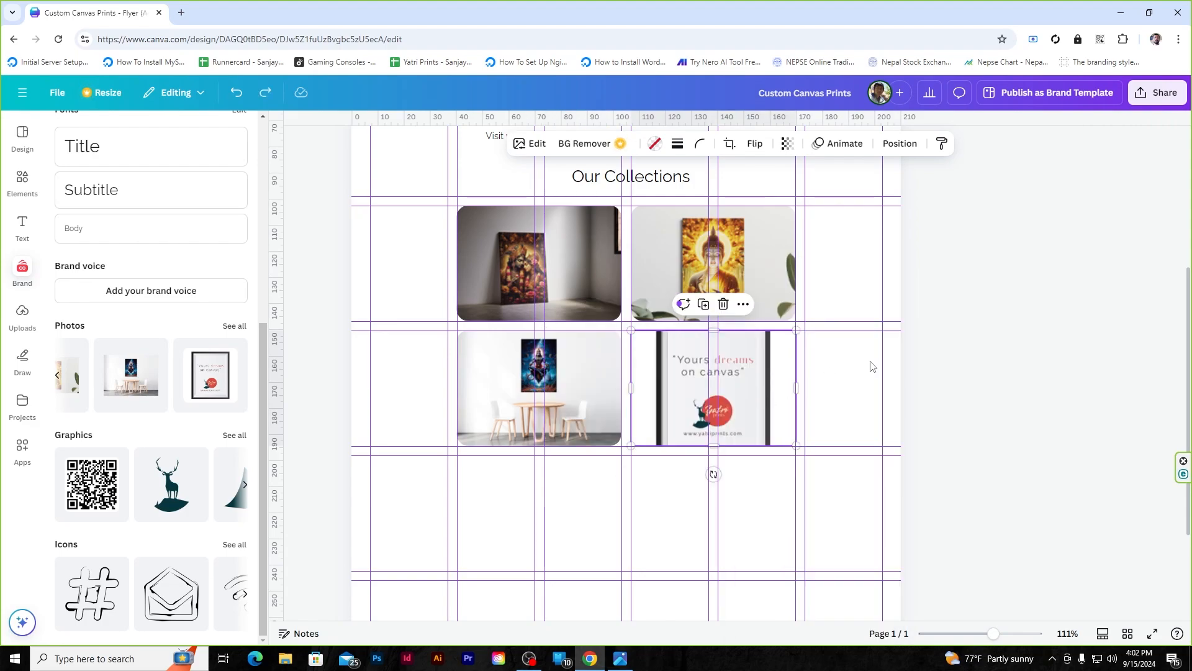
left_click(1026, 332)
left_click(719, 389)
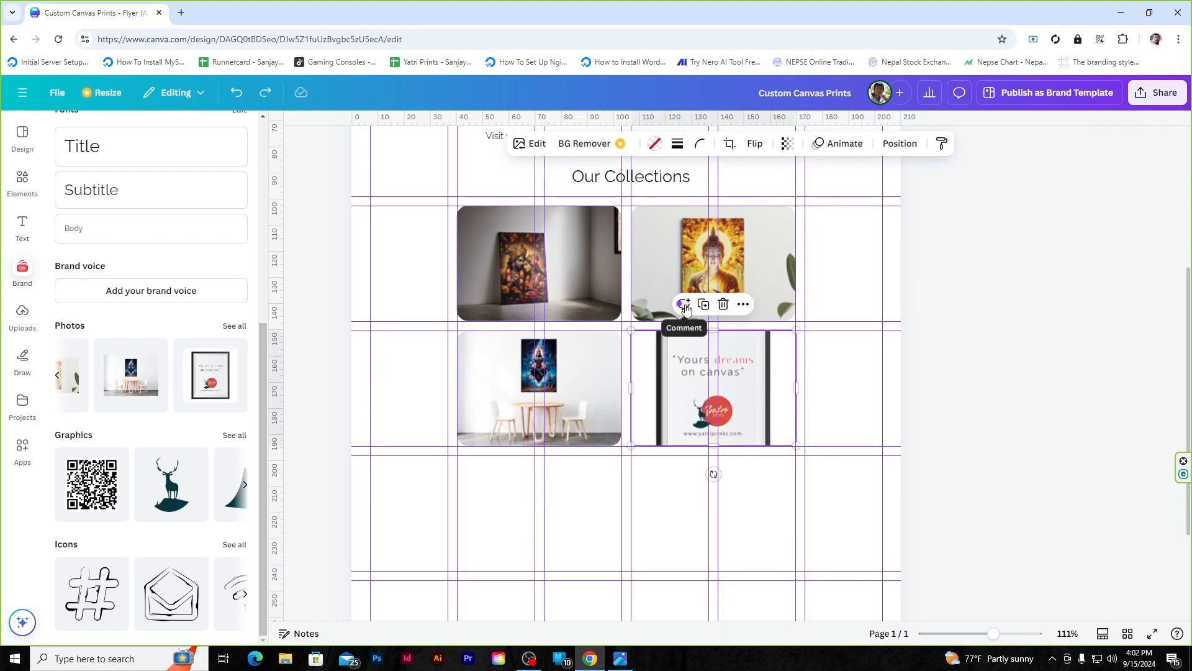
left_click(745, 307)
scroll(828, 429, "down", 1)
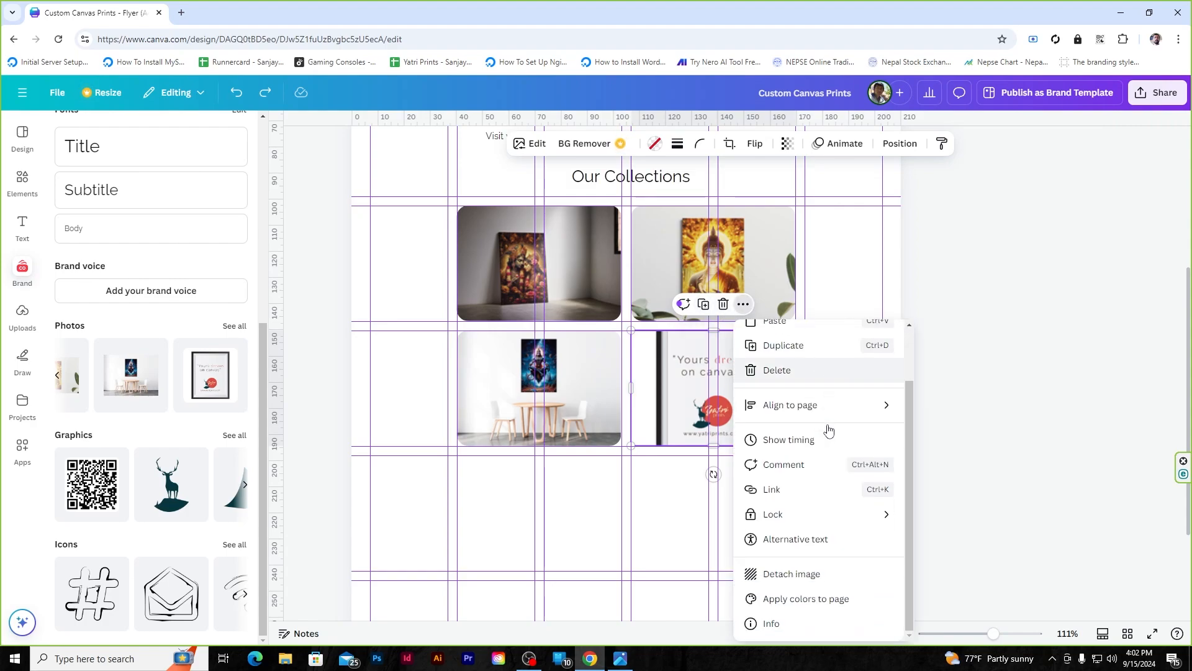
left_click(817, 570)
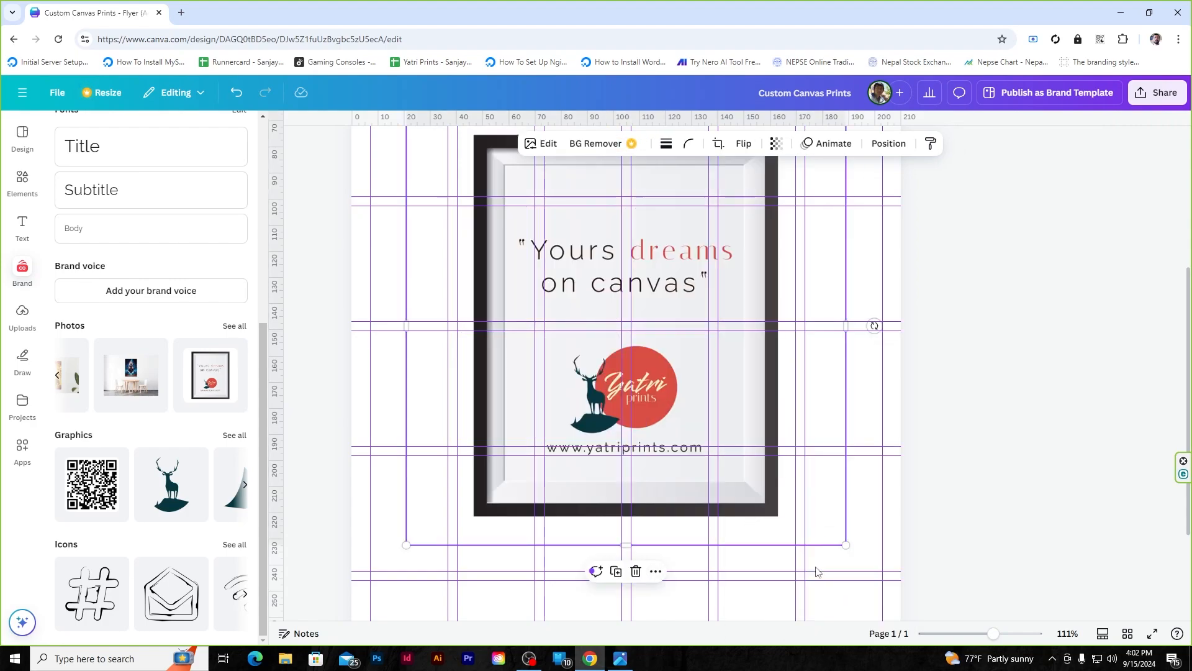
- Shrink the poster to about 81 by 81 and drop it into the bottom-right cell
left_click_drag(693, 318, 735, 489)
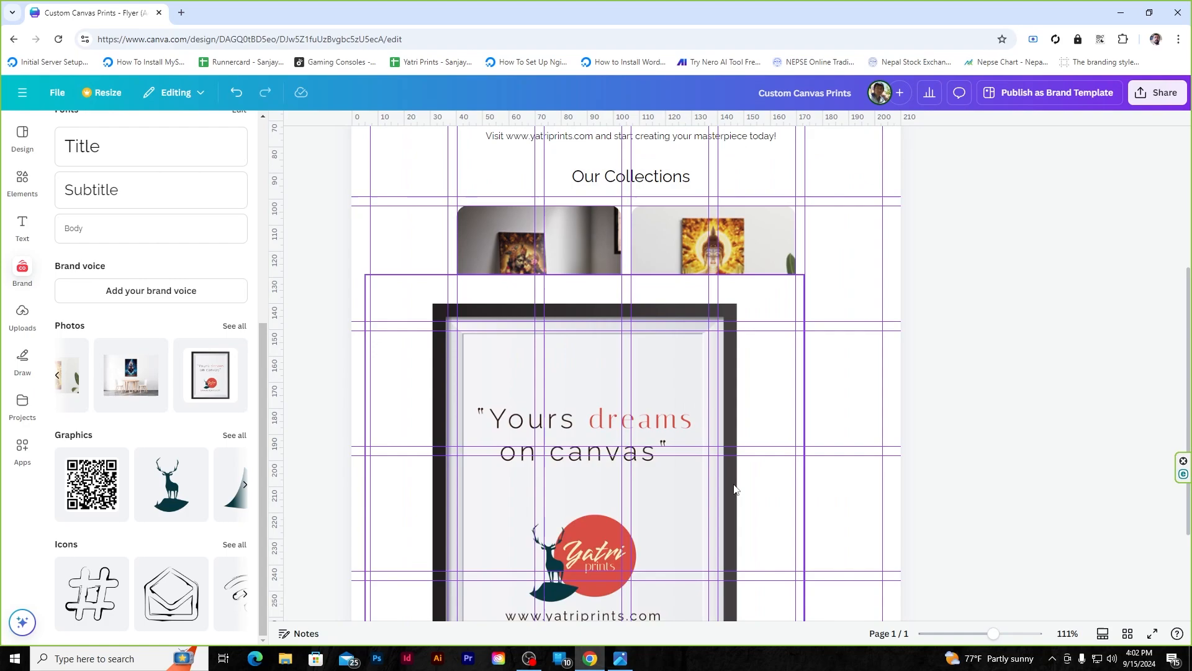
left_click_drag(805, 274, 470, 396)
left_click_drag(490, 537, 735, 343)
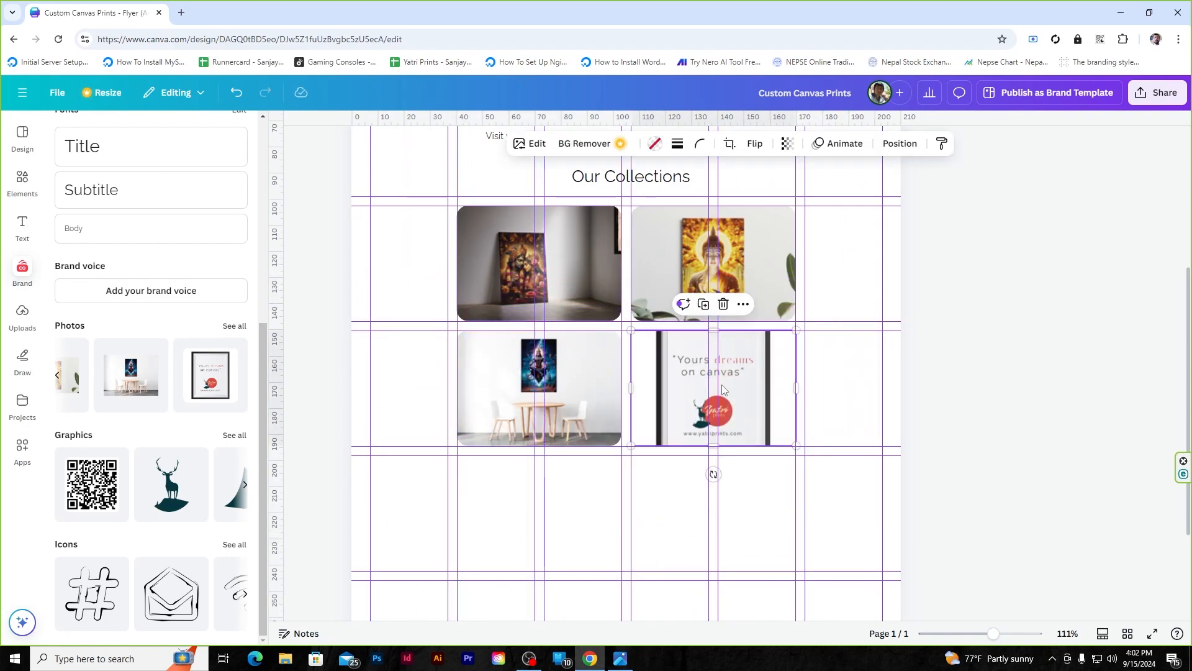
mouse_move(714, 446)
left_mouse_down()
mouse_move(708, 513)
mouse_move(713, 426)
mouse_move(694, 448)
left_mouse_up()
scroll(968, 274, "up", 2)
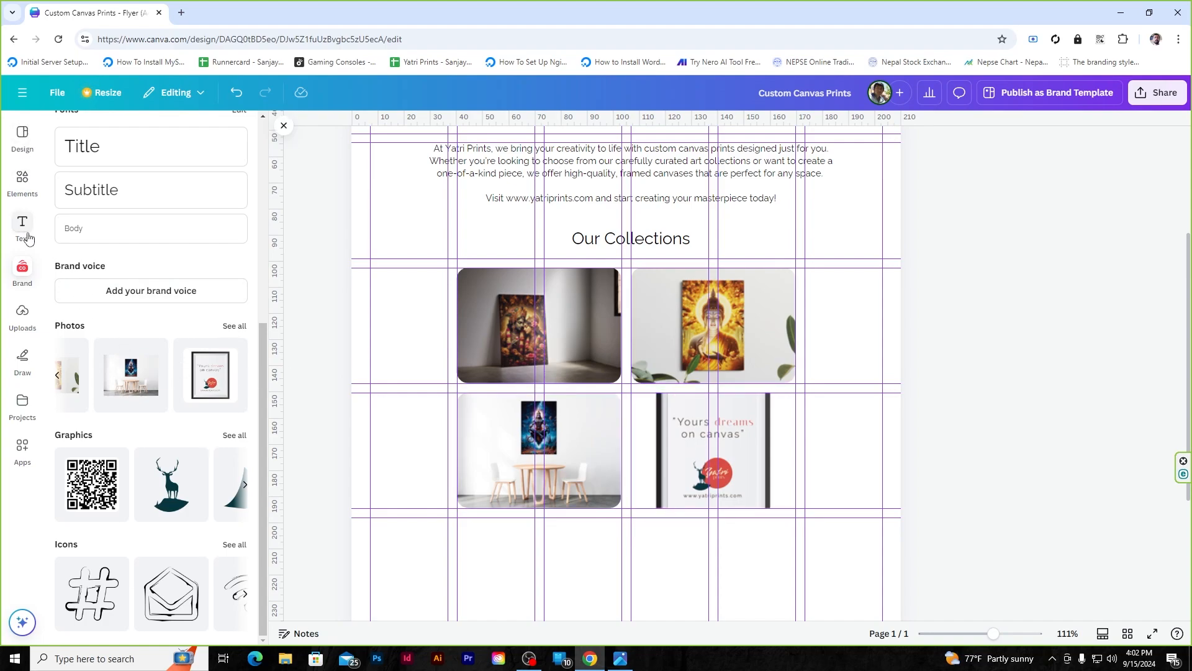
- Swap the bottom-right picture for the uploaded photo of a painting above a wooden dresser
left_click(24, 314)
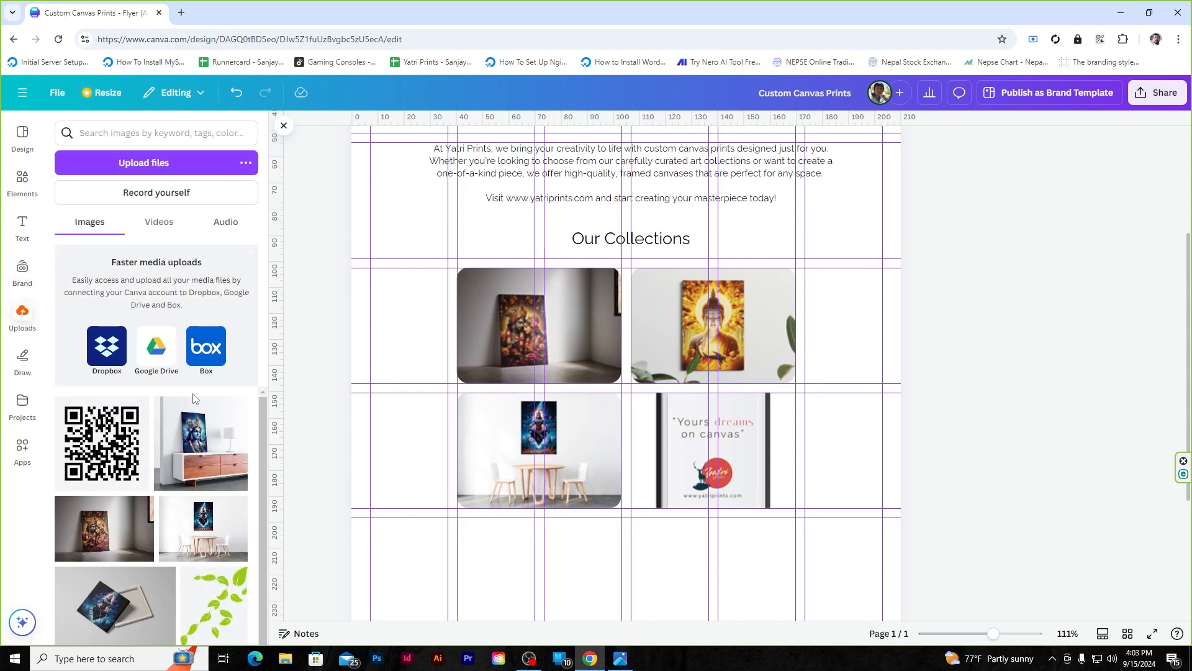
left_click_drag(204, 445, 698, 438)
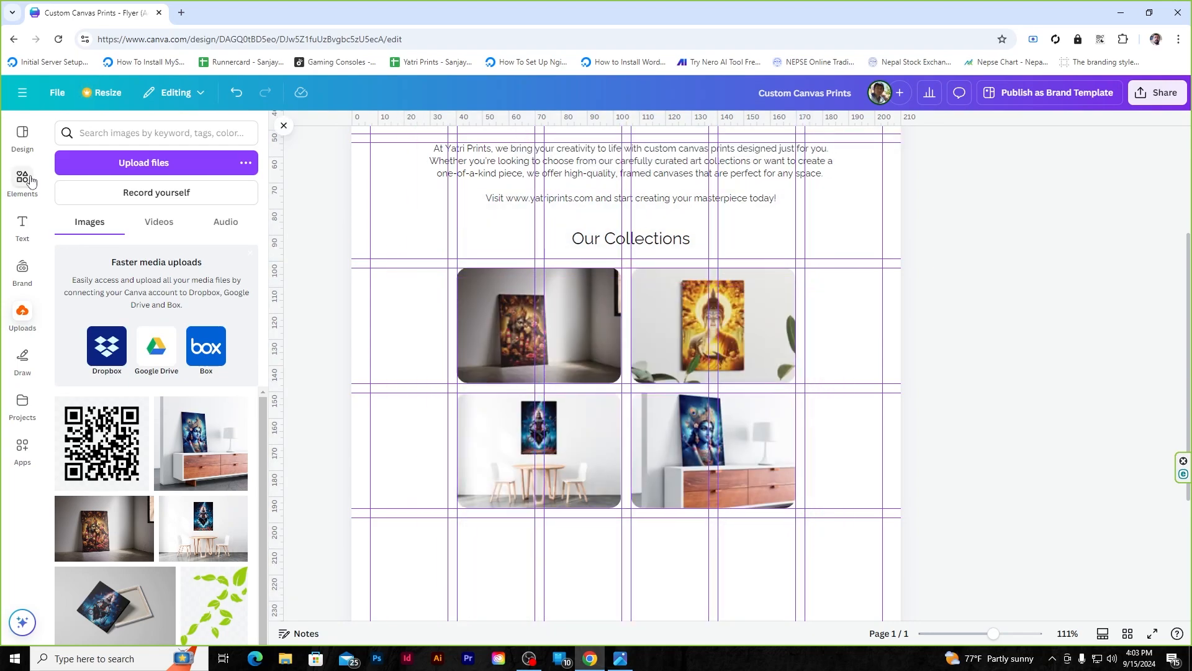
left_click(36, 260)
scroll(1023, 344, "down", 3)
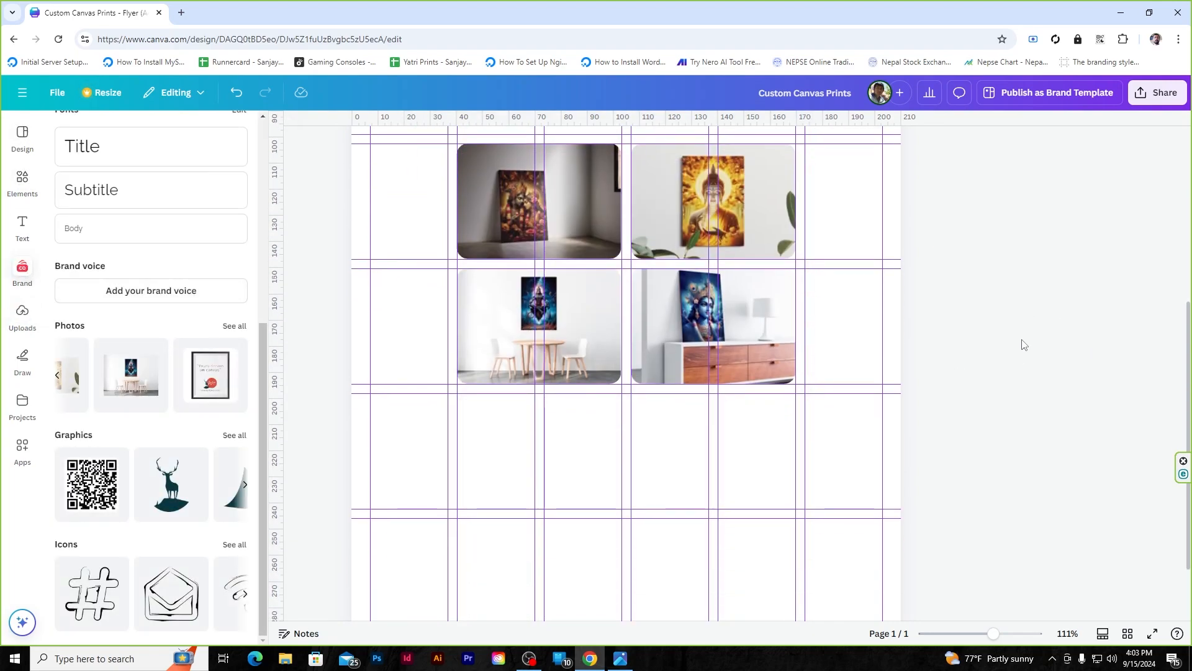
left_click(500, 371)
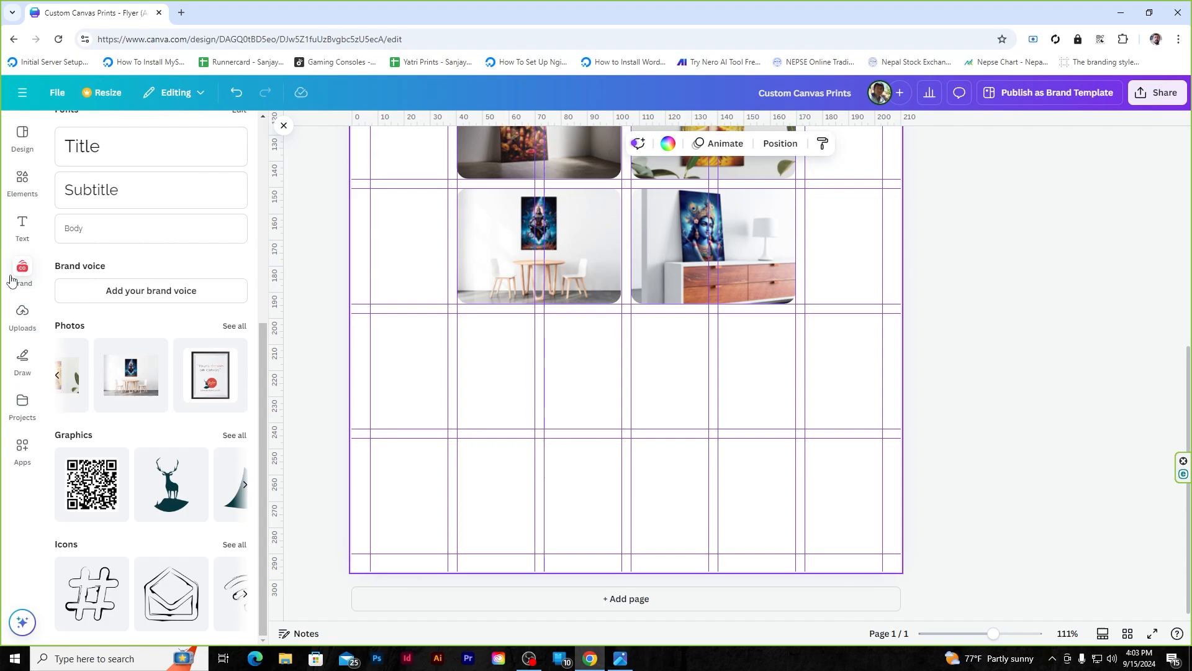
left_click(22, 226)
- Add a title text box reading 'Use Code CANVAS10 for 10% Off Your First Order!'
left_click(146, 261)
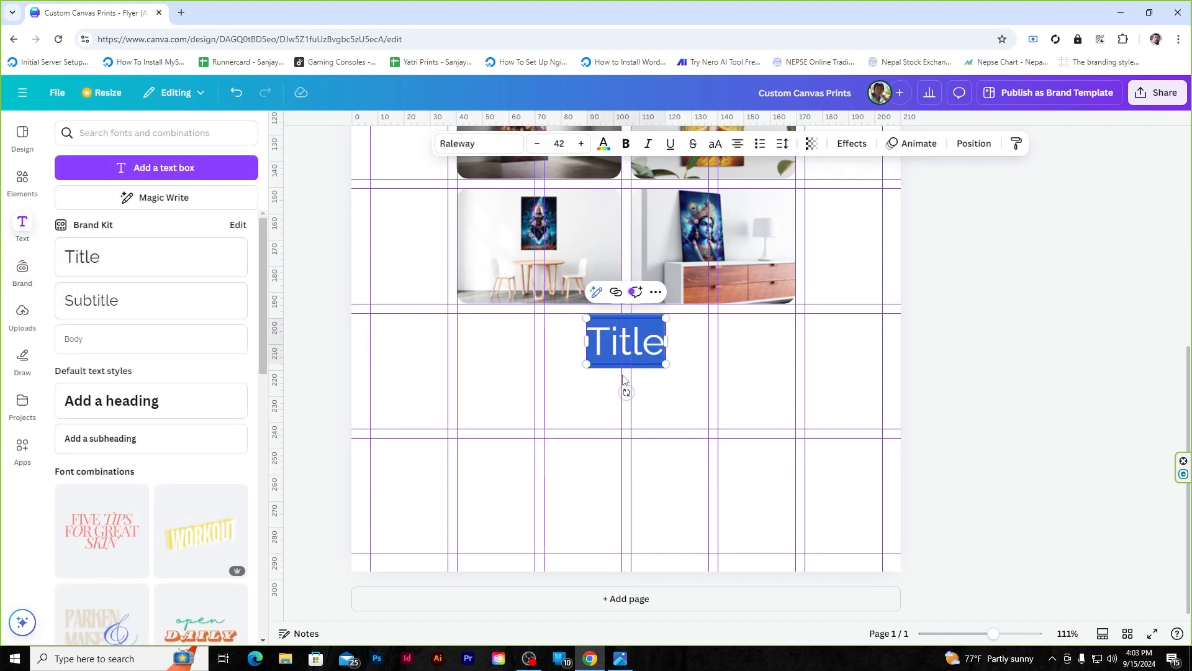
type("Use Code CANV")
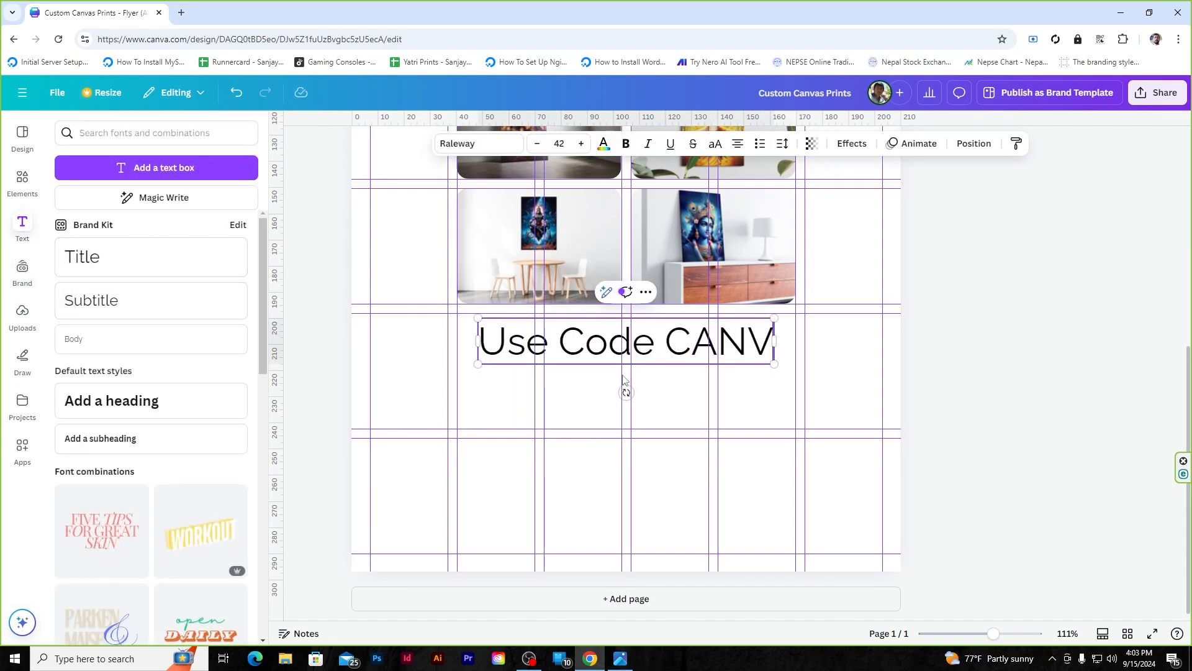
type("AS10 for")
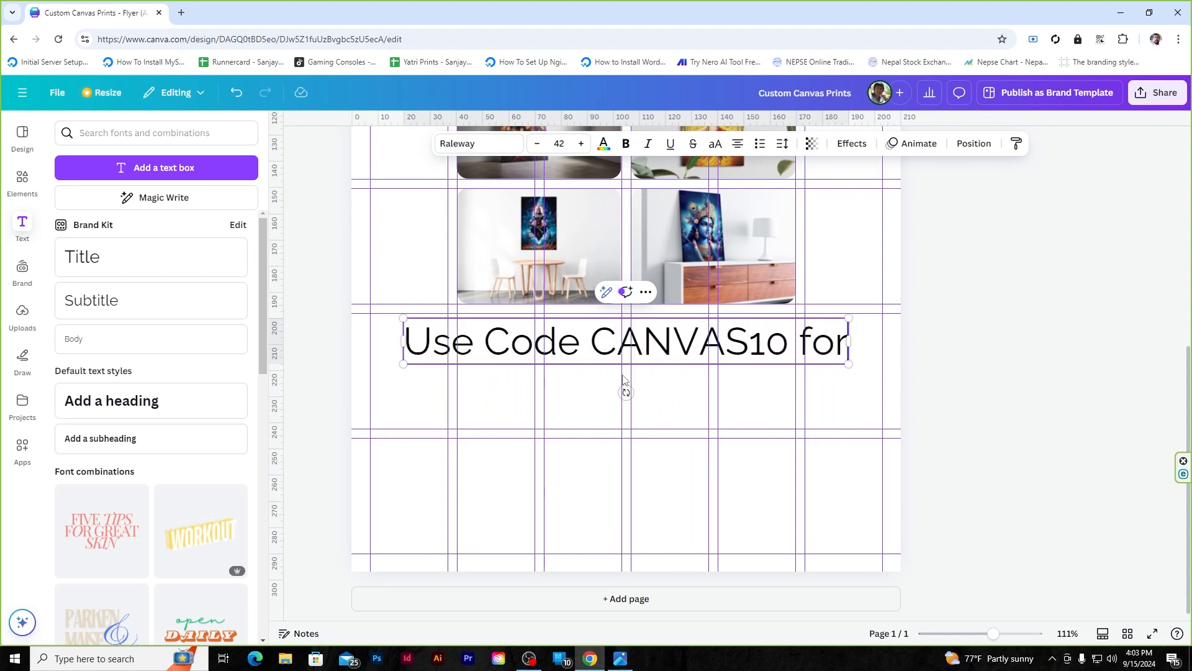
type(" 10%")
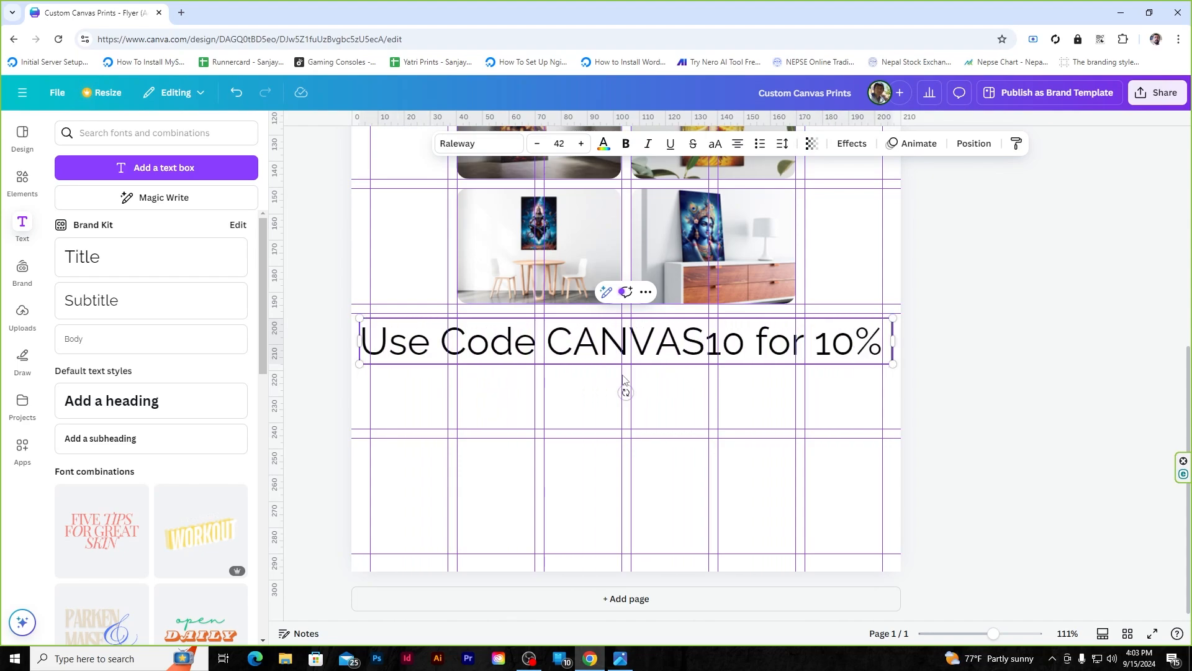
type(" Off Your First Order!")
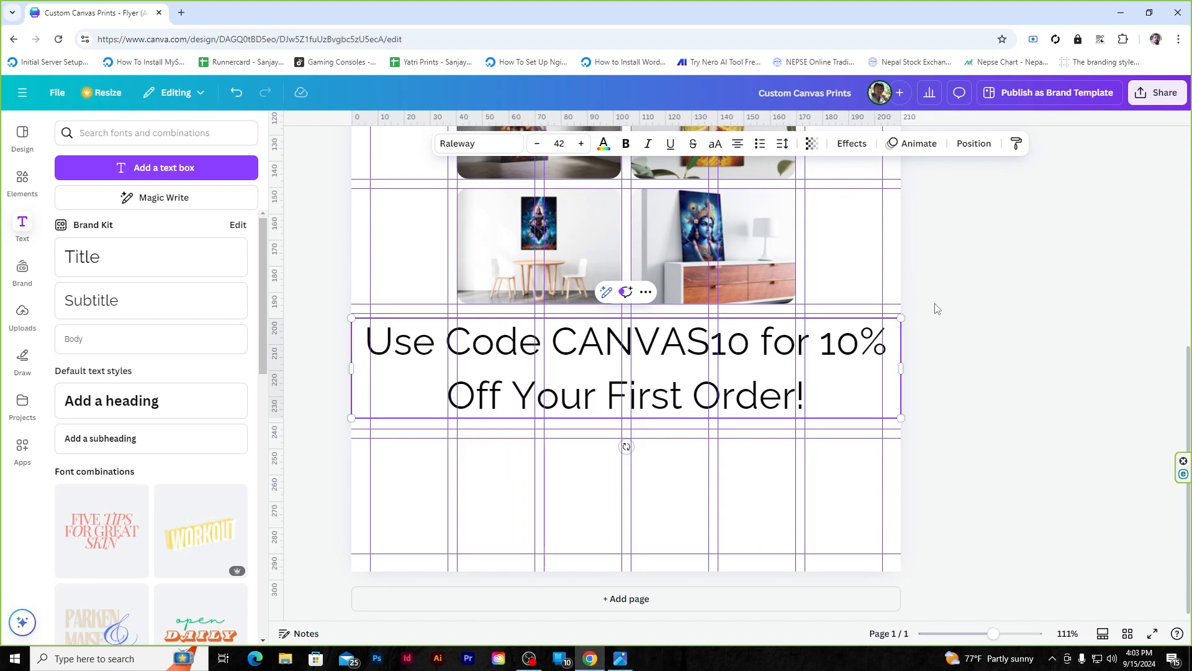
key("Escape")
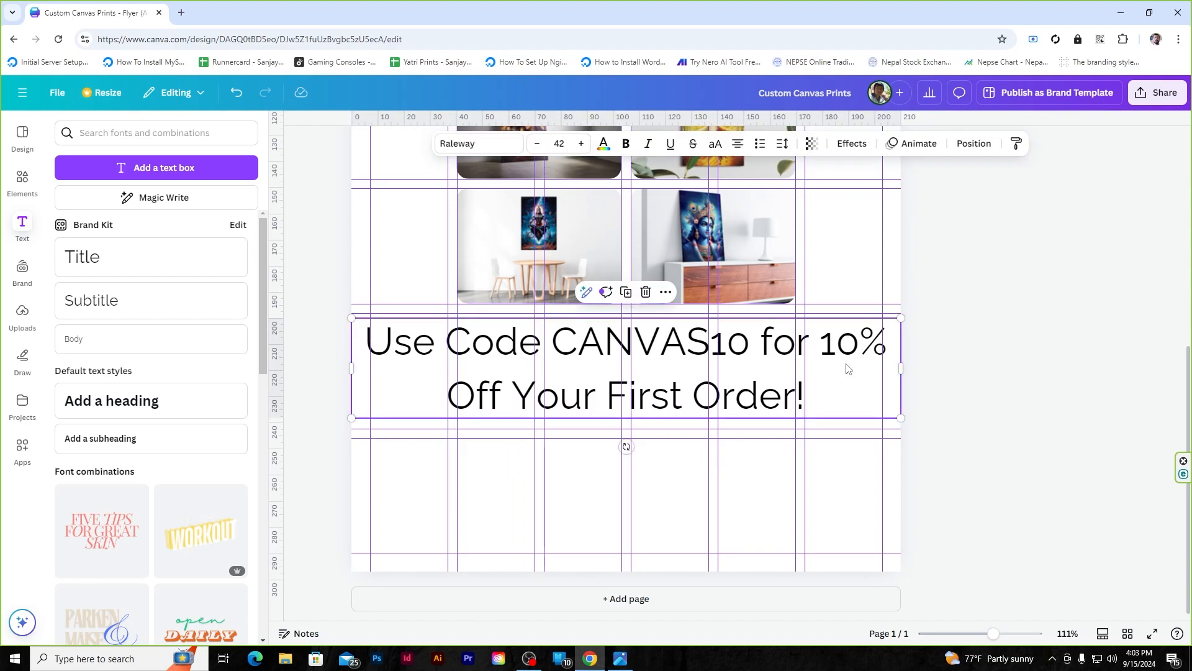
left_click_drag(902, 318, 673, 360)
key("ctrl+z")
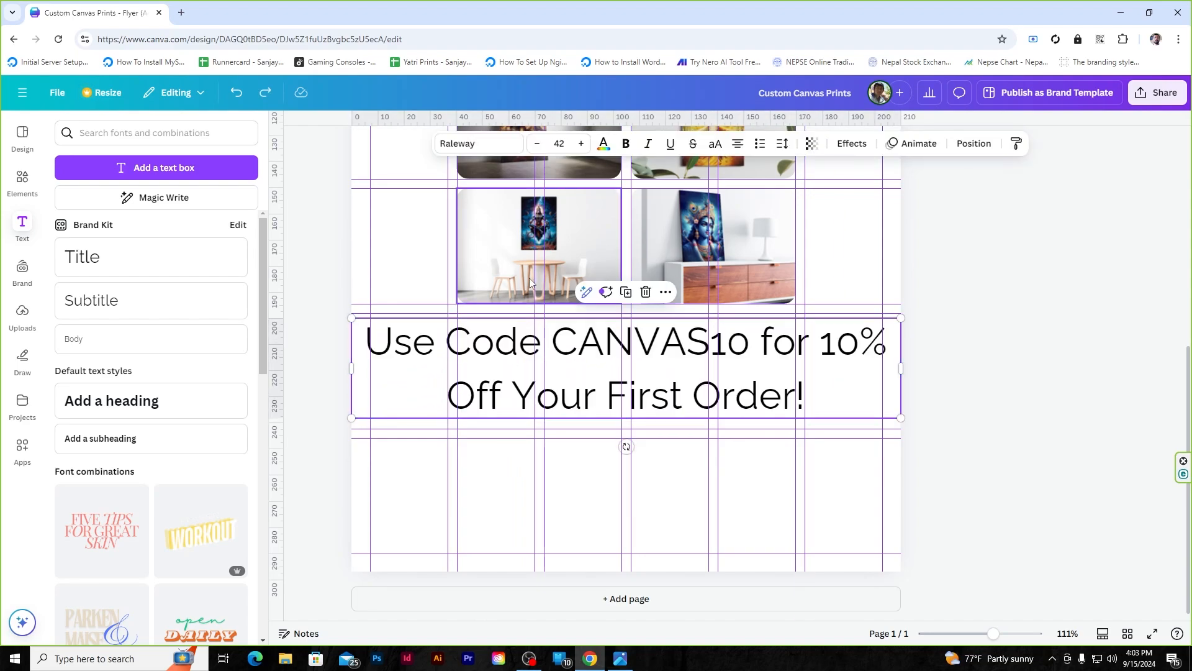
- Reduce the offer text to size 22, break the line before 'Off', and move it slightly lower
double_click(539, 352)
key("ctrl+a")
left_click(537, 144)
left_click(538, 144)
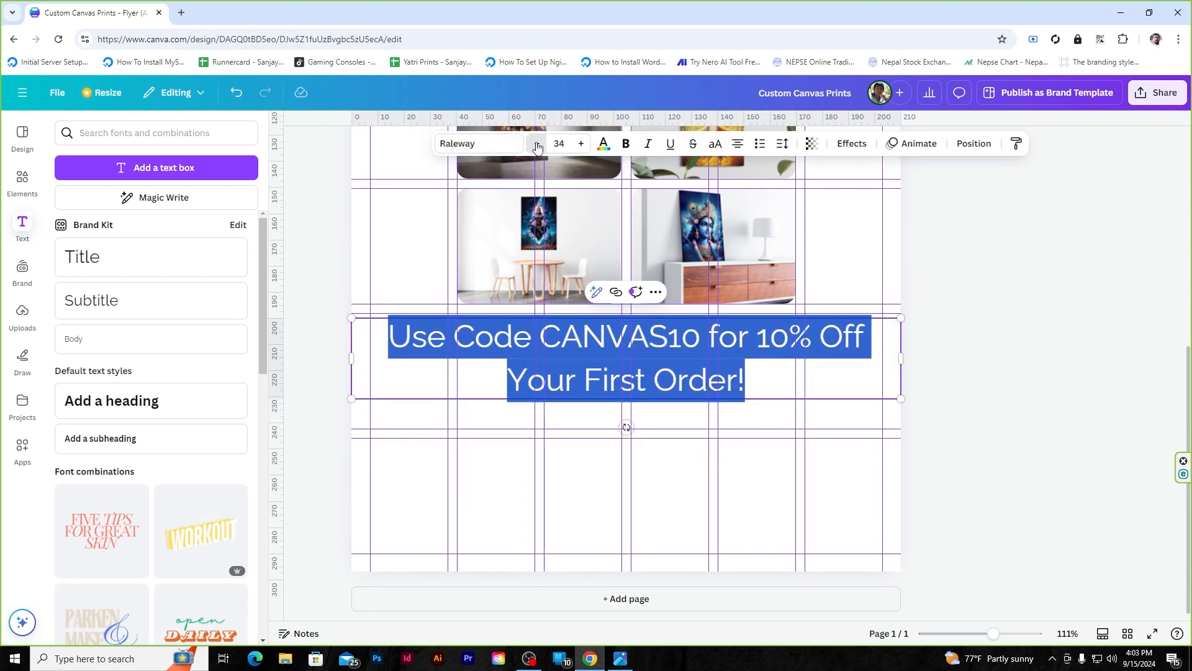
left_click(537, 144)
left_click(537, 143)
left_click(537, 143)
left_click(537, 144)
left_click(538, 143)
left_click(537, 144)
left_click(537, 143)
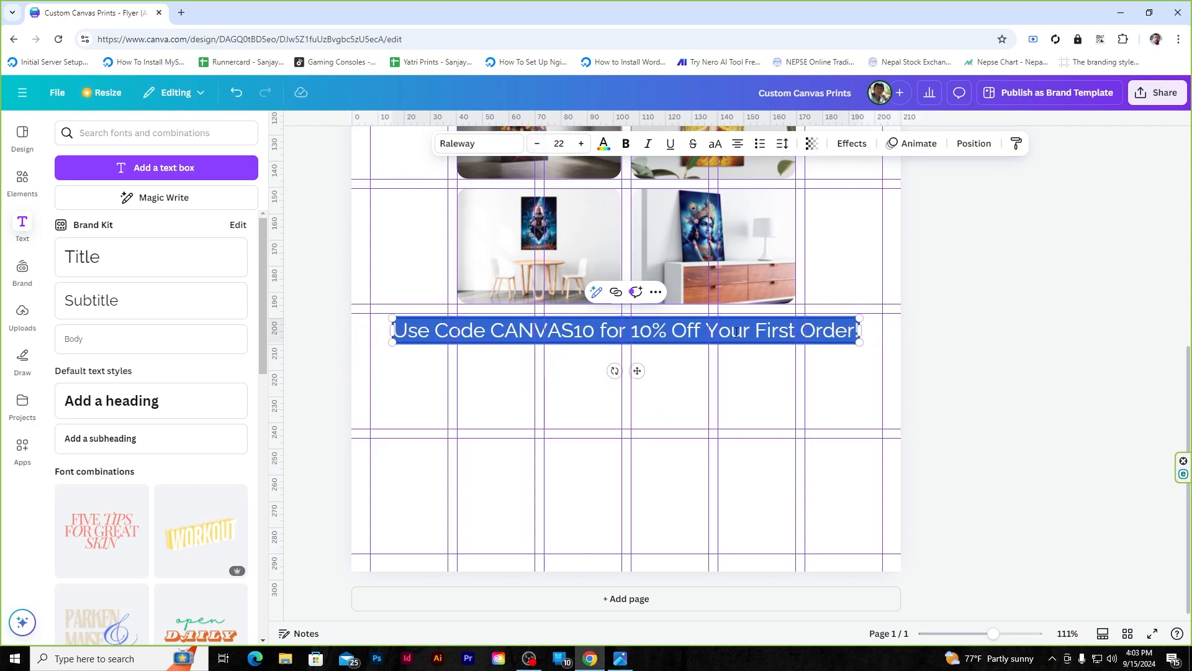
left_click(674, 332)
key("Return")
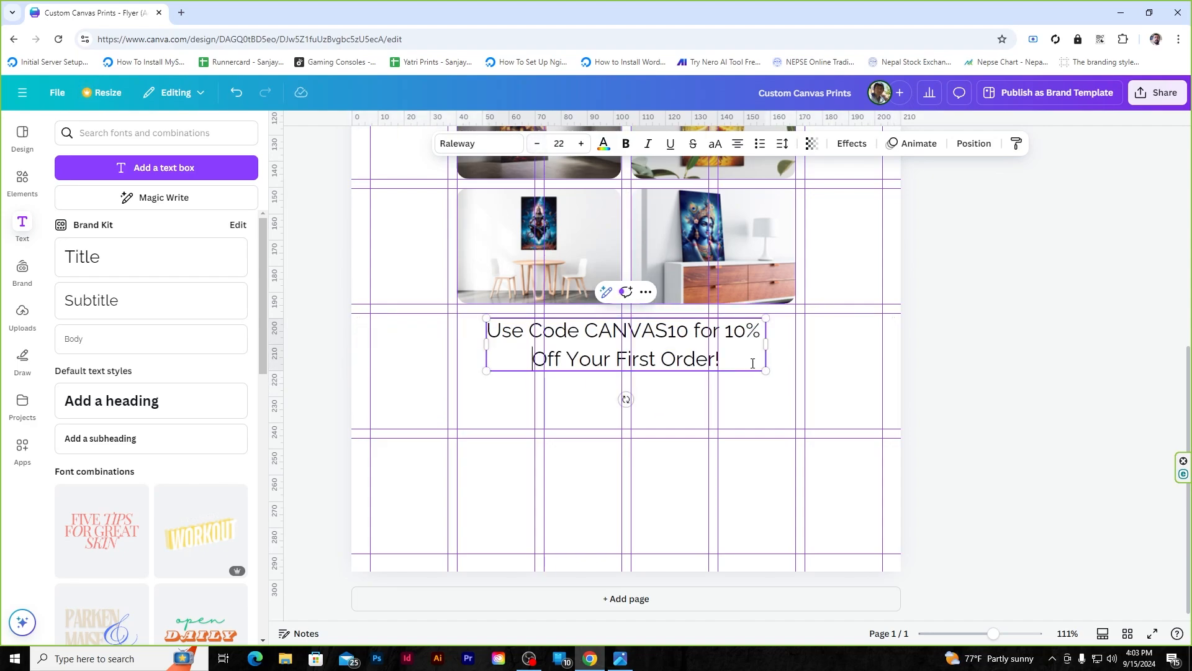
left_click(1058, 369)
left_click_drag(668, 336, 665, 369)
left_click(1004, 343)
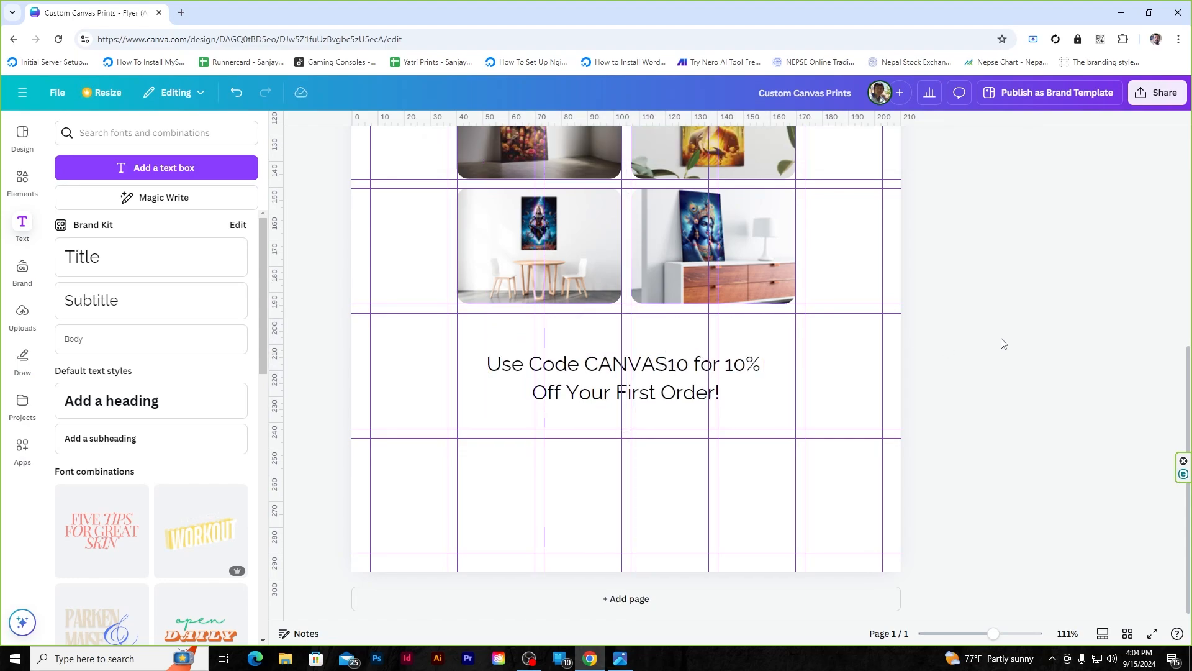
- Switch the design from Editing to Viewing mode
scroll(582, 510, "up", 5)
scroll(497, 434, "down", 5)
left_click(196, 95)
left_click(197, 94)
left_click(197, 94)
left_click(197, 96)
left_click(197, 95)
left_click(192, 200)
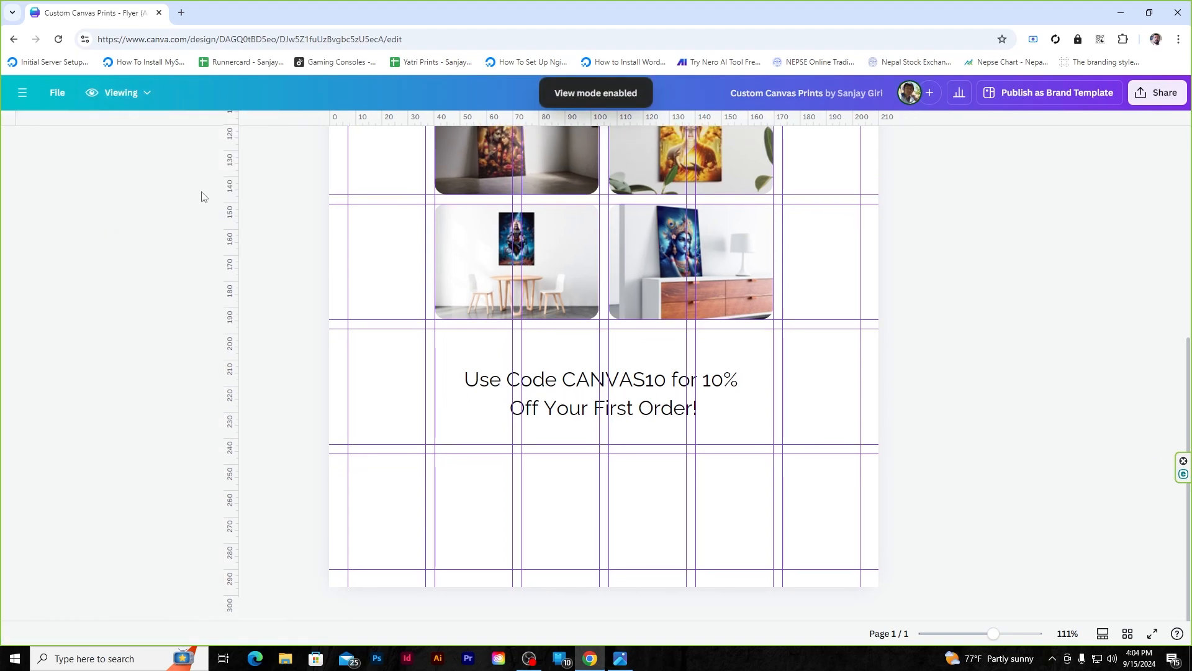
- Return to Editing mode, toggle the page thumbnail view on and off, and scroll down the flyer
left_click(115, 95)
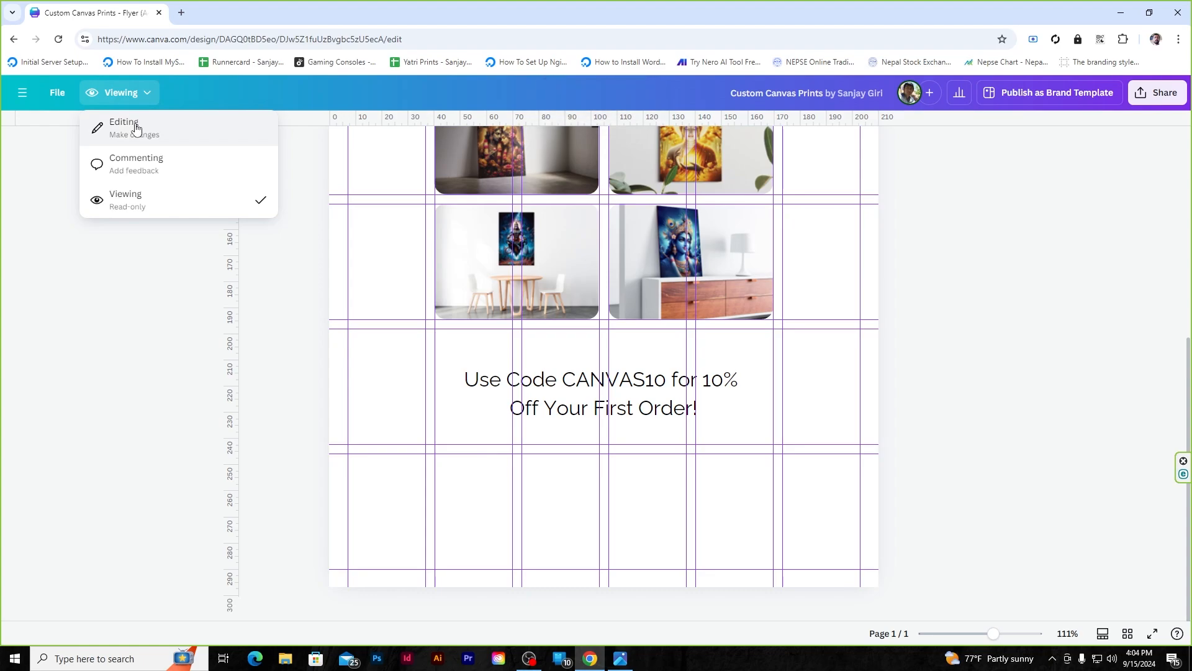
left_click(136, 128)
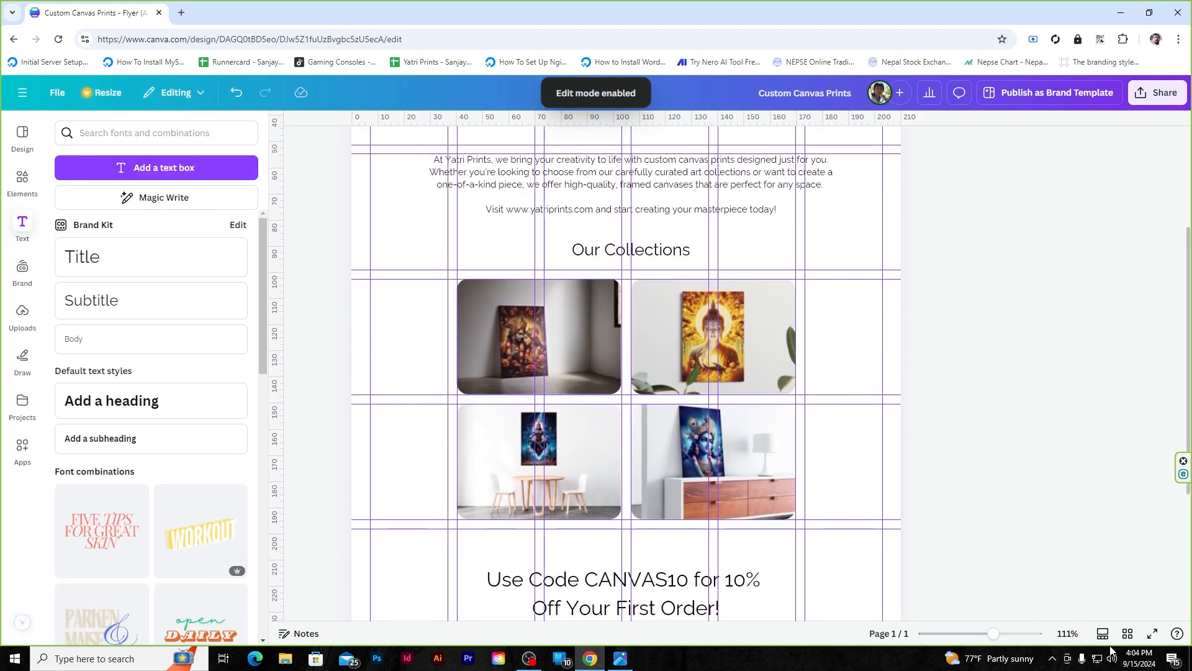
left_click(1128, 633)
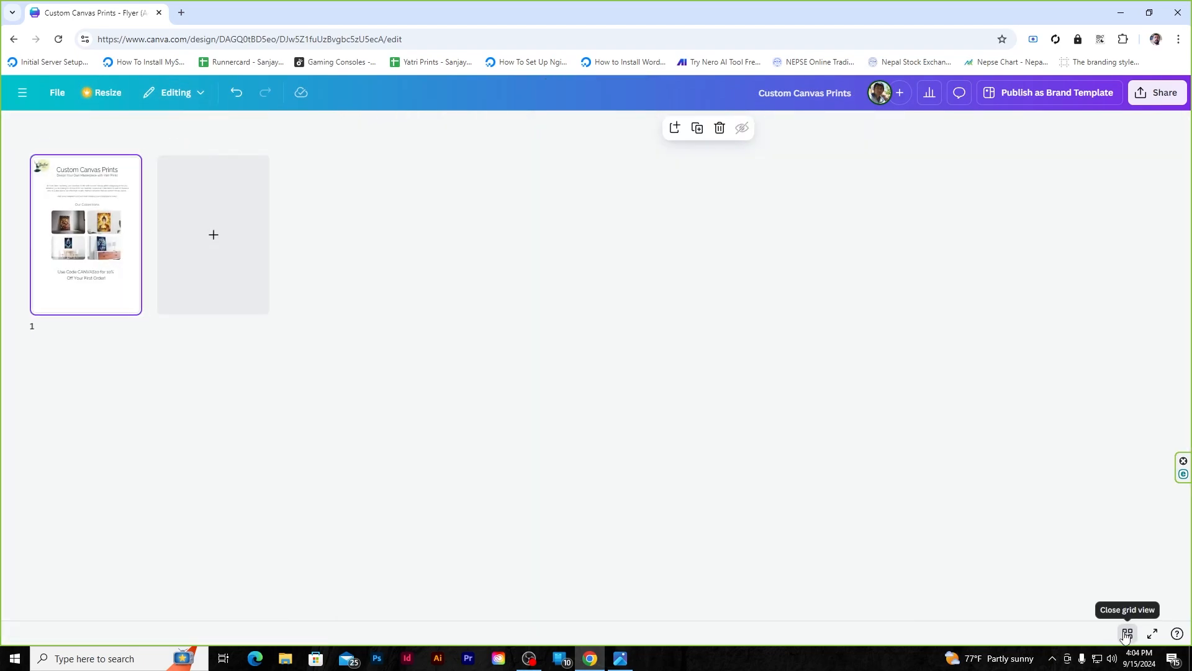
left_click(1126, 634)
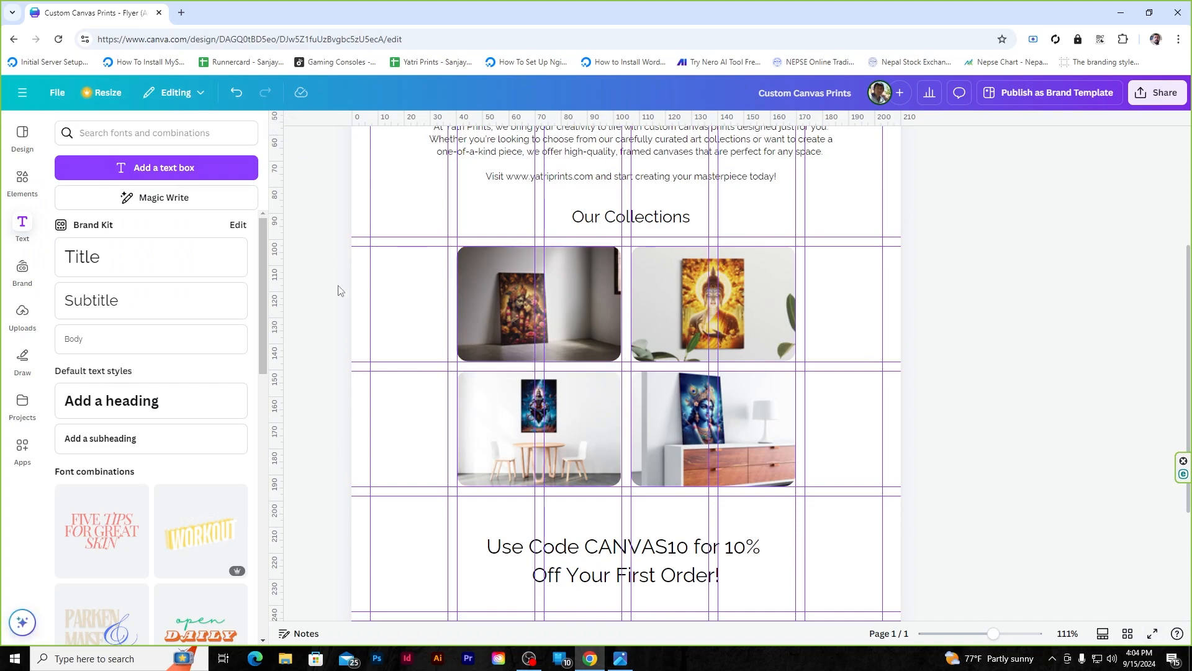
scroll(931, 354, "down", 3)
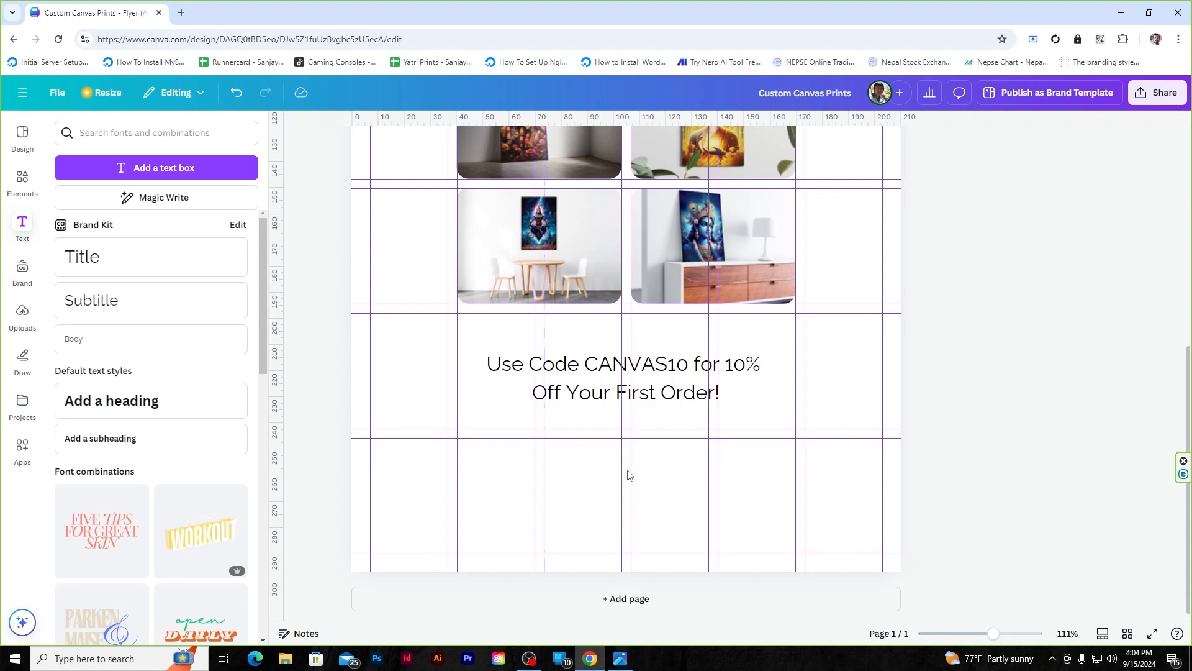
scroll(155, 372, "down", 5)
- Try a brand-kit hashtag icon, delete it, and place the envelope icon instead
left_click(22, 272)
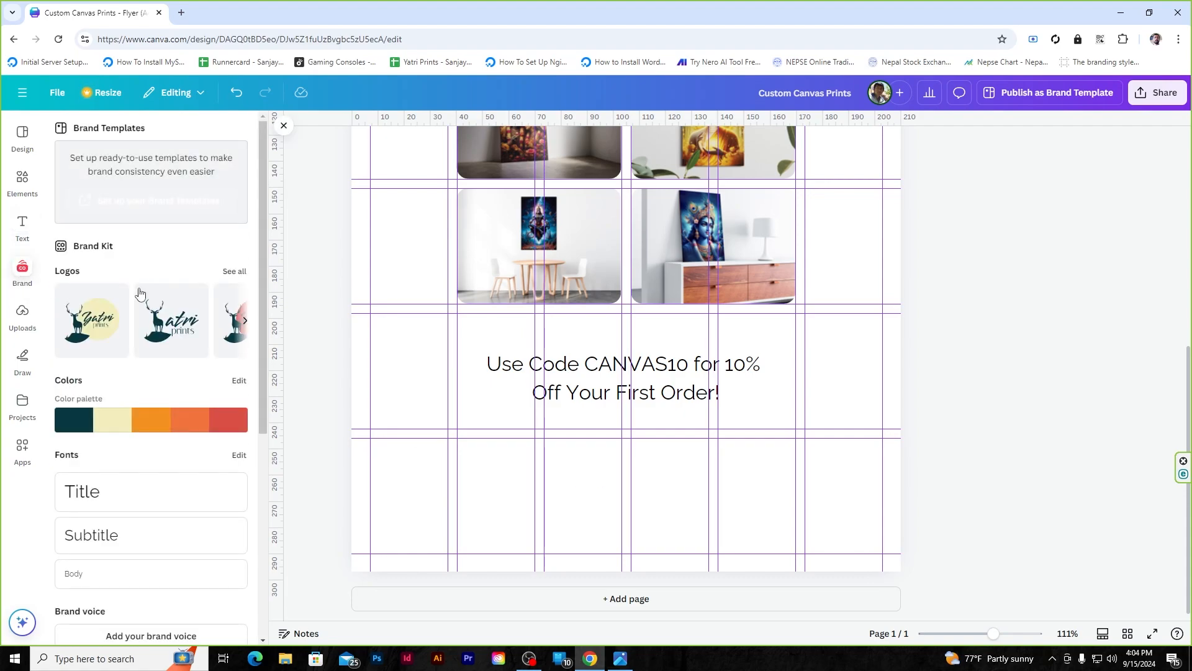
scroll(155, 390, "down", 5)
left_click(92, 593)
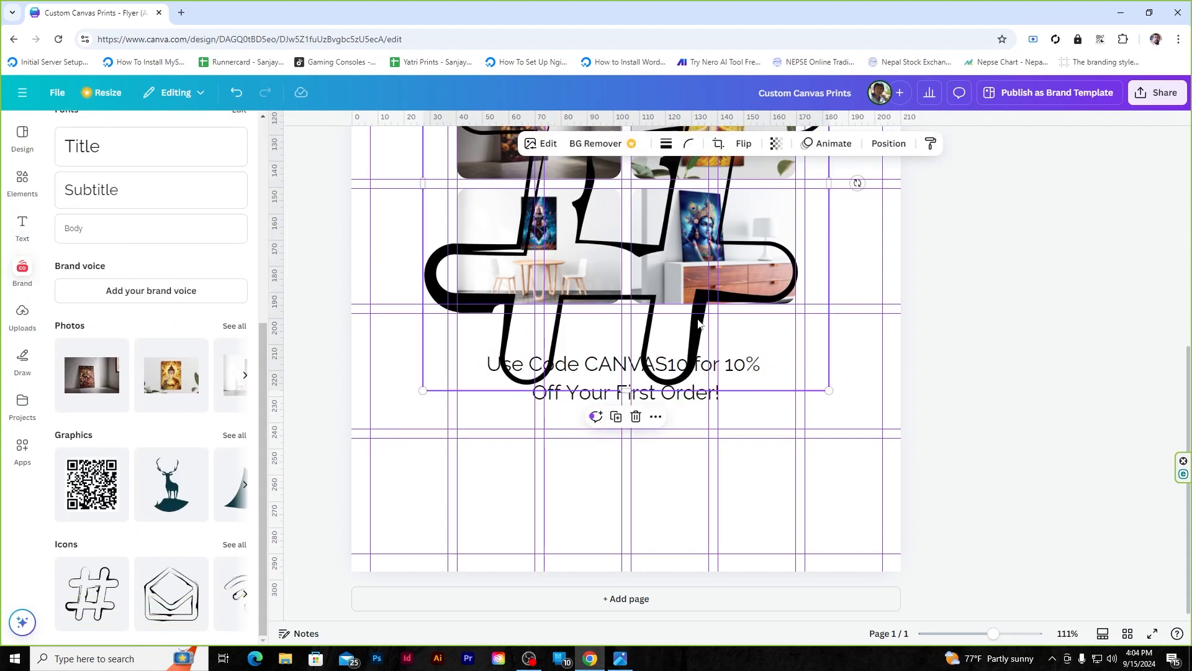
left_click_drag(699, 323, 671, 494)
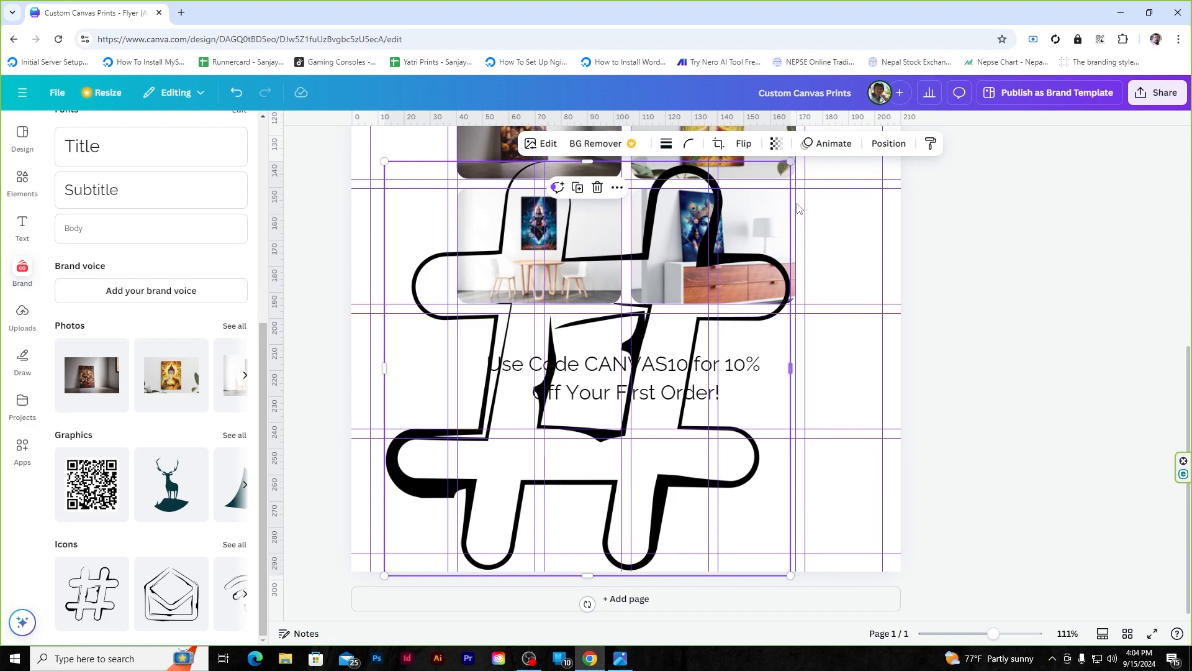
key("Delete")
left_click_drag(192, 566, 483, 529)
left_click(242, 597)
left_click(519, 473)
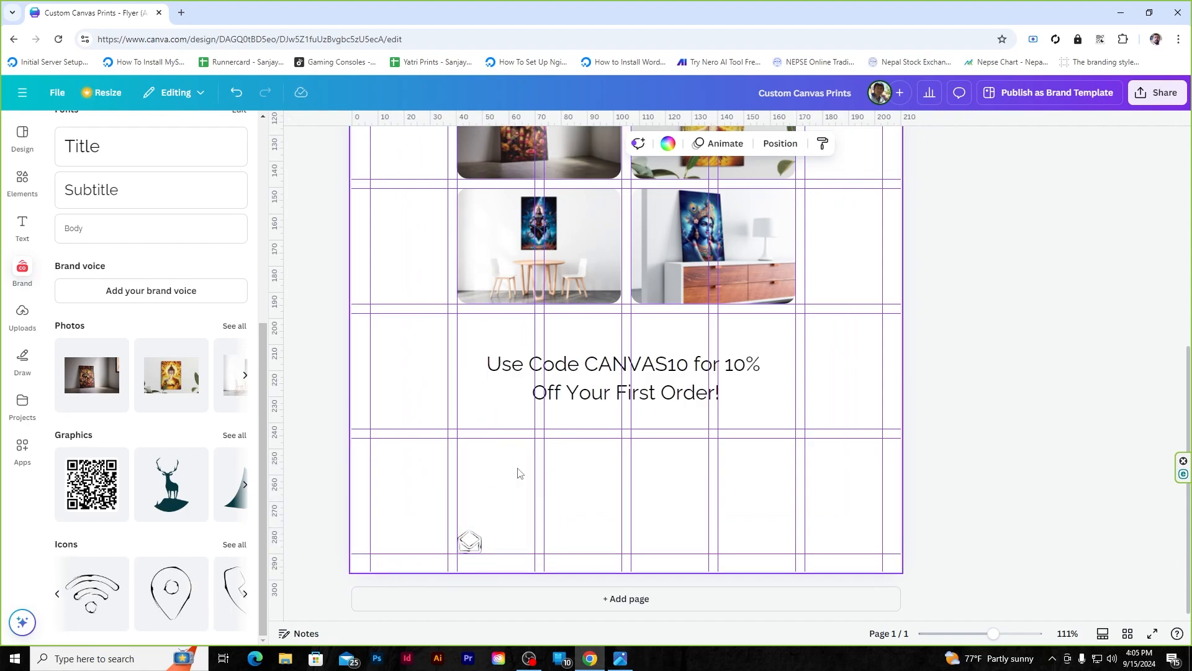
- Add the wifi and phone icons and shrink them down near the bottom-left corner
left_click(92, 594)
left_click_drag(647, 260, 469, 514)
left_click(522, 474)
left_click(240, 594)
left_click(228, 600)
left_click_drag(802, 277, 739, 499)
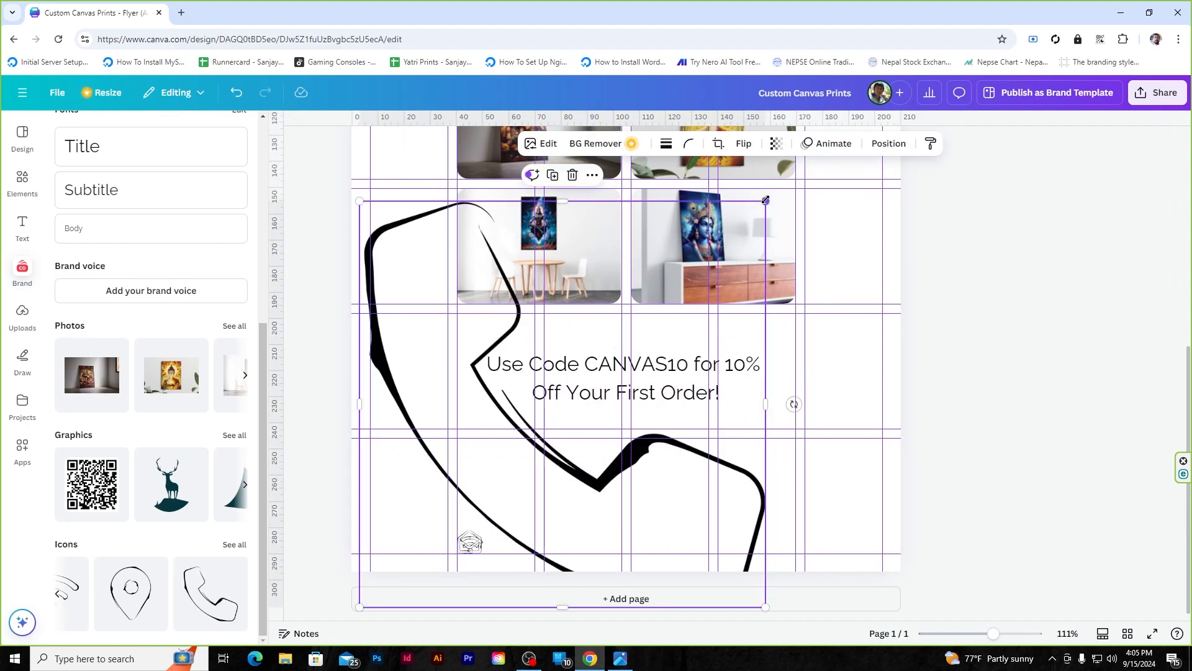
left_click_drag(766, 200, 480, 523)
- Rearrange the three icons along the bottom and shrink the phone and envelope icons further
left_click(515, 463)
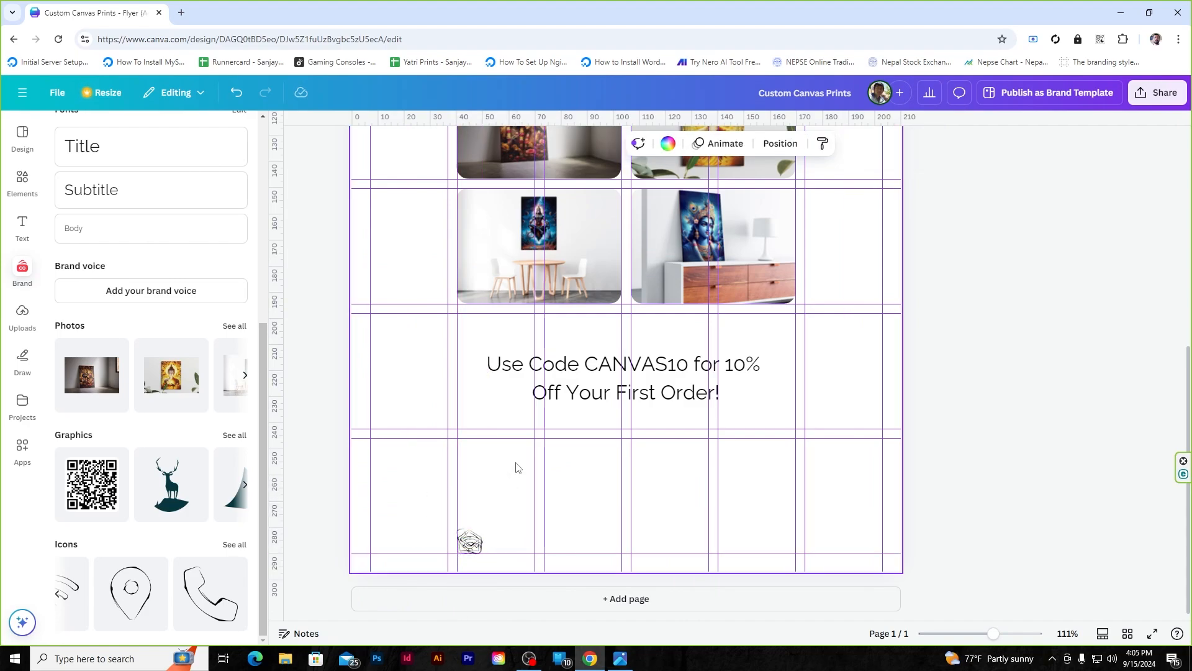
scroll(545, 508, "up", 5)
scroll(565, 554, "down", 1)
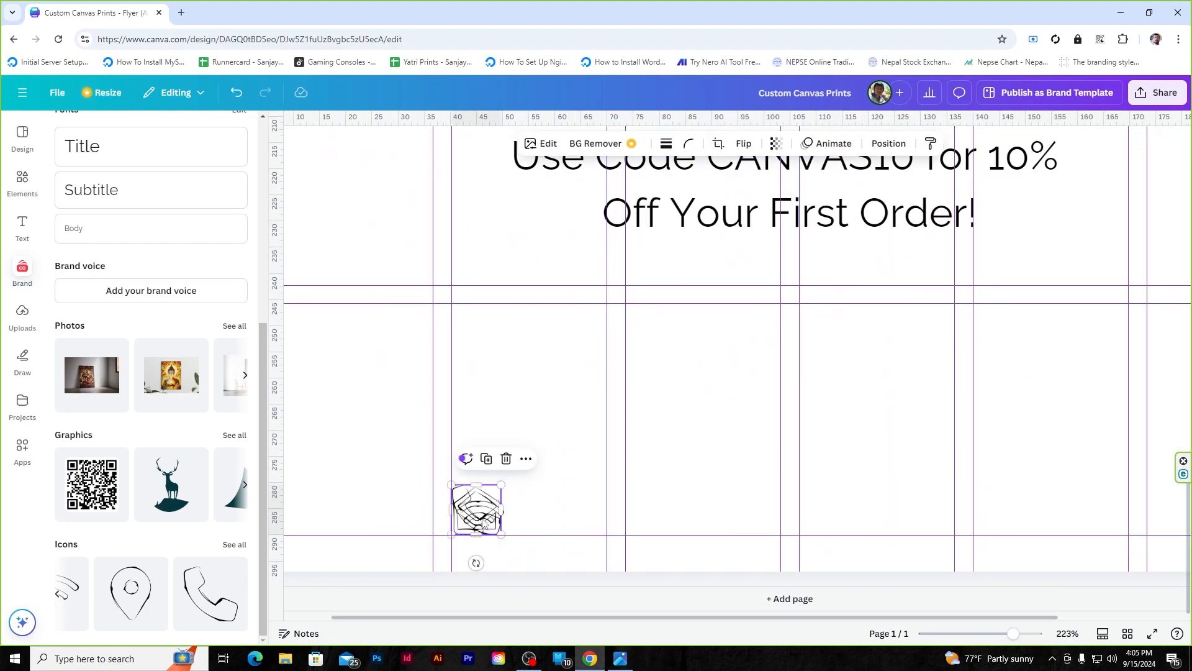
left_click_drag(477, 515, 1028, 524)
left_click_drag(850, 515, 574, 514)
left_click_drag(1045, 517, 658, 517)
left_click(572, 510)
left_click_drag(599, 487, 583, 495)
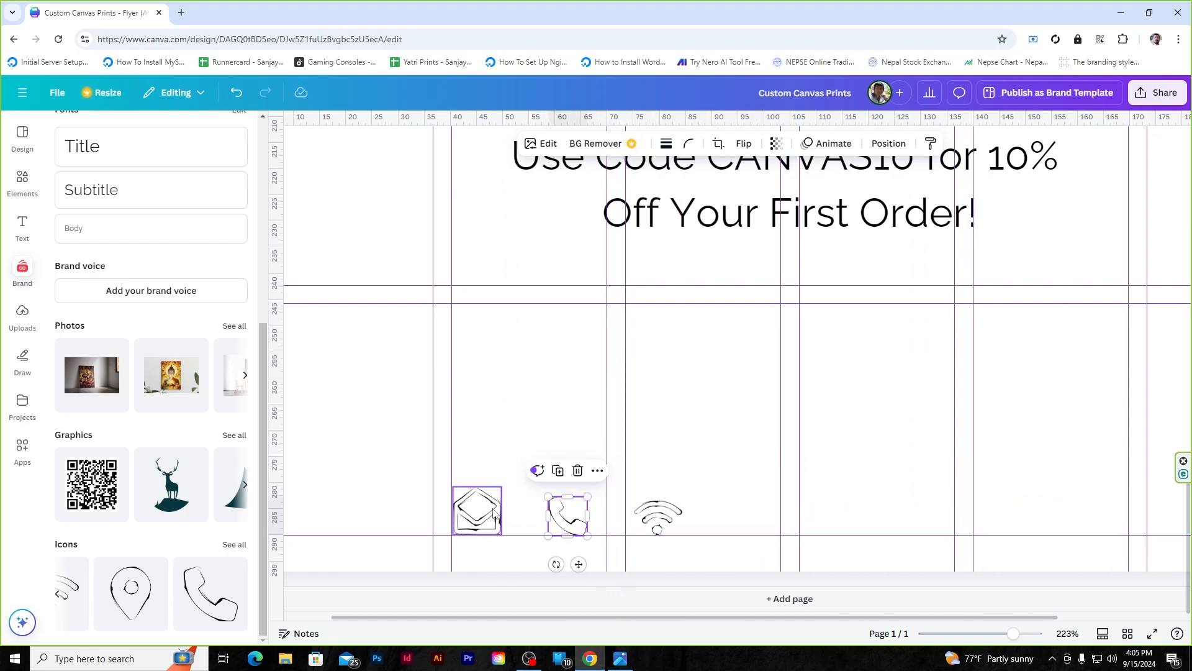
left_click(475, 513)
left_click_drag(502, 490, 497, 493)
left_click(735, 468)
- Put the envelope at the row's left end, wifi in the middle, and phone at the right end
scroll(735, 467, "down", 3)
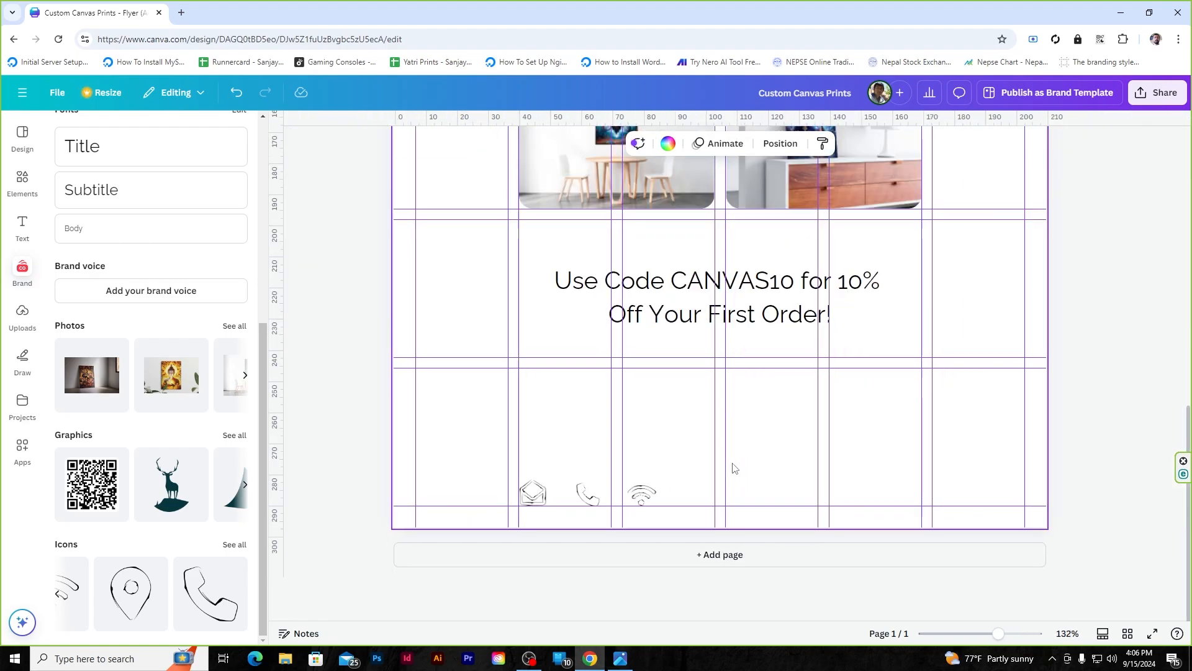
left_click(472, 497)
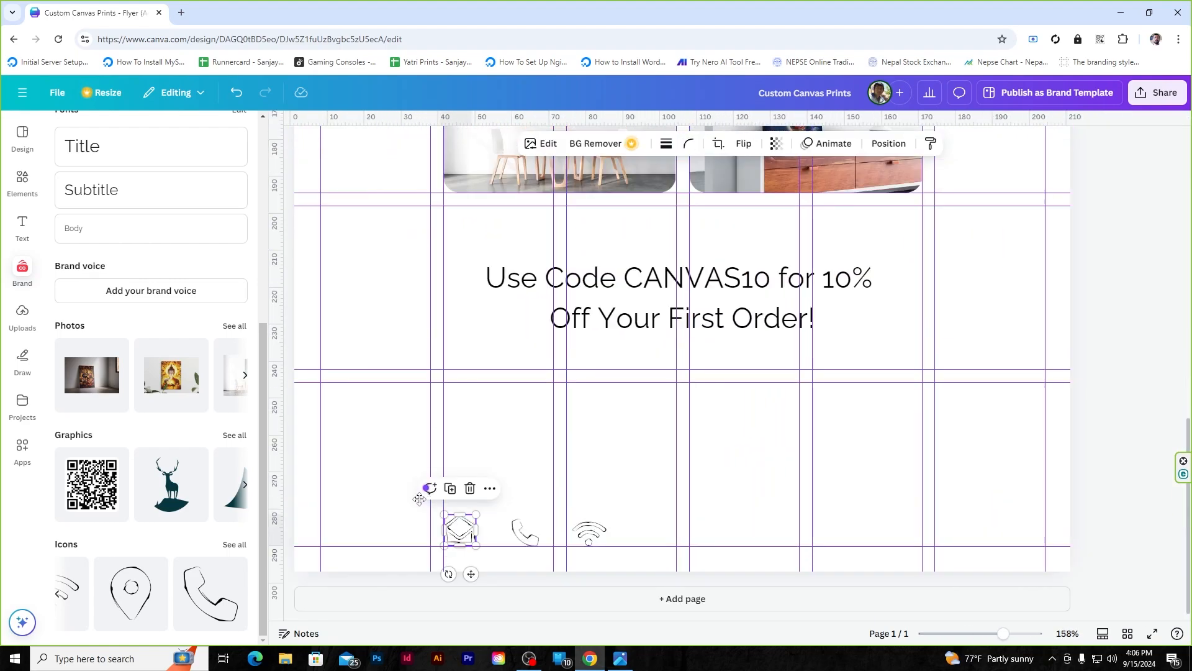
mouse_move(459, 536)
left_mouse_down()
mouse_move(410, 535)
mouse_move(421, 529)
left_mouse_up()
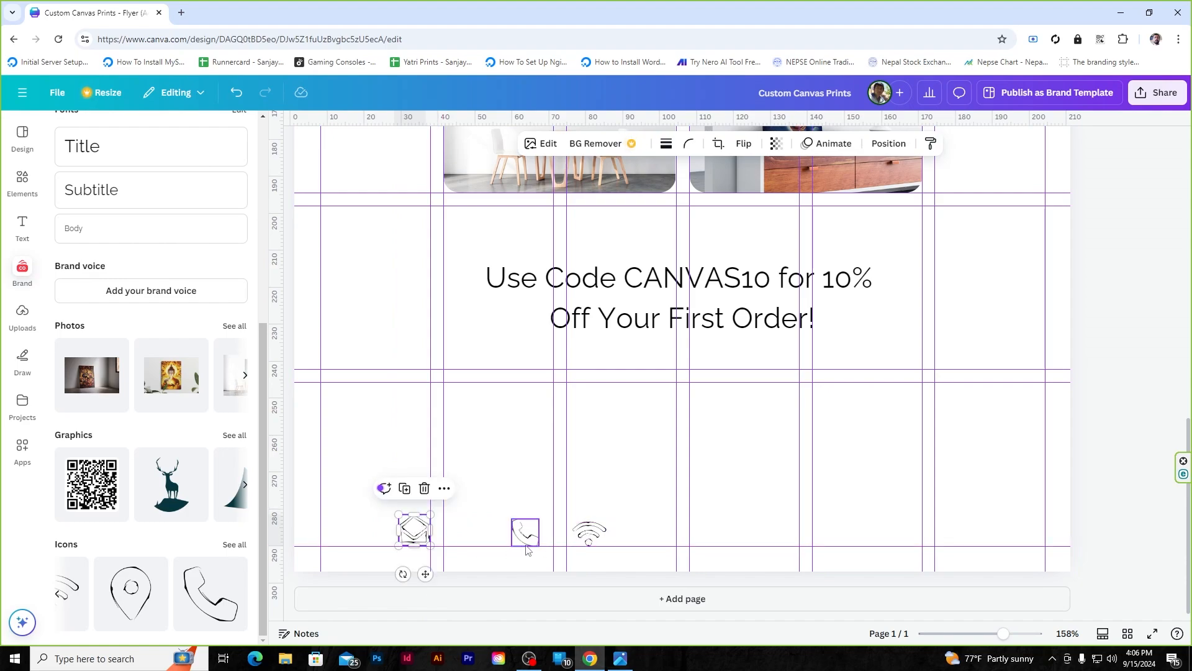
left_click_drag(526, 549, 885, 549)
left_click_drag(589, 535, 656, 538)
left_click(763, 455)
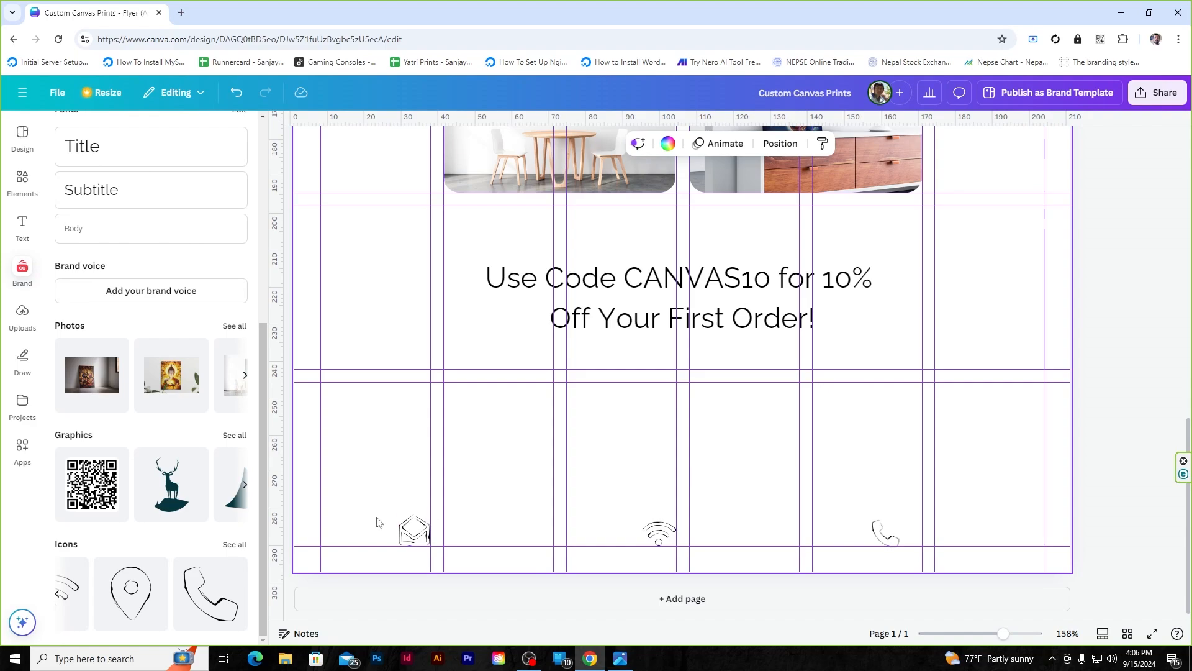
- Align the three selected icons on their middles and space them evenly horizontally
left_click_drag(376, 522, 944, 531)
left_click(809, 143)
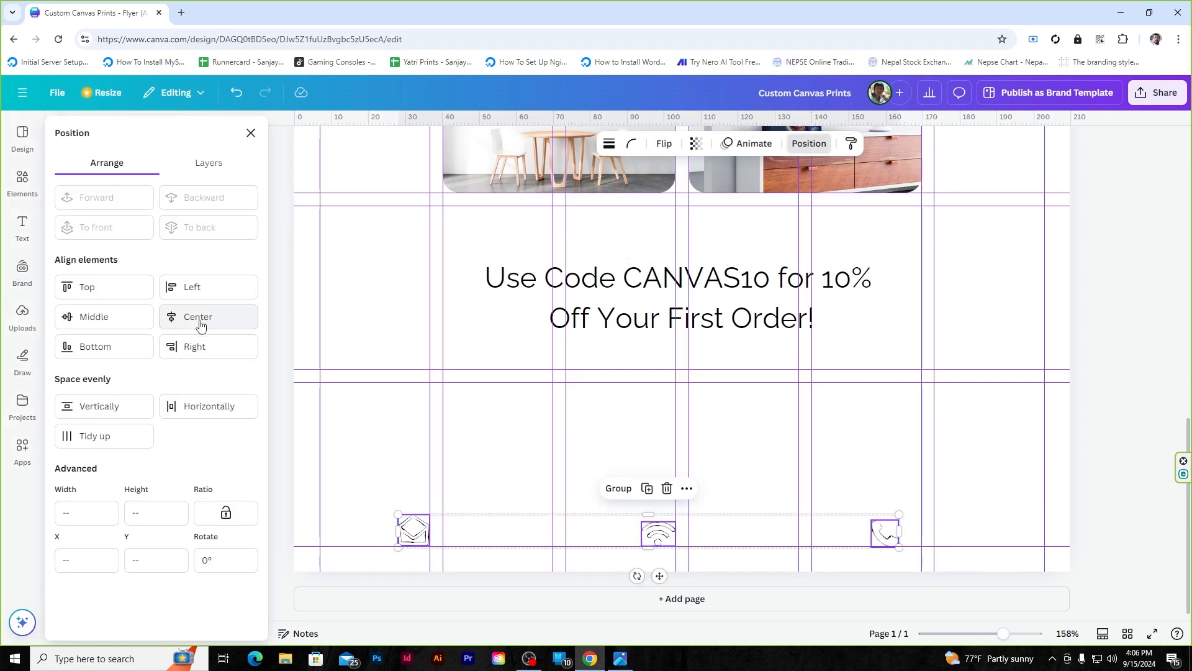
left_click(102, 316)
left_click(192, 416)
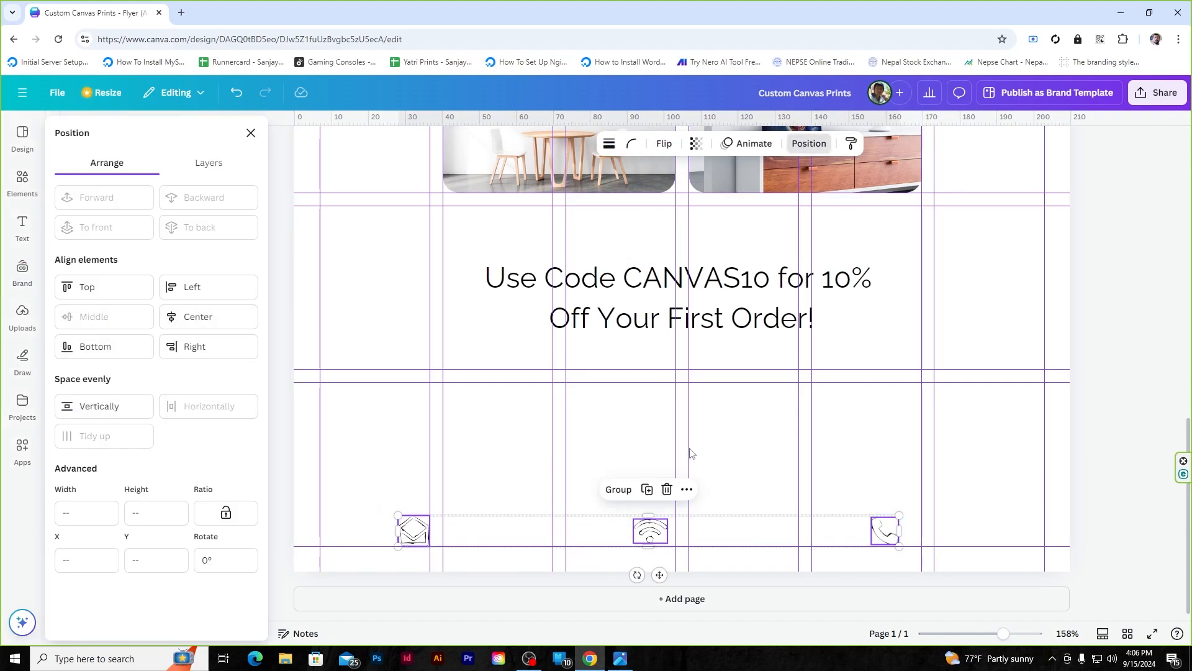
left_click(759, 443)
left_click(23, 273)
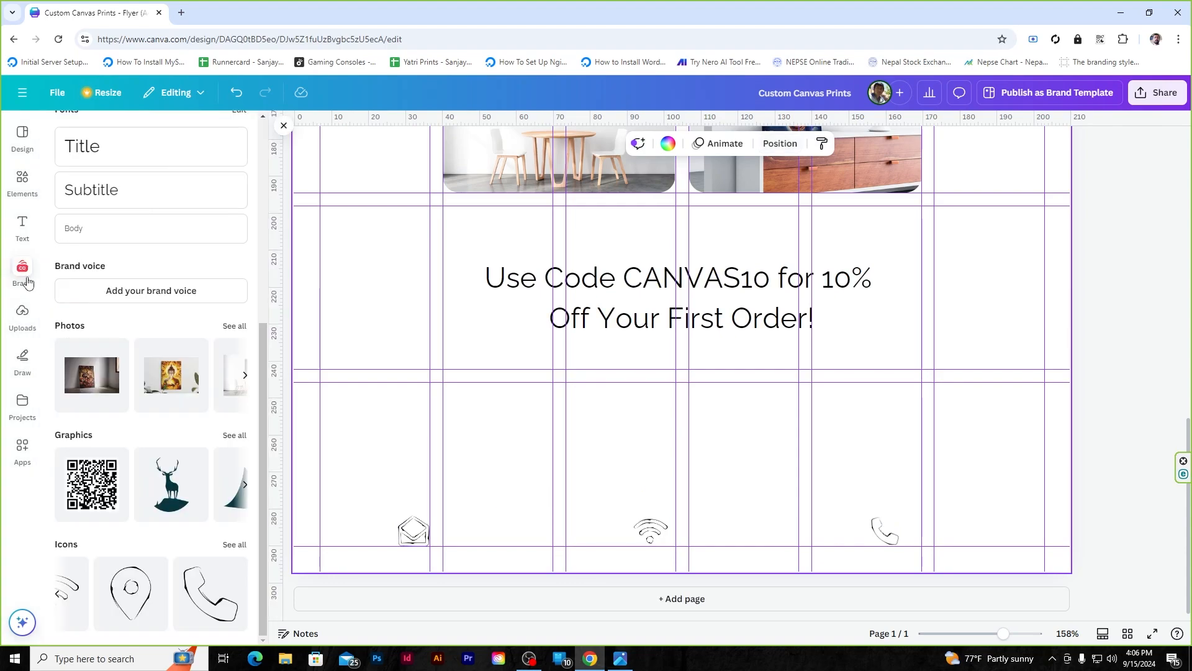
left_click(114, 476)
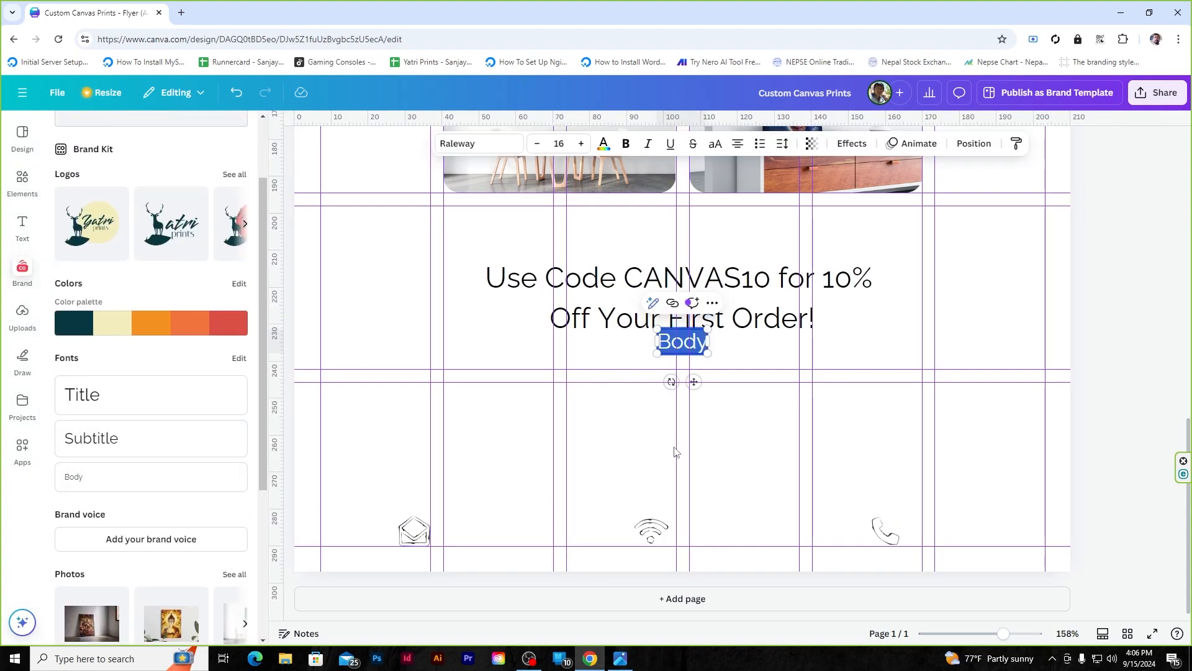
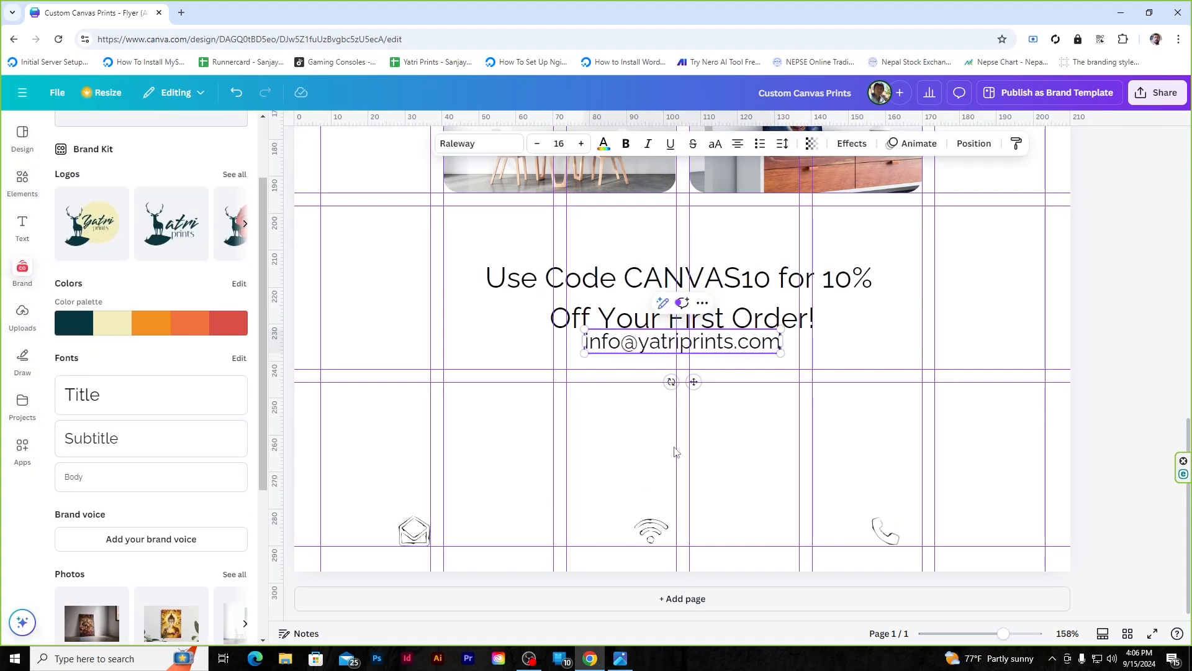
left_click_drag(779, 335, 981, 554)
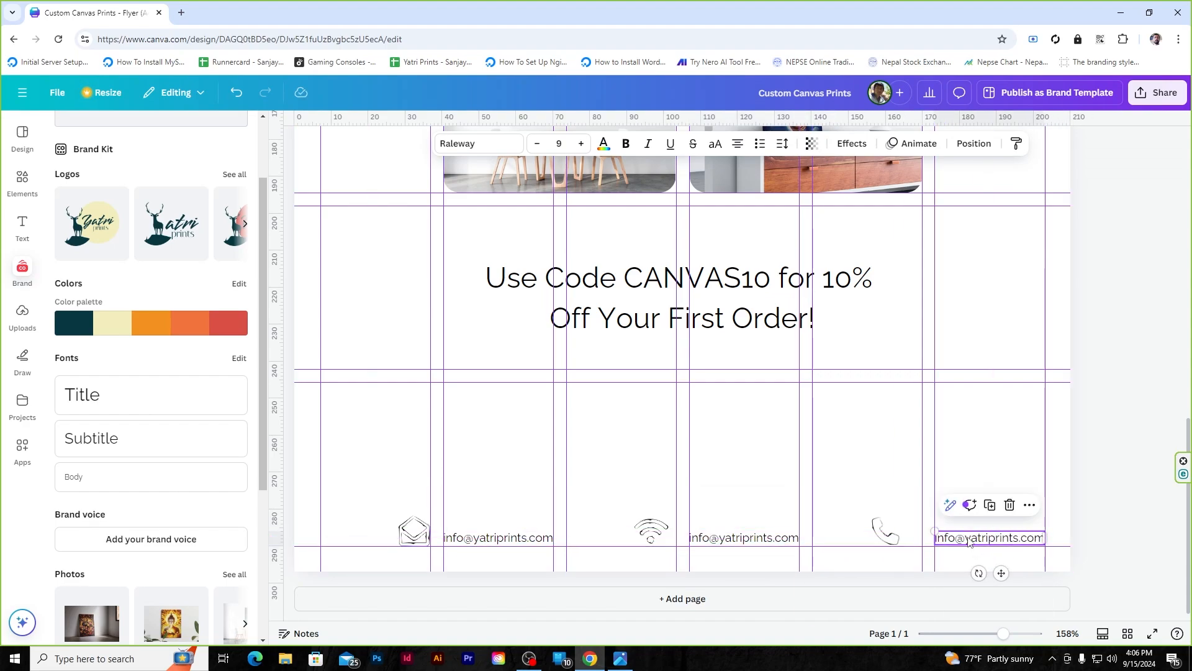
double_click(968, 542)
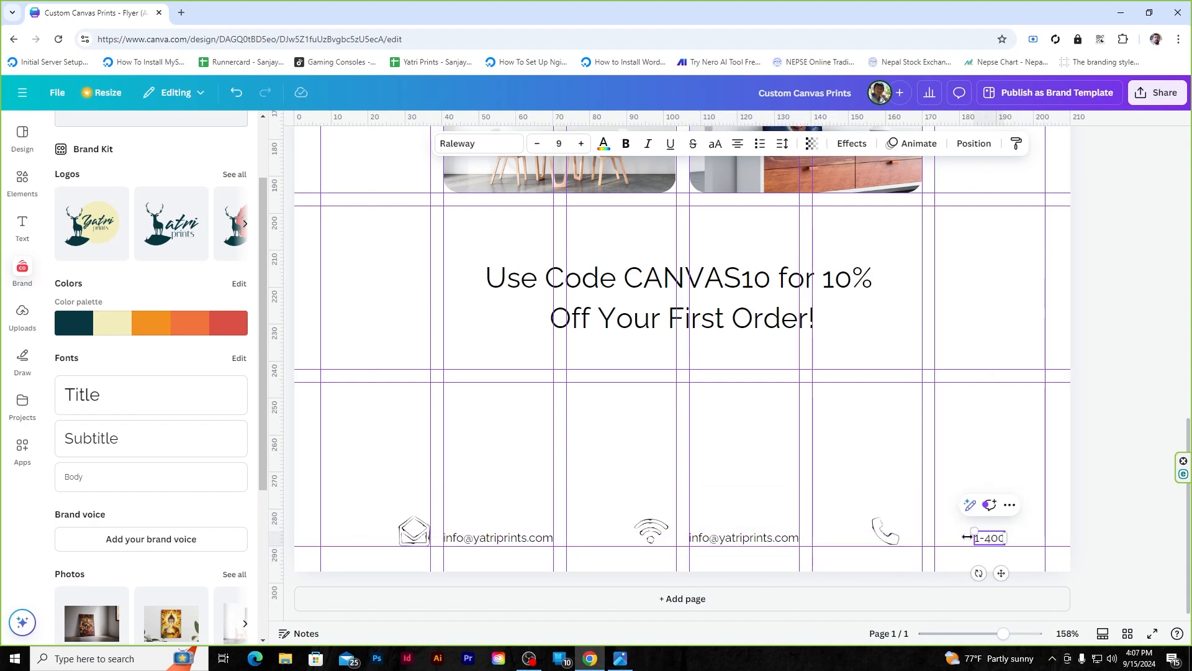
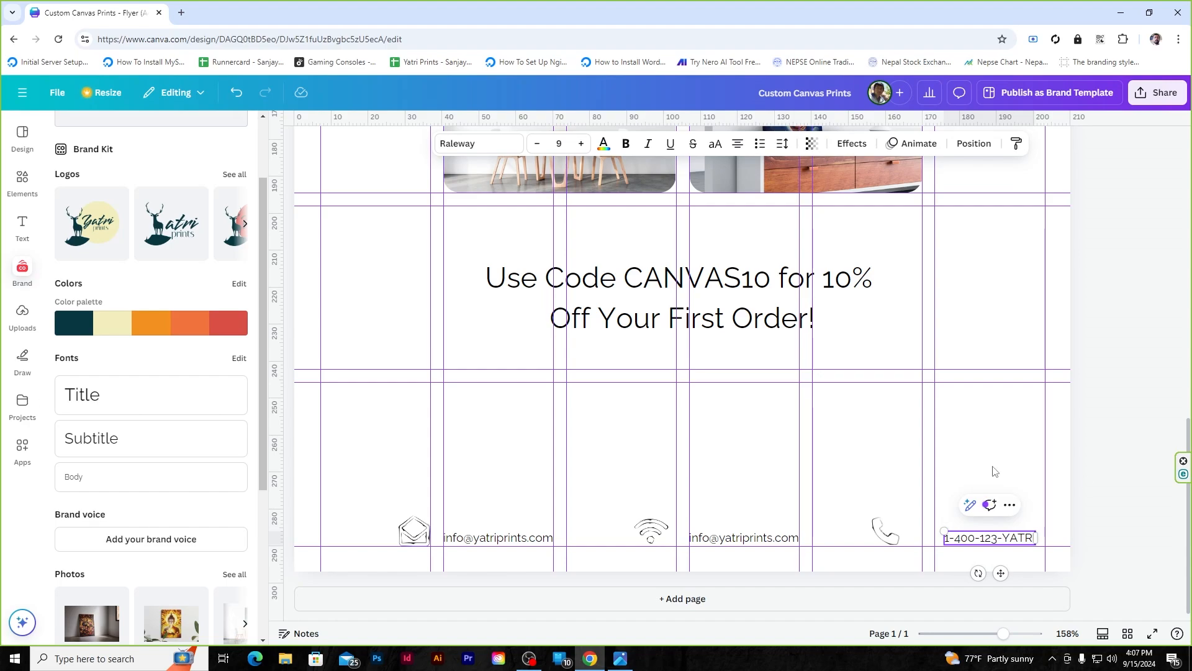
double_click(739, 539)
type("www.yat")
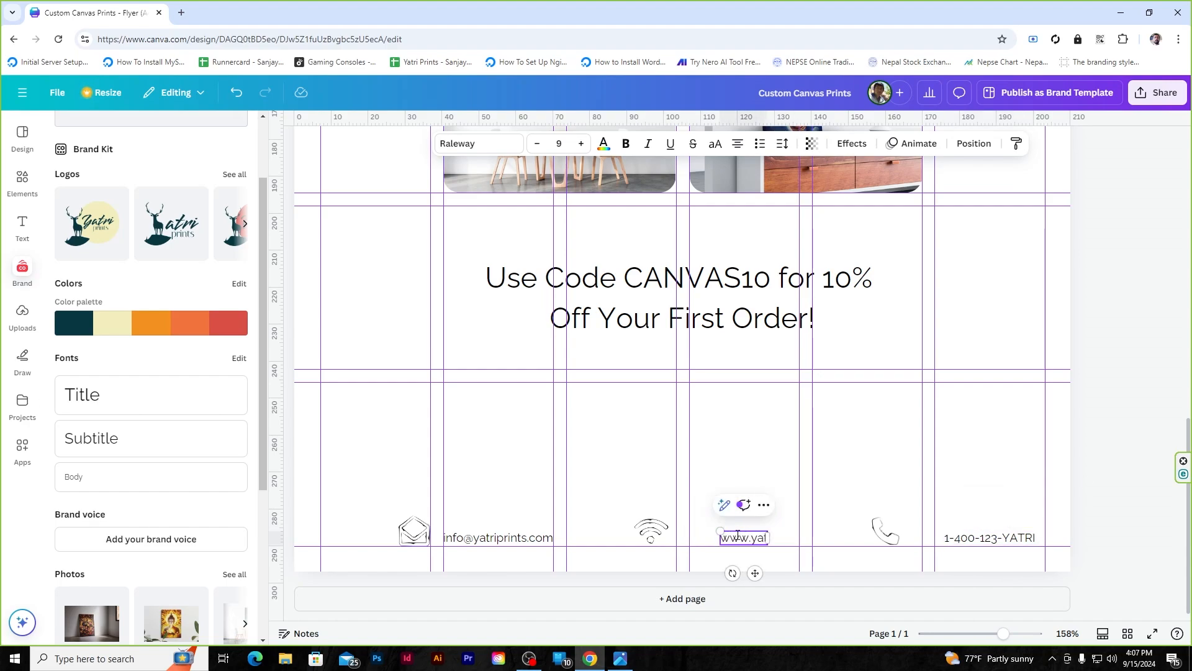
type("riprints.com")
- Nudge the wifi and phone icons right and line up the web address with the other contacts
left_click(492, 484)
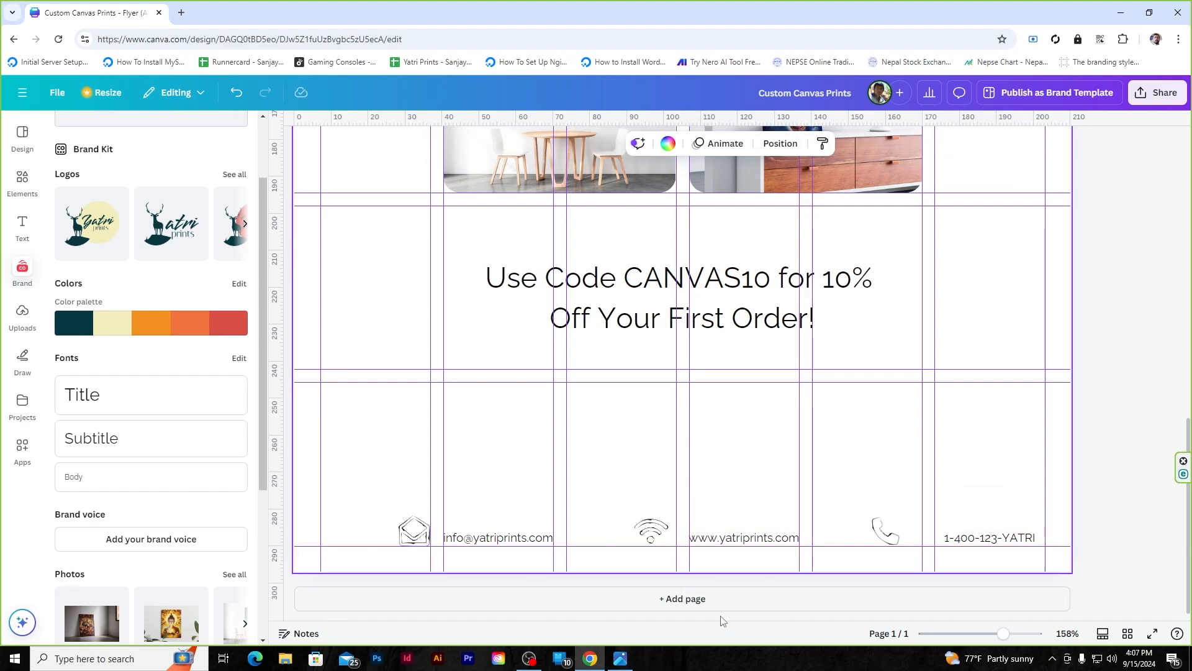
left_click_drag(656, 536, 664, 536)
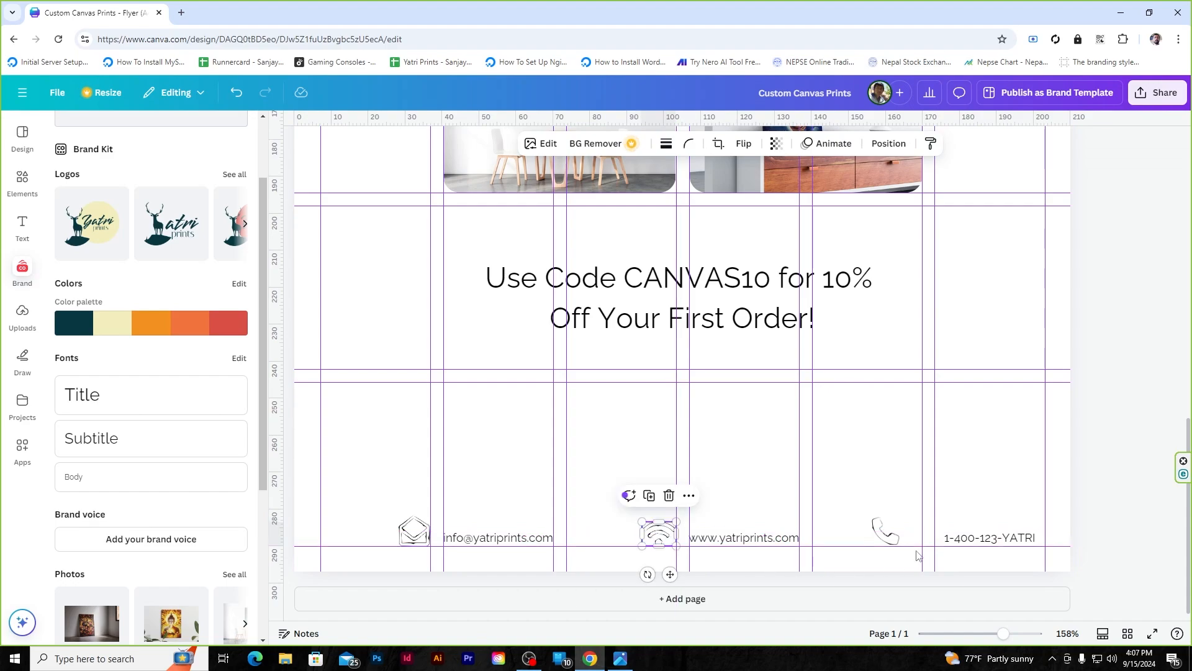
left_click_drag(893, 532, 950, 545)
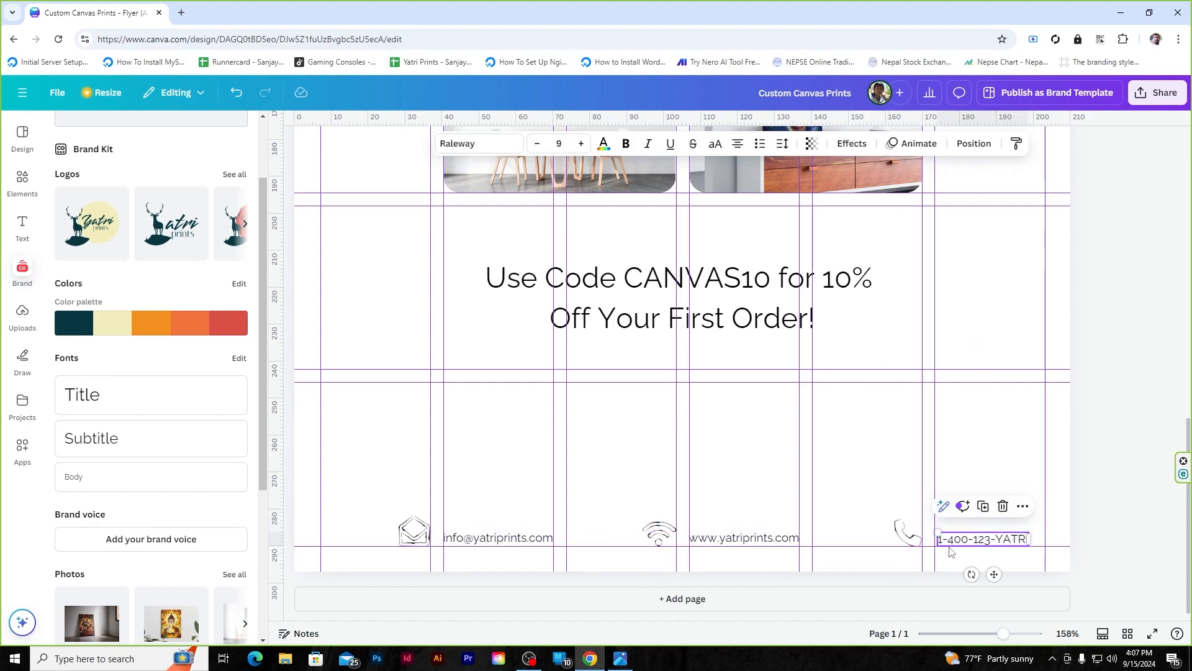
left_click(747, 543)
left_click_drag(745, 544, 747, 545)
left_click(500, 539)
left_click(512, 431)
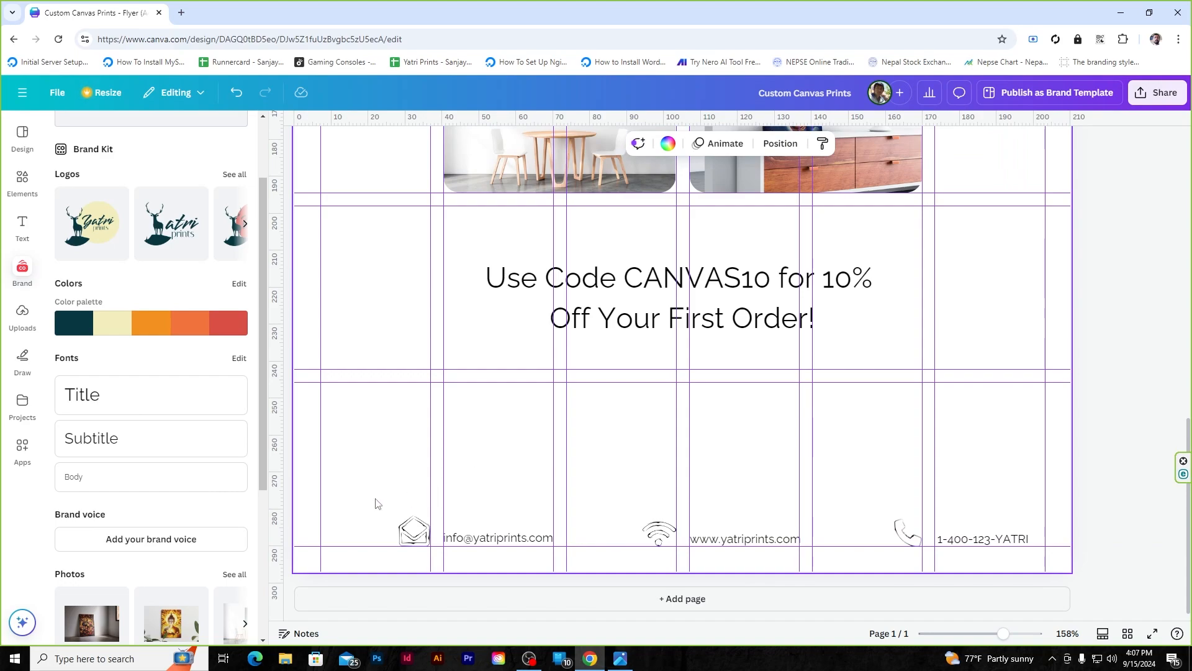
- Group each icon with its text: envelope with e-mail, wifi with website, phone with number
left_click_drag(377, 523, 512, 542)
key("ctrl+g")
left_click_drag(623, 505, 758, 546)
key("ctrl+g")
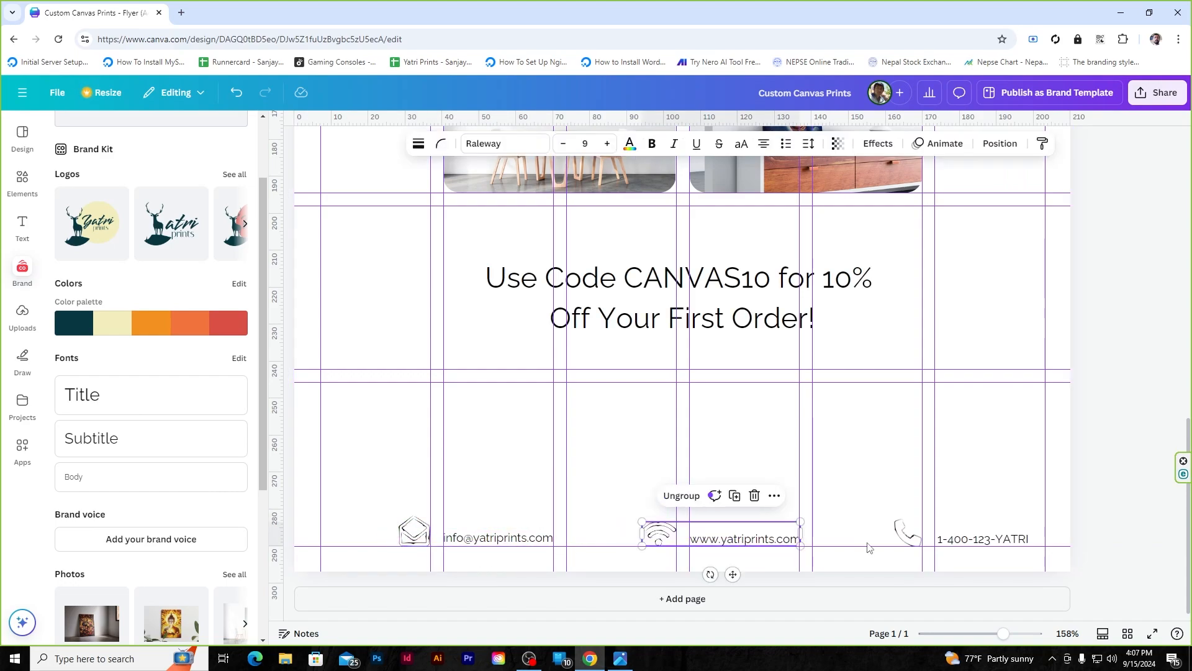
left_click_drag(874, 505, 984, 541)
key("ctrl+g")
- Space the e-mail, website and phone groups evenly, group them together, and align to page centre
left_click(495, 532)
left_click(772, 539, "shift")
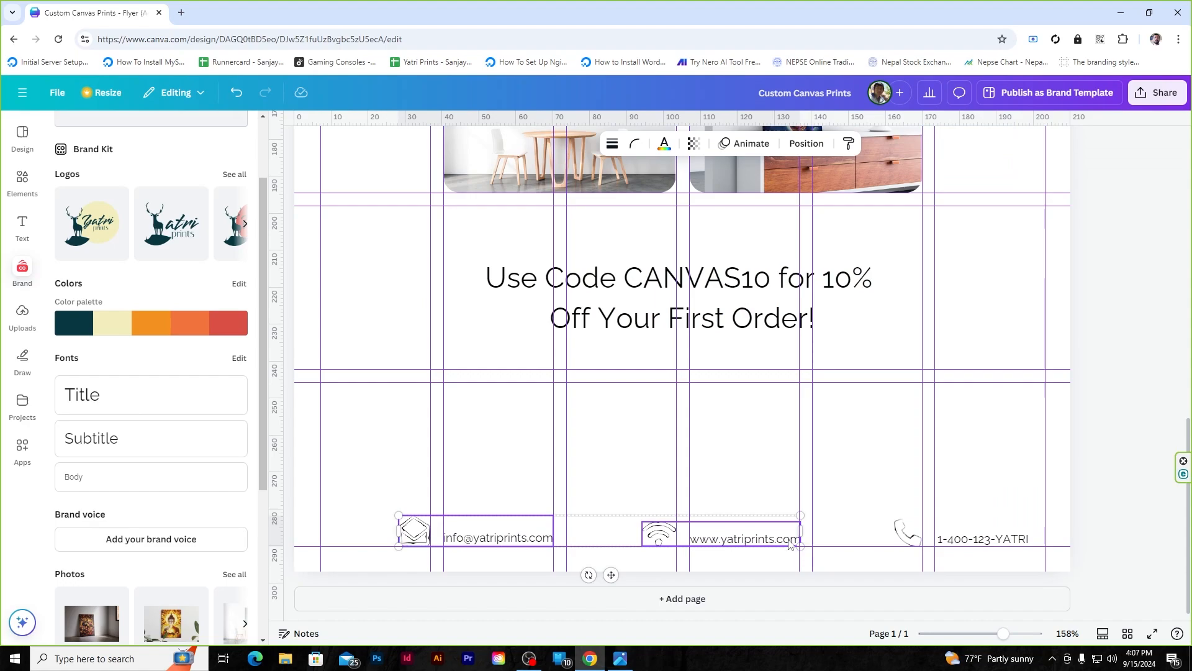
left_click(981, 539, "shift")
left_click(806, 143)
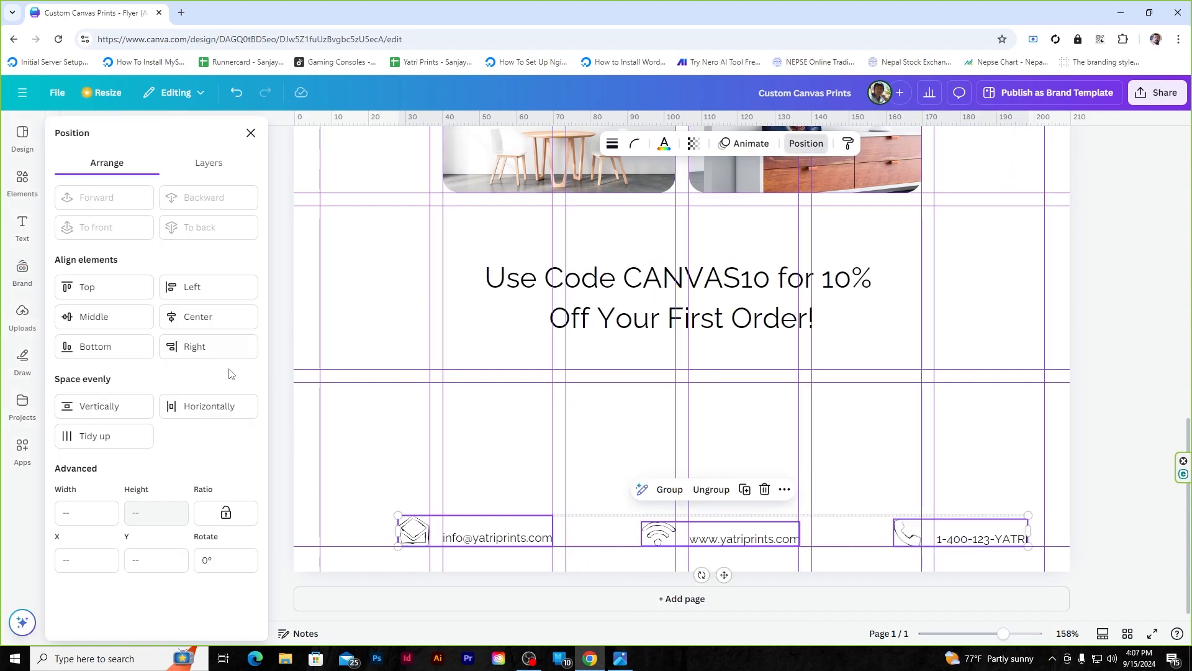
left_click(215, 405)
right_click(509, 546)
left_click(545, 487)
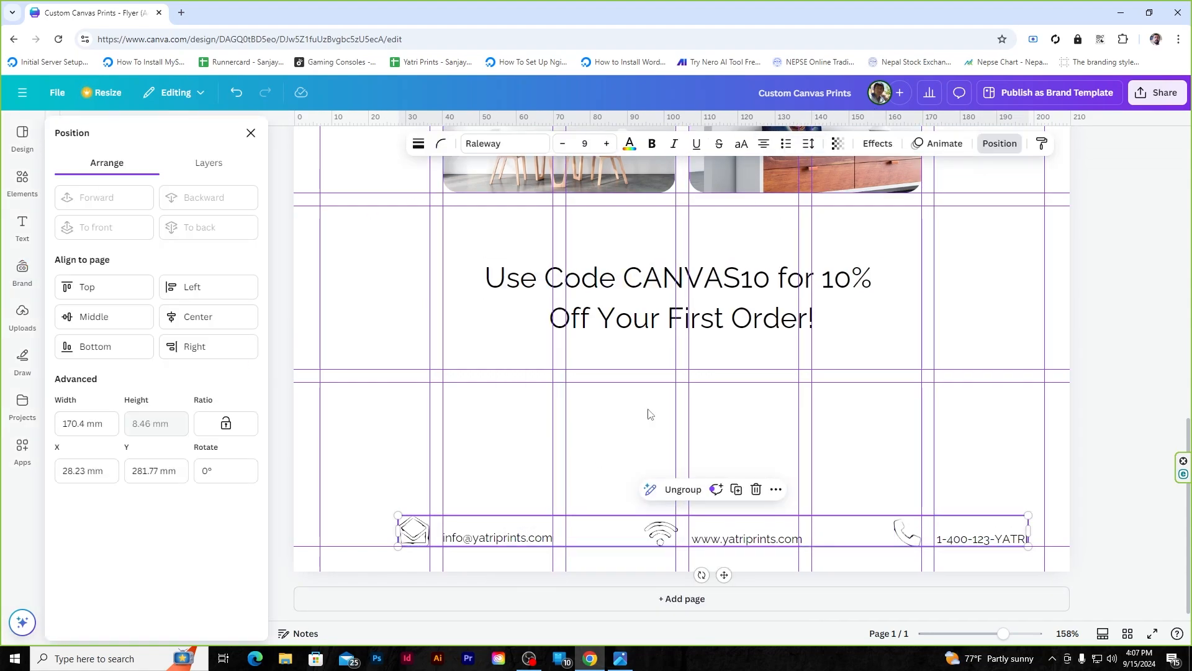
left_click(251, 316)
left_click(1097, 413)
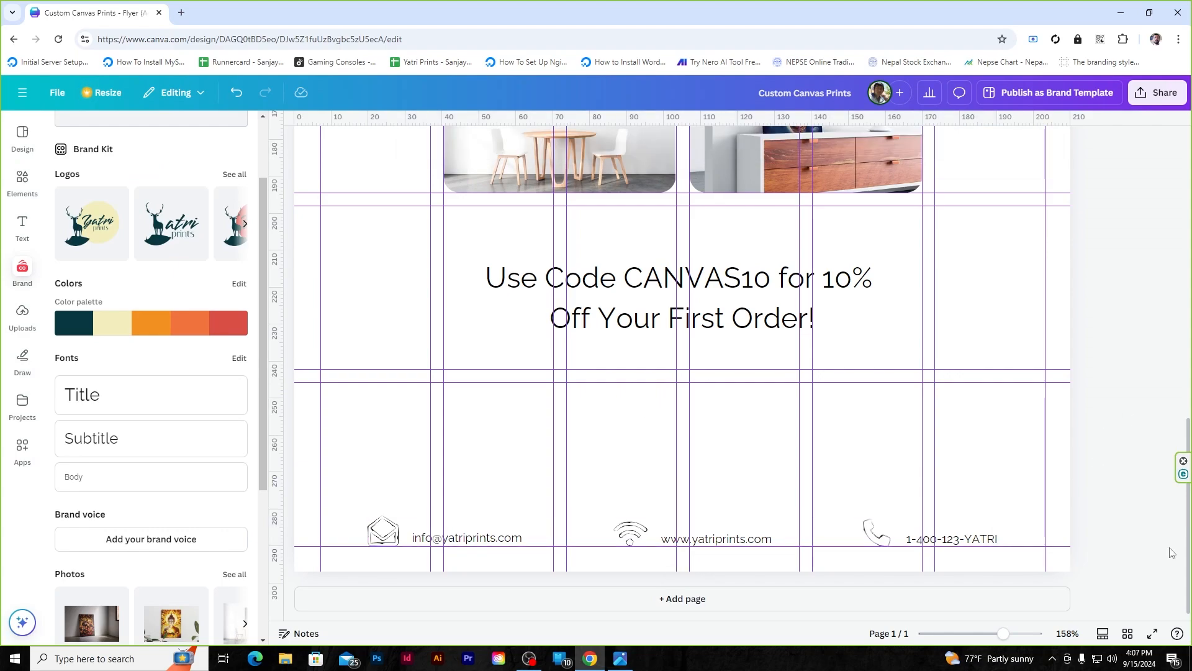
- Add a body text 'Free shipping on all orders over $50!' and move it above the contacts
left_click(63, 476)
type("F")
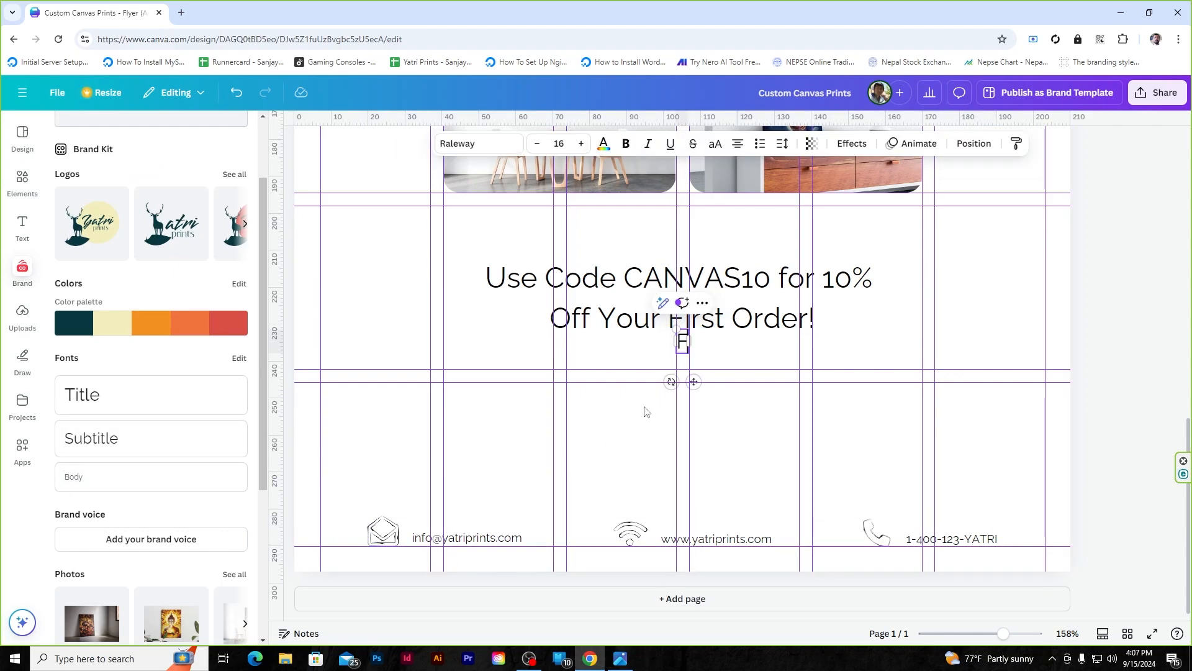
type("ree shipping")
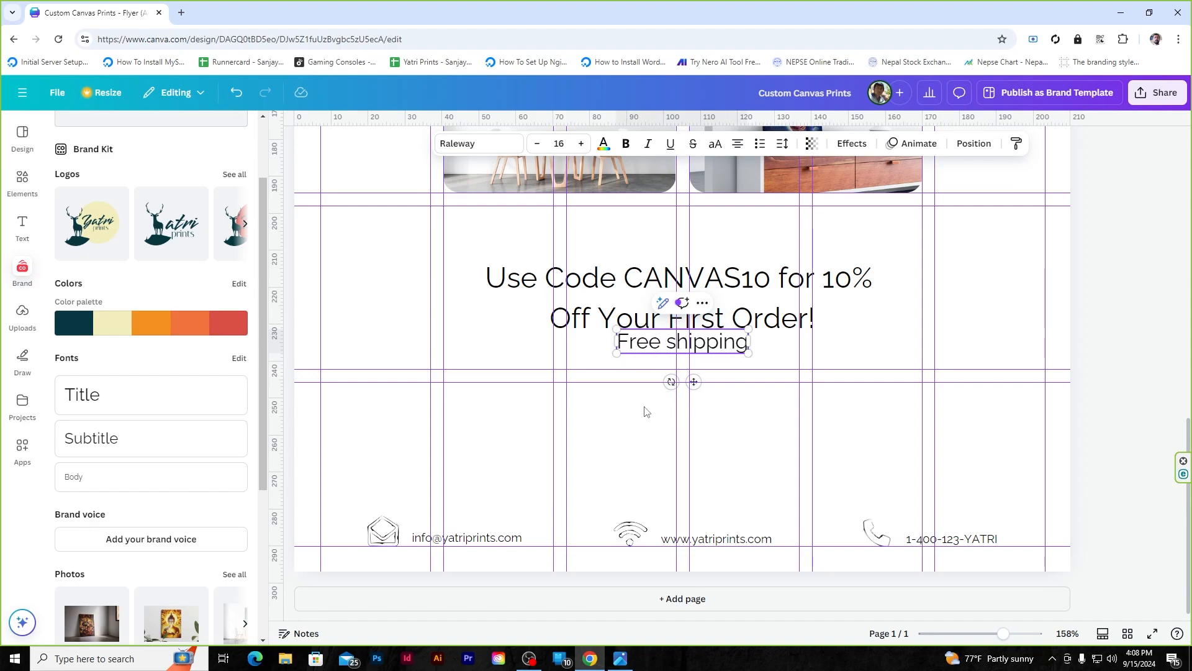
type(" on all orders over")
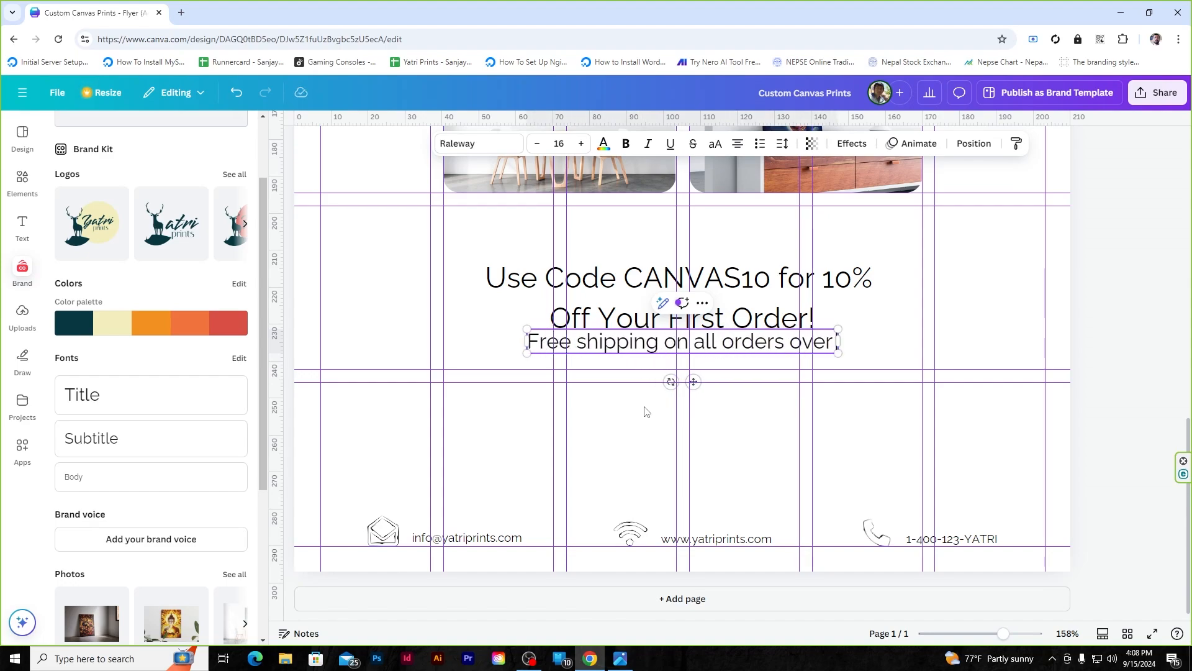
type(" $50!")
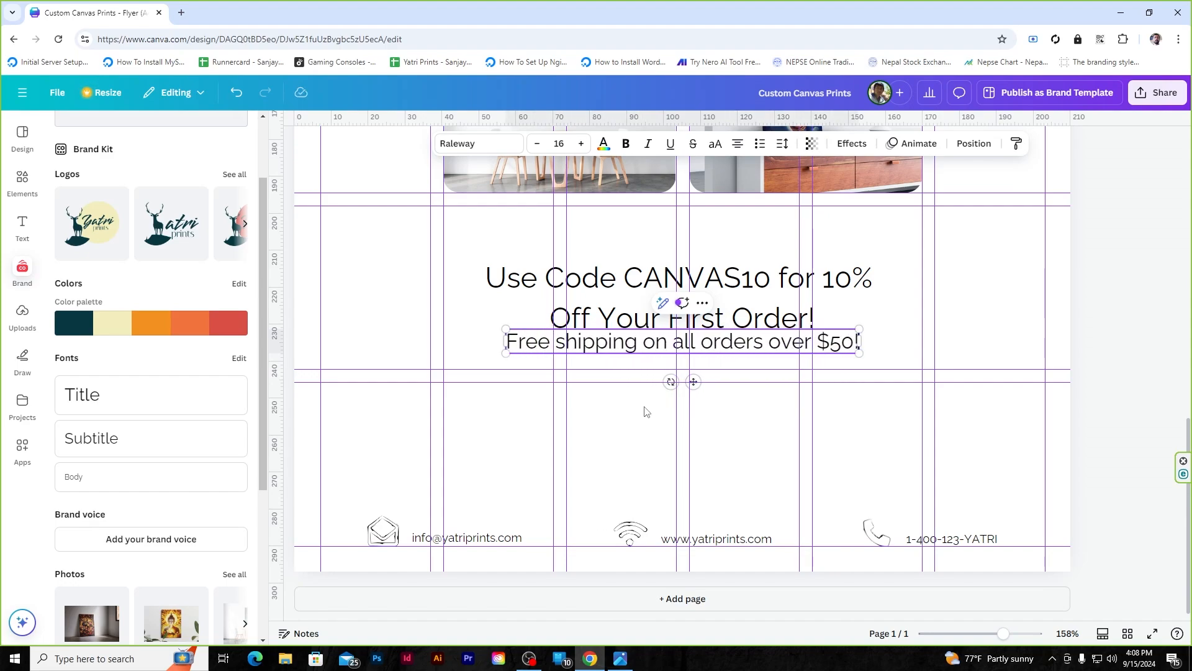
left_click(822, 370)
left_click_drag(723, 346, 720, 462)
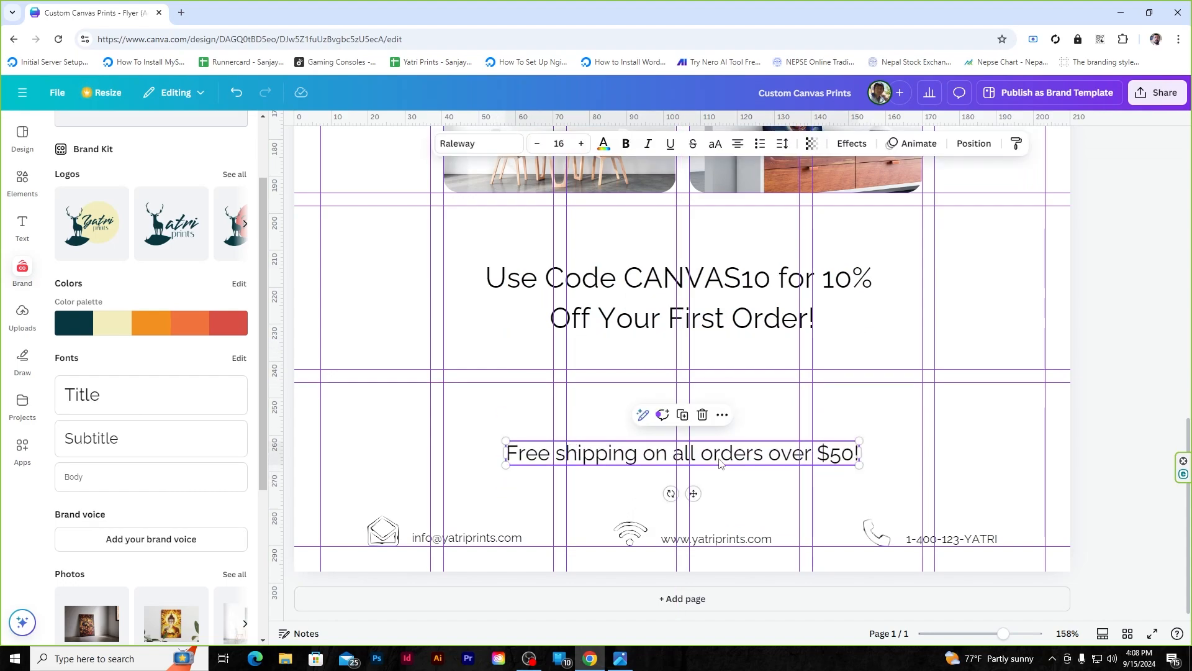
scroll(721, 462, "down", 2)
scroll(702, 341, "up", 10)
- Set the free-shipping line's font size to 10
left_click(696, 230)
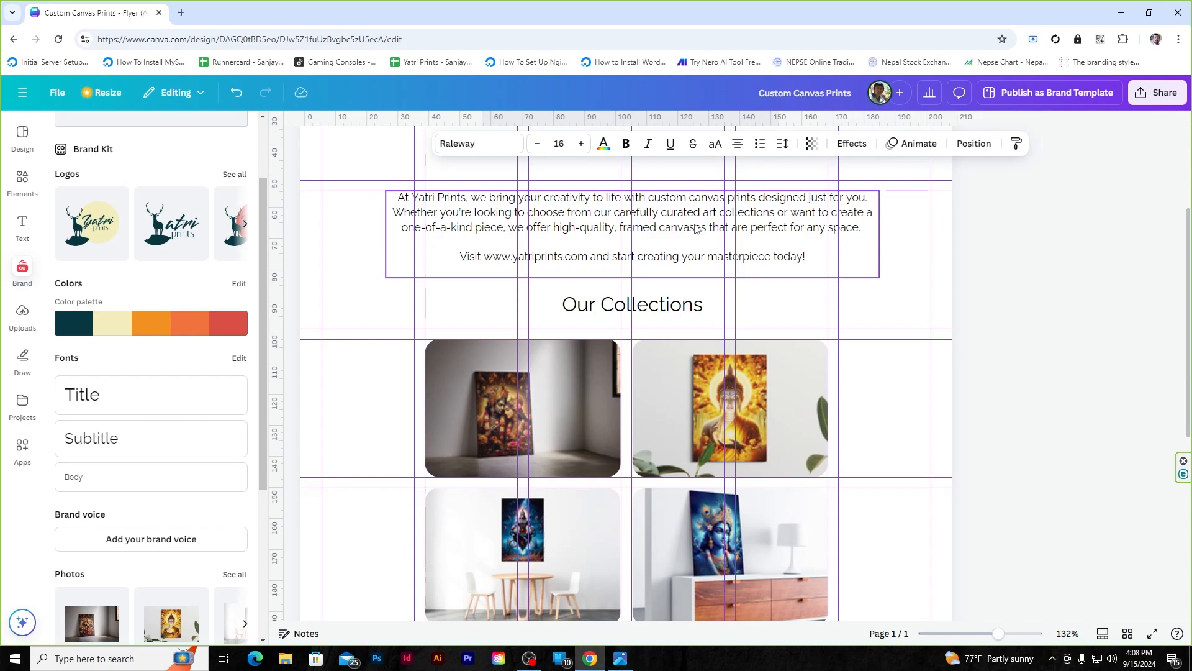
scroll(696, 230, "down", 5)
left_click(653, 472)
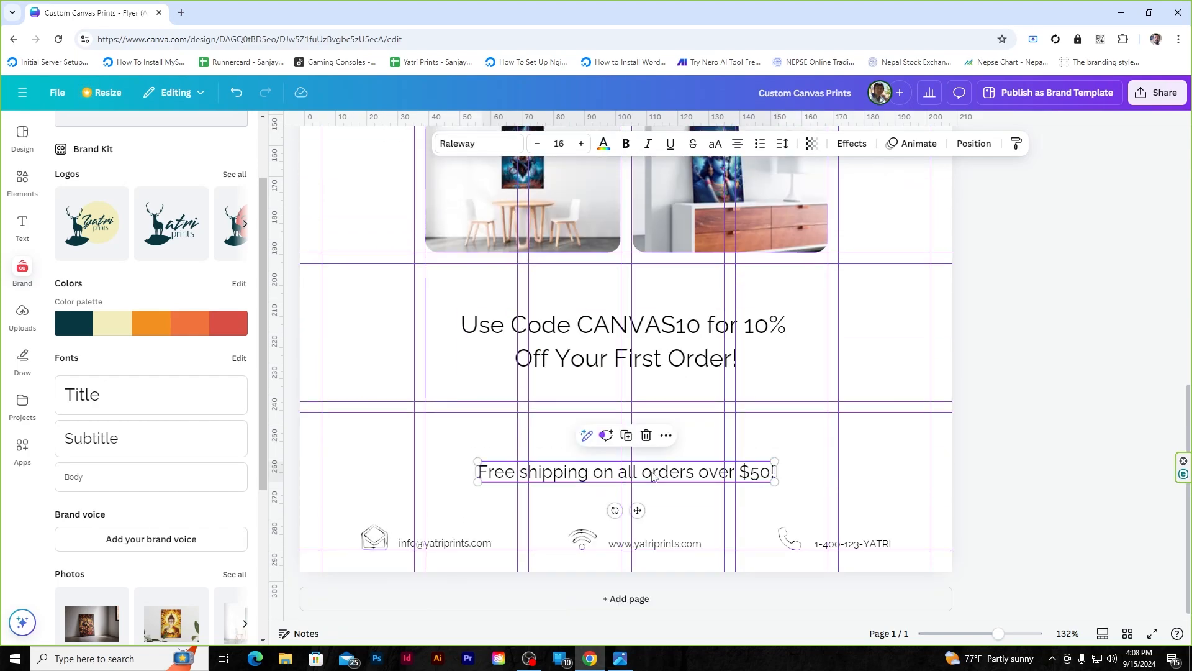
left_click(563, 141)
type("10")
key("Return")
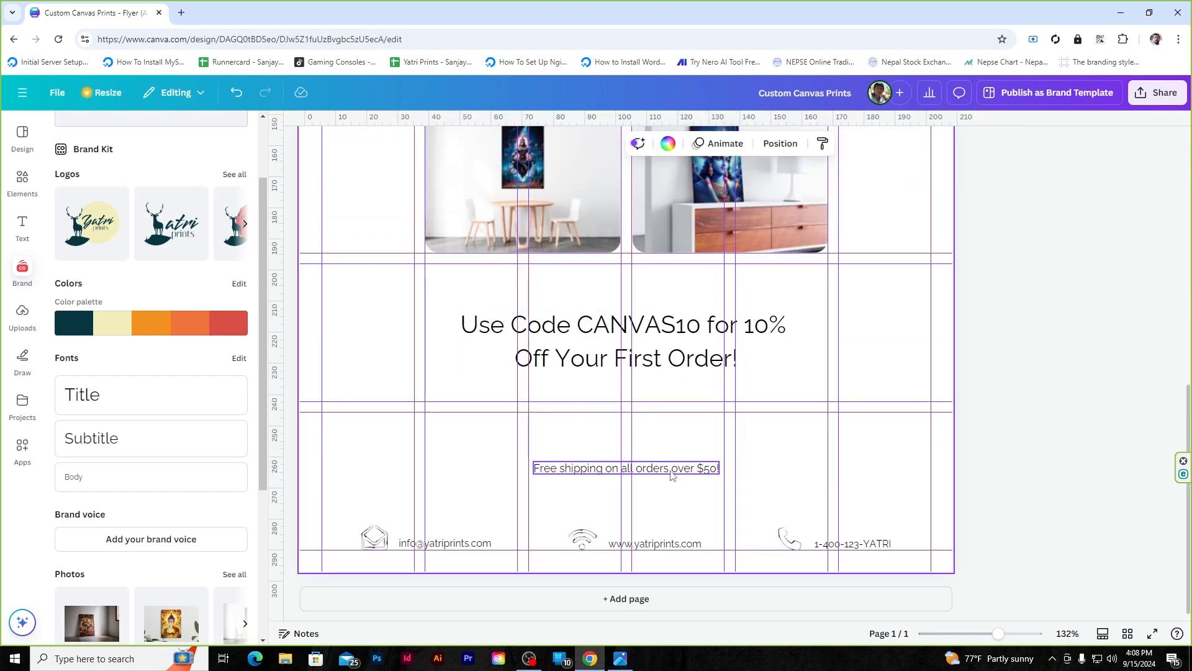
left_click(786, 444)
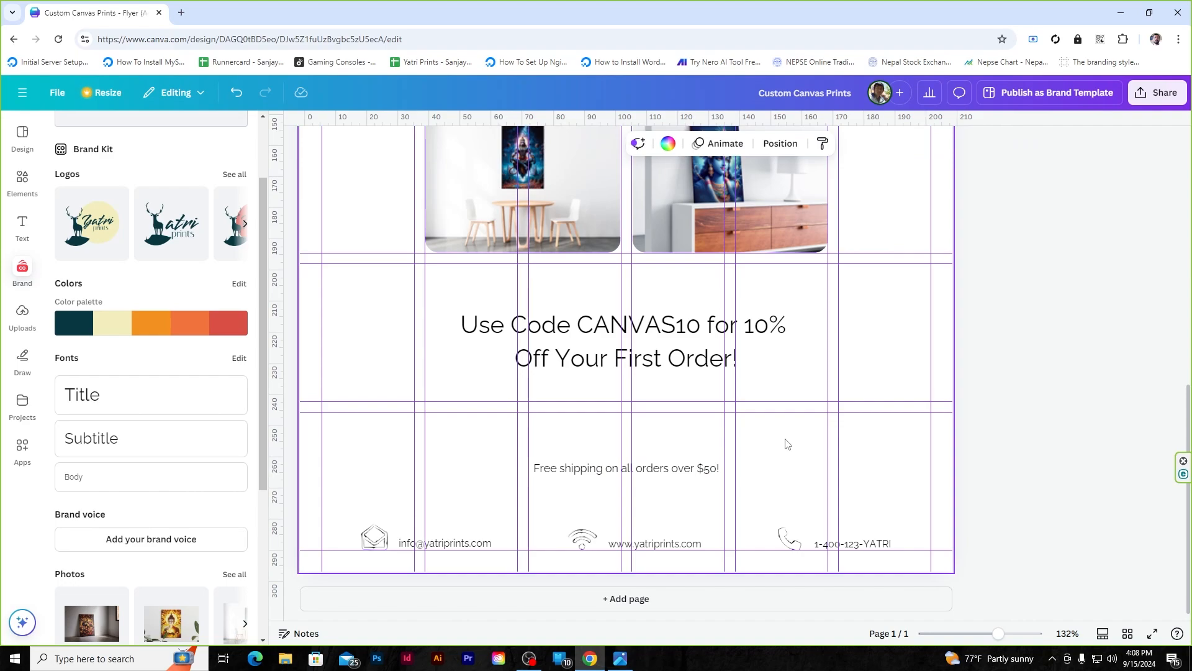
- Add the brand QR code graphic, shrink it and place it in the lower-right grid cell
scroll(55, 448, "down", 4)
left_click(92, 484)
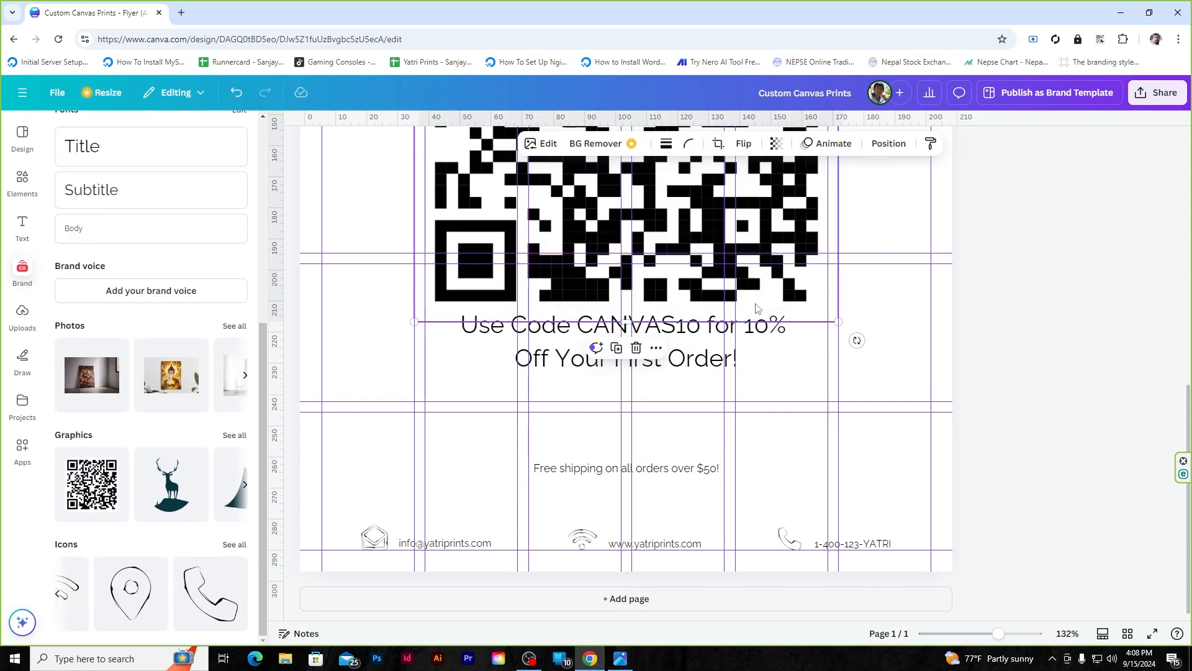
left_click_drag(837, 210, 786, 308)
left_click_drag(839, 234, 371, 405)
left_click_drag(480, 567, 909, 433)
mouse_move(867, 475)
left_mouse_down()
mouse_move(884, 448)
mouse_move(889, 456)
mouse_move(840, 450)
mouse_move(876, 453)
left_mouse_up()
- Undo the accidental widening and resize the QR code to 29.8 by 29.8
left_click(1061, 361)
key("ctrl+z")
left_click_drag(920, 493, 933, 500)
left_click(1050, 419)
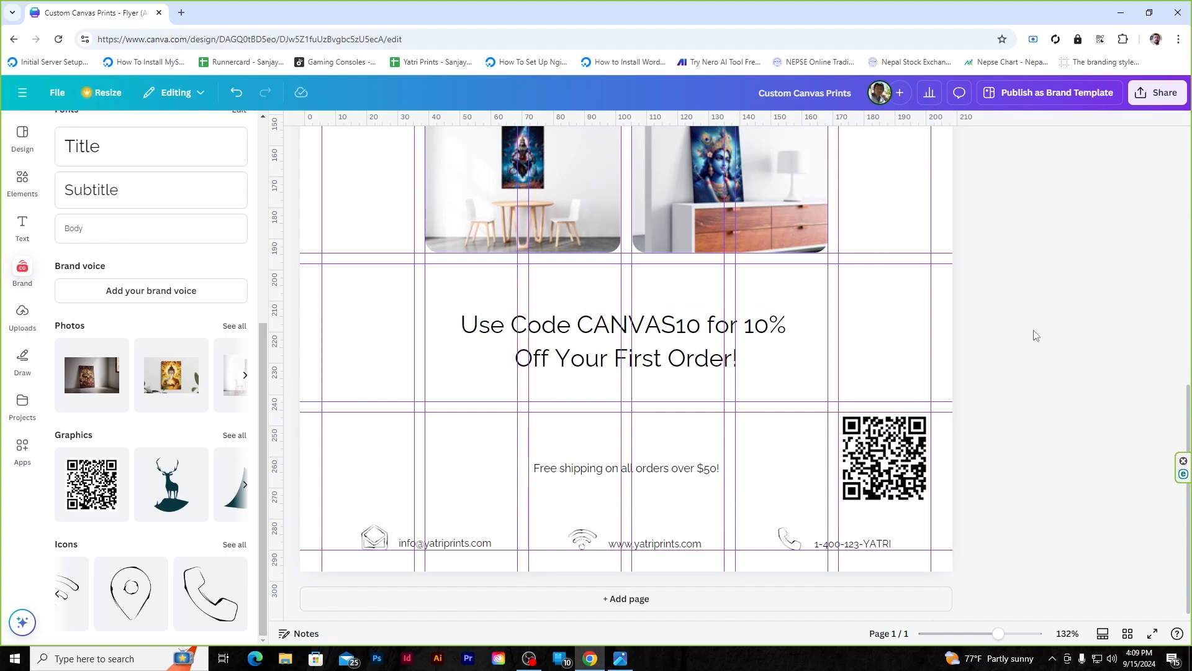
scroll(1036, 336, "up", 10)
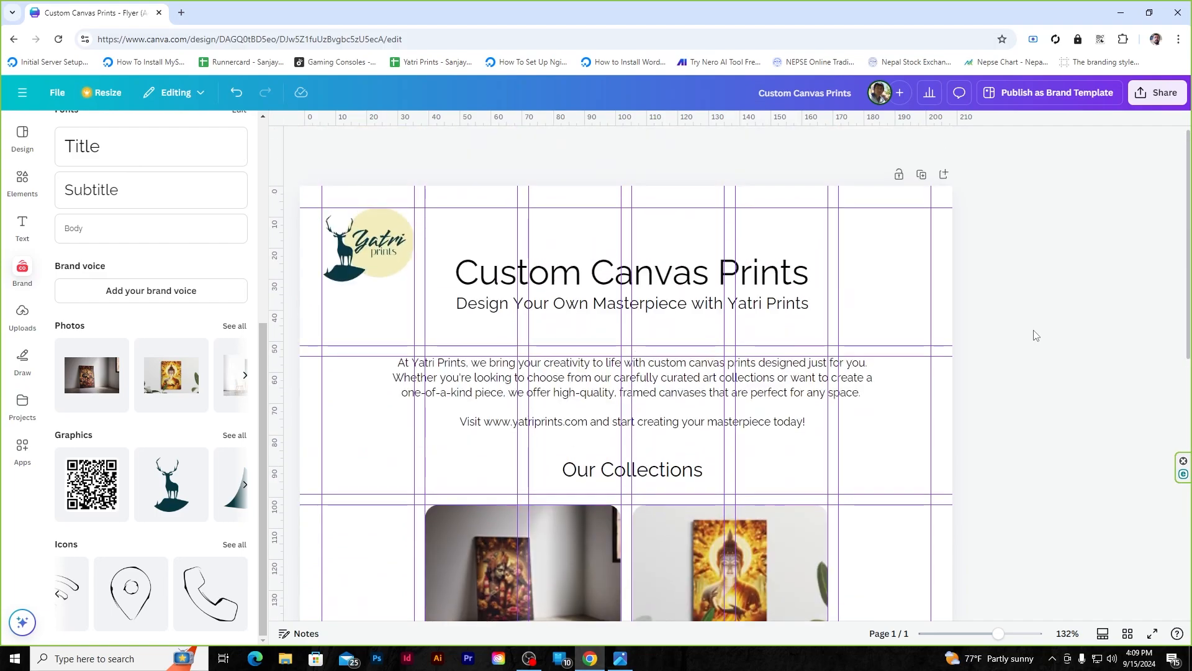
scroll(1015, 346, "down", 3, "ctrl")
scroll(1017, 347, "down", 5)
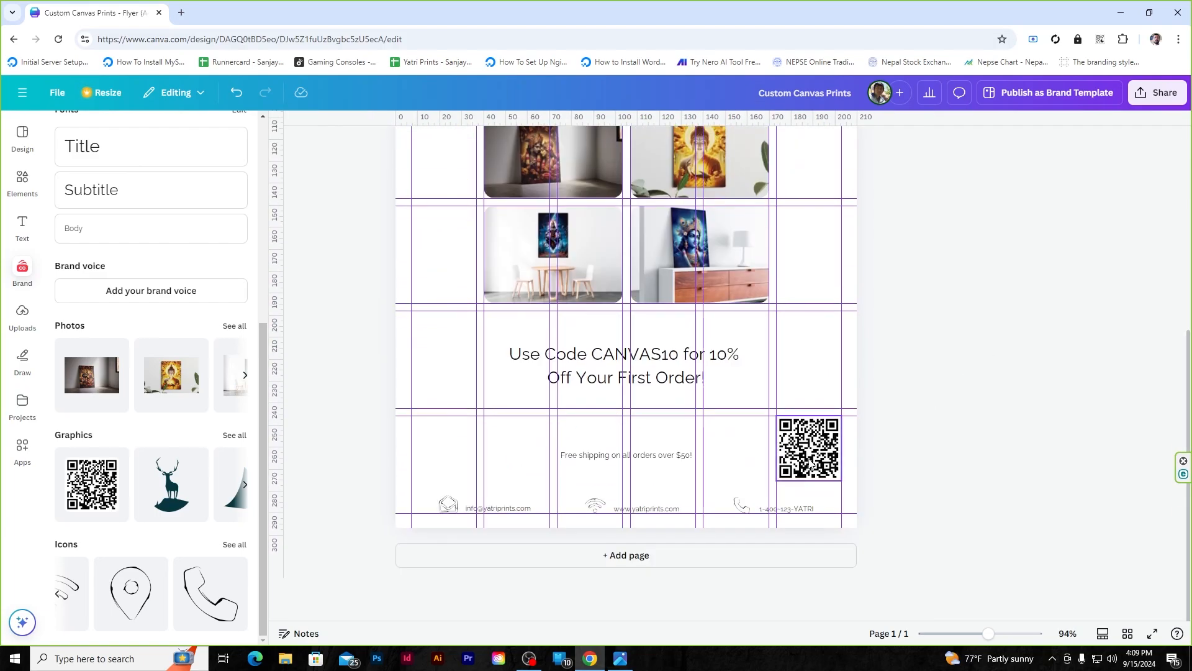
- Shrink the QR code slightly and snap it to the guide
scroll(811, 462, "up", 5, "ctrl")
scroll(958, 496, "up", 3, "ctrl")
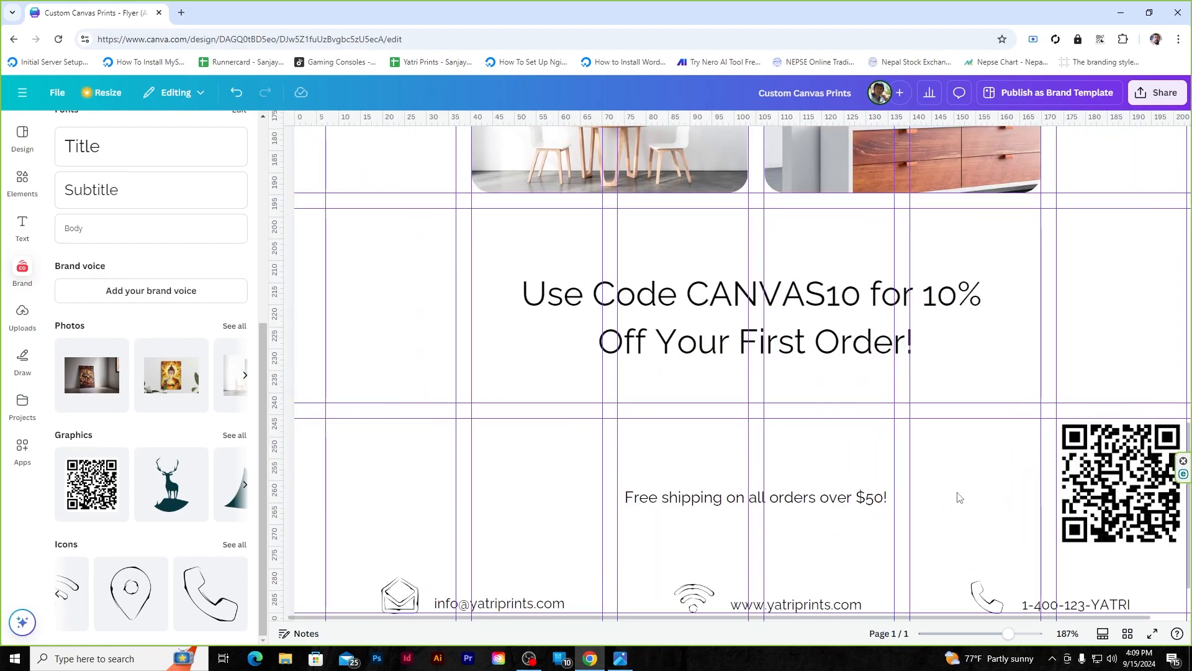
scroll(931, 485, "down", 5, "ctrl")
left_click(853, 467)
left_click_drag(837, 439, 895, 473)
left_click(1065, 301)
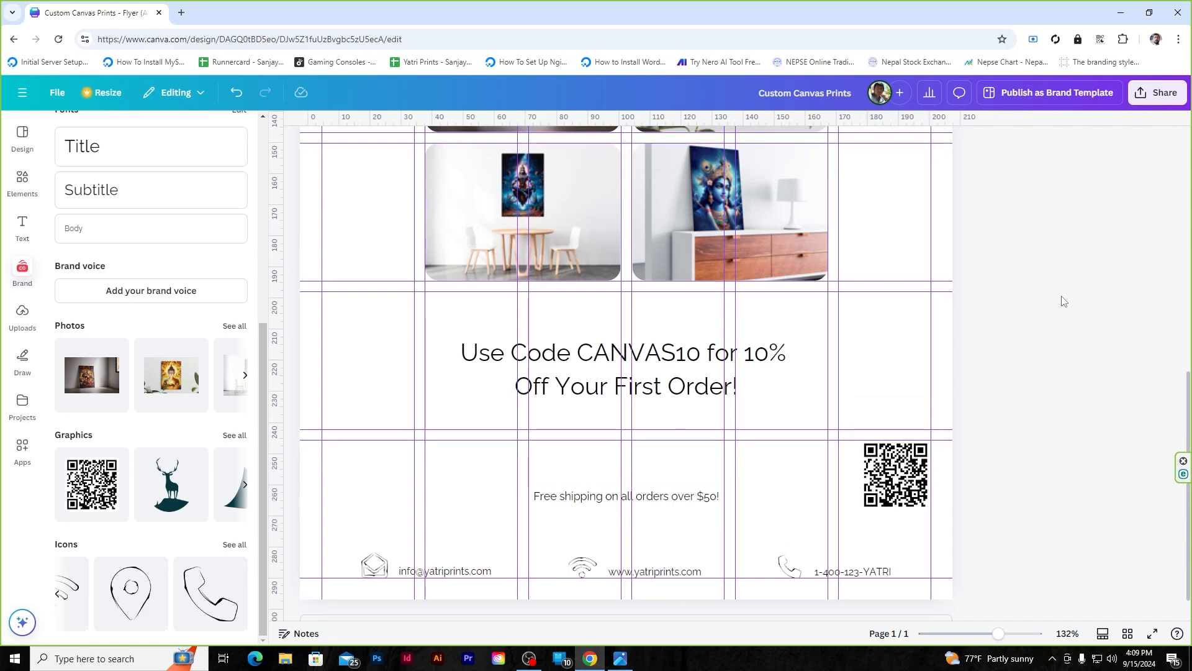
- Bring up the File menu's ruler and guide settings
scroll(627, 363, "down", 3, "ctrl")
scroll(634, 358, "up", 4)
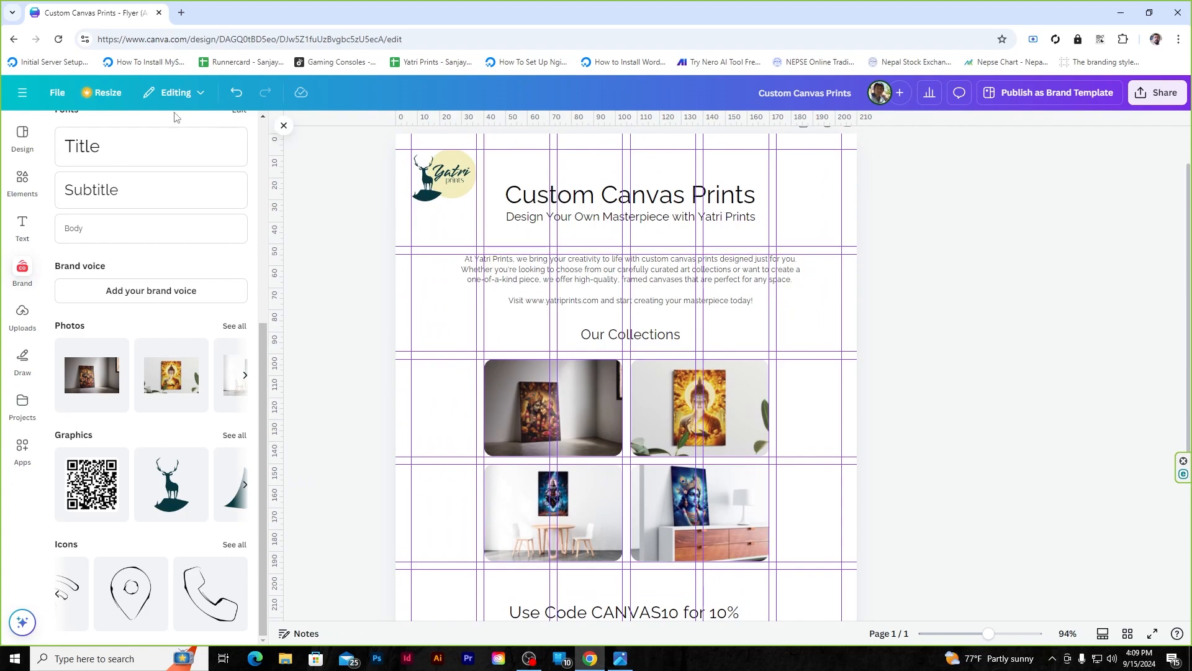
left_click(57, 94)
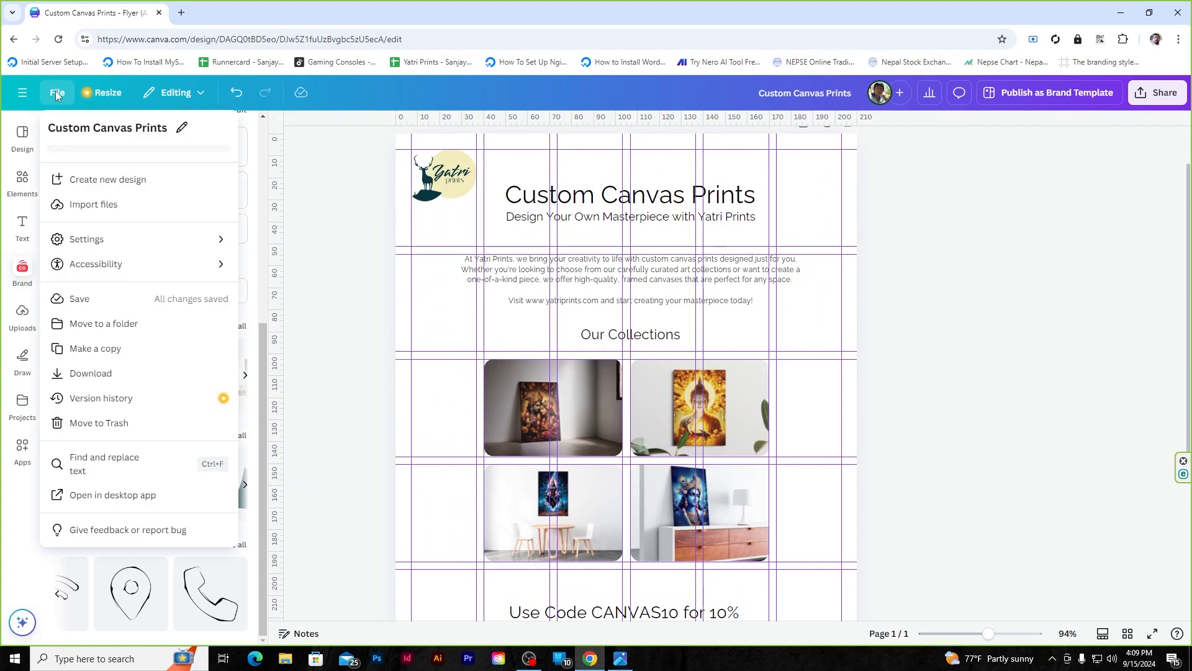
left_click(87, 239)
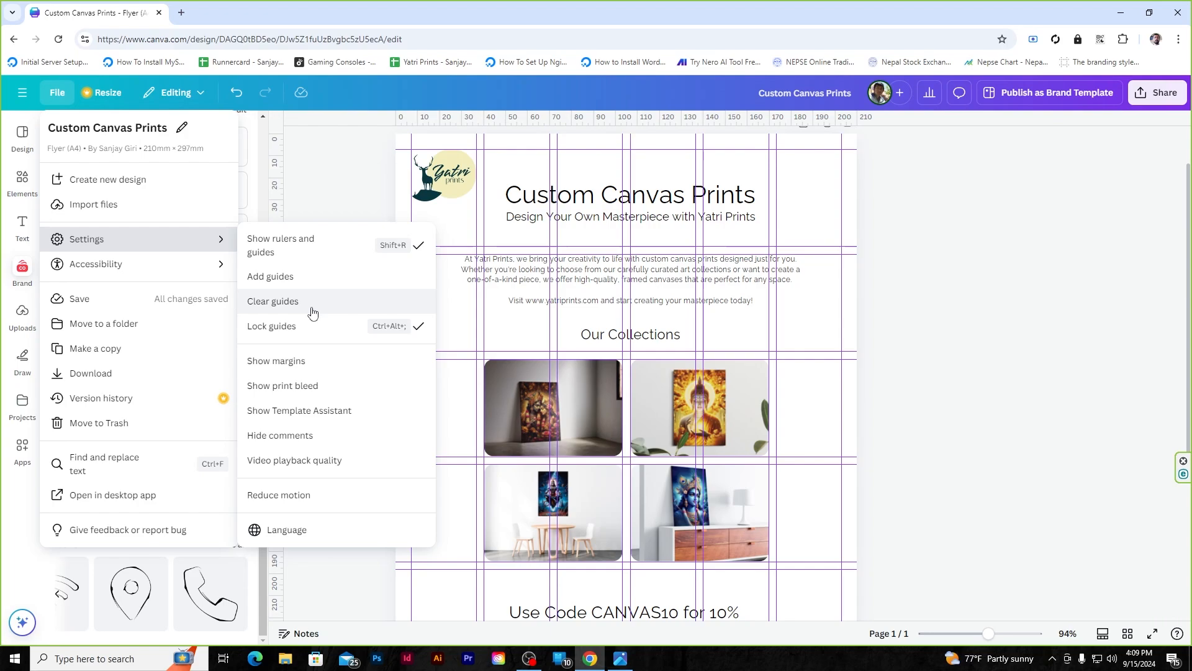
- Turn off Show rulers and guides
left_click(306, 240)
scroll(1041, 309, "down", 3)
scroll(1042, 309, "up", 3)
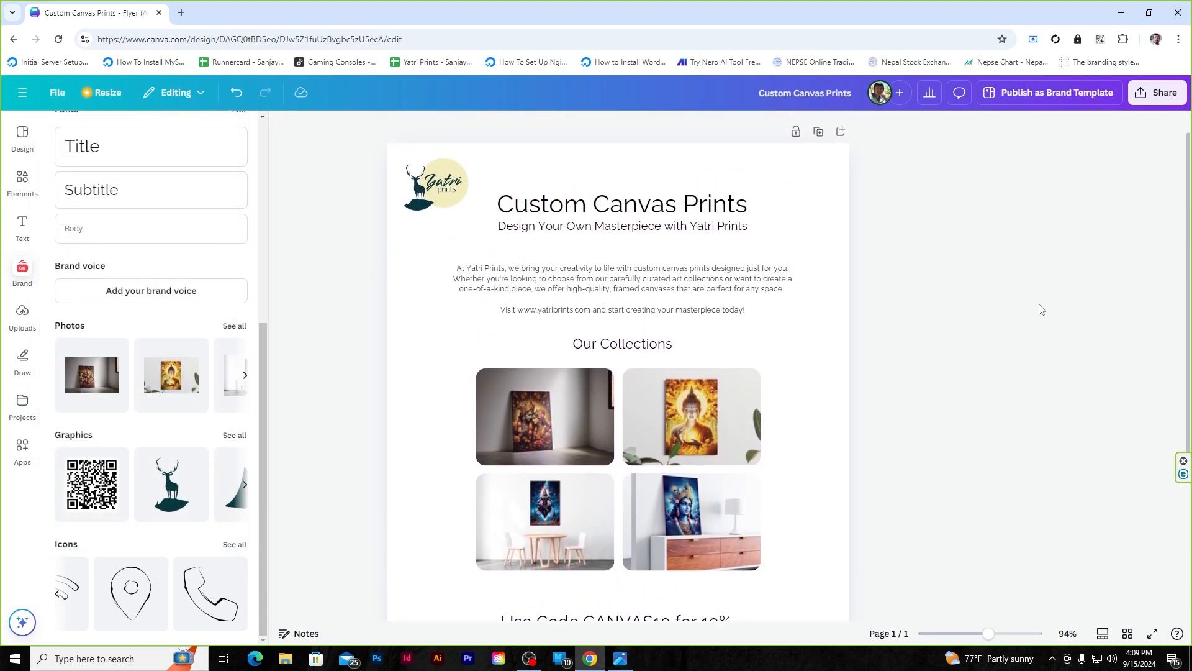
scroll(196, 290, "up", 5)
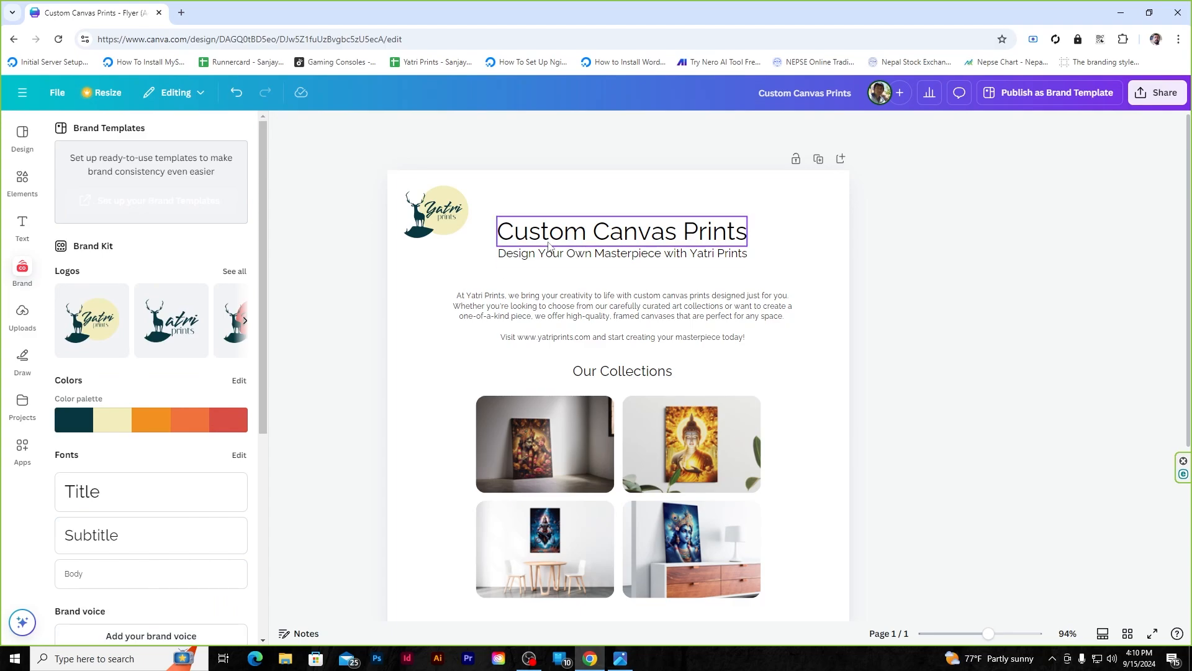
scroll(620, 237, "up", 3, "ctrl")
- Colour the word 'Canvas' in the Custom Canvas Prints title brand red
left_click(649, 233)
double_click(623, 236)
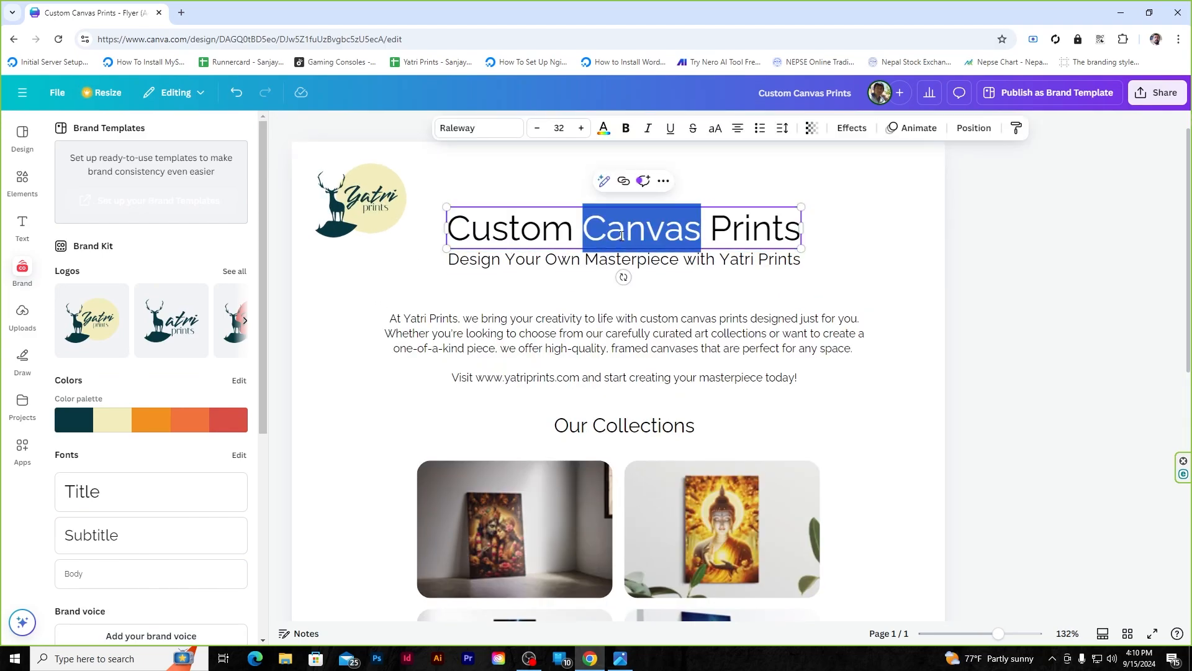
left_click(604, 128)
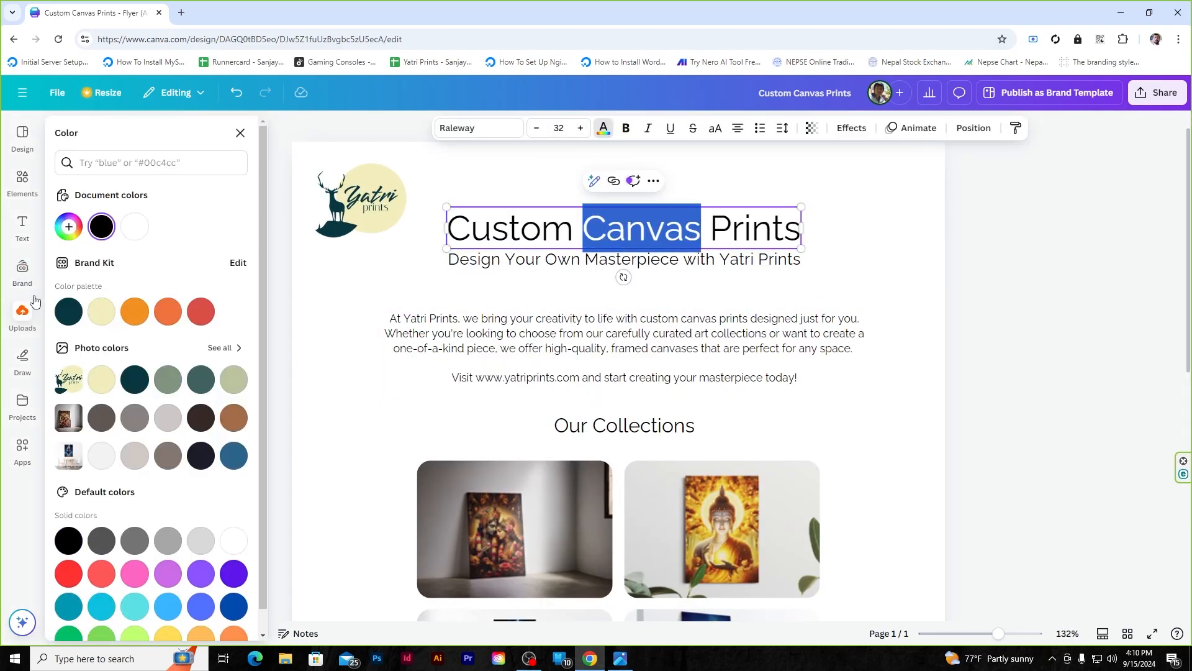
left_click(24, 276)
left_click(236, 423)
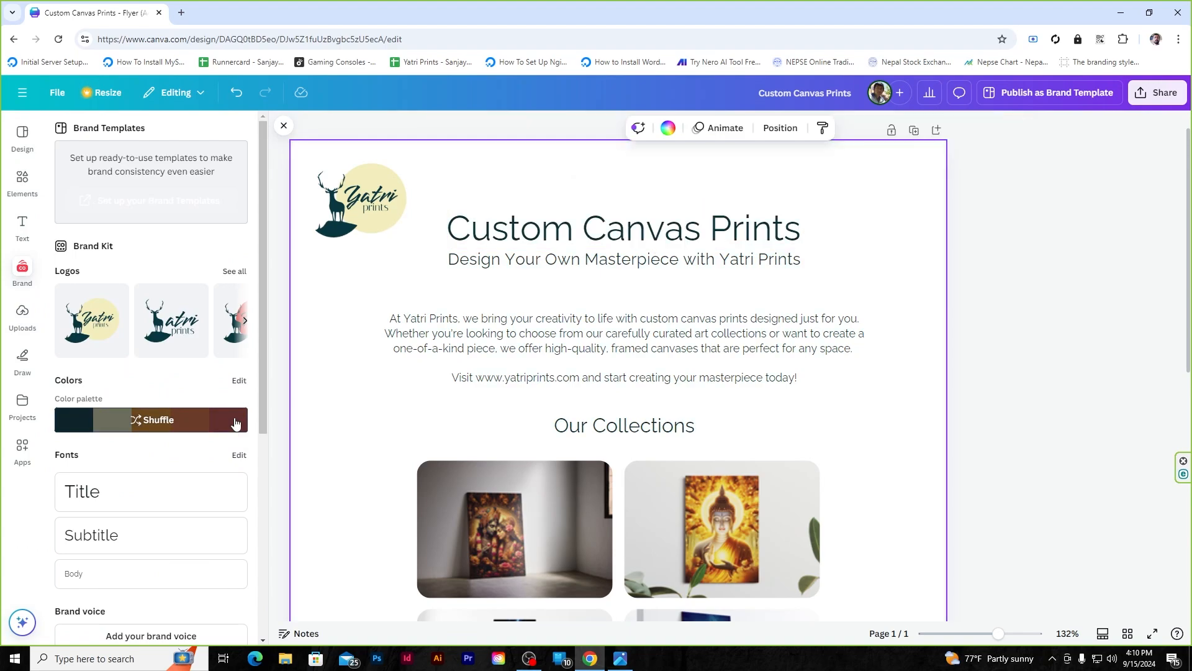
left_click(636, 231)
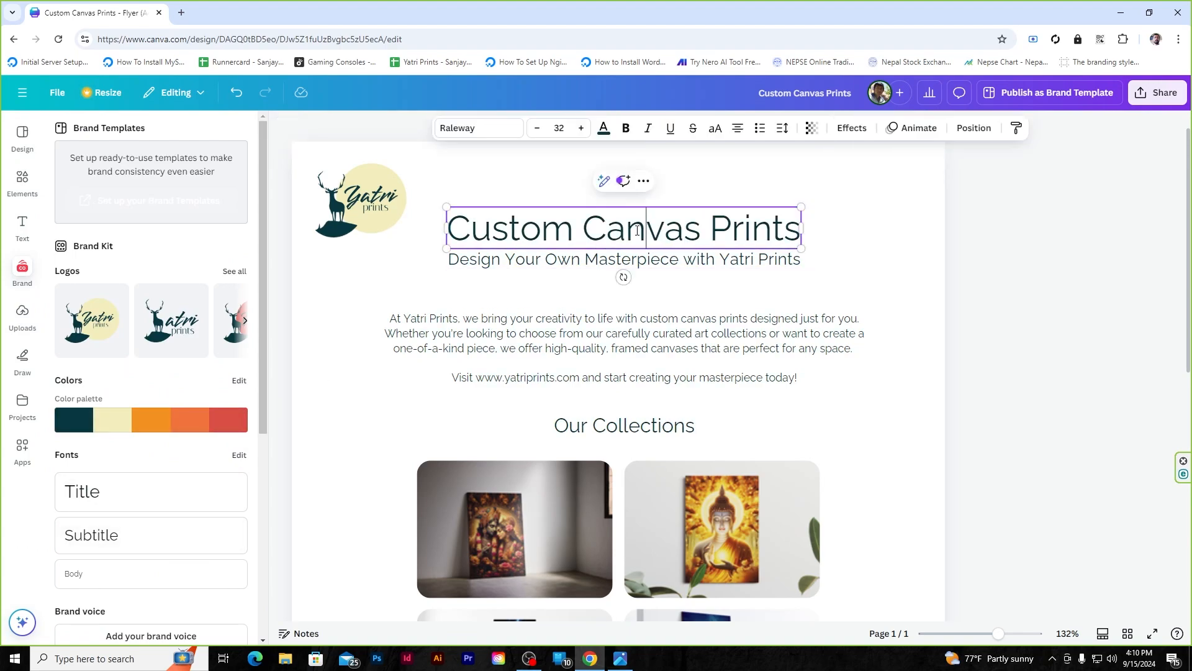
double_click(636, 231)
left_click(604, 128)
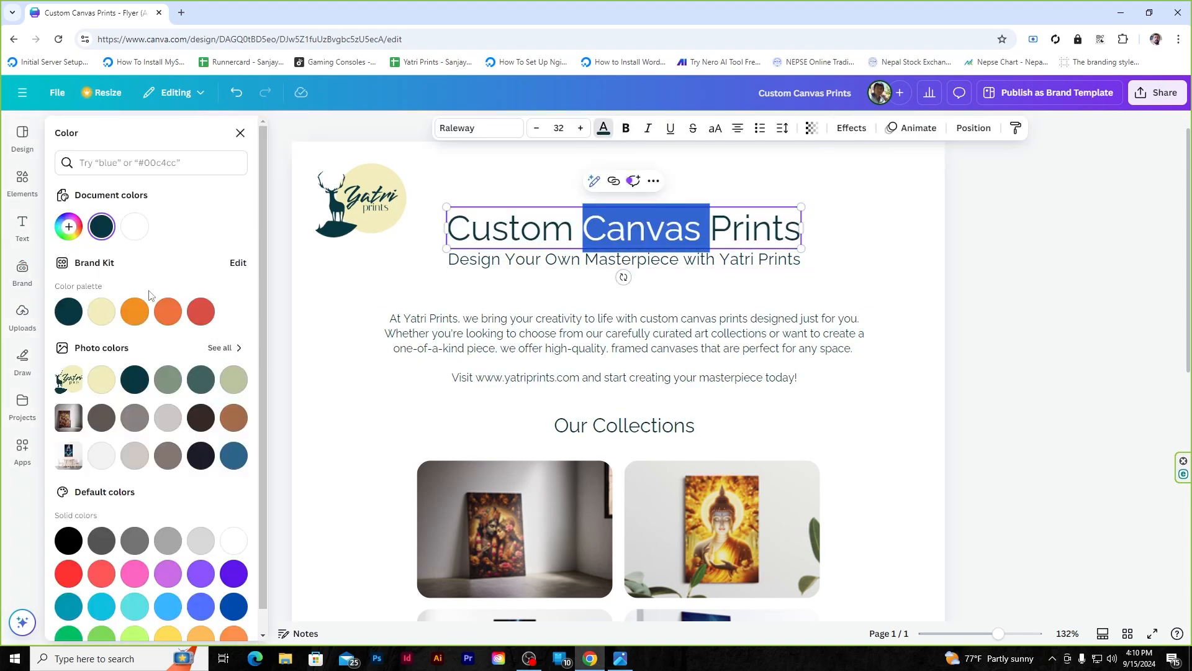
left_click(206, 318)
left_click(1006, 258)
scroll(987, 274, "down", 1)
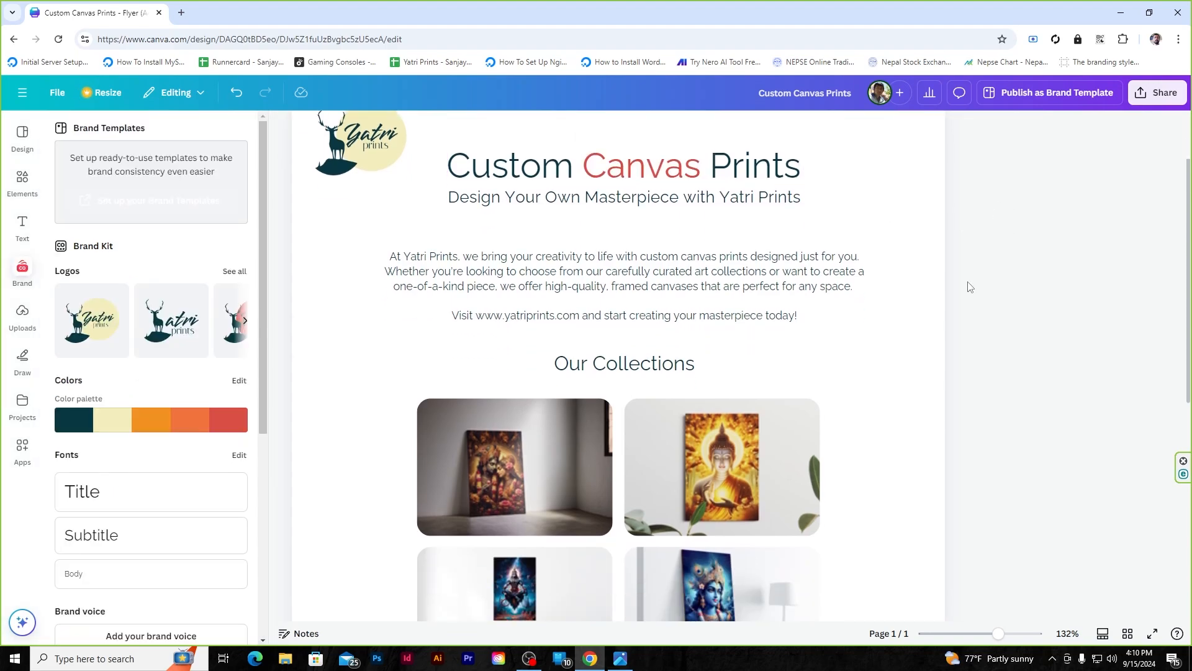
scroll(623, 302, "down", 2, "ctrl")
scroll(623, 303, "down", 5)
- Select CANVAS10 in the promo line and make it bold
scroll(665, 385, "up", 3, "ctrl")
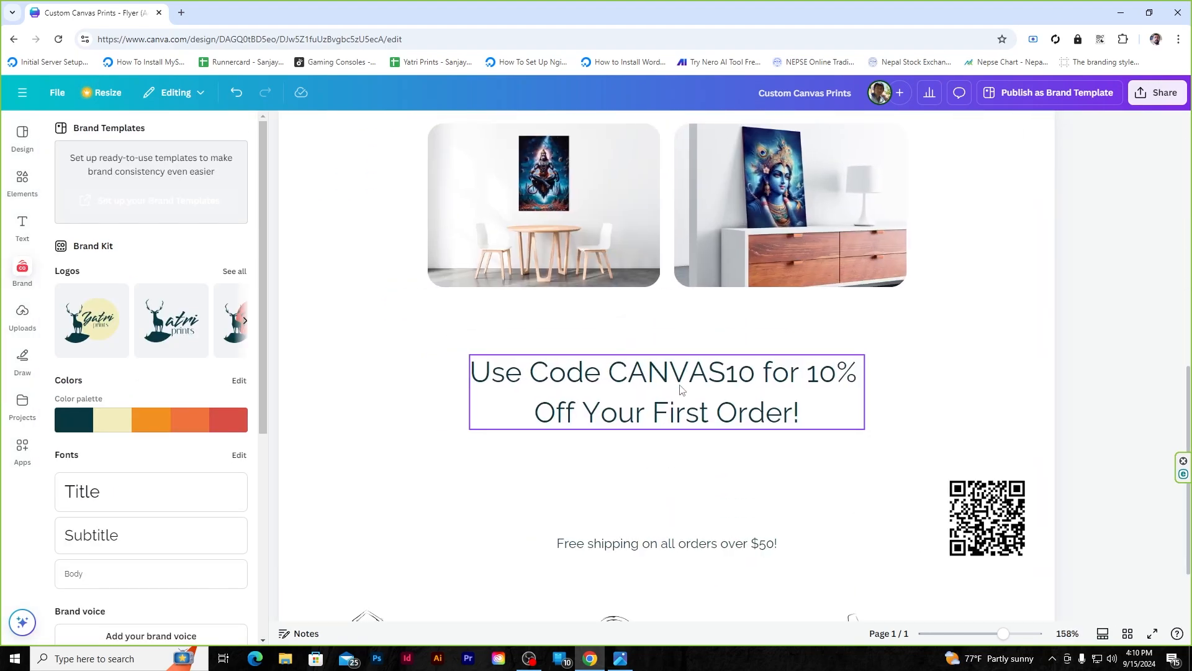
double_click(681, 372)
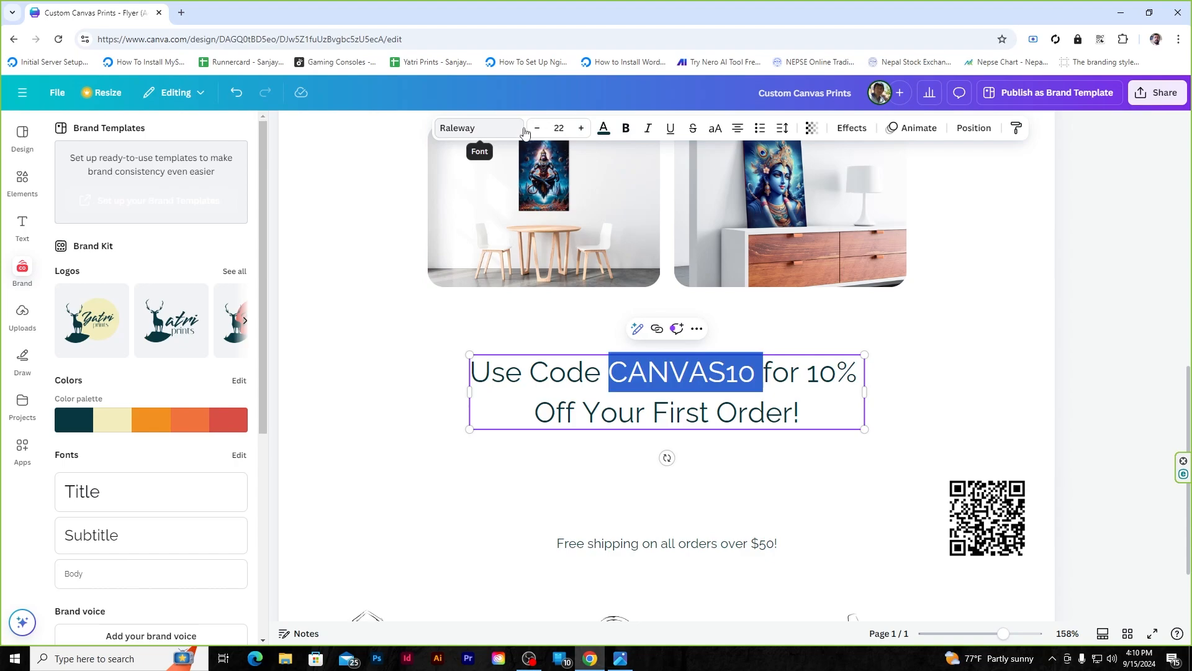
left_click(481, 128)
left_click(23, 269)
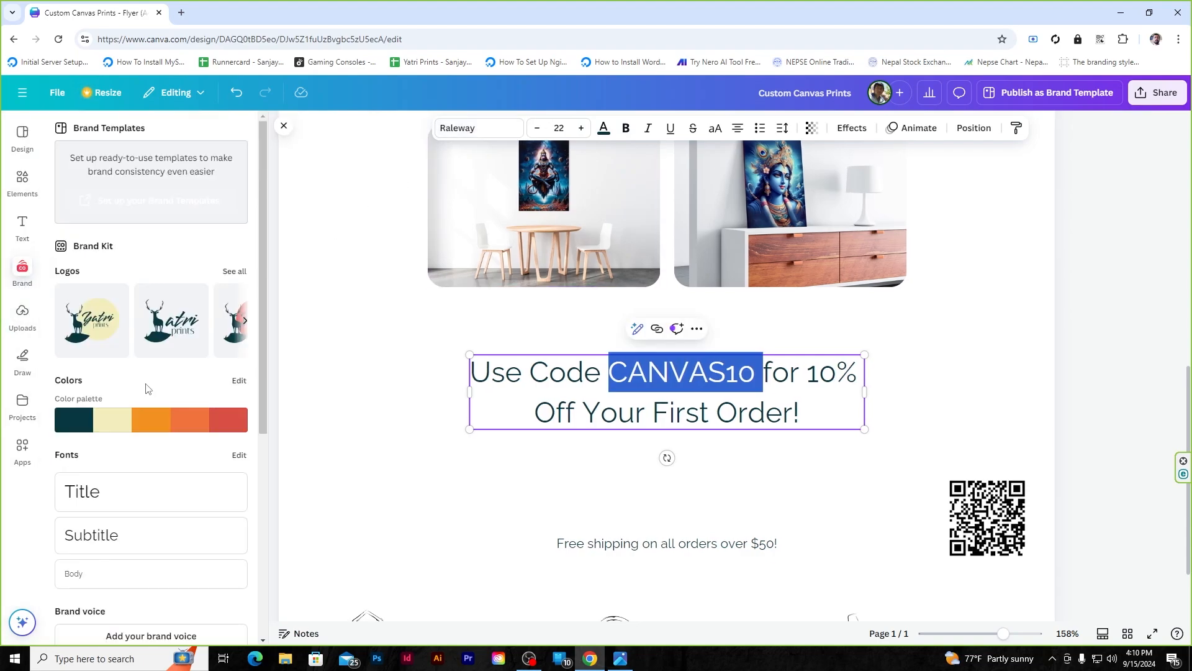
scroll(112, 304, "down", 4)
scroll(112, 304, "up", 4)
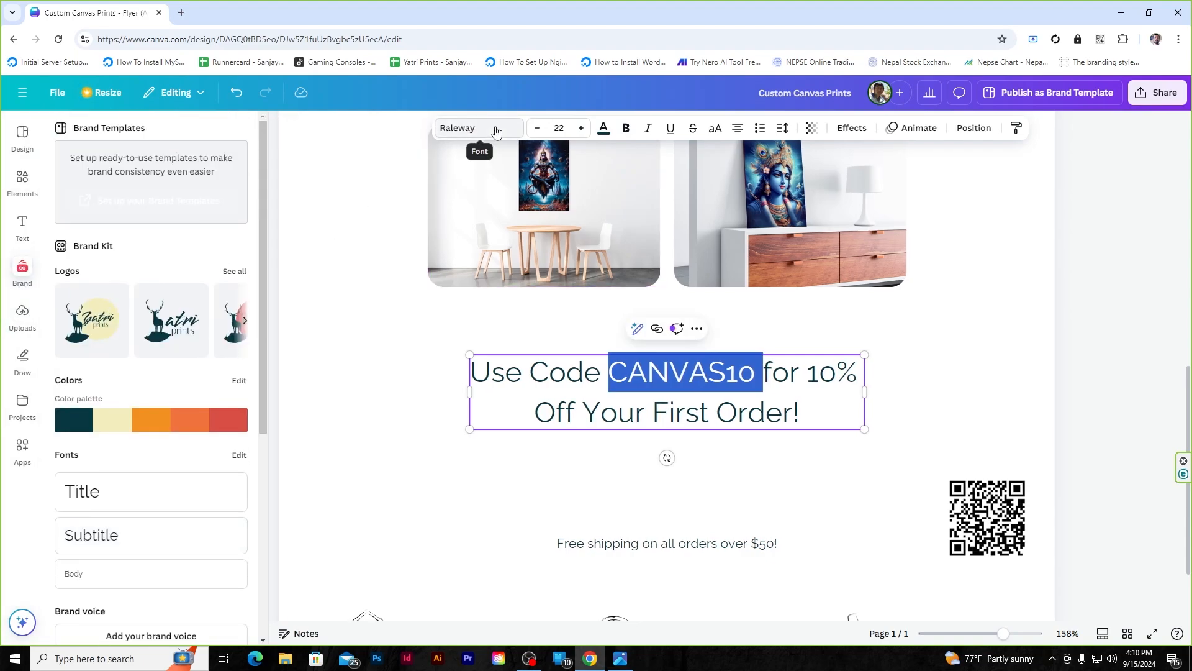
left_click(621, 135)
- Change CANVAS10's text colour to the brand red swatch
left_click(603, 129)
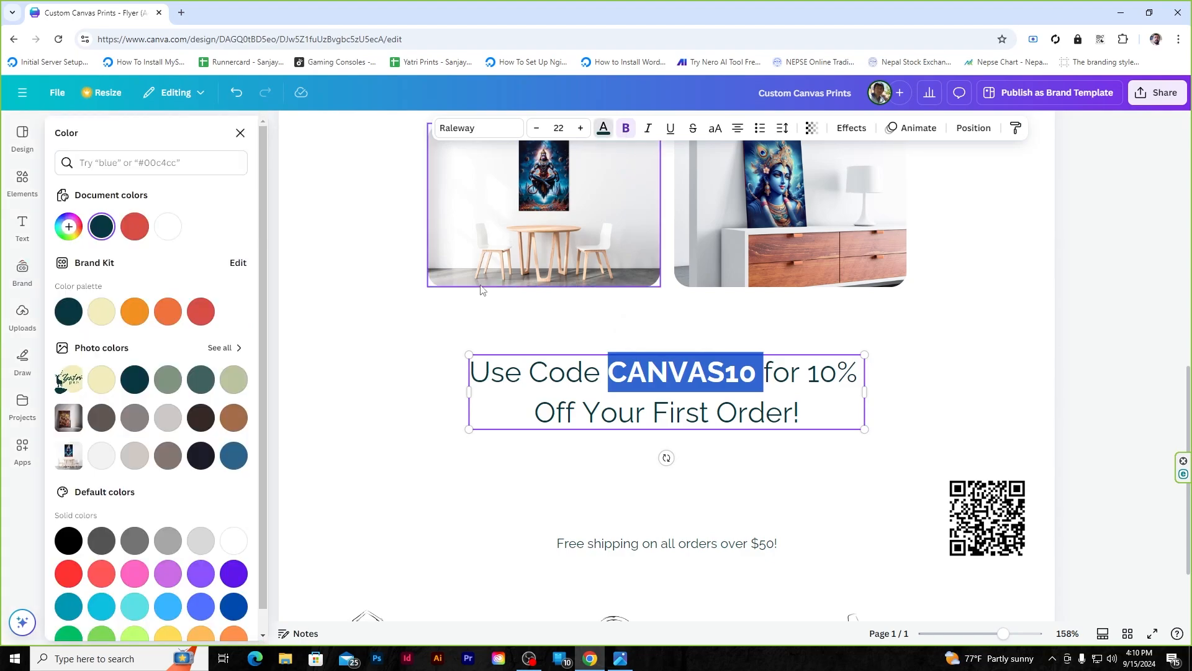
left_click(207, 319)
left_click(1083, 348)
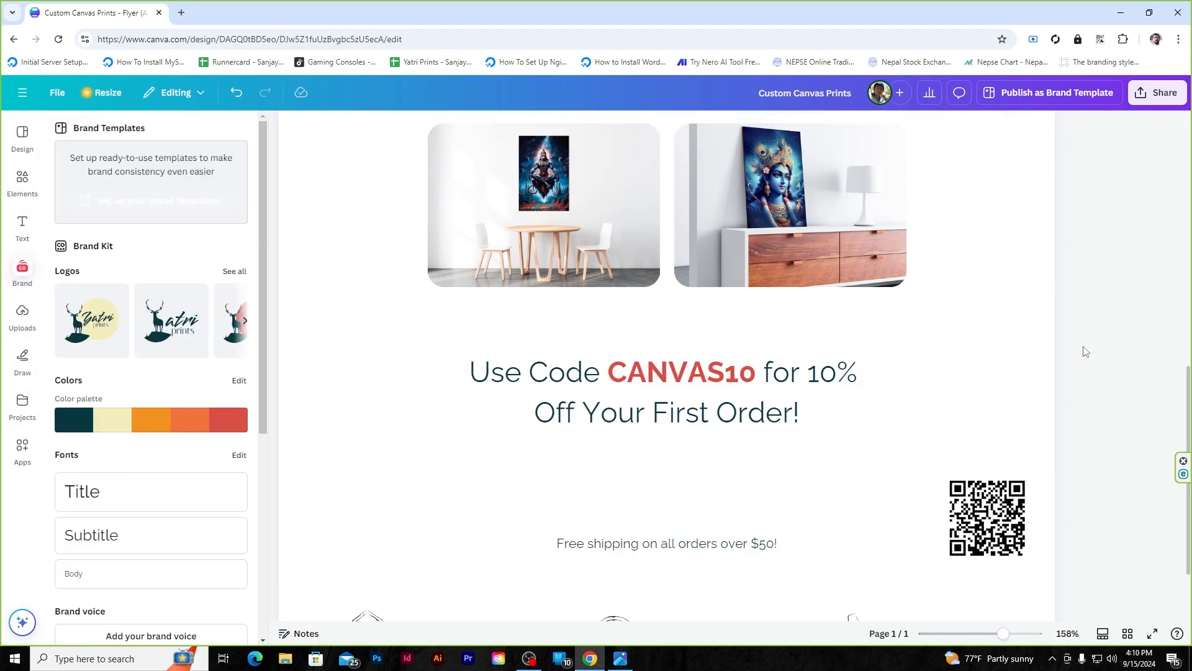
scroll(697, 409, "down", 2)
scroll(611, 420, "up", 6)
scroll(611, 420, "down", 4)
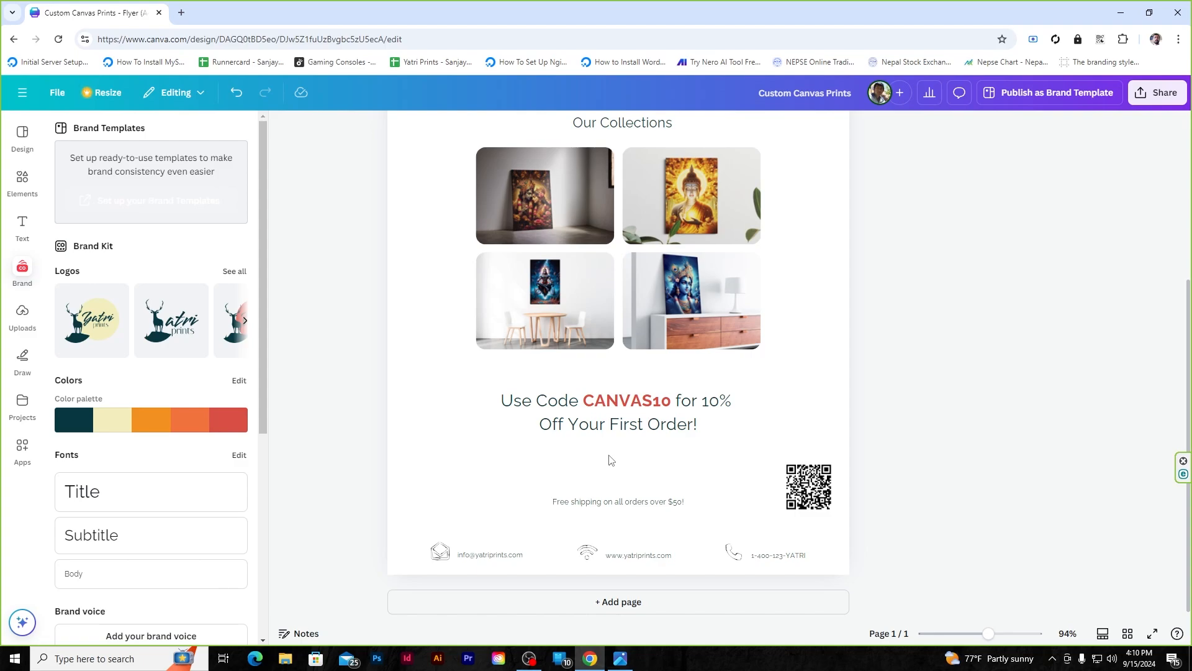
- Move the 'Scan Me' text box to sit directly above the QR code
scroll(609, 459, "up", 3)
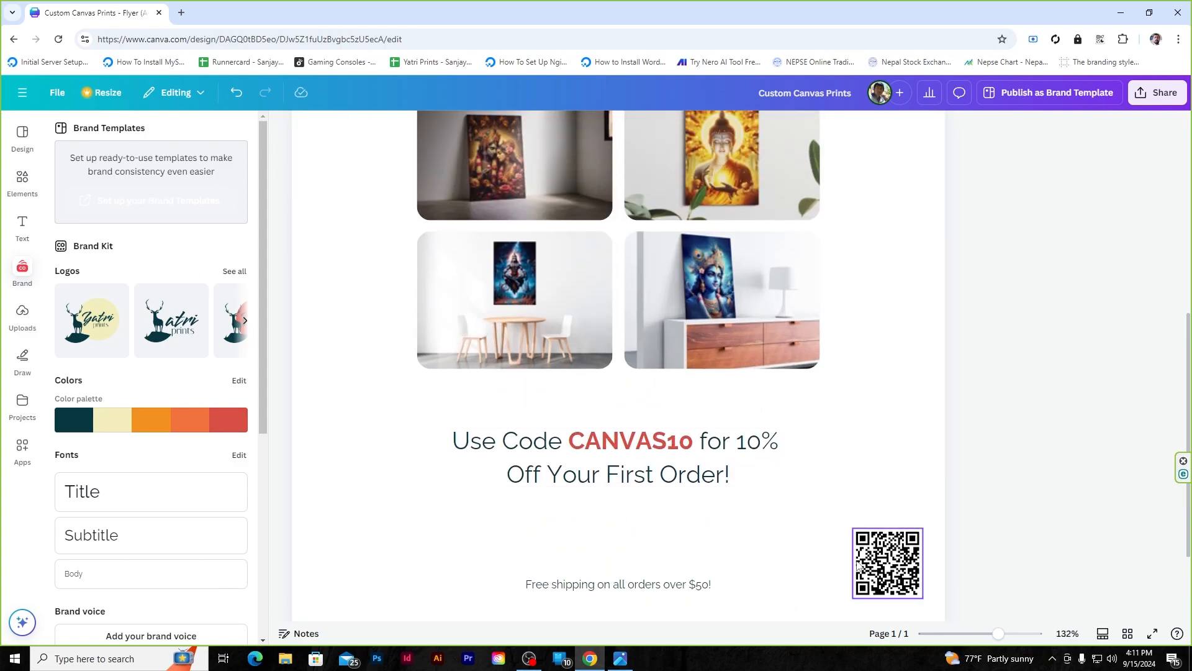
left_click_drag(646, 586, 888, 521)
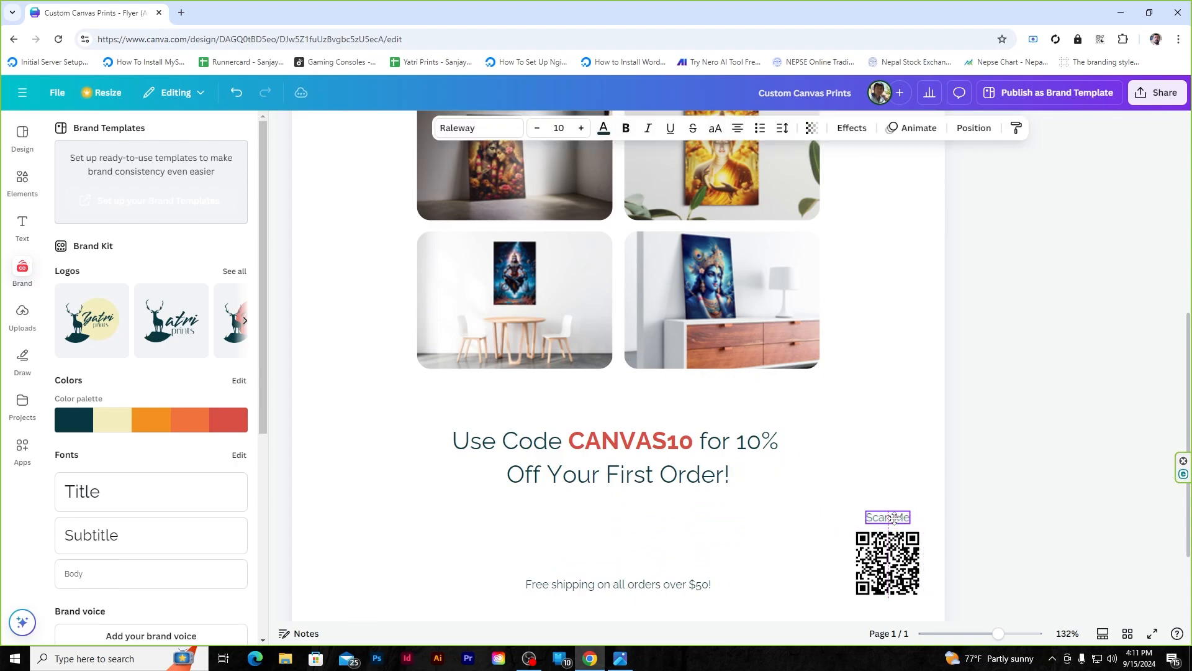
left_click(1043, 494)
scroll(1043, 495, "down", 3)
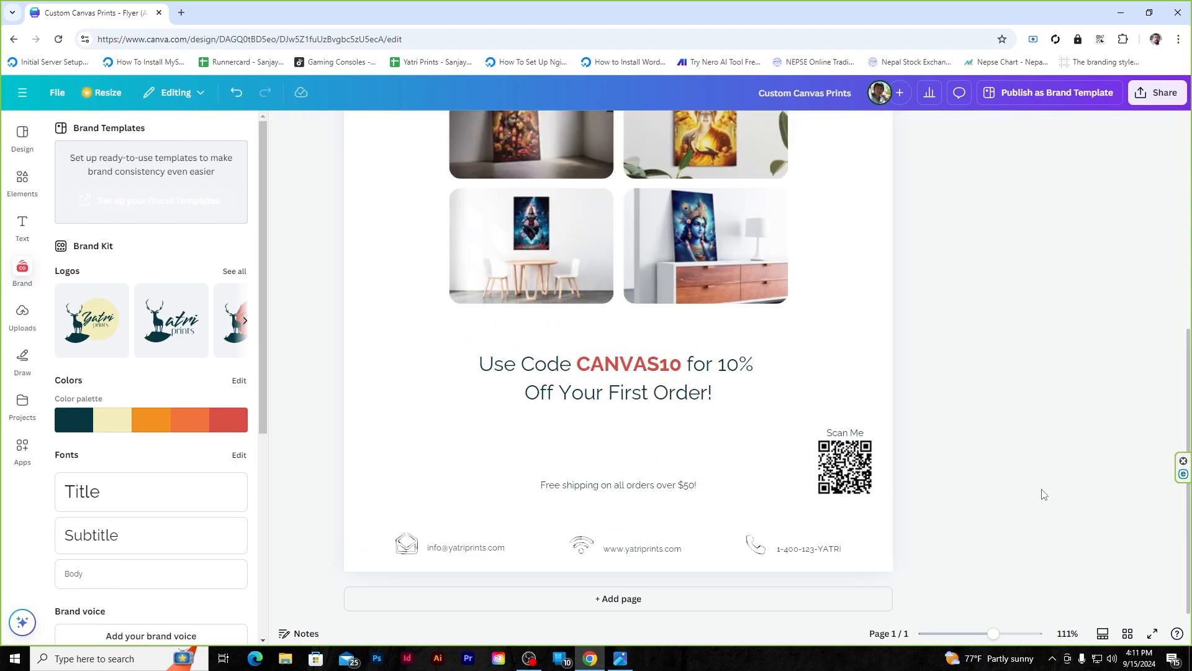
scroll(642, 404, "up", 4)
scroll(642, 404, "down", 2)
- Add the brand deer graphic and send it to the back
scroll(89, 455, "down", 5)
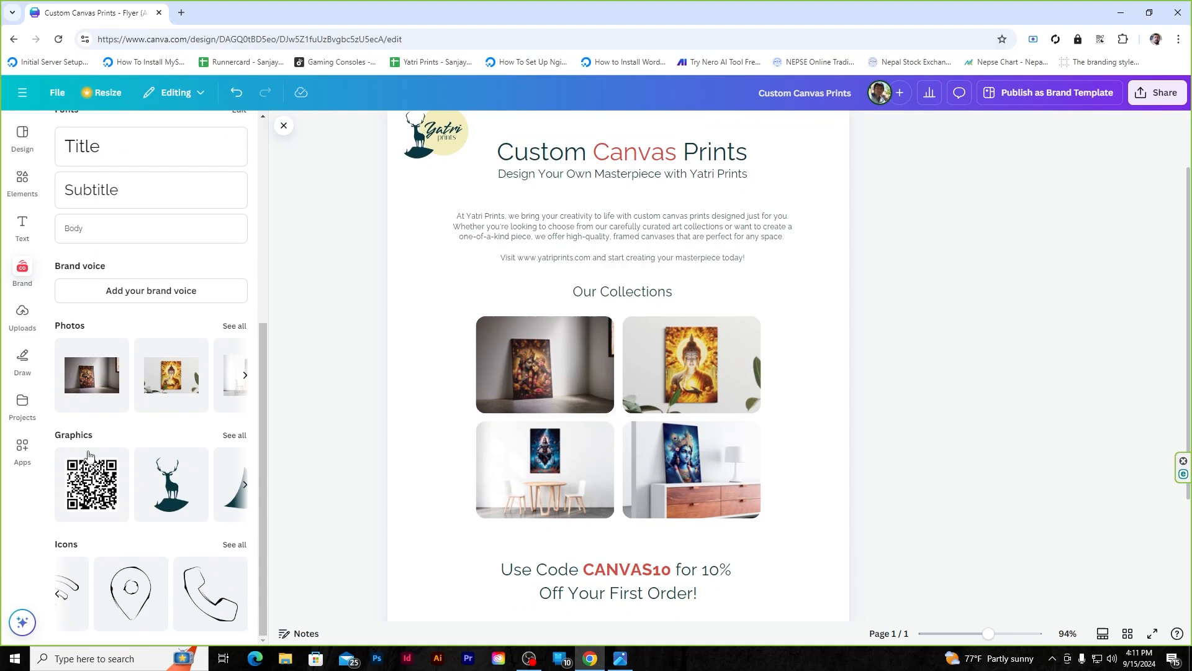
left_click(169, 497)
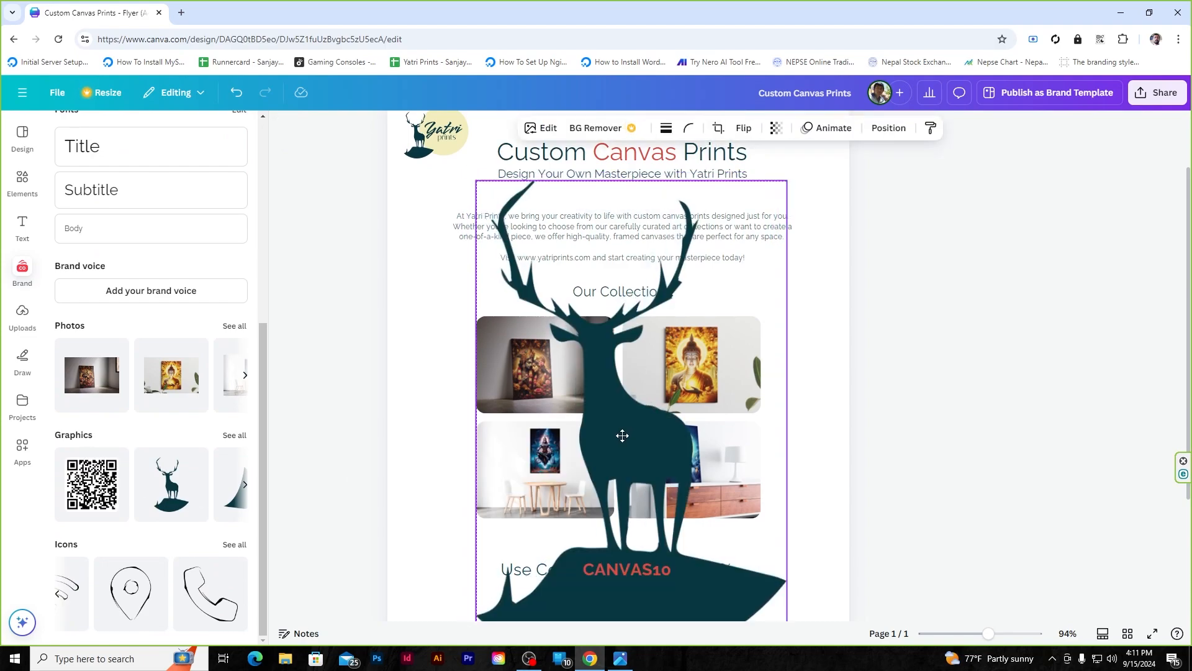
left_click(889, 128)
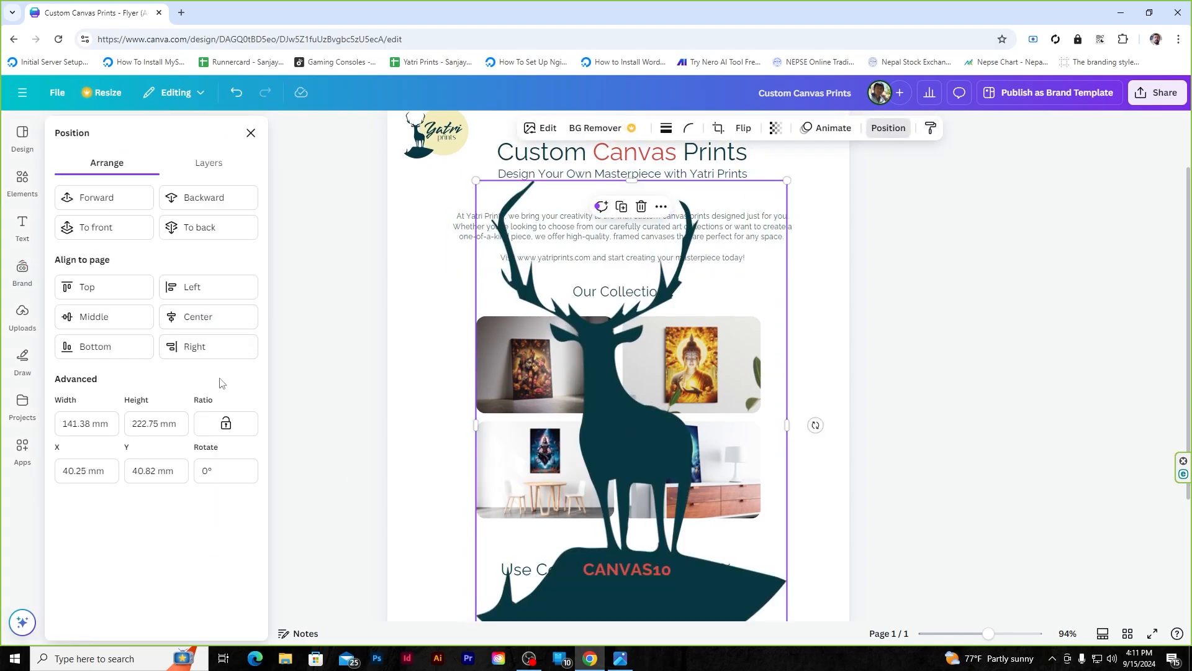
left_click(208, 227)
key("Escape")
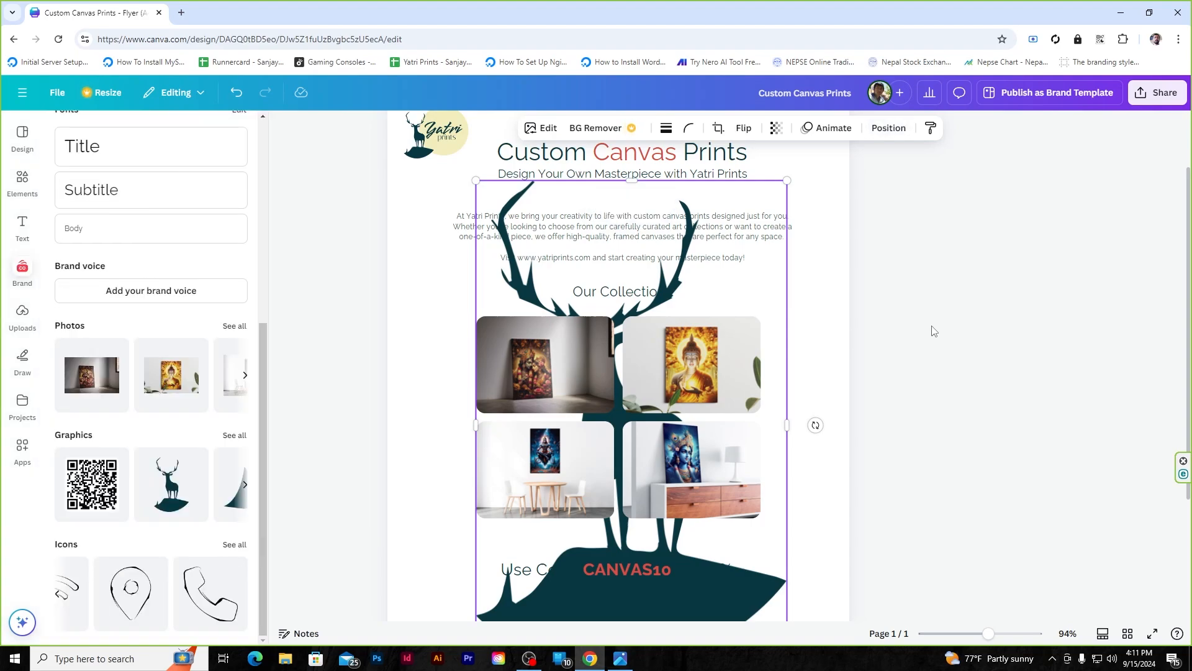
- Lower the deer graphic's transparency to 13 so it reads as a watermark
left_click(775, 129)
left_click_drag(805, 179, 724, 179)
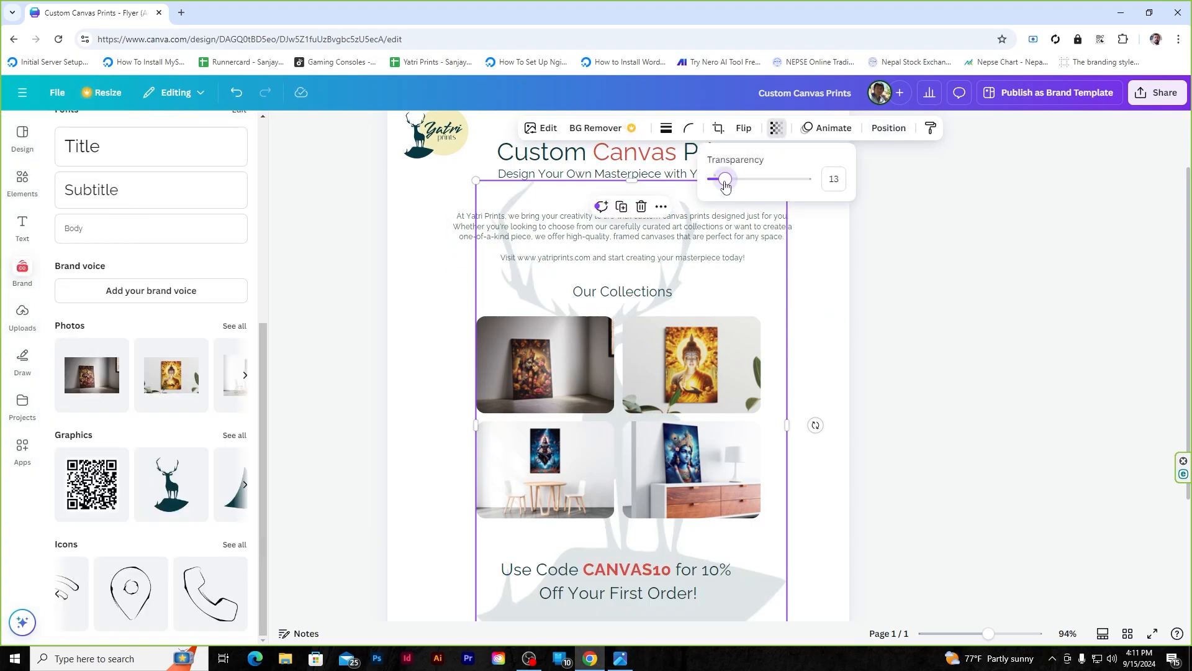
left_click(1016, 322)
scroll(981, 330, "down", 1)
scroll(981, 330, "down", 3)
scroll(932, 342, "up", 2)
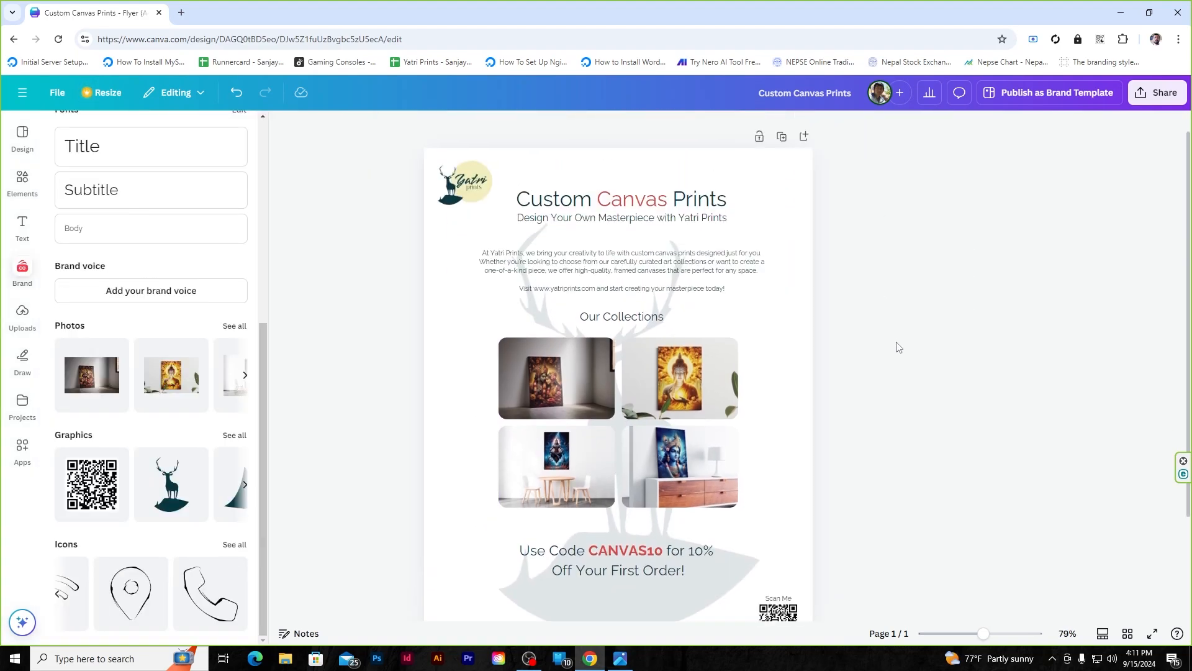
scroll(899, 348, "down", 2)
scroll(779, 351, "up", 3)
scroll(778, 351, "down", 2)
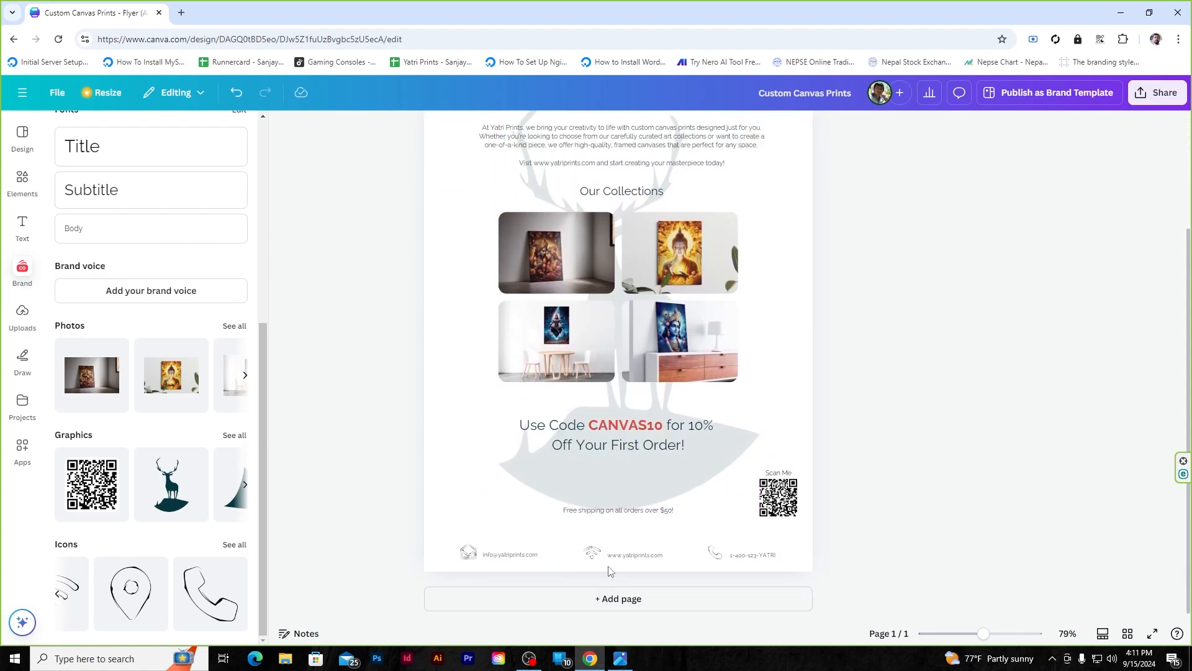
scroll(609, 570, "up", 5)
- Add a red rounded rectangle and shape it into a slim banner behind the shipping text
left_click(22, 194)
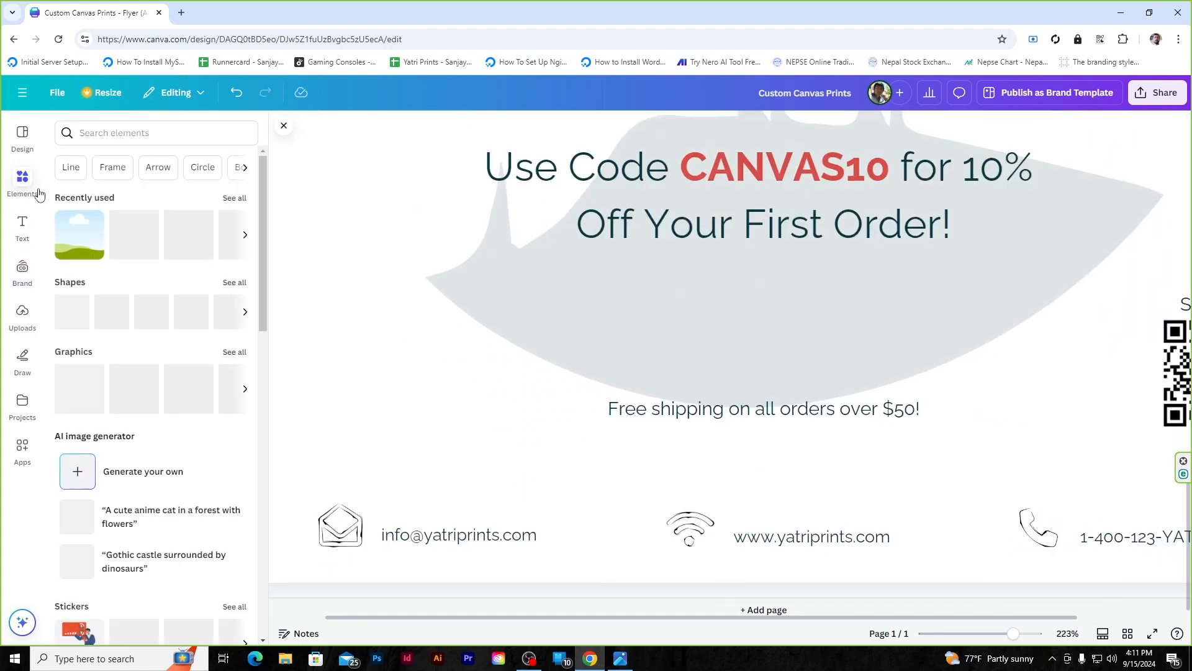
left_click(115, 321)
left_click_drag(821, 265, 804, 357)
scroll(804, 358, "down", 7)
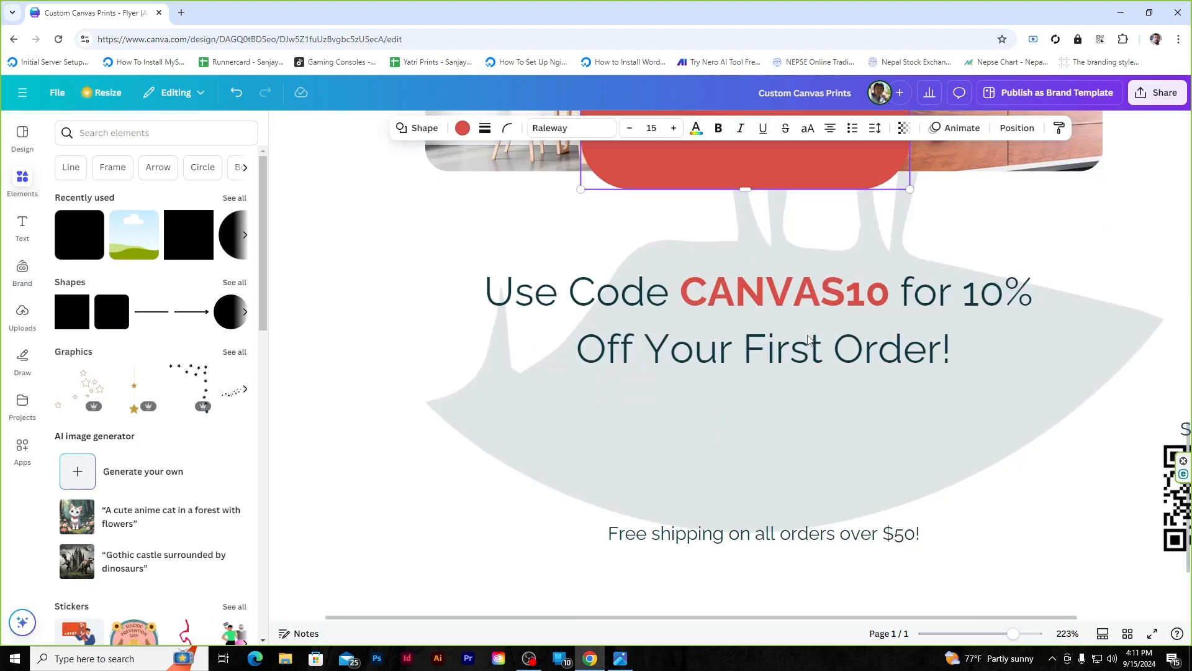
left_click_drag(793, 179, 809, 587)
left_click_drag(765, 267, 767, 511)
left_click_drag(764, 592, 816, 538)
- Align the banner with the shipping text and make the text cream
left_click(817, 545)
left_click(819, 534, "shift")
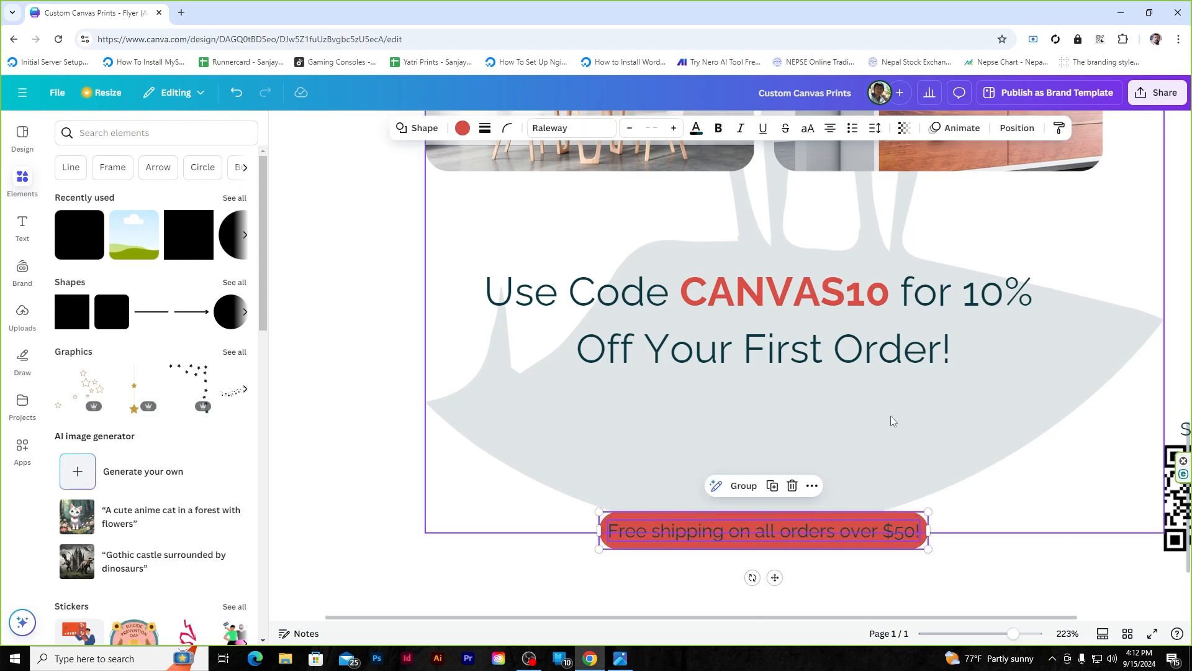
left_click(1017, 128)
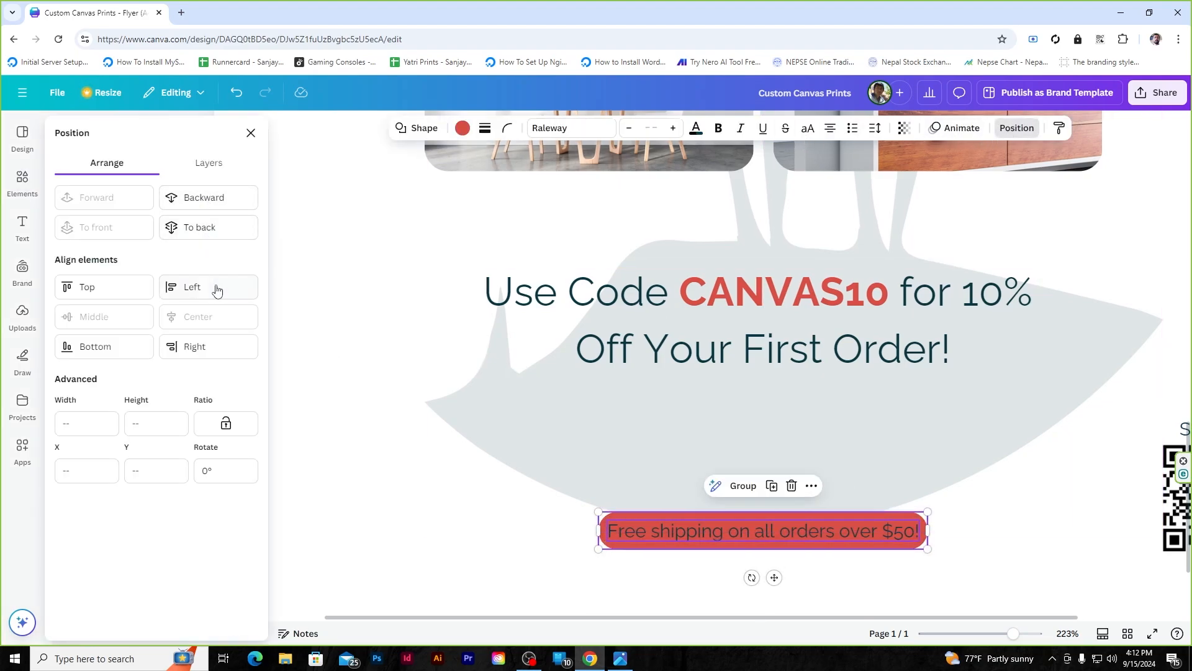
left_click(859, 534)
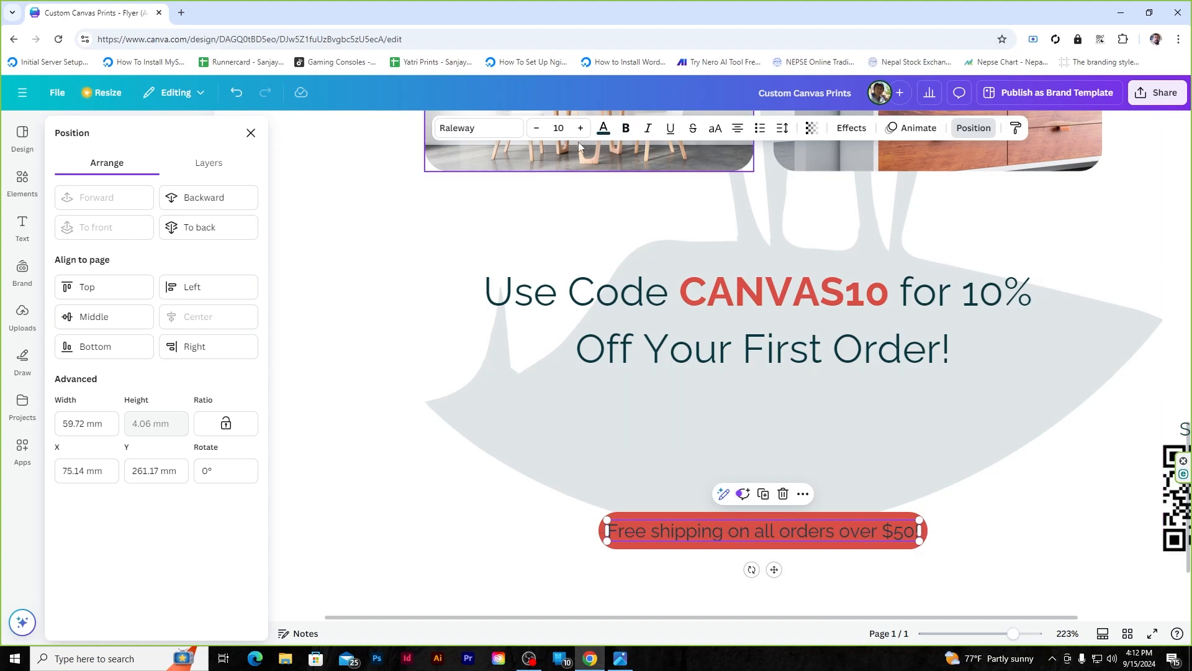
left_click(603, 128)
left_click(106, 313)
left_click(370, 525)
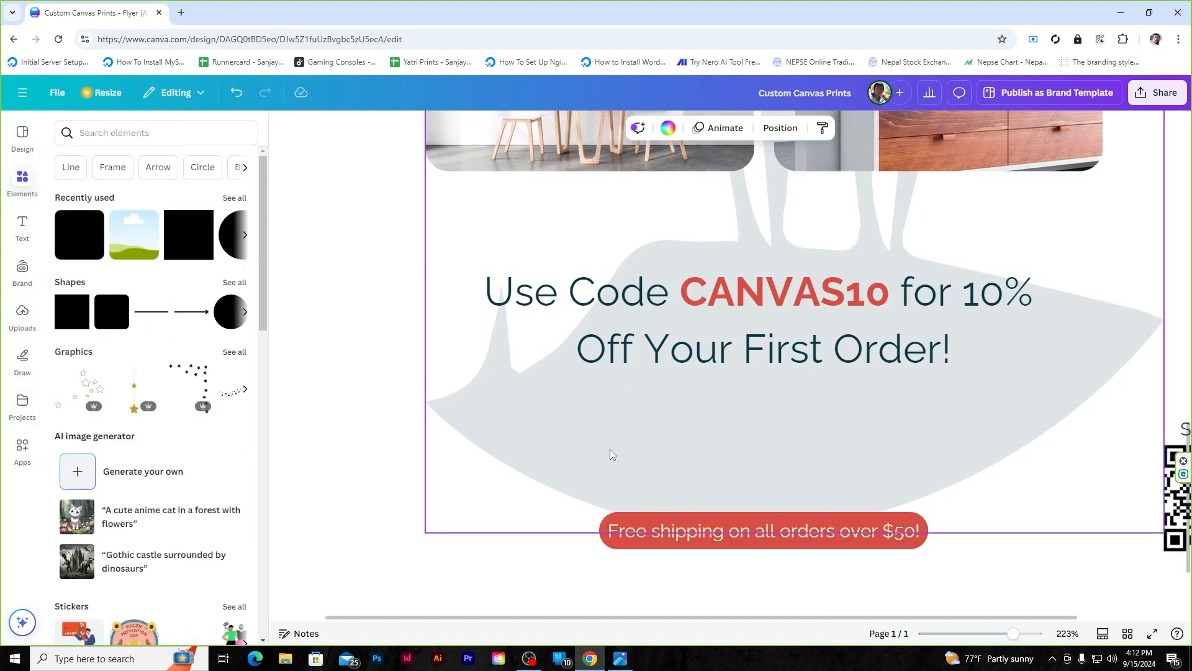
scroll(610, 449, "down", 5, "ctrl")
scroll(938, 386, "up", 5)
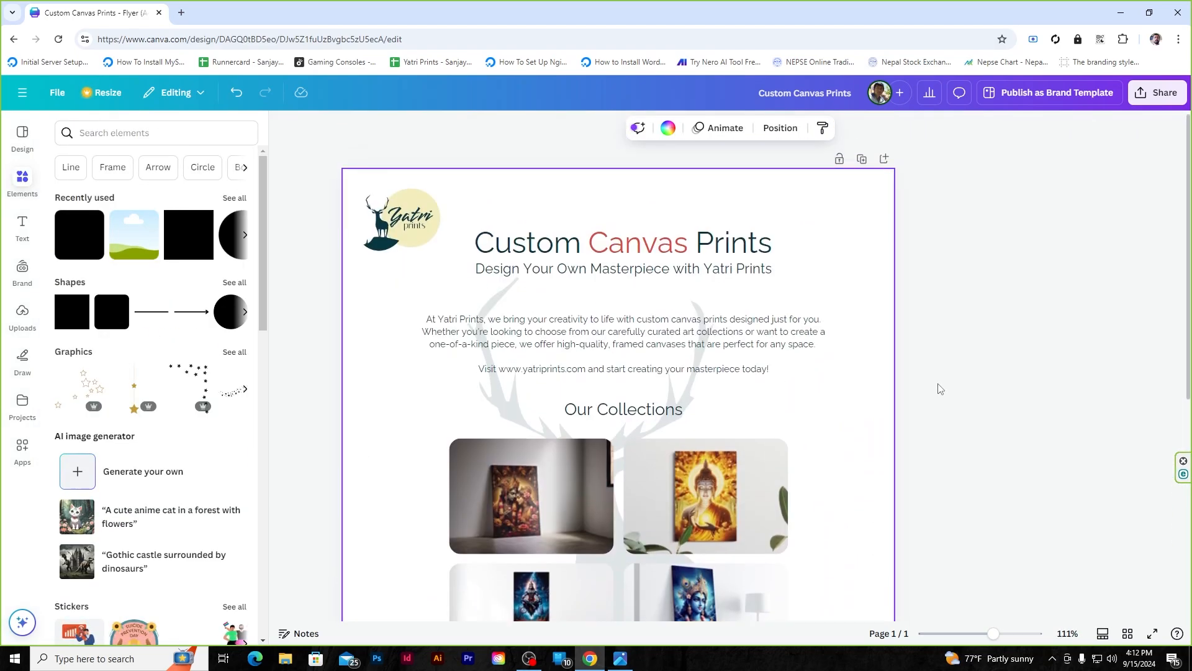
- Add a small red circle and place it beneath the subtitle
scroll(624, 297, "up", 5, "ctrl")
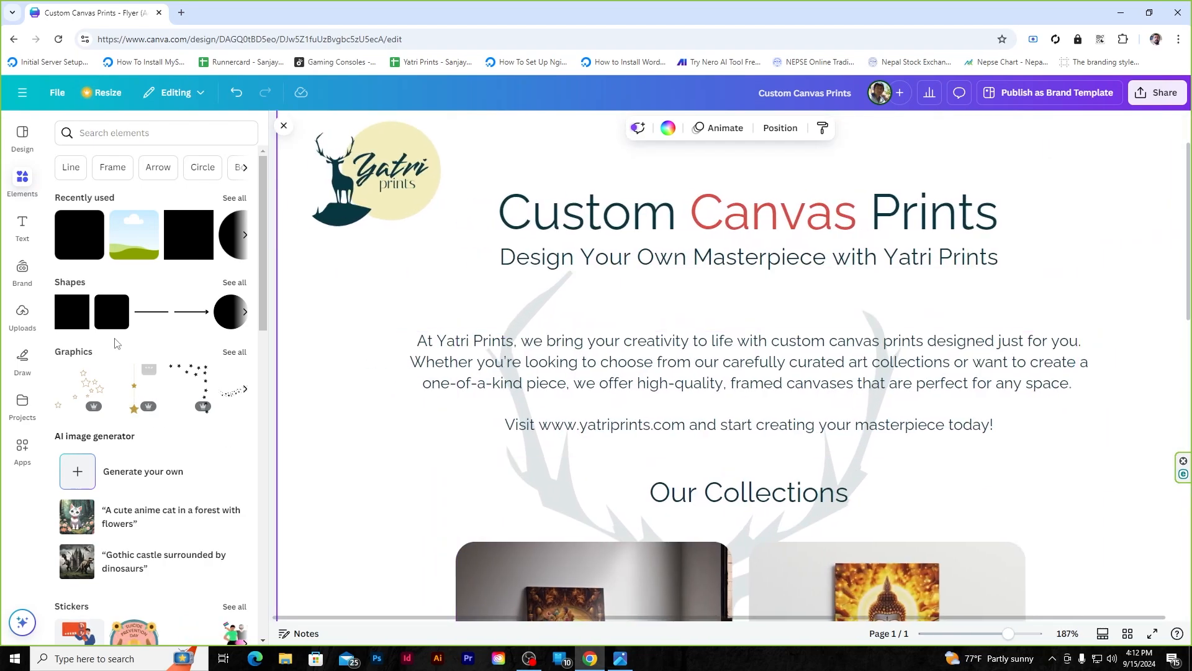
left_click(221, 316)
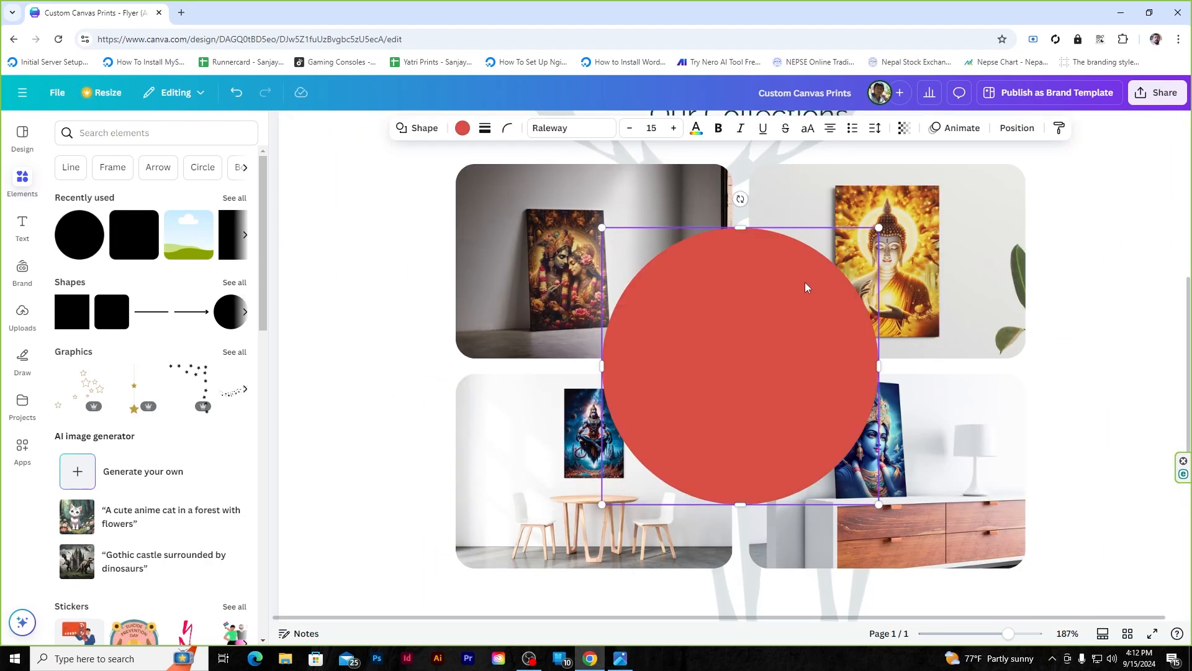
left_click_drag(876, 228, 423, 318)
scroll(424, 318, "up", 3)
left_click_drag(427, 506, 421, 322)
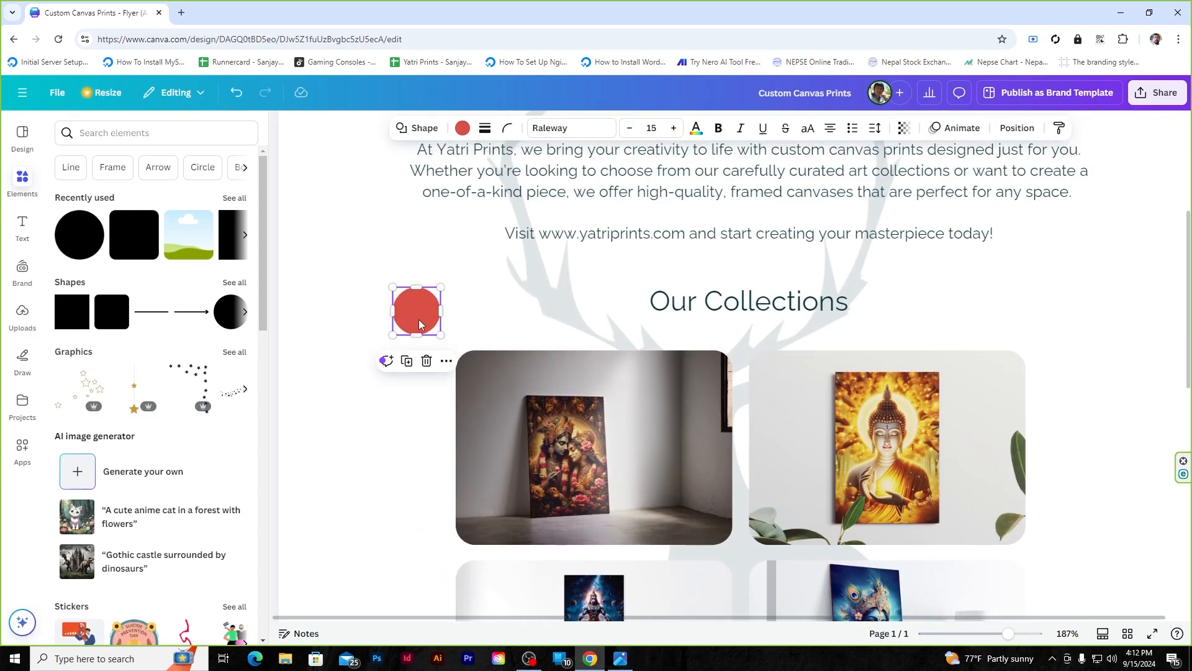
scroll(421, 322, "up", 4)
left_click_drag(430, 584, 828, 390)
scroll(697, 379, "up", 3)
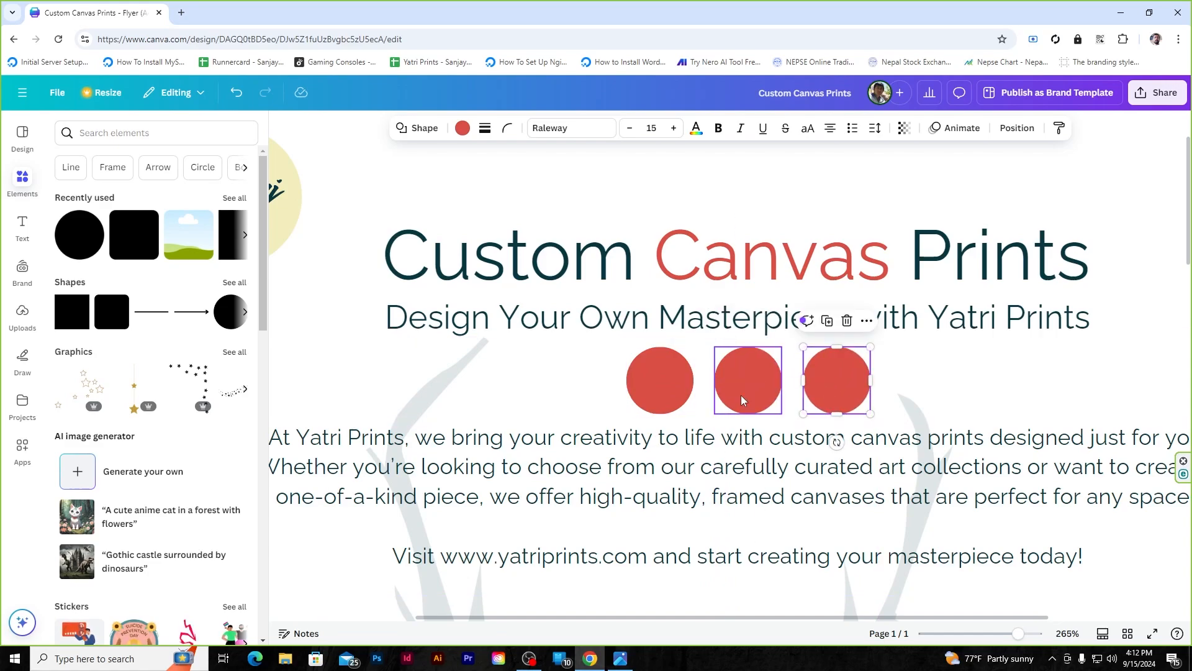
- Recolour the middle circle cream and the third circle orange
left_click(743, 400)
left_click(463, 128)
left_click(101, 345)
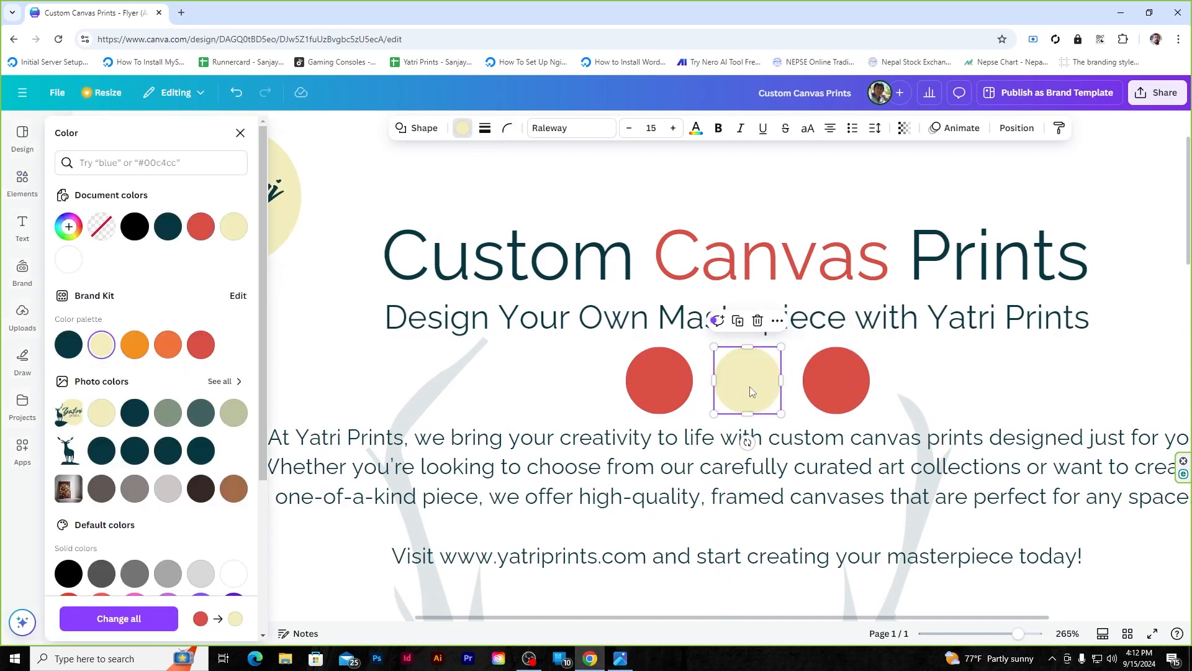
left_click(829, 388)
left_click(462, 130)
left_click(468, 130)
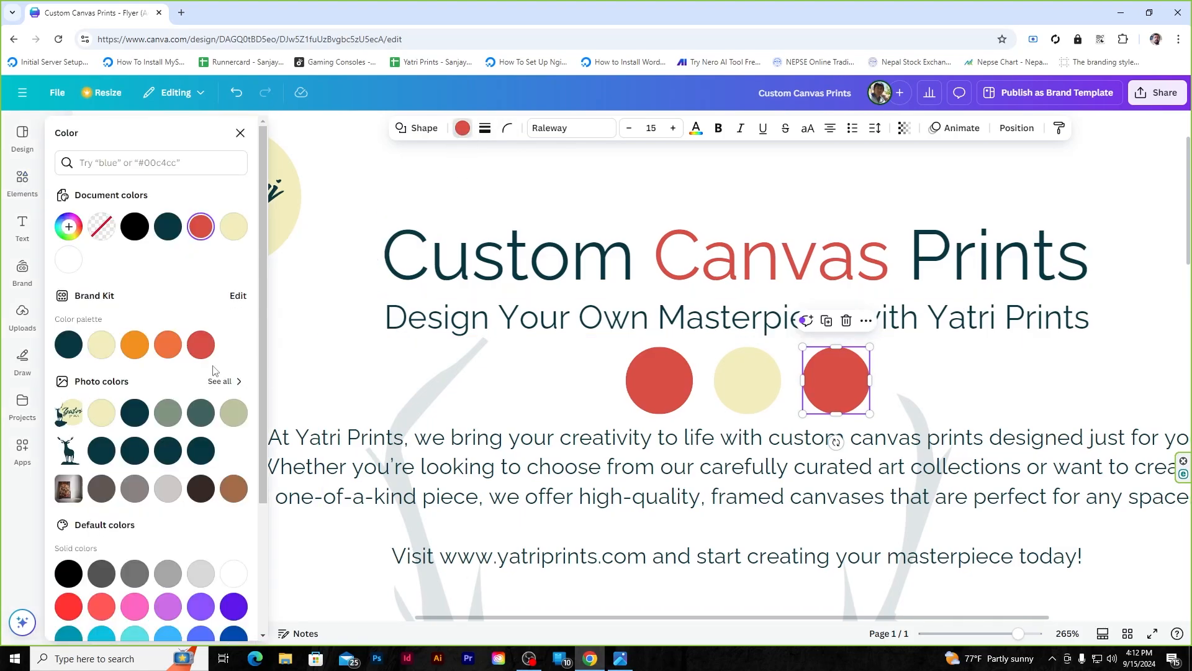
left_click(134, 344)
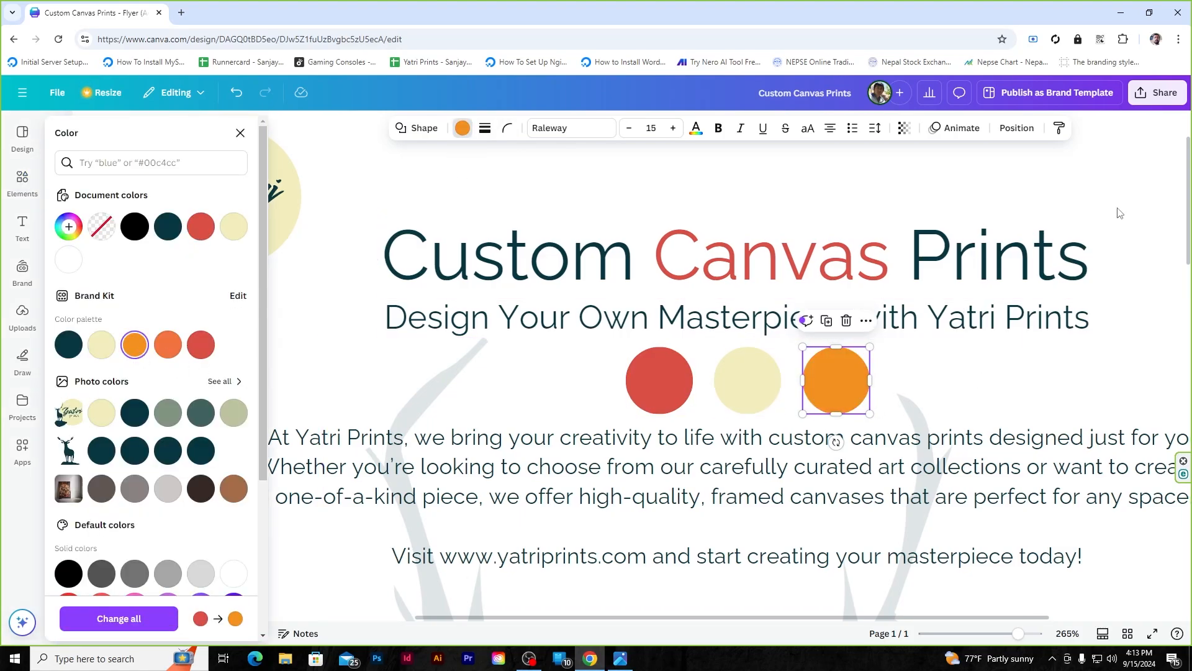
scroll(944, 317, "down", 5)
left_click(944, 317)
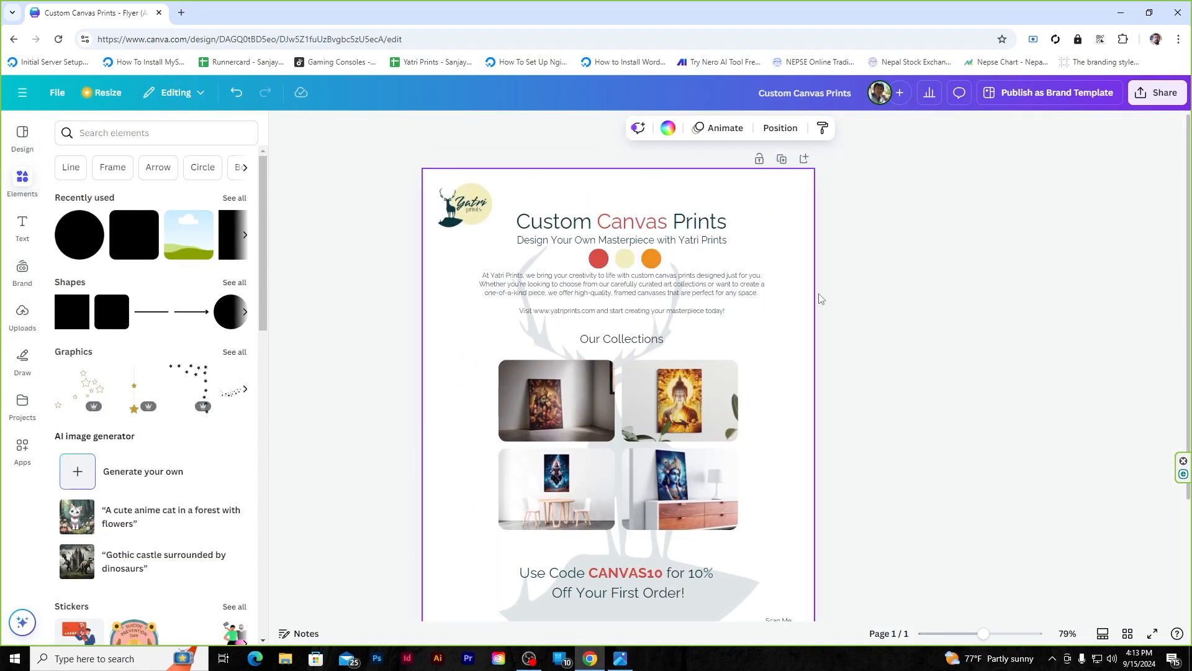
- Search the elements library for 'spark' and filter to graphics
scroll(624, 233, "up", 2)
scroll(679, 433, "down", 3)
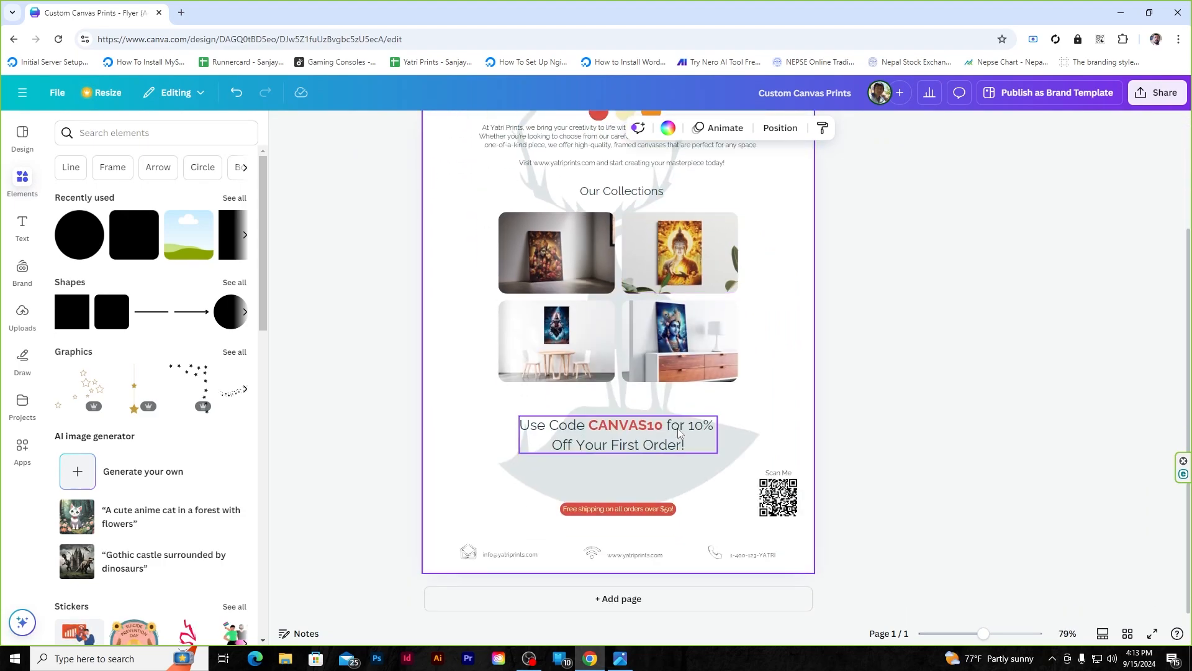
scroll(615, 426, "up", 5)
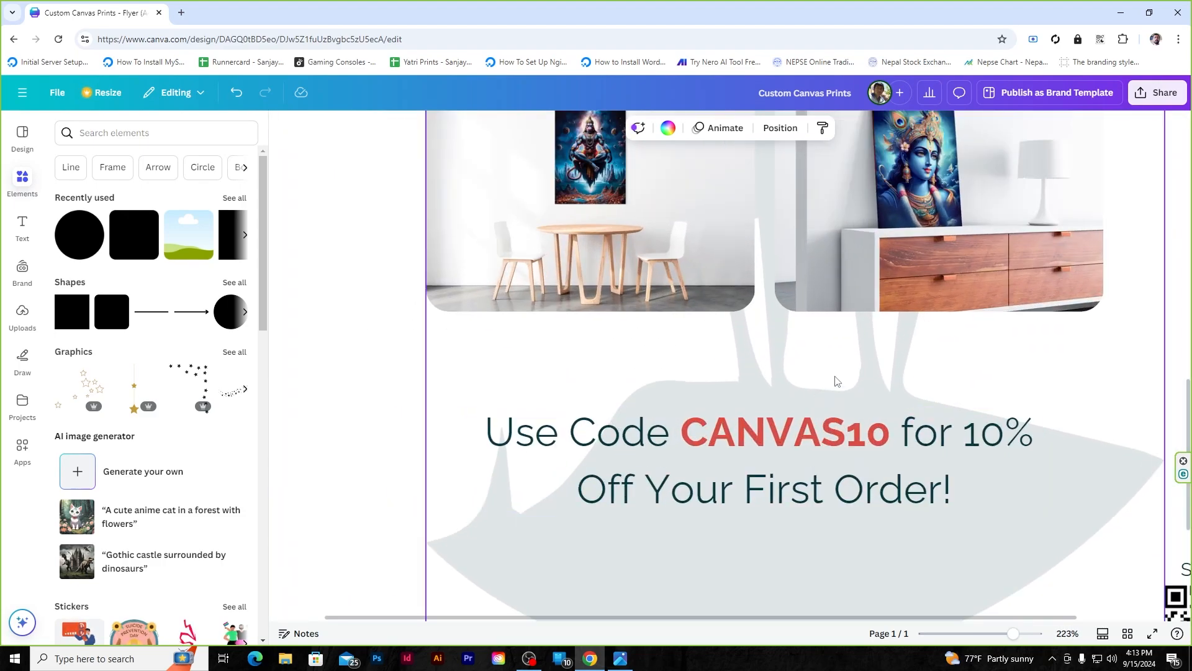
left_click(129, 133)
type("spark")
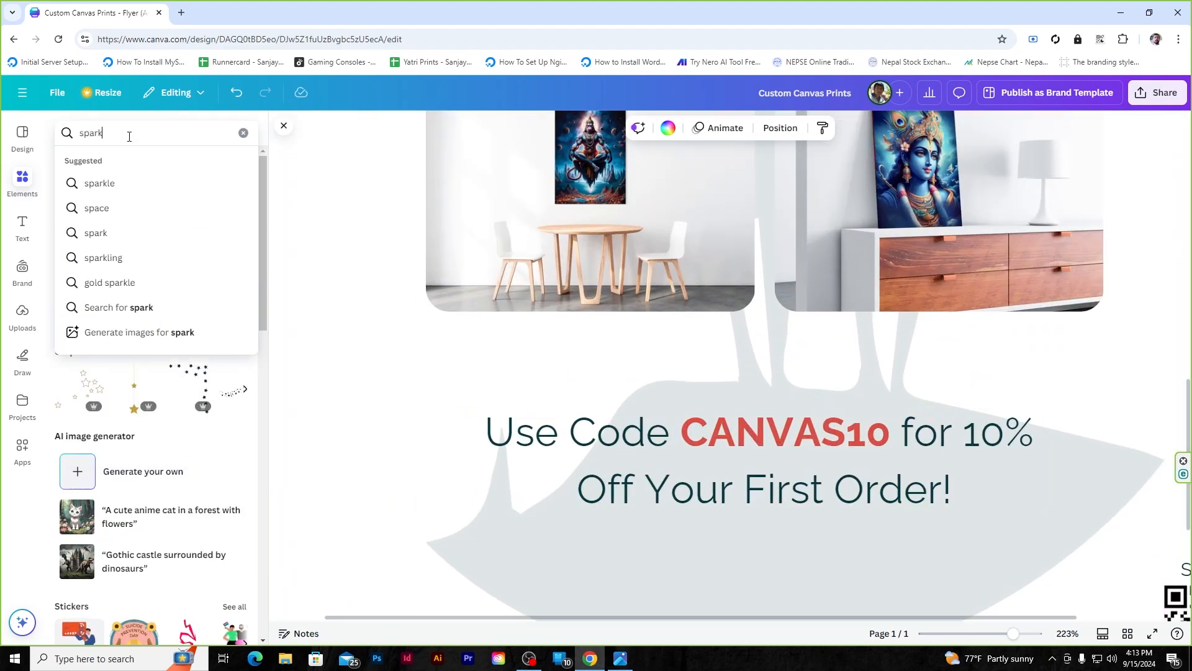
key("Return")
left_click(109, 168)
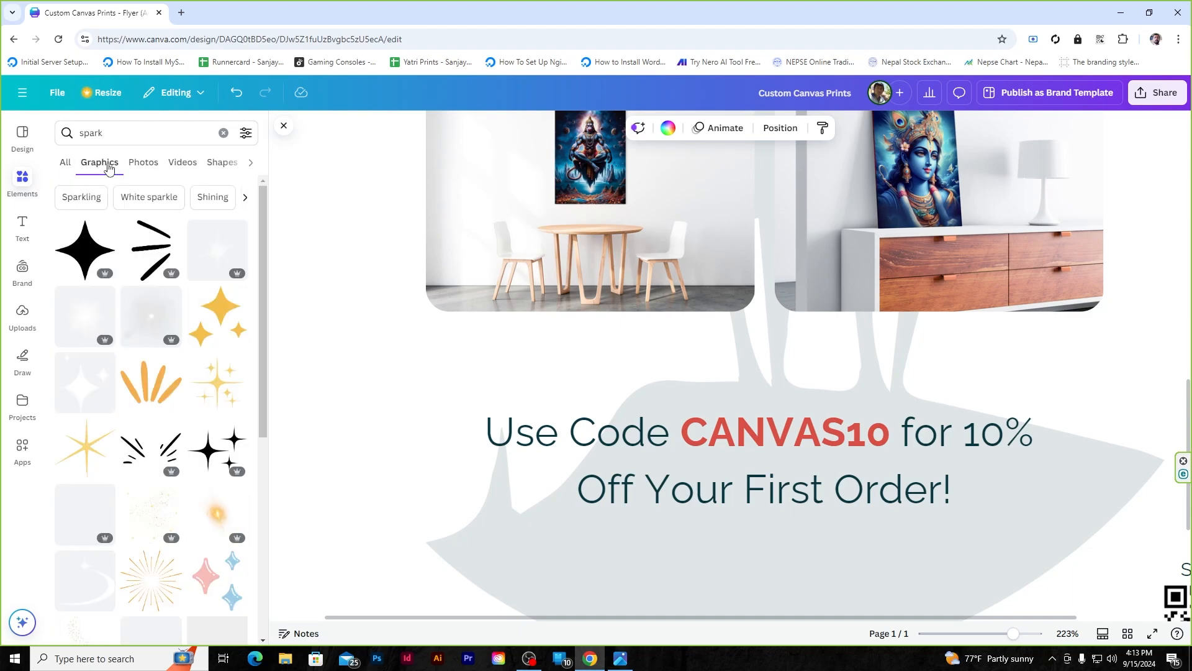
scroll(149, 451, "down", 6)
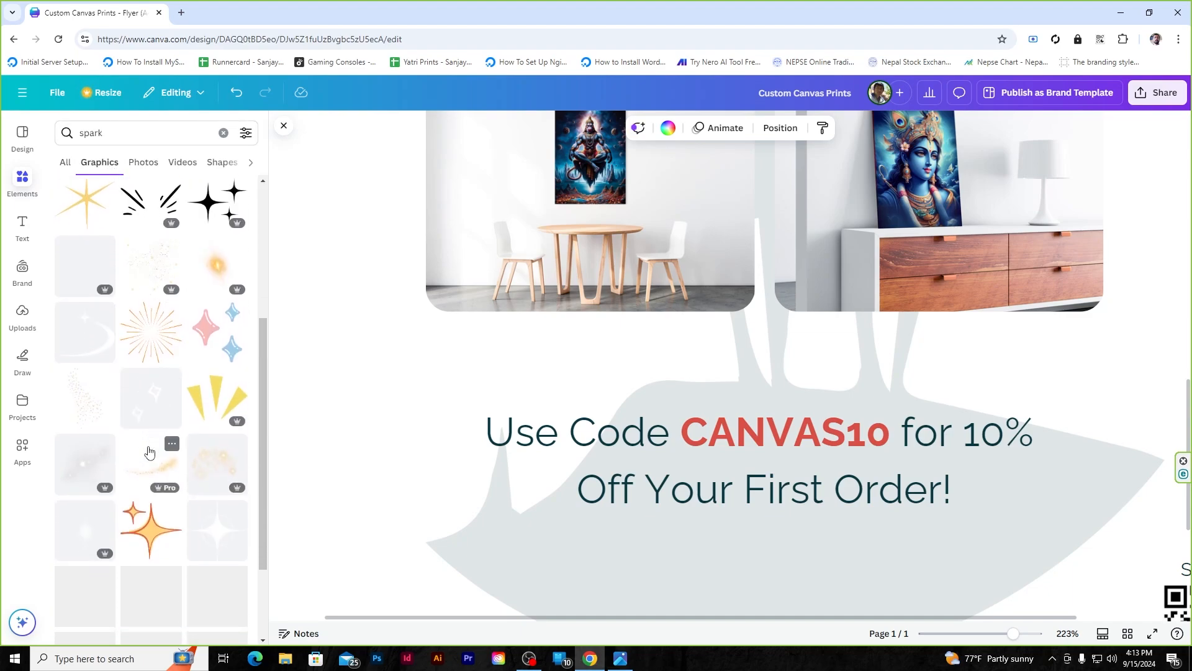
scroll(149, 451, "up", 7)
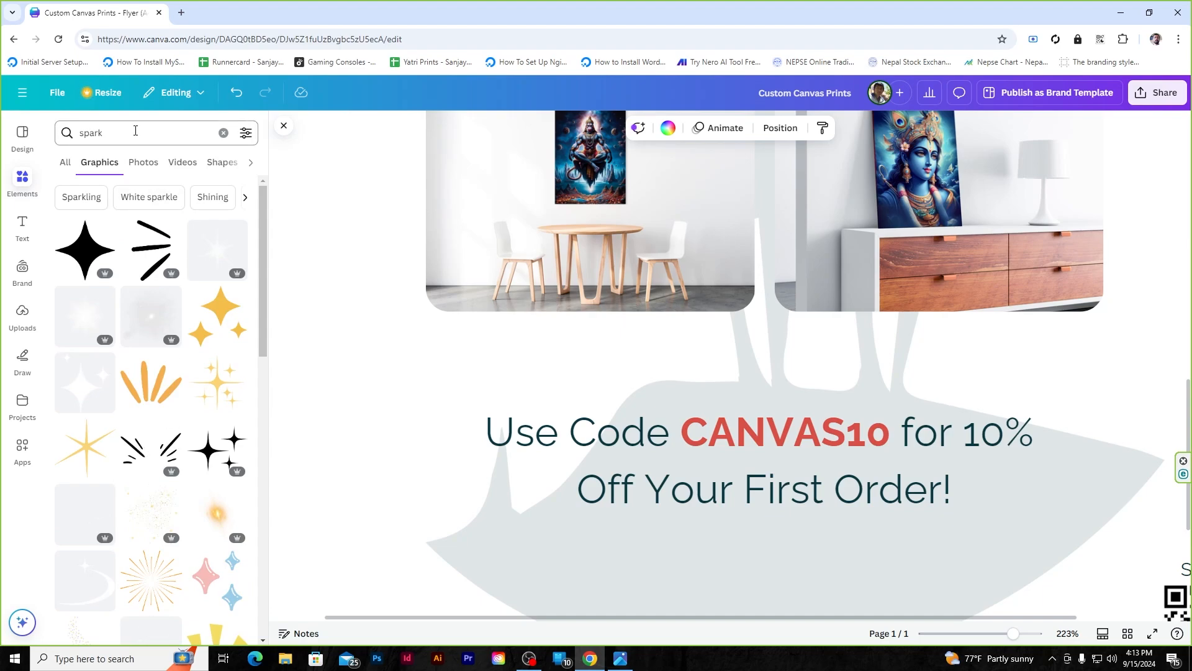
- Add the four-sparkle graphic, shrink it and place it above CANVAS10
left_click(223, 452)
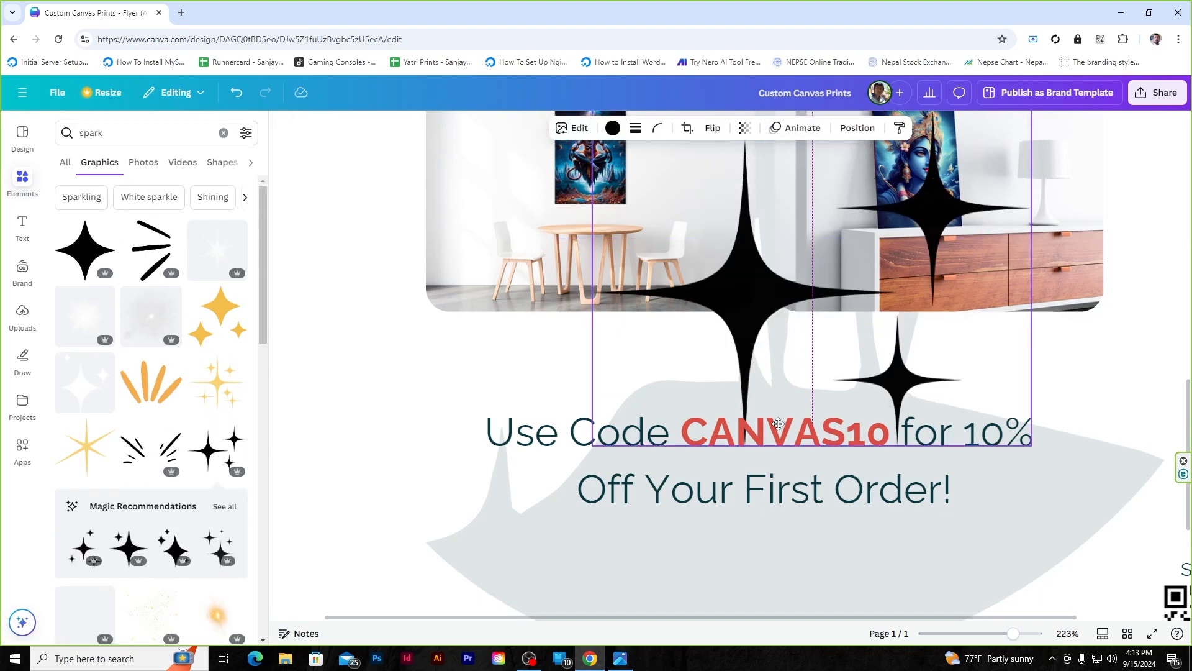
left_click_drag(984, 264, 861, 394)
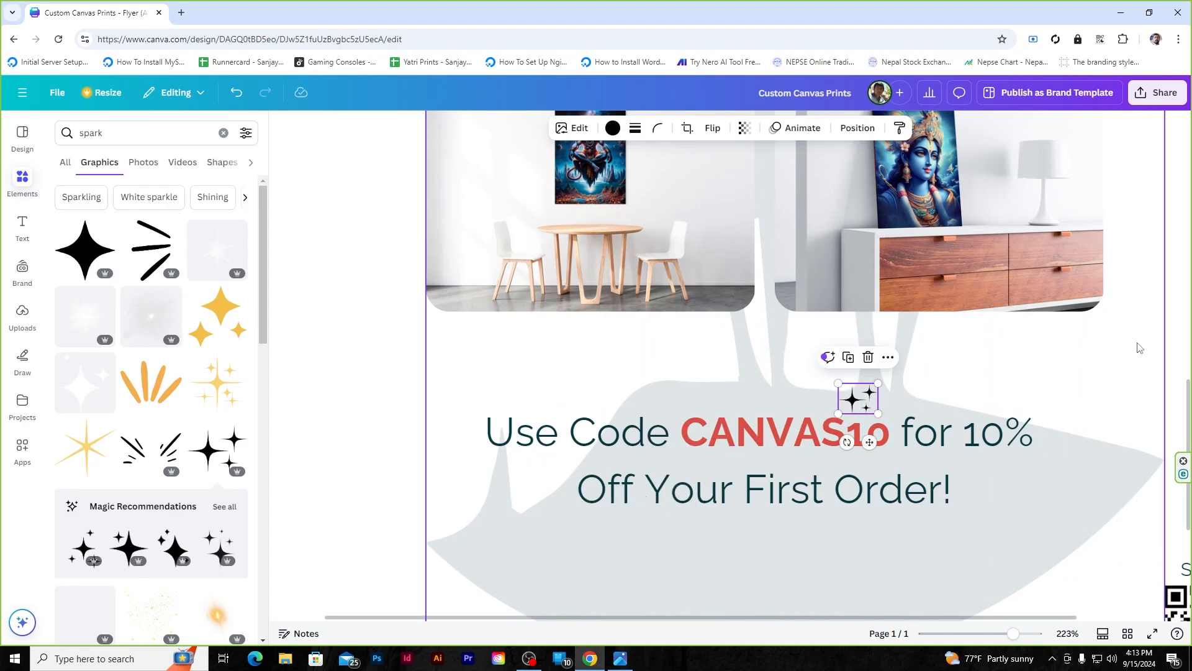
left_click(1065, 345)
scroll(608, 359, "down", 5)
scroll(1042, 310, "up", 5)
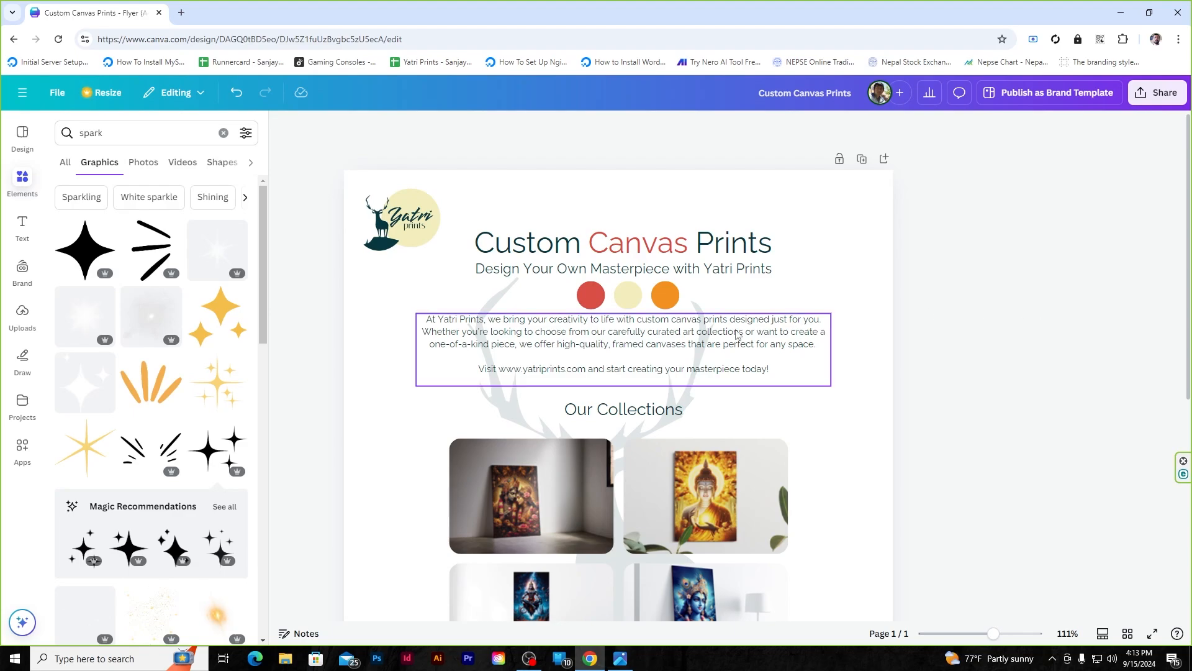
- Apply dark teal to the Custom Canvas Prints title and check the subtitle's text colour
double_click(523, 237)
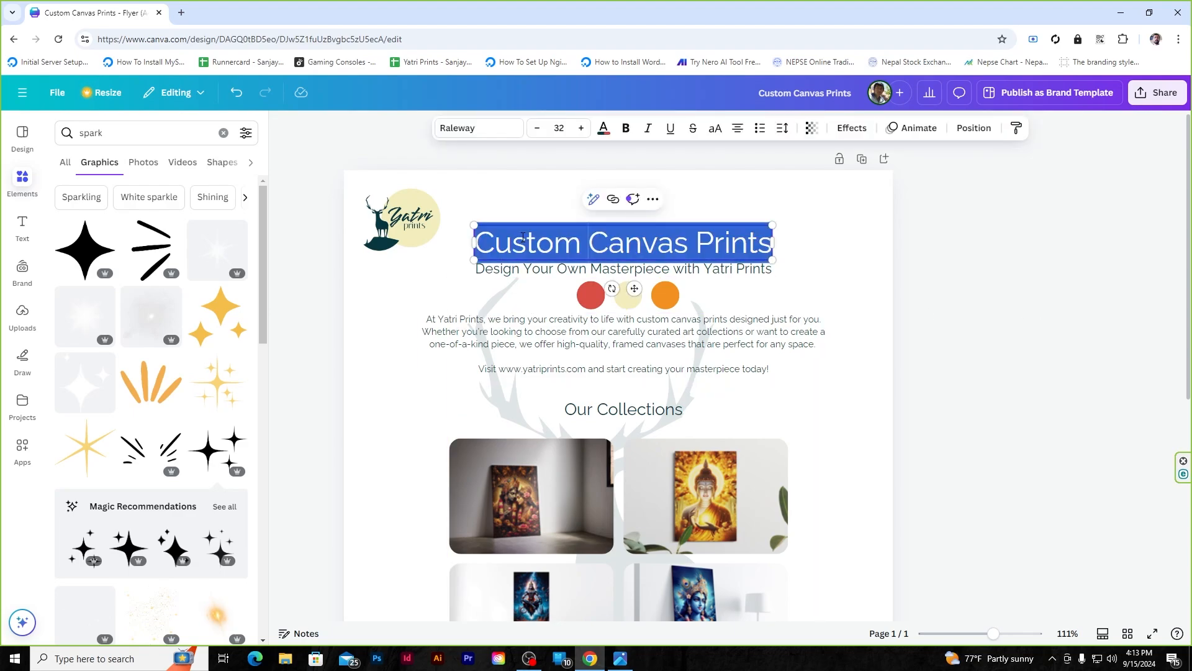
left_click(603, 129)
left_click(660, 344)
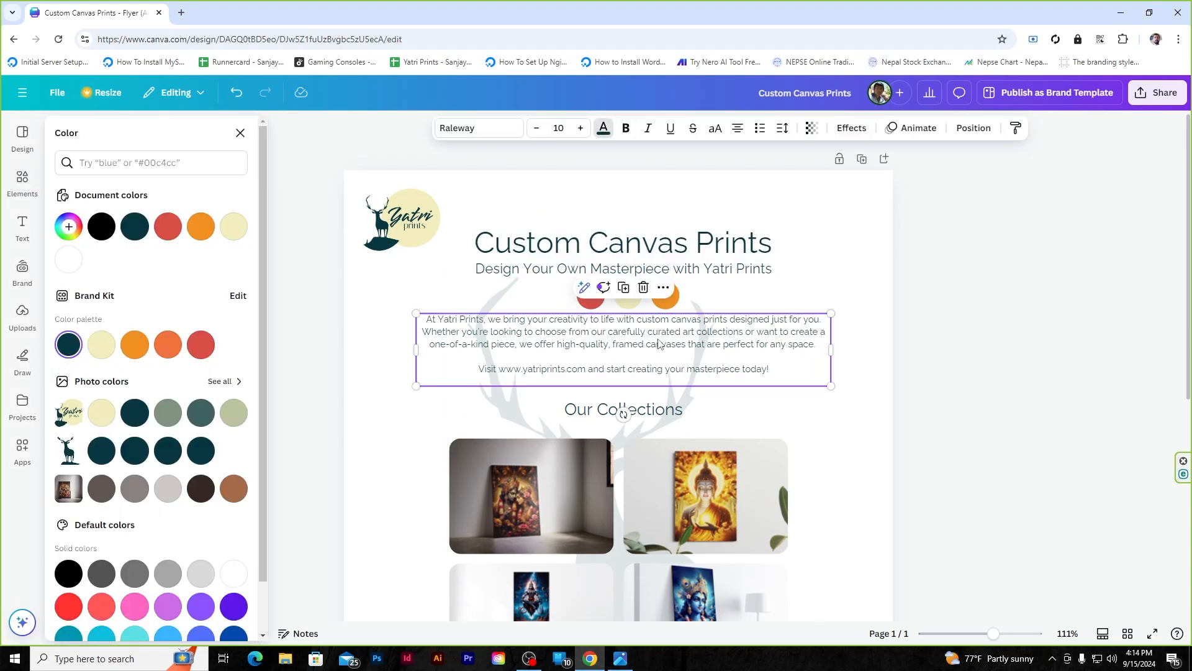
left_click(536, 273)
left_click(604, 129)
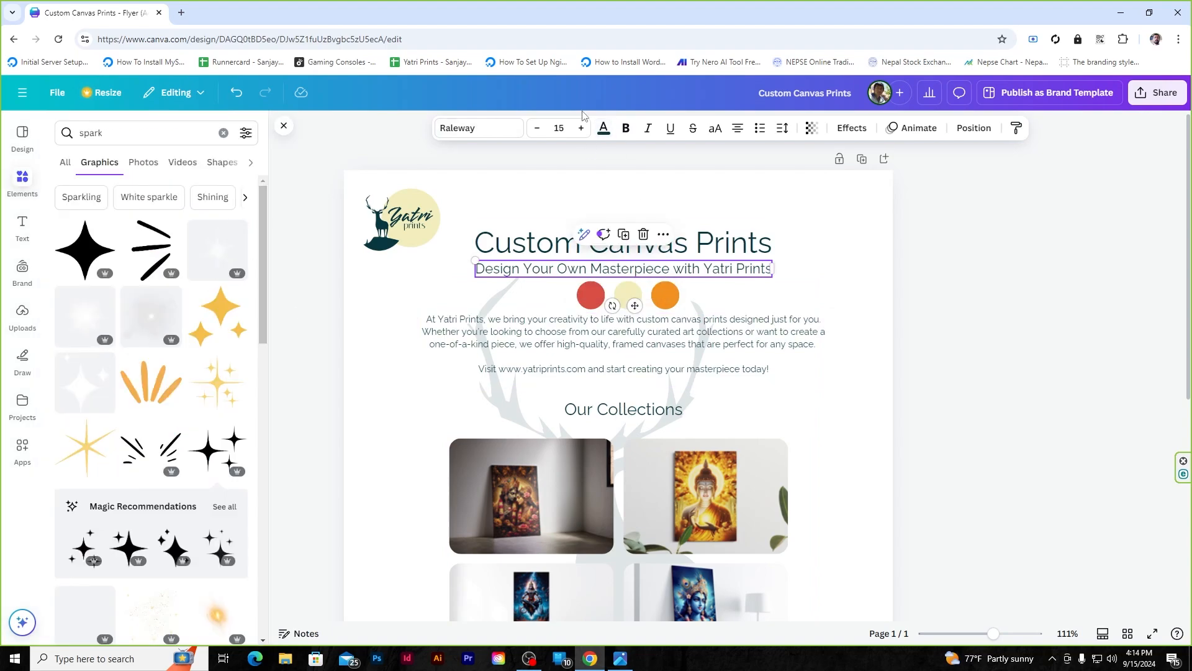
left_click(603, 130)
left_click(76, 345)
left_click(1083, 253)
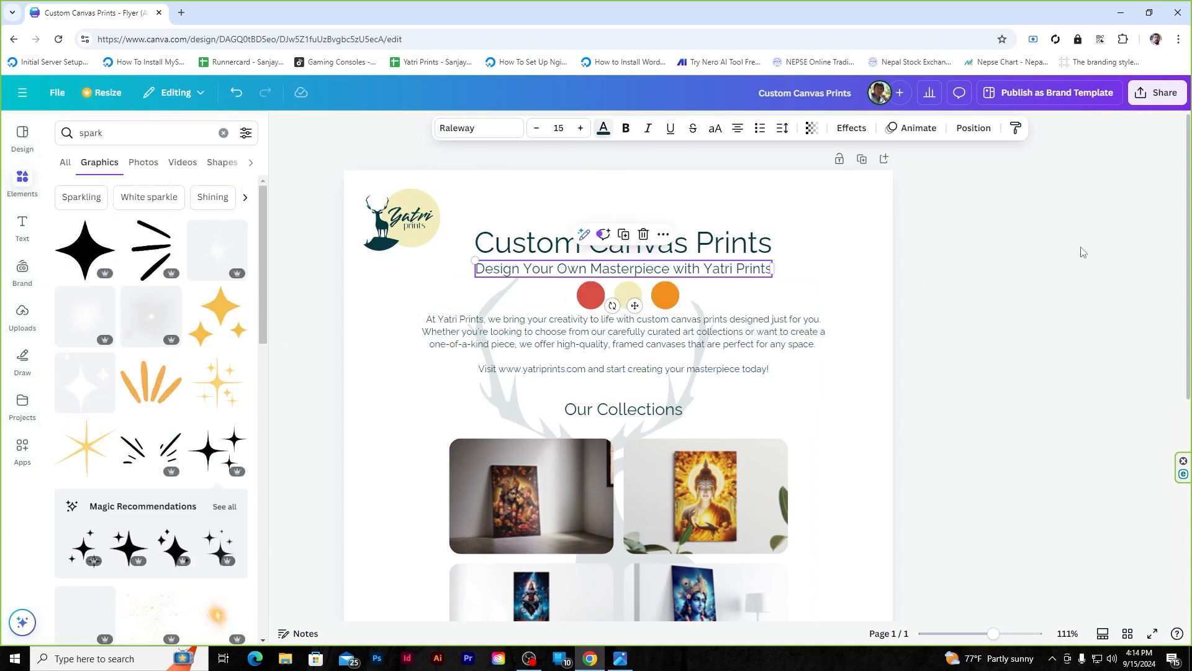
- Try cream on the body paragraph, revert it to dark teal, and check the Our Collections heading
left_click(662, 377)
left_click(604, 128)
left_click(102, 343)
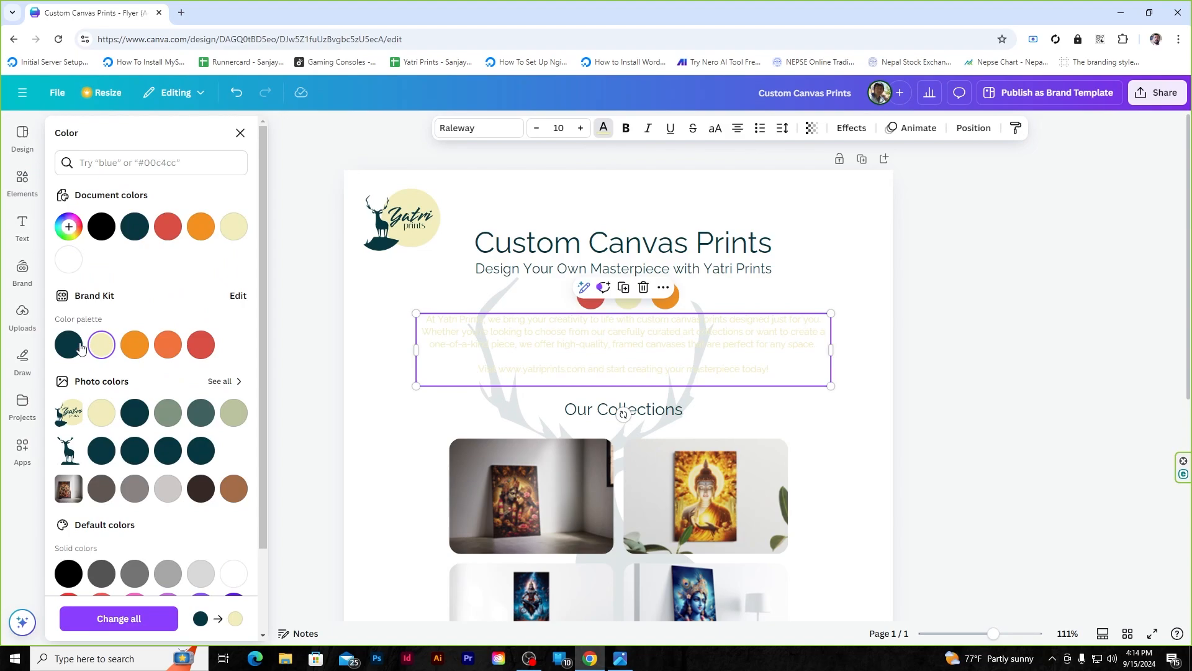
left_click(67, 343)
left_click(1045, 240)
left_click(658, 409)
left_click(604, 129)
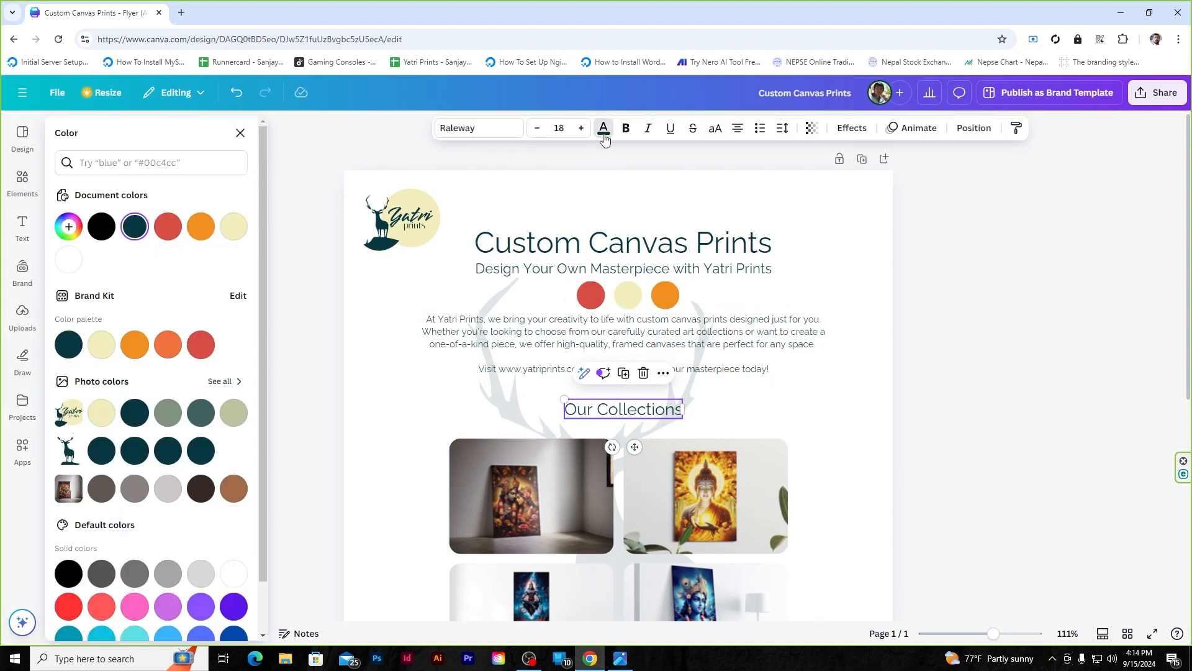
left_click(1116, 261)
- Check the text colours of the discount code line and the Free shipping text
scroll(1019, 314, "down", 6)
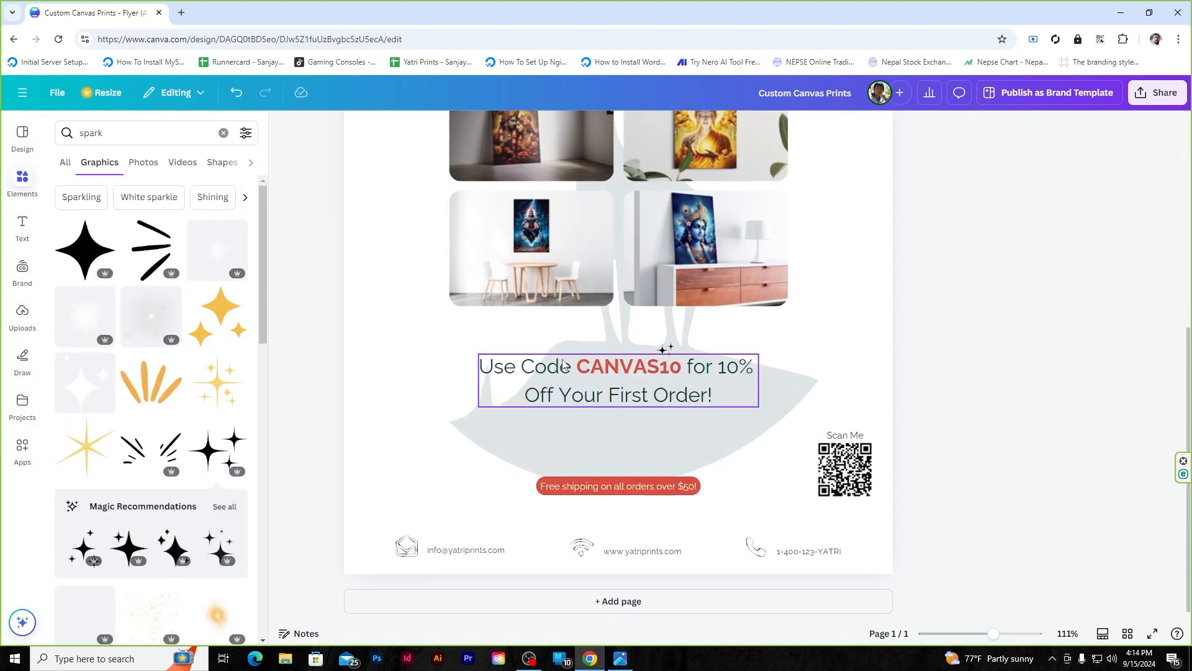
left_click(568, 362)
left_click(606, 129)
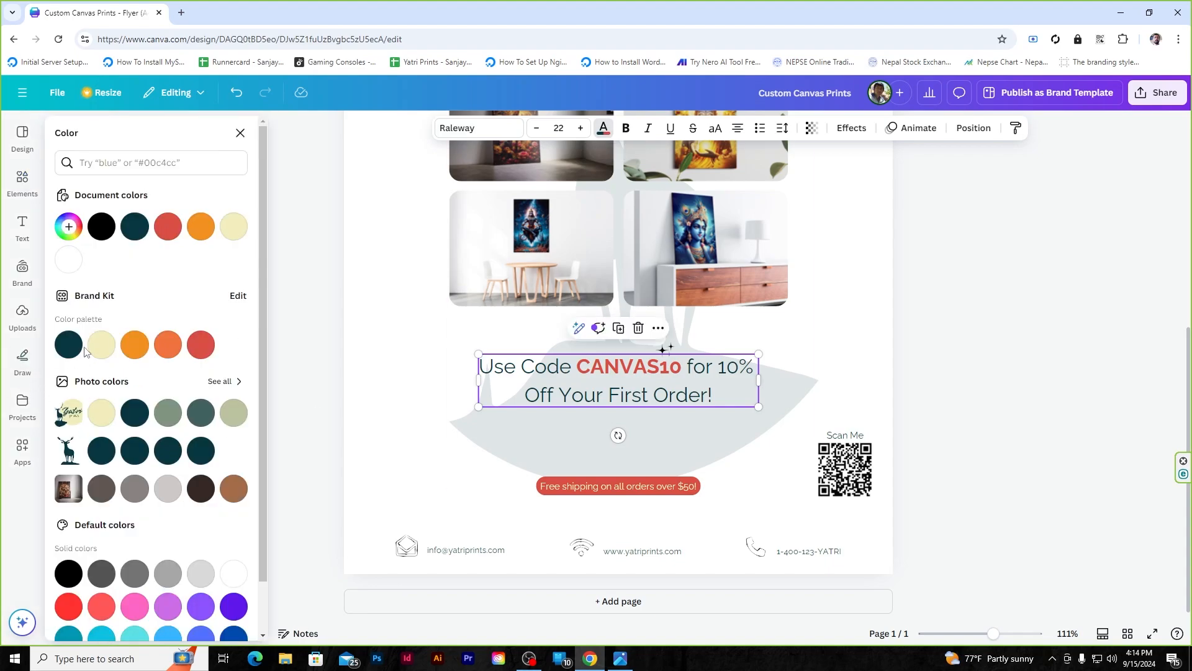
left_click(1014, 338)
double_click(628, 491)
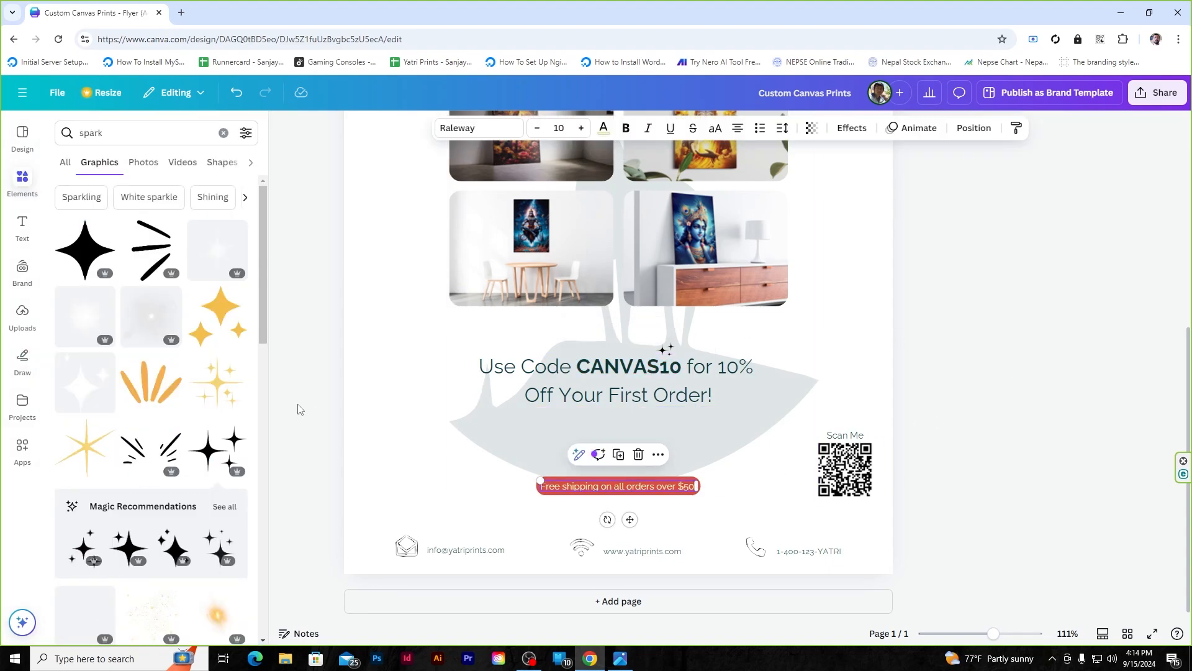
left_click(602, 130)
left_click(1024, 315)
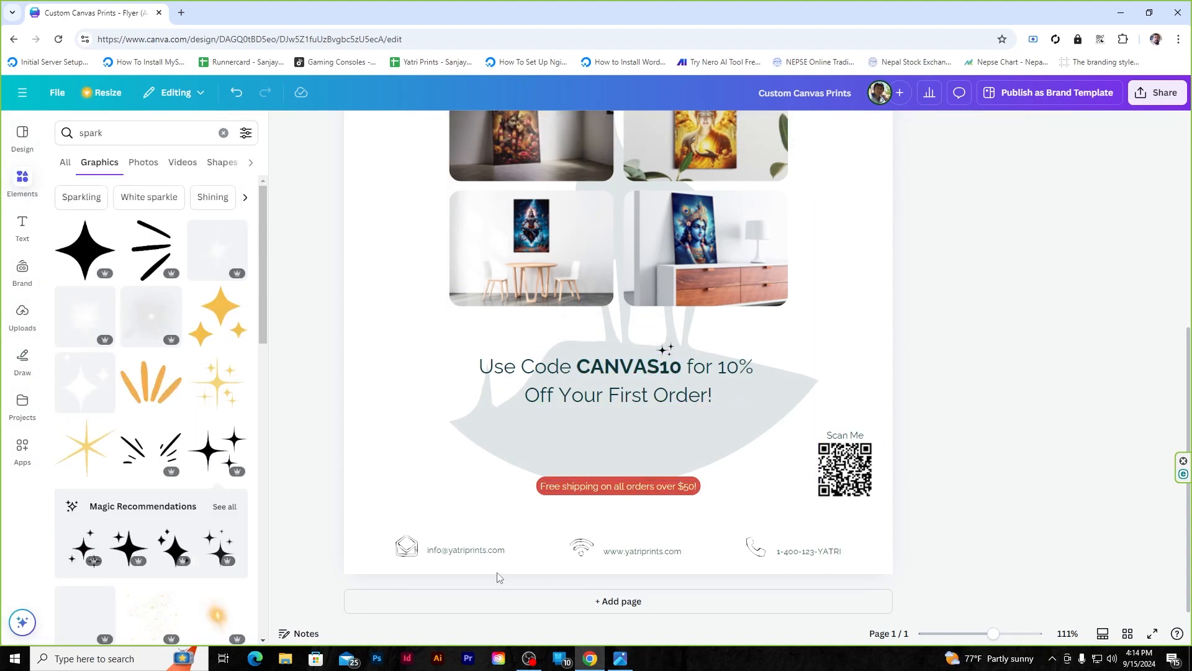
- Select the contact email, website and phone texts together and review their colour
left_click(482, 553)
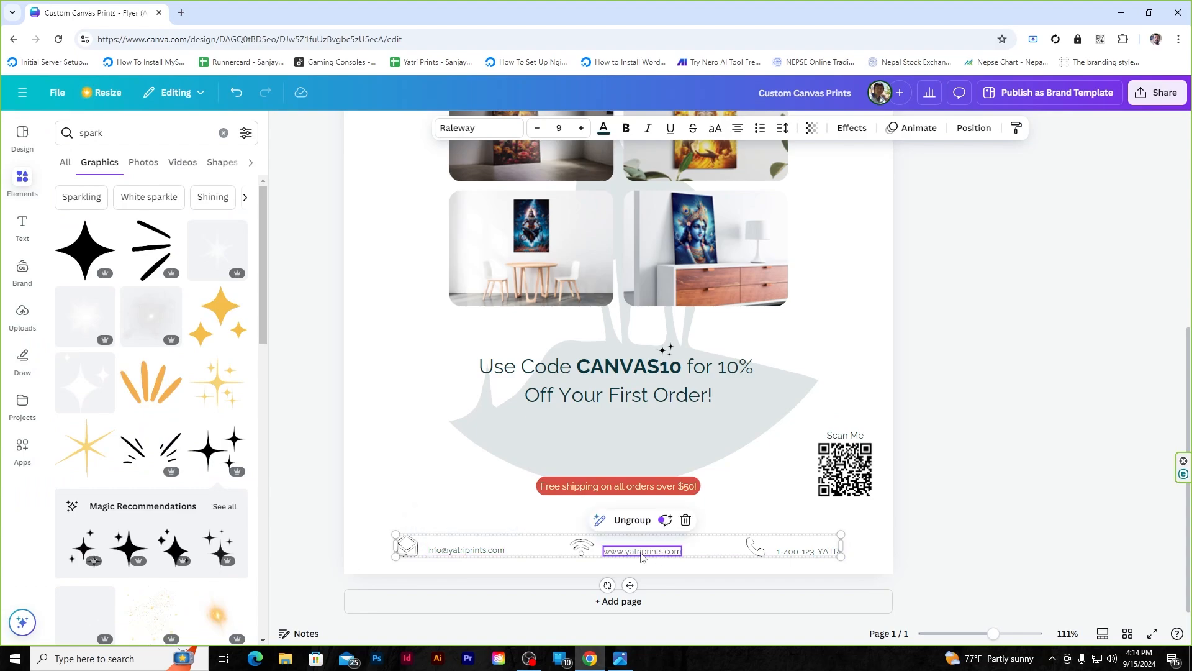
right_click(658, 556)
left_click(1083, 412)
left_click(483, 553)
left_click(642, 552, "shift")
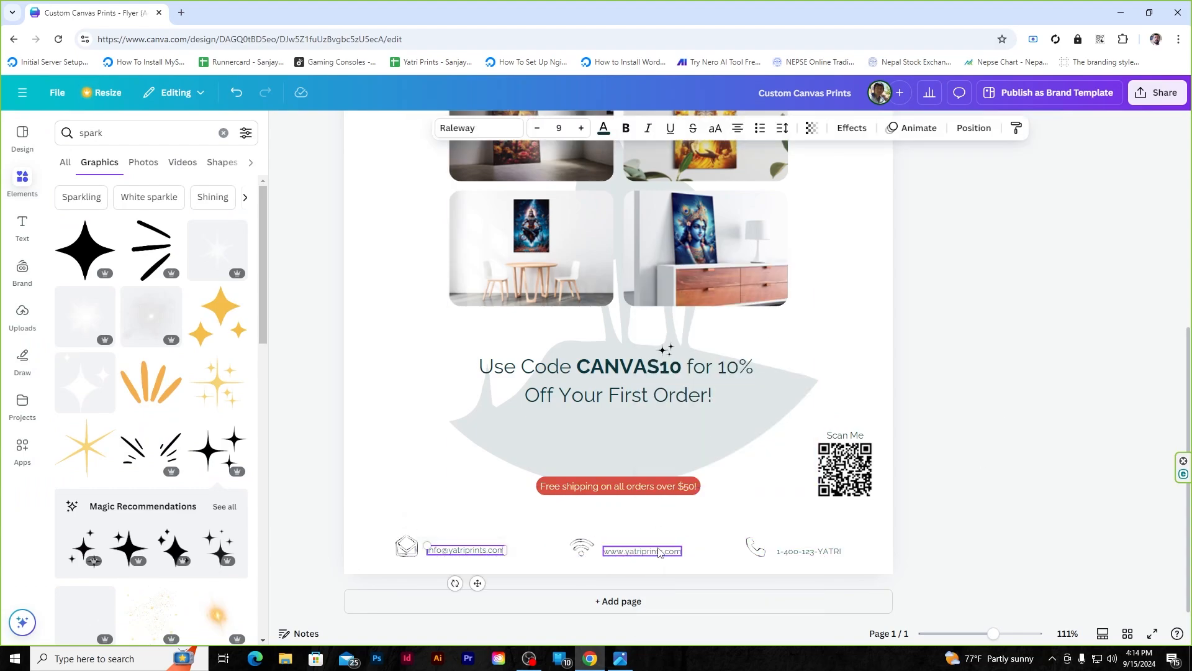
left_click(797, 554, "shift")
left_click(603, 128)
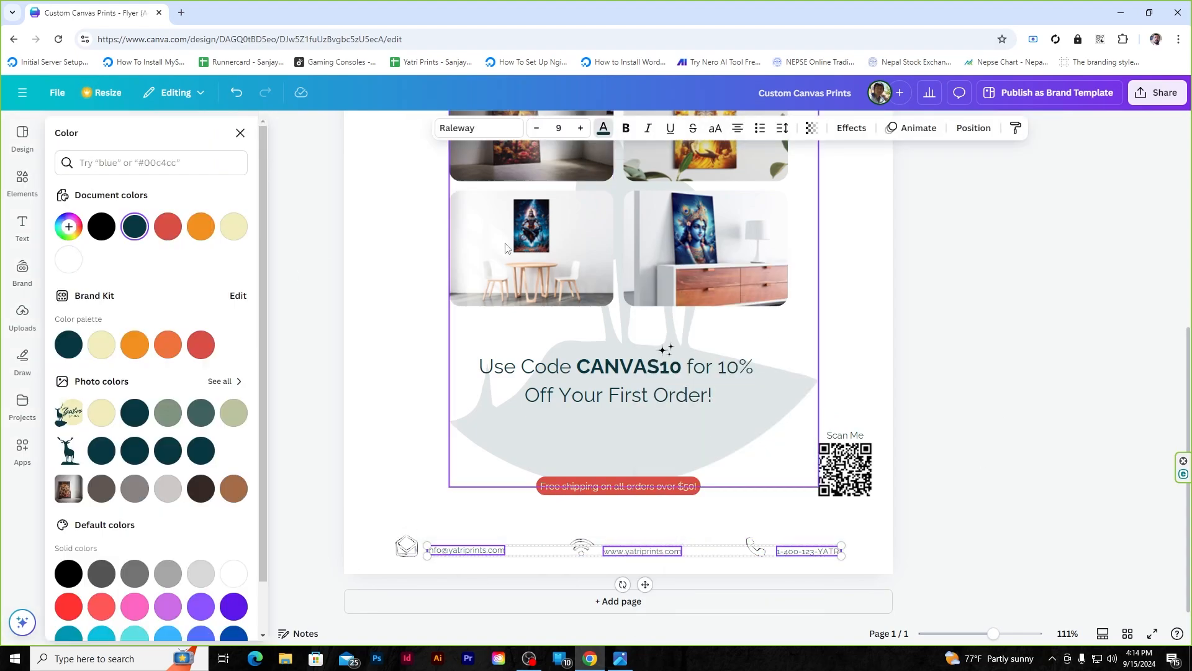
left_click(603, 128)
left_click(825, 261)
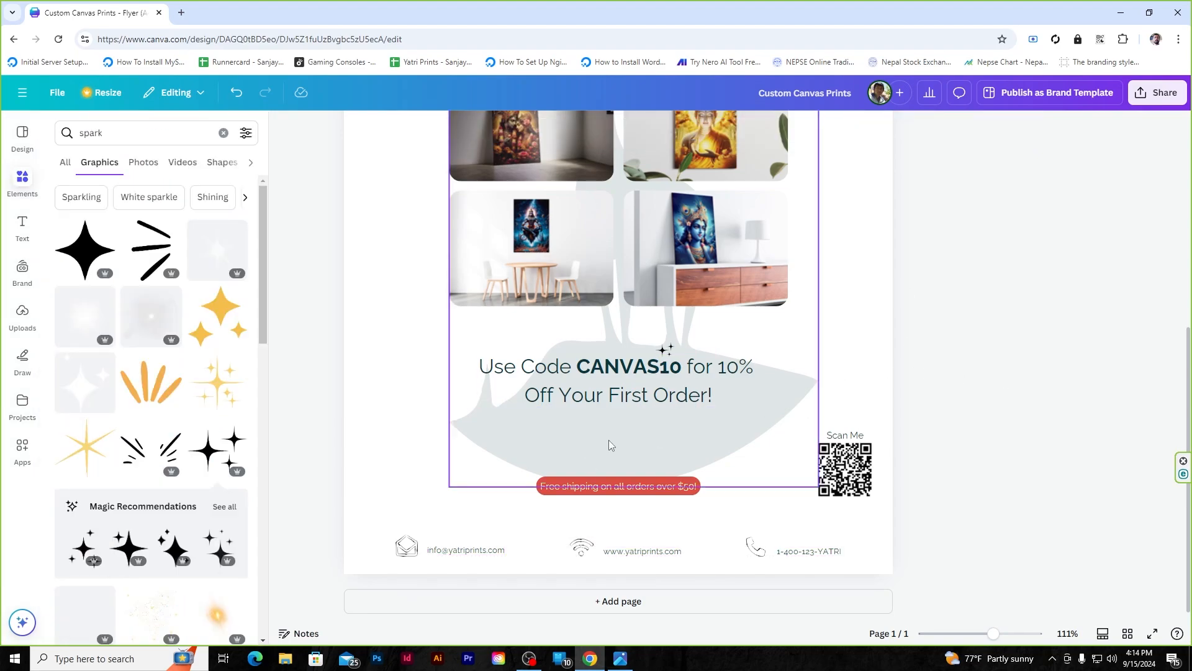
- Turn the word CANVAS10 in the discount line red
scroll(608, 446, "up", 6)
scroll(608, 446, "down", 5)
scroll(609, 443, "down", 2)
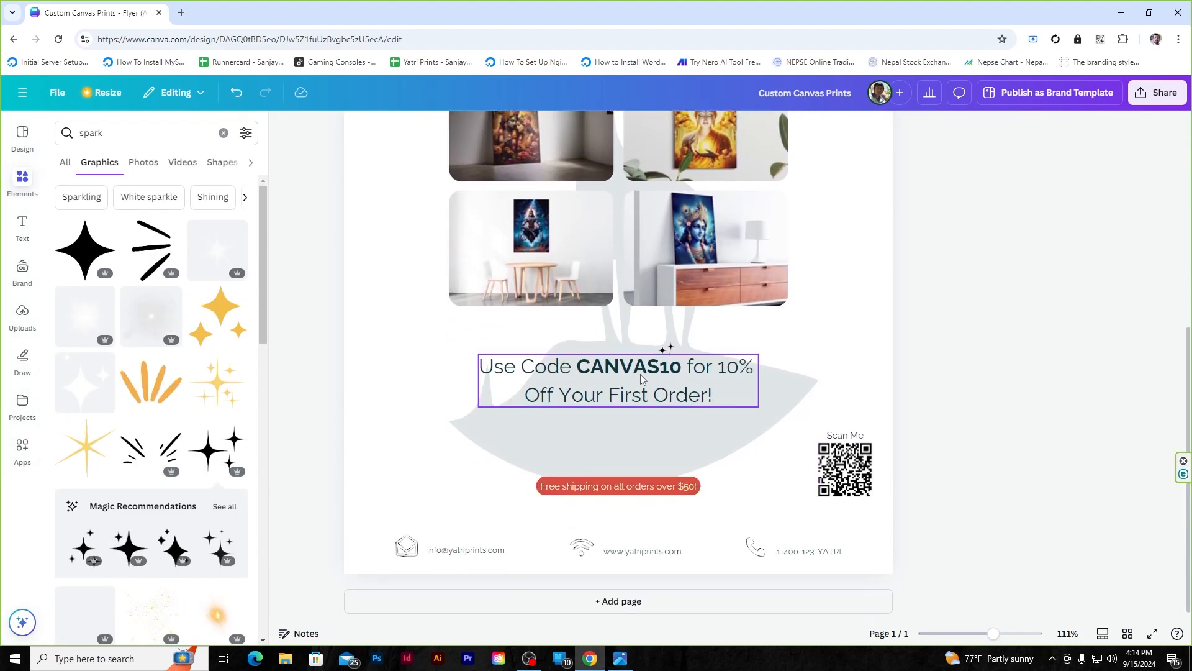
left_click(638, 373)
double_click(624, 374)
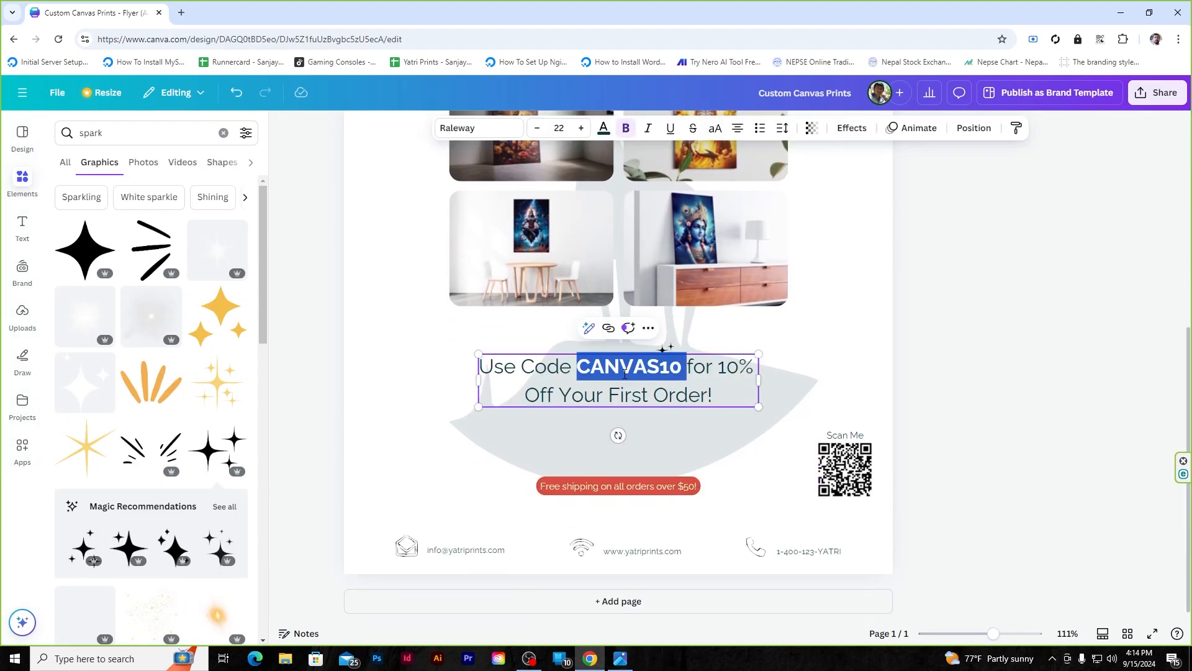
left_click(602, 130)
left_click(199, 341)
left_click(967, 293)
scroll(603, 365, "up", 3)
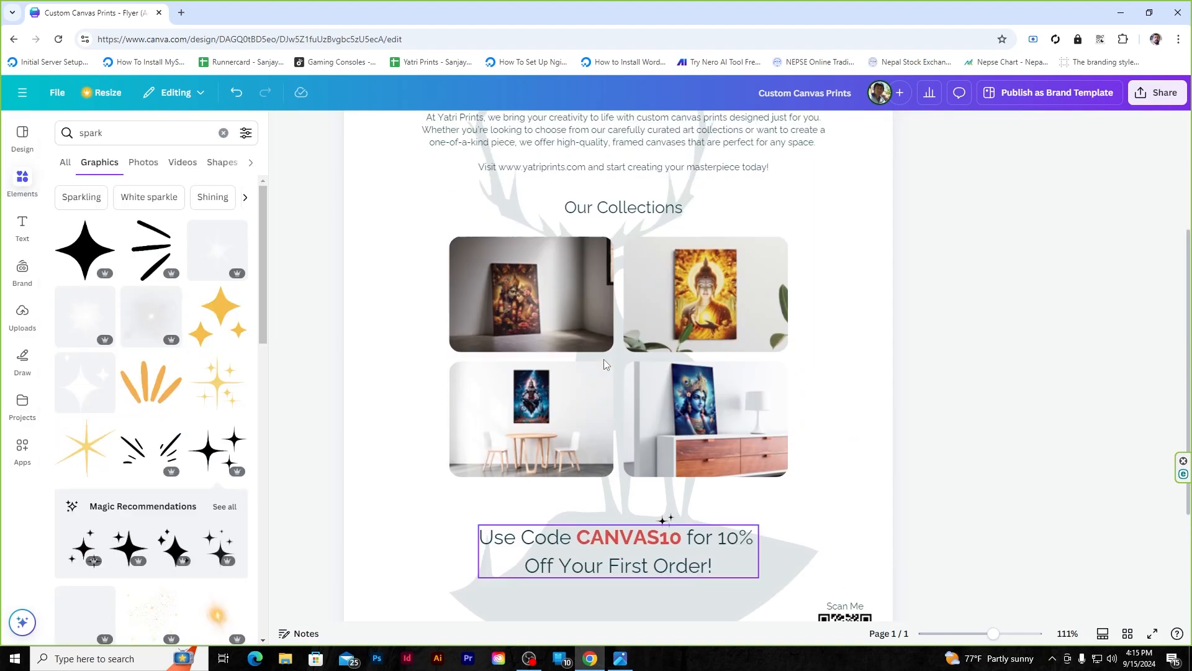
scroll(606, 364, "up", 2)
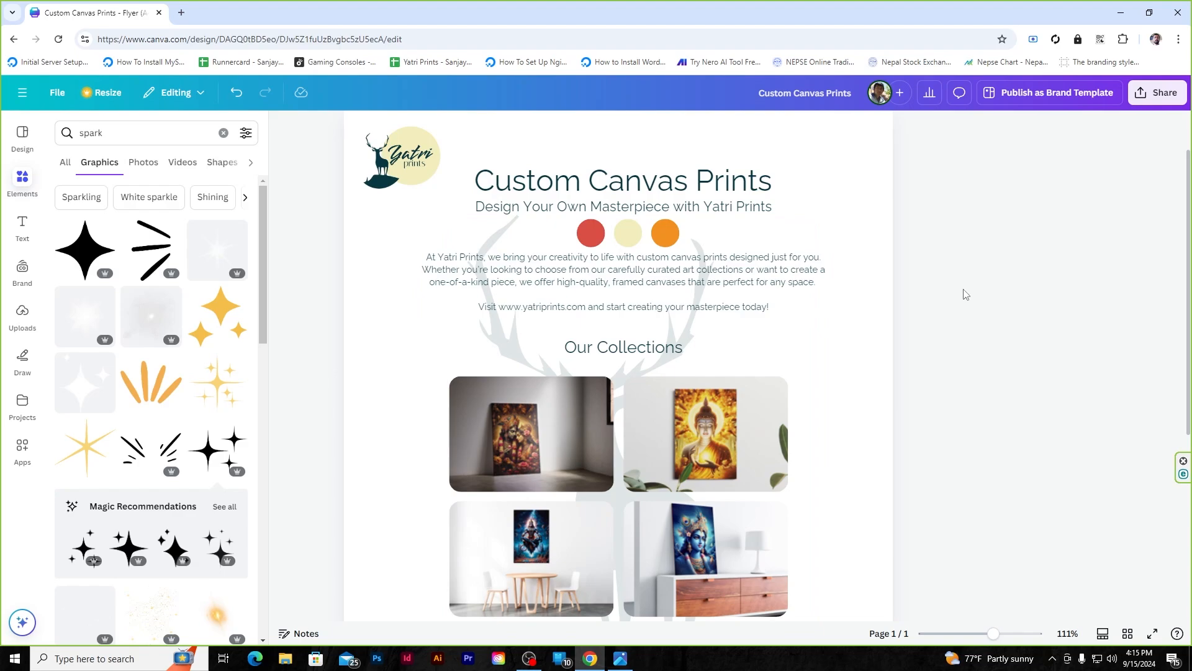
scroll(966, 294, "up", 1)
- Show rulers and guides, then snap the logo onto the left margin guide
left_click(283, 125)
left_click(55, 95)
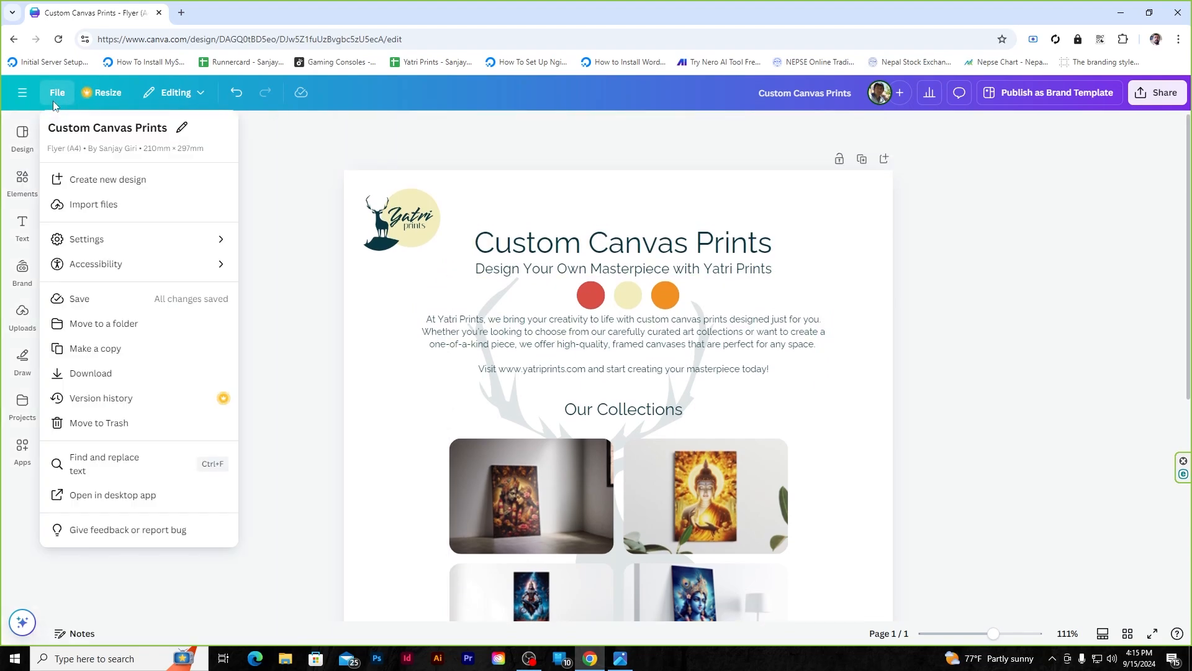
mouse_move(143, 240)
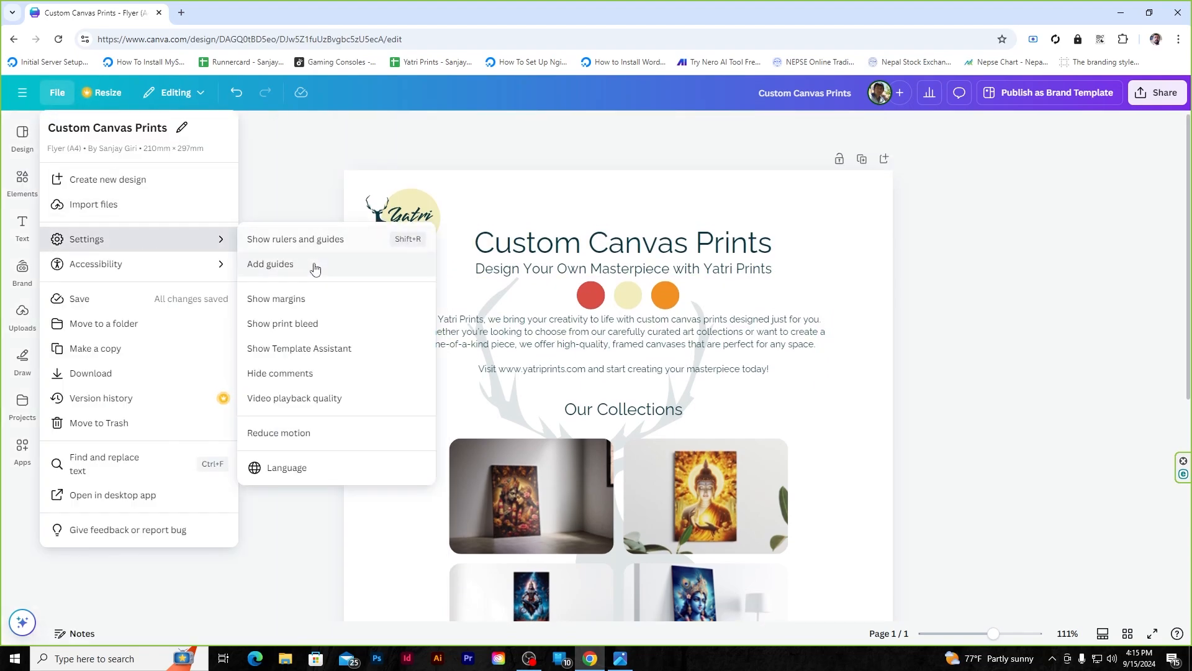
left_click(356, 244)
scroll(407, 215, "up", 5, "ctrl")
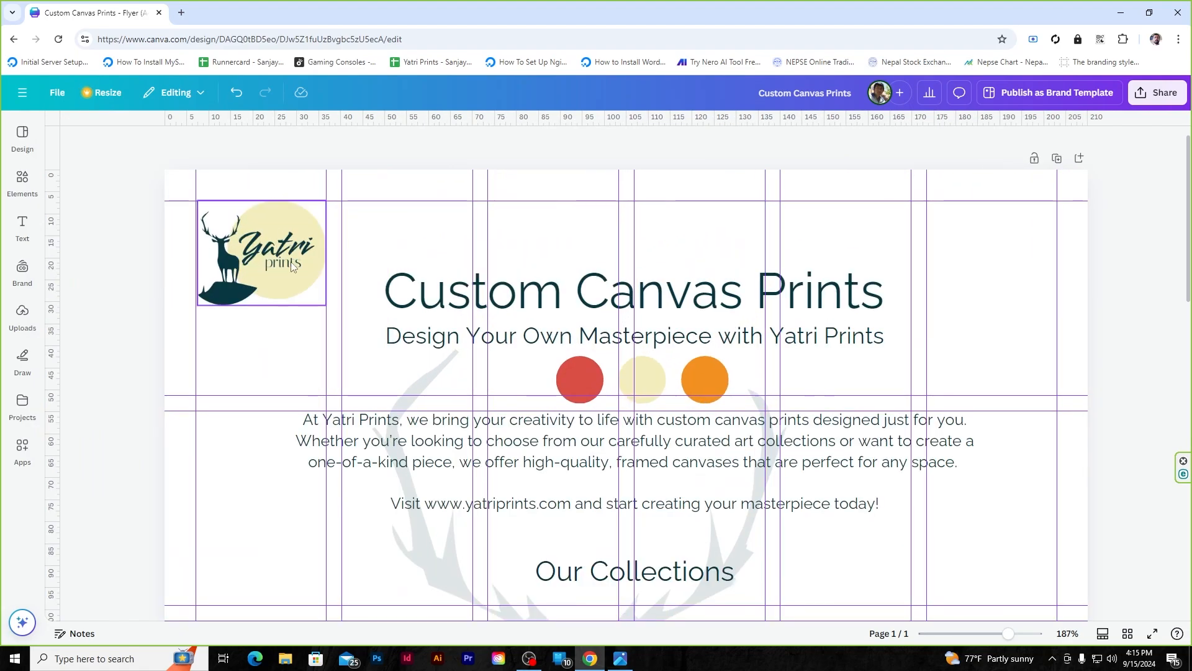
mouse_move(291, 262)
left_mouse_down()
mouse_move(286, 292)
mouse_move(277, 265)
left_mouse_up()
left_click(1147, 238)
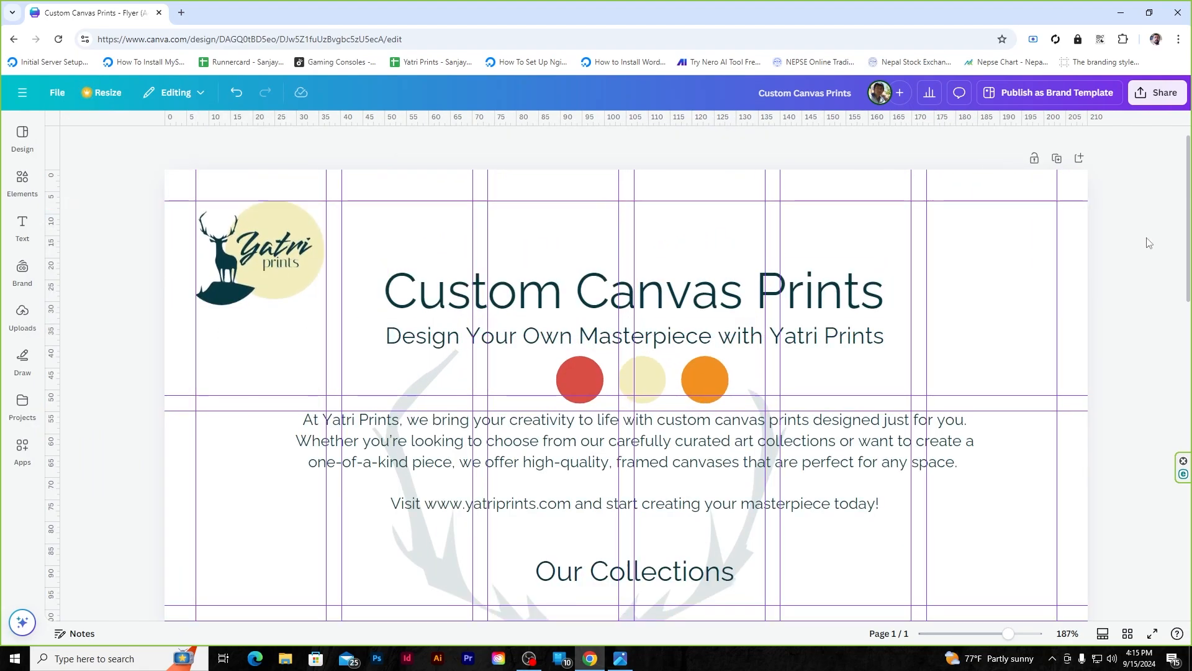
- Group the main title with the subtitle and centre the group on the page
left_click(656, 304)
left_click(662, 335, "shift")
left_click(862, 144)
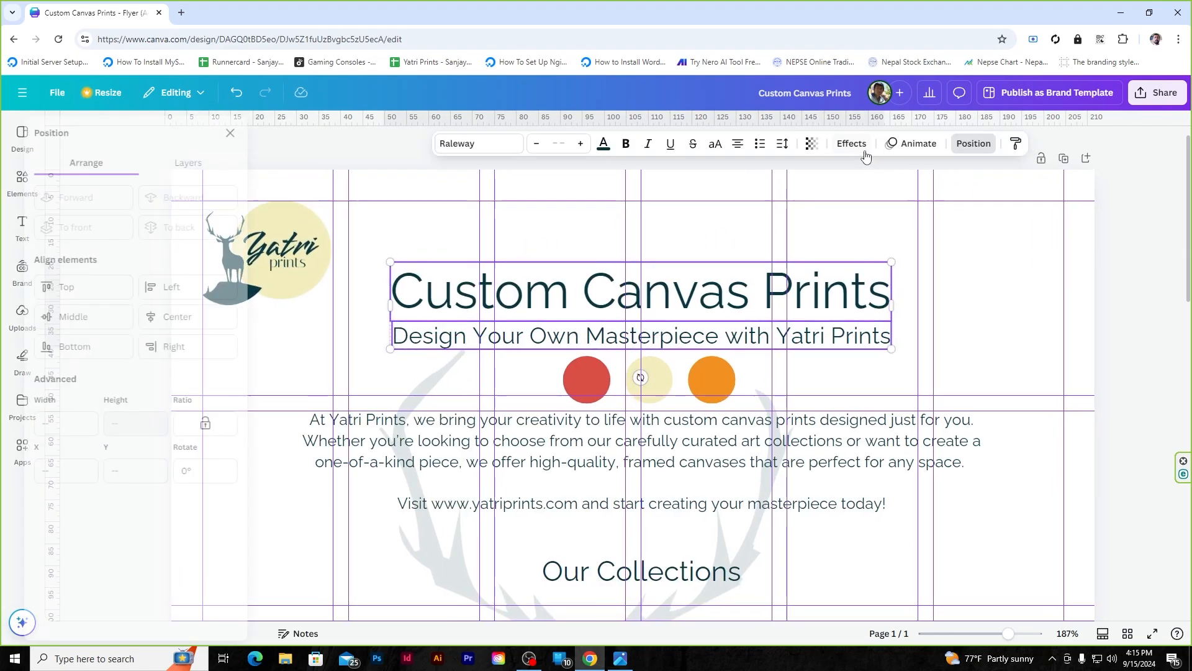
right_click(812, 307)
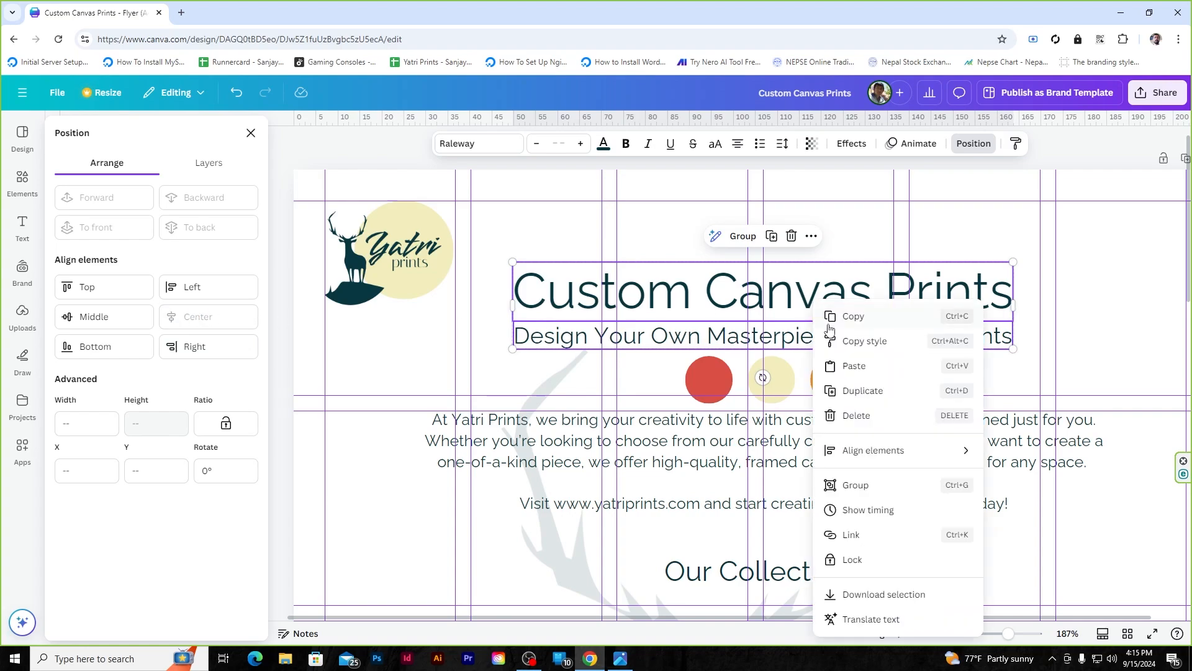
left_click(859, 485)
left_click(221, 321)
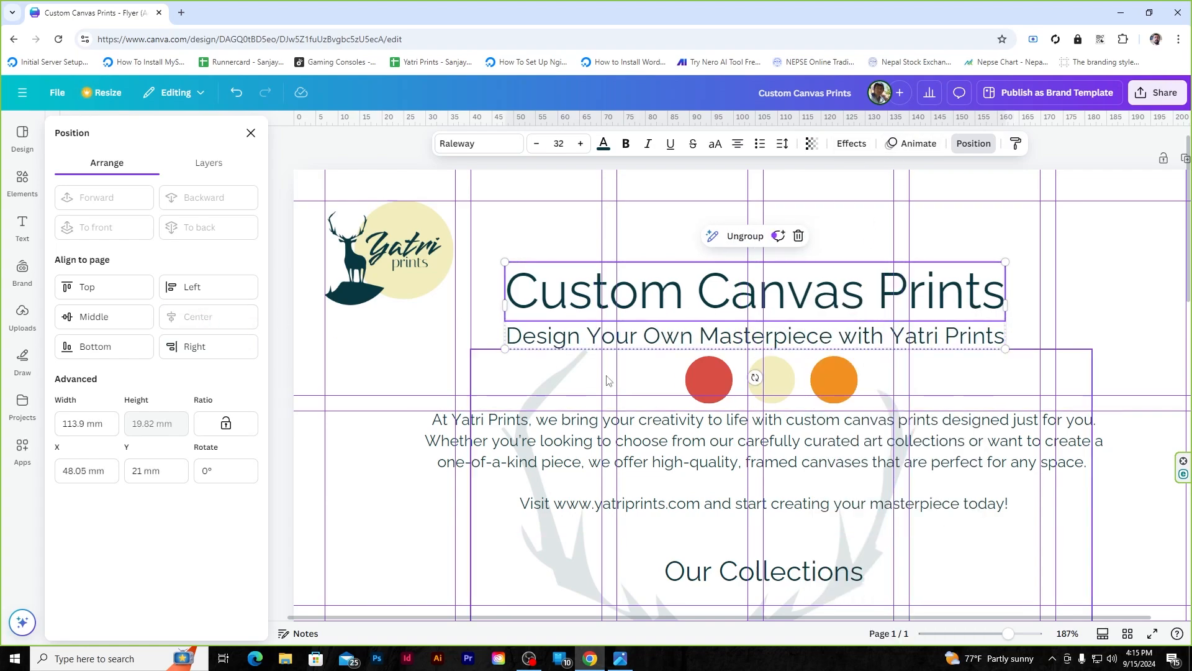
- Space the red, cream and orange circles evenly, group them, and centre the group
left_click(832, 380)
left_click(710, 378)
left_click(776, 375, "shift")
left_click(836, 376, "shift")
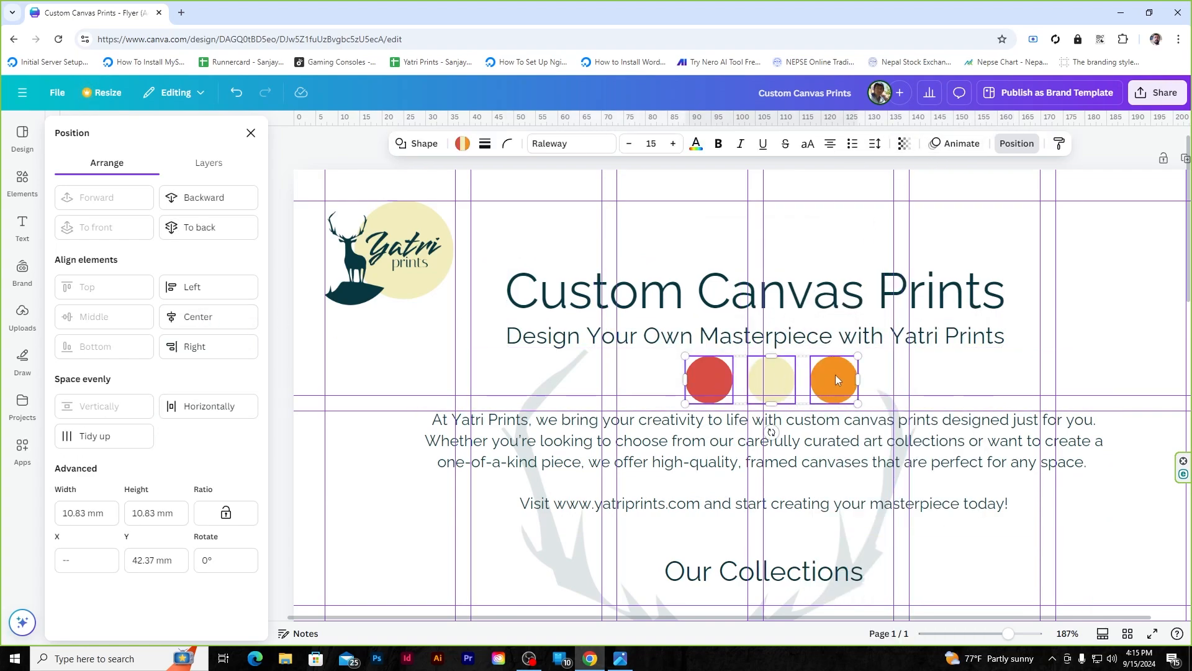
left_click(226, 402)
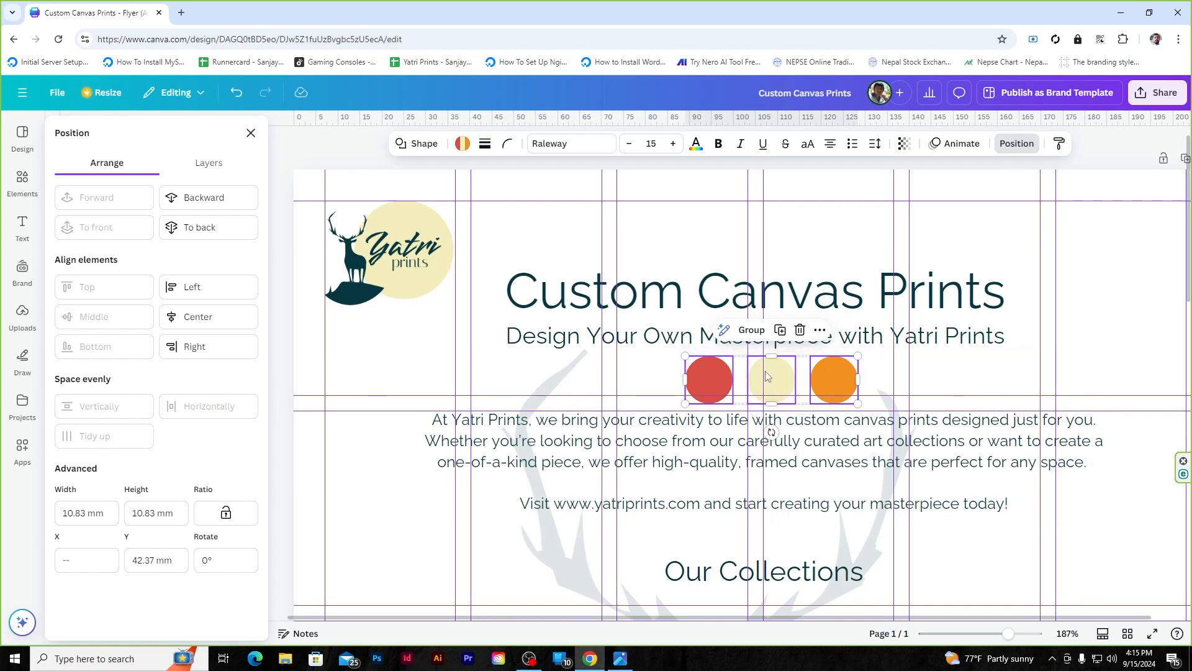
right_click(832, 386)
left_click(882, 514)
left_click(198, 317)
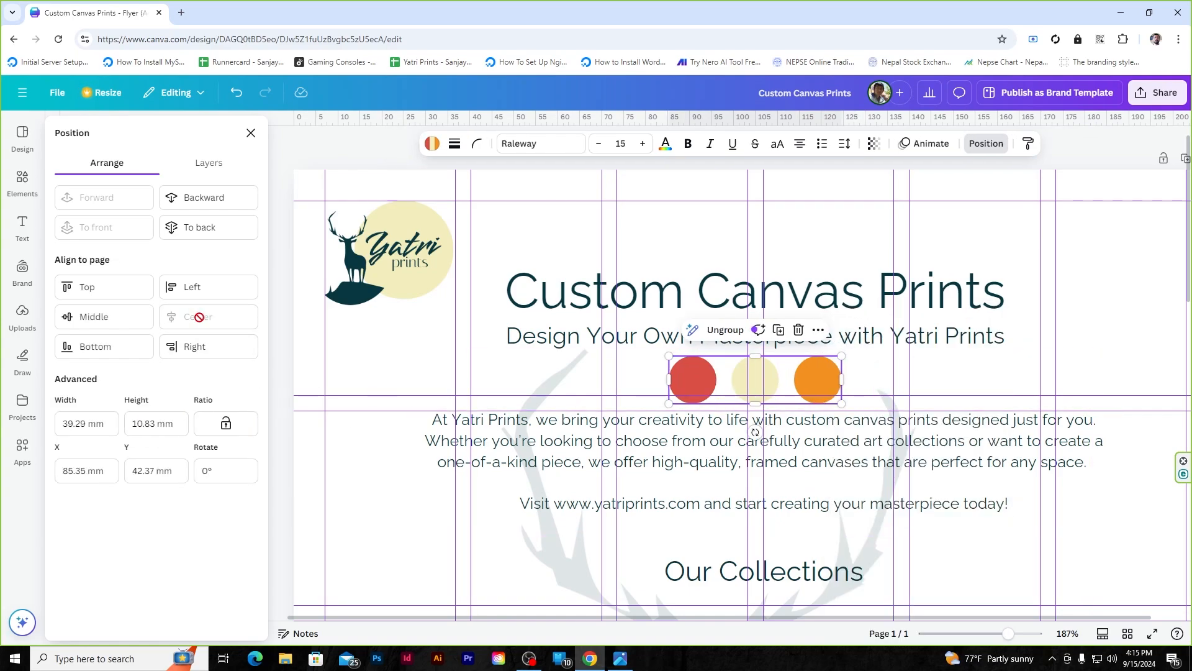
- Centre the intro paragraph and the Our Collections heading on the page
left_click(580, 458)
left_click(199, 321)
scroll(710, 354, "down", 4)
left_click(705, 331)
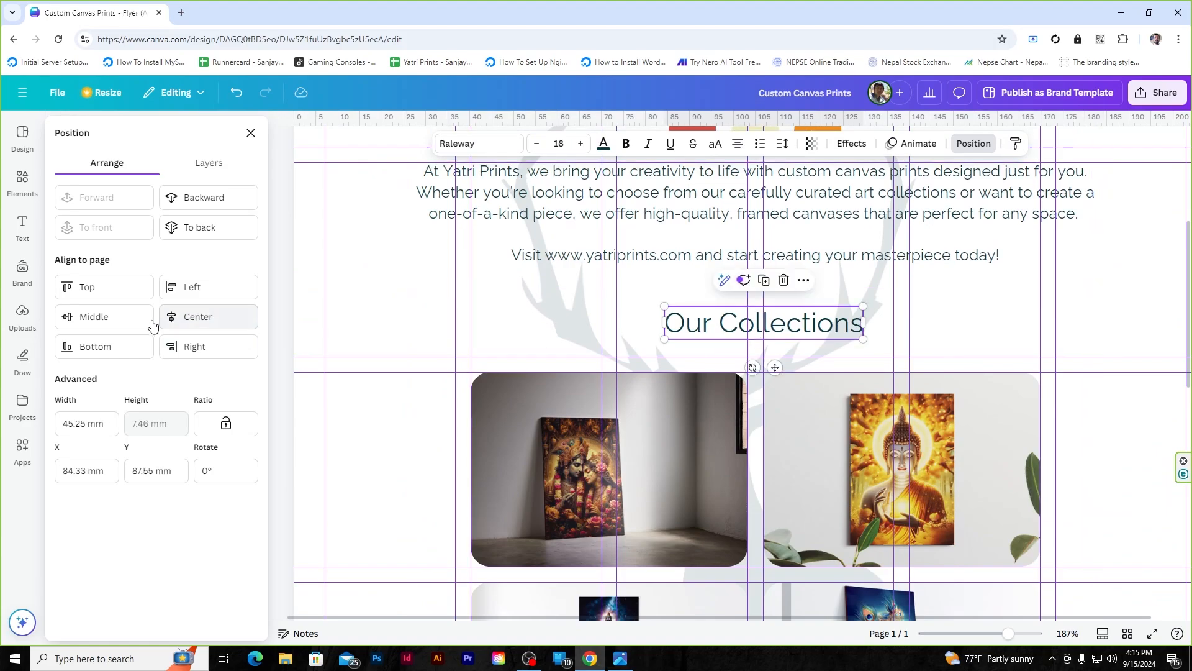
left_click(216, 323)
scroll(668, 384, "down", 3)
scroll(667, 384, "down", 5)
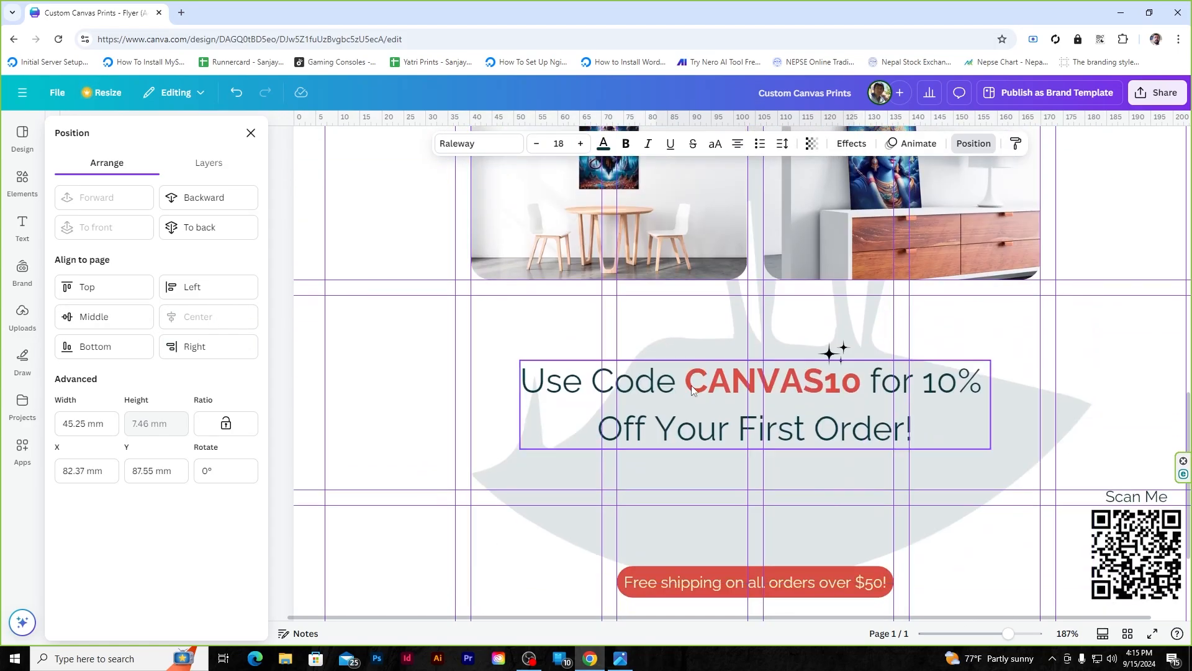
- Group the Free shipping text with its red badge shape
left_click(667, 384)
scroll(668, 385, "down", 1)
left_click(704, 511)
left_click(704, 508, "shift")
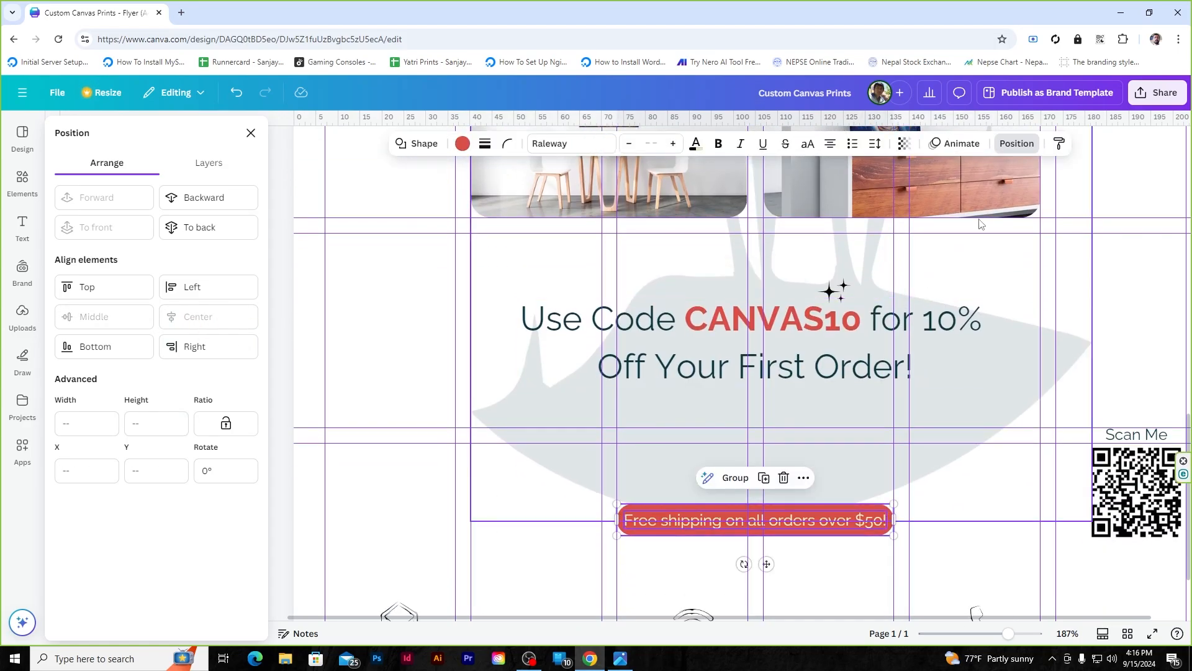
left_click(723, 497)
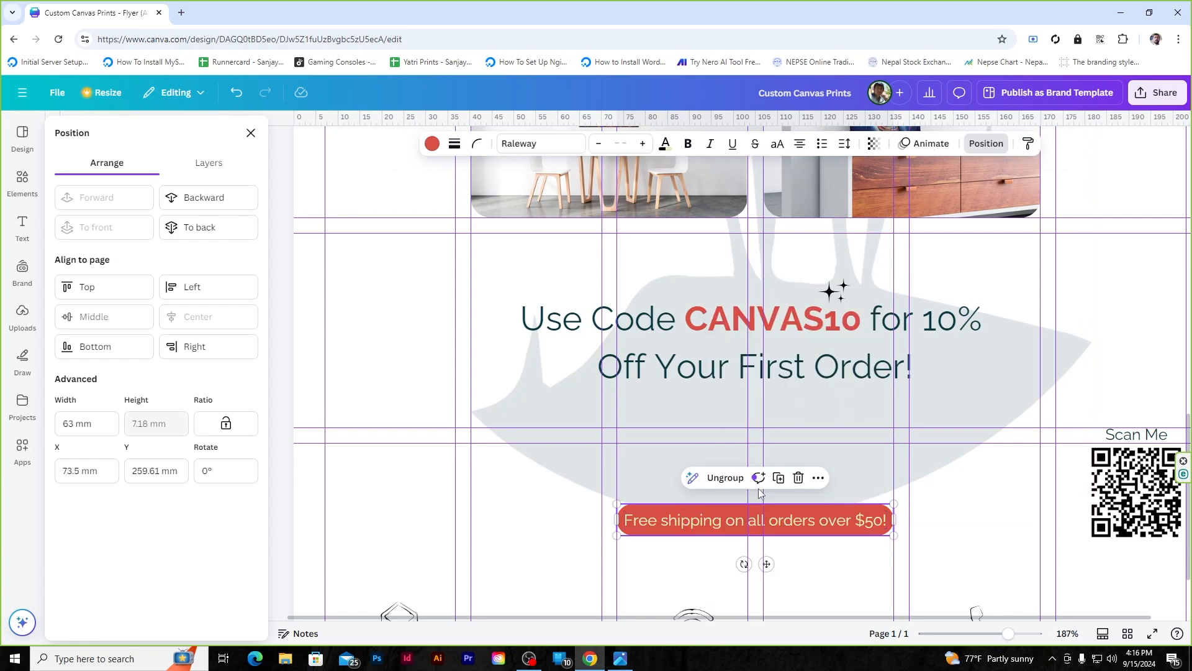
- Group the footer's email, website and phone texts with their icons
scroll(565, 547, "down", 2)
left_click(546, 533)
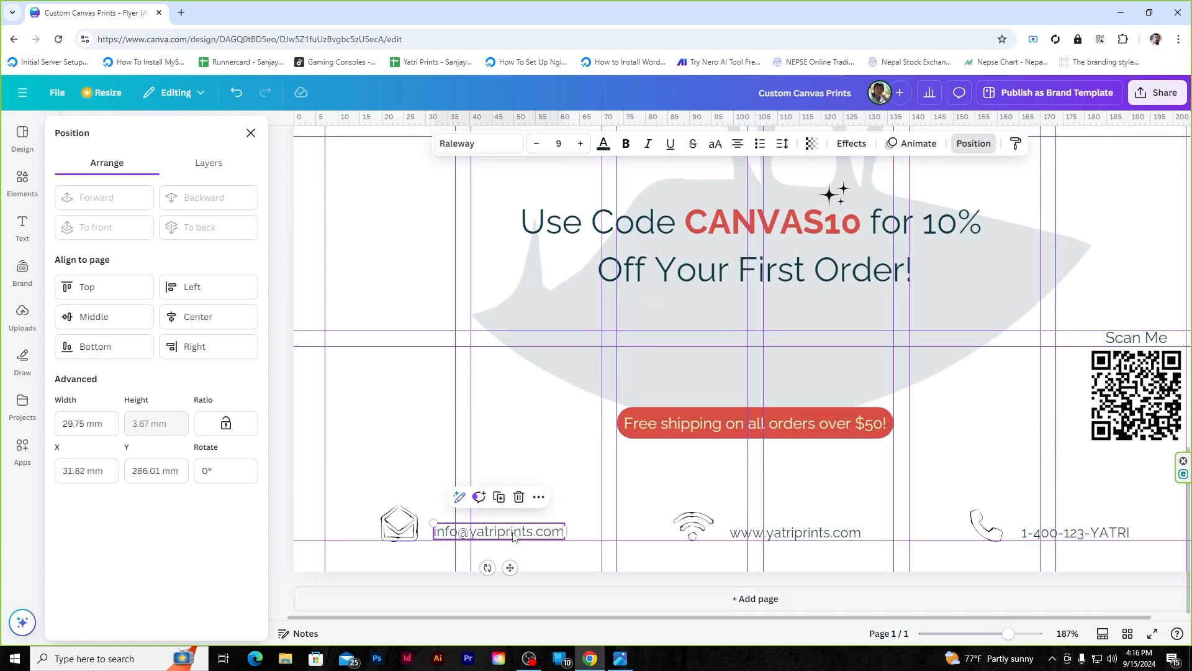
scroll(388, 581, "down", 4)
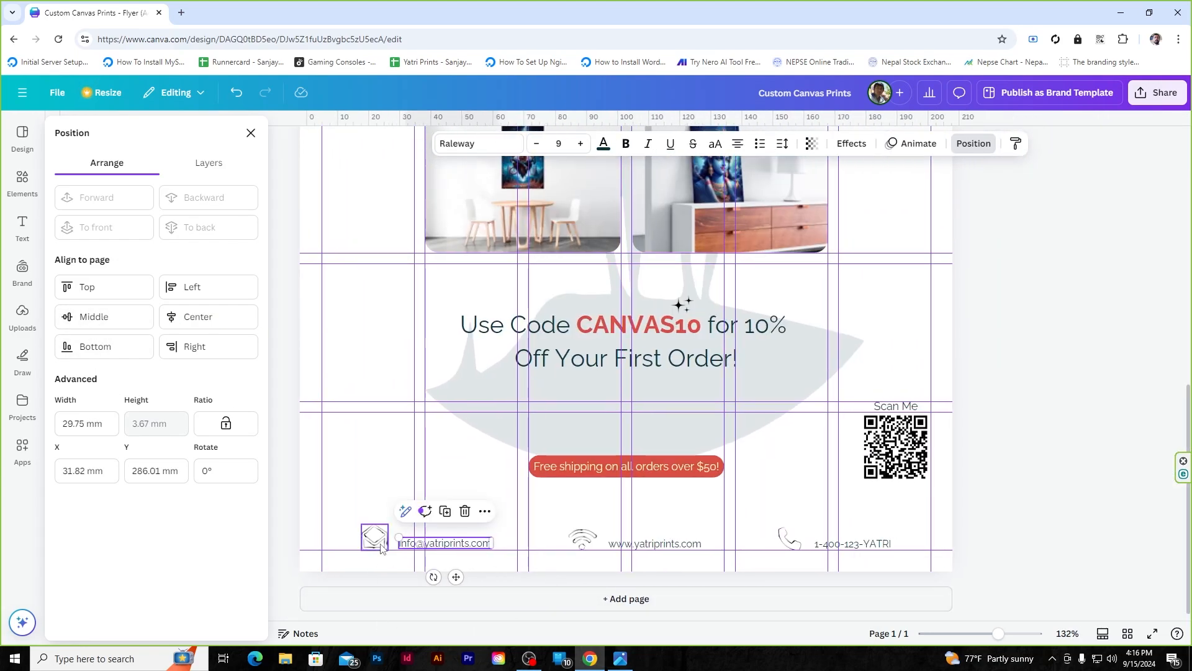
left_click(380, 544, "shift")
left_click(582, 539, "shift")
left_click(655, 544, "shift")
left_click(790, 538, "shift")
left_click(852, 551, "shift")
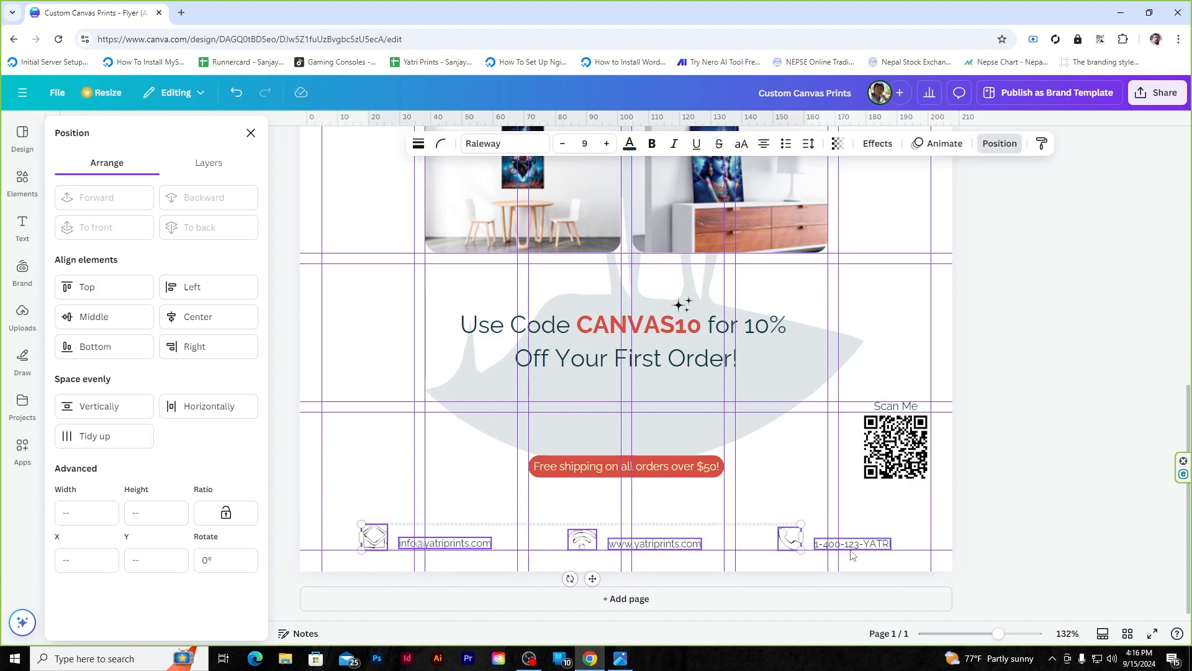
right_click(852, 554)
left_click(876, 489)
left_click(999, 343)
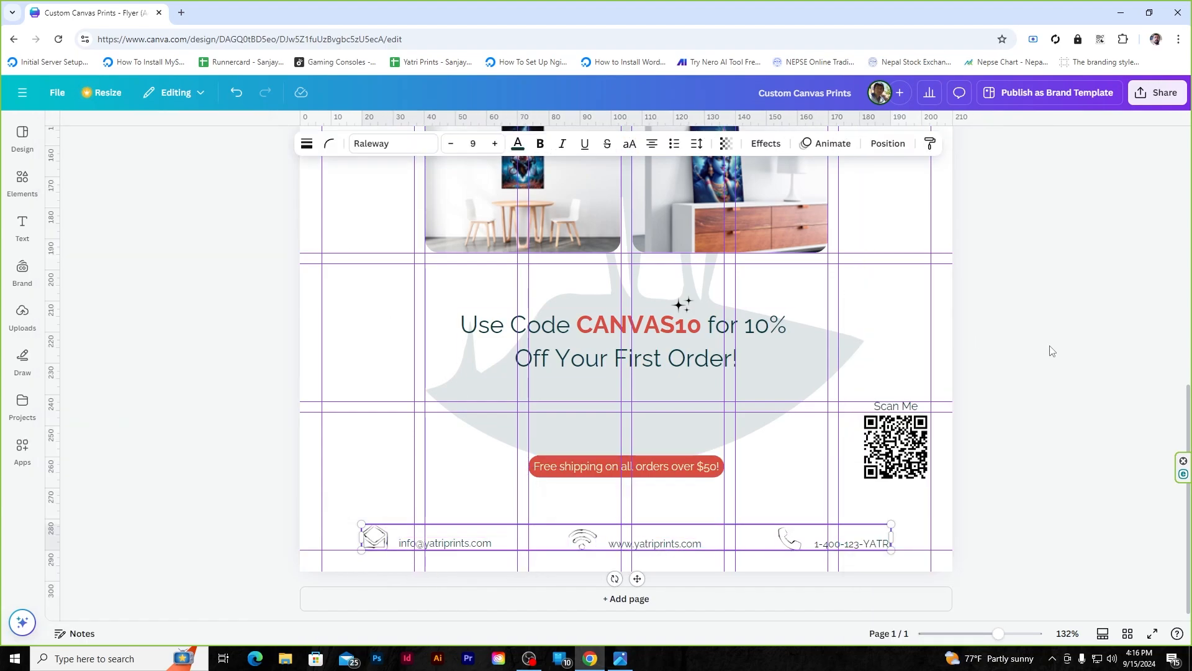
scroll(1046, 346, "up", 8)
- Turn off rulers and guides so the flyer displays clean
left_click(299, 220)
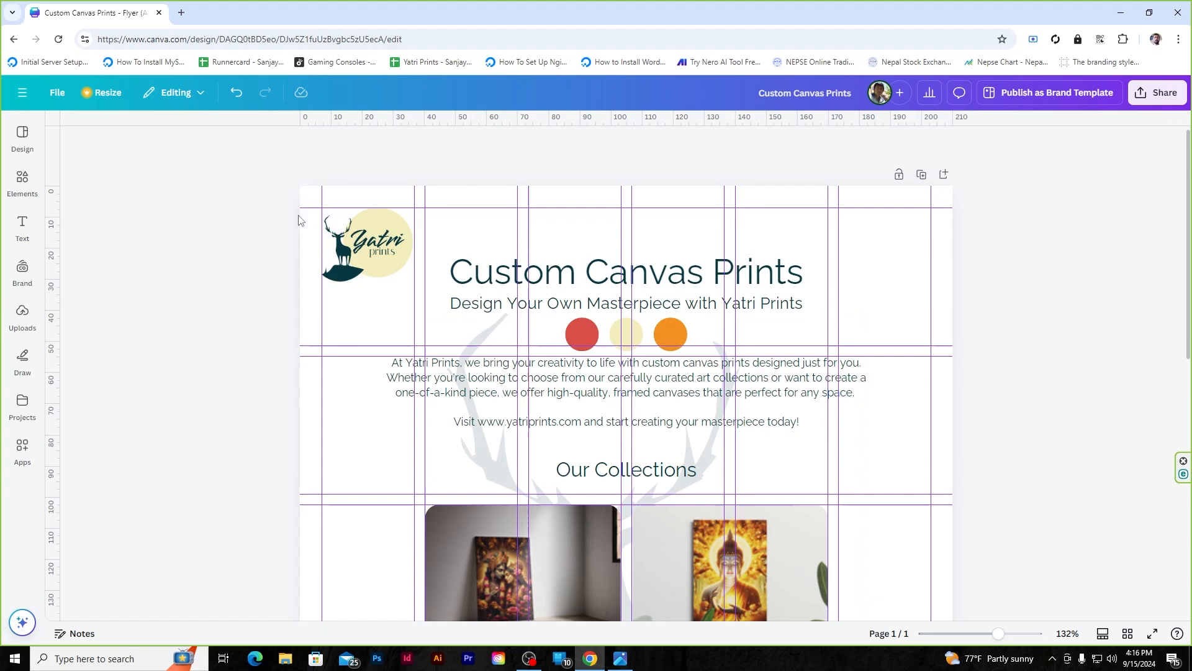
left_click(54, 93)
mouse_move(80, 237)
left_click(267, 237)
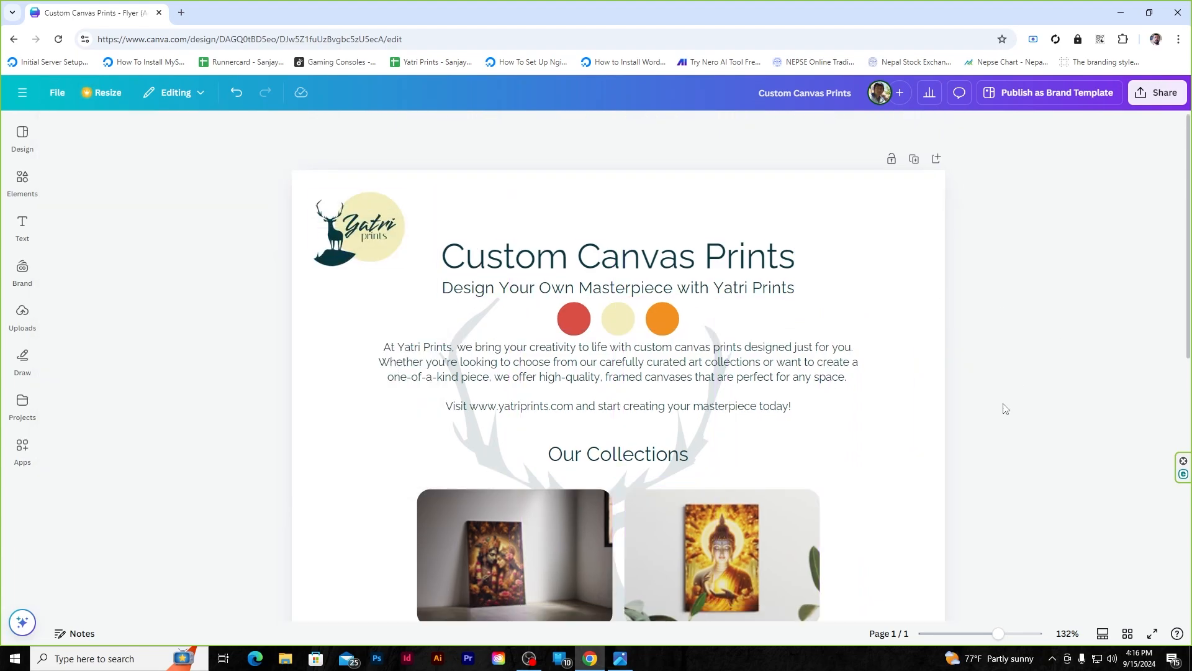
scroll(1005, 408, "down", 8)
scroll(1005, 408, "up", 6)
scroll(1005, 408, "down", 5)
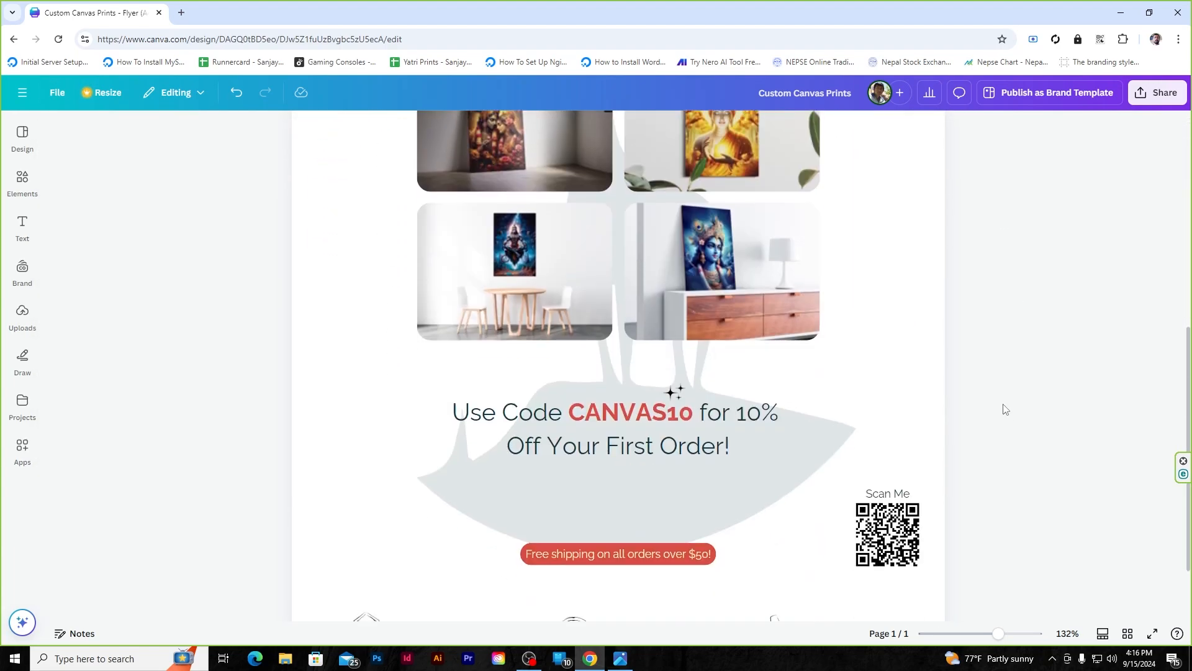
scroll(1005, 408, "down", 5)
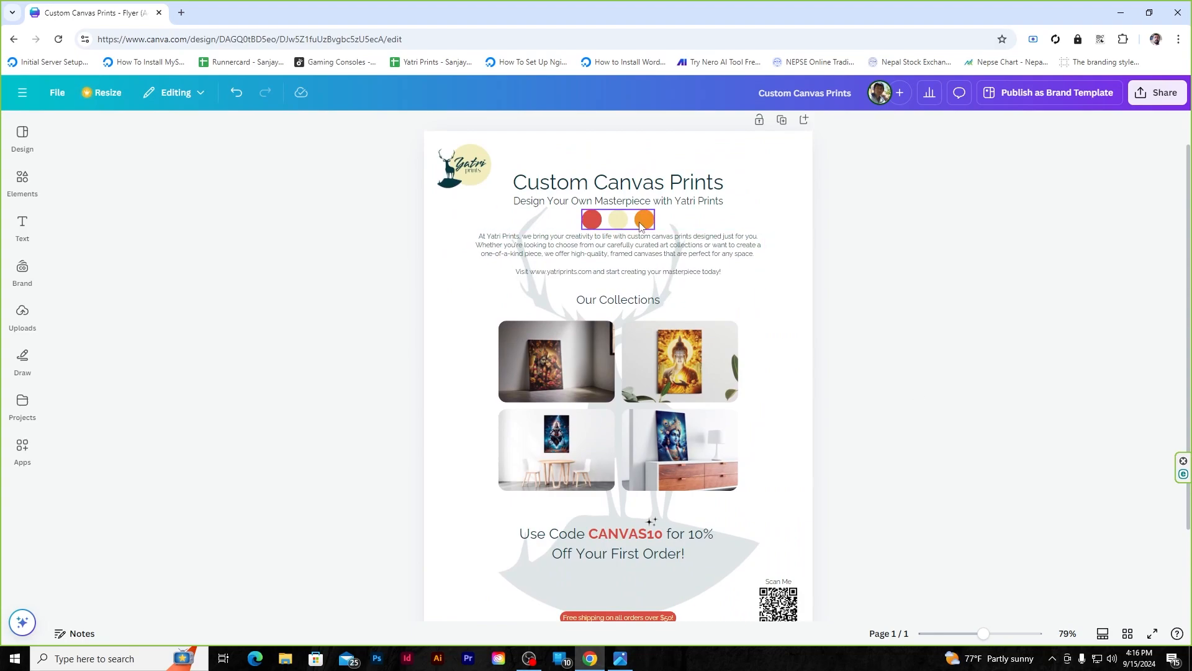
scroll(642, 225, "up", 5)
- Slightly resize the middle circle and check the three-circle group's position
left_click(618, 236)
left_click_drag(654, 225, 654, 223)
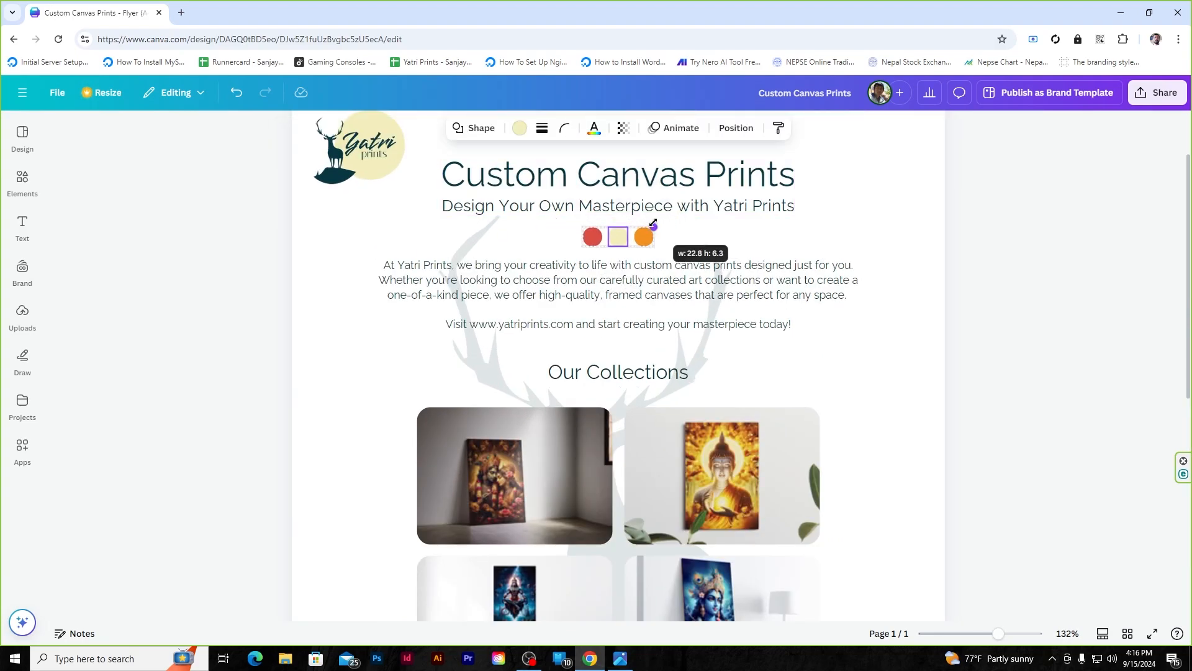
left_click(1086, 244)
left_click(622, 239)
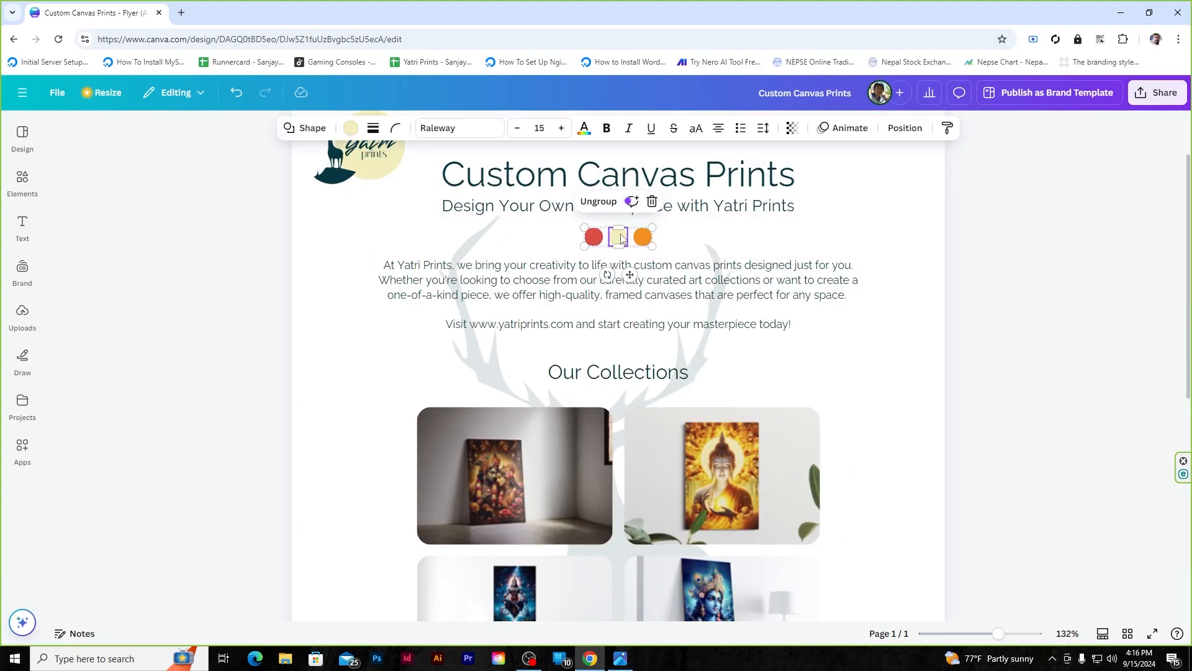
left_click(905, 128)
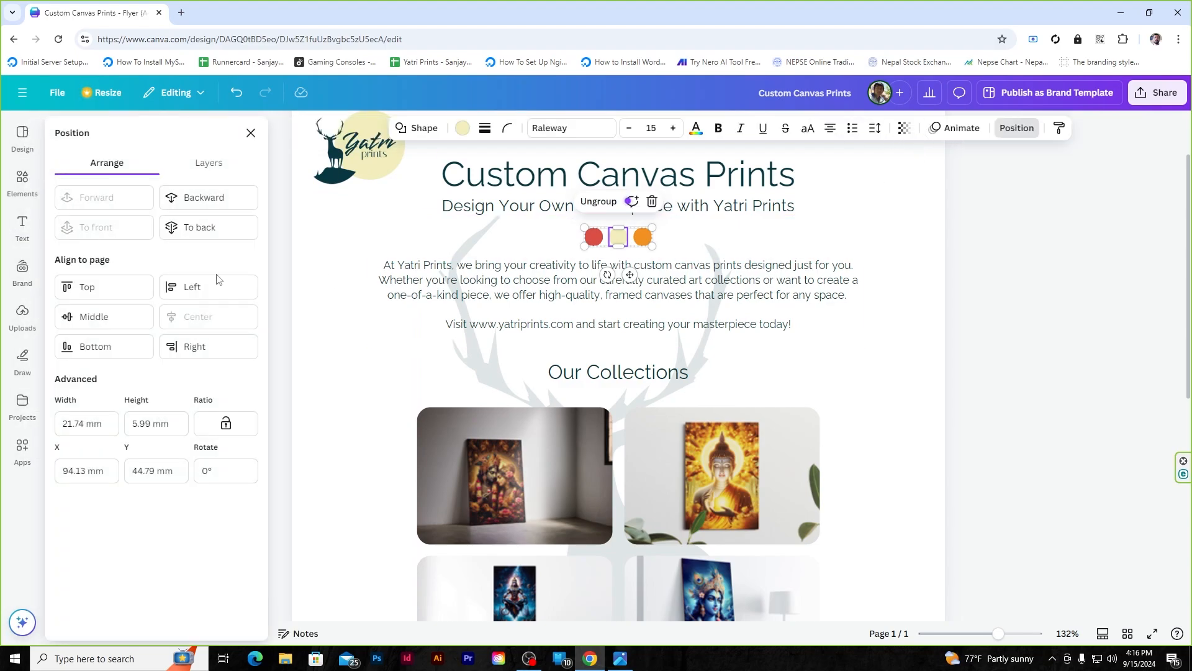
left_click(905, 128)
left_click(951, 443)
- Enlarge the sparkle decoration above the promo-code text slightly
scroll(951, 442, "down", 5)
scroll(832, 452, "up", 2)
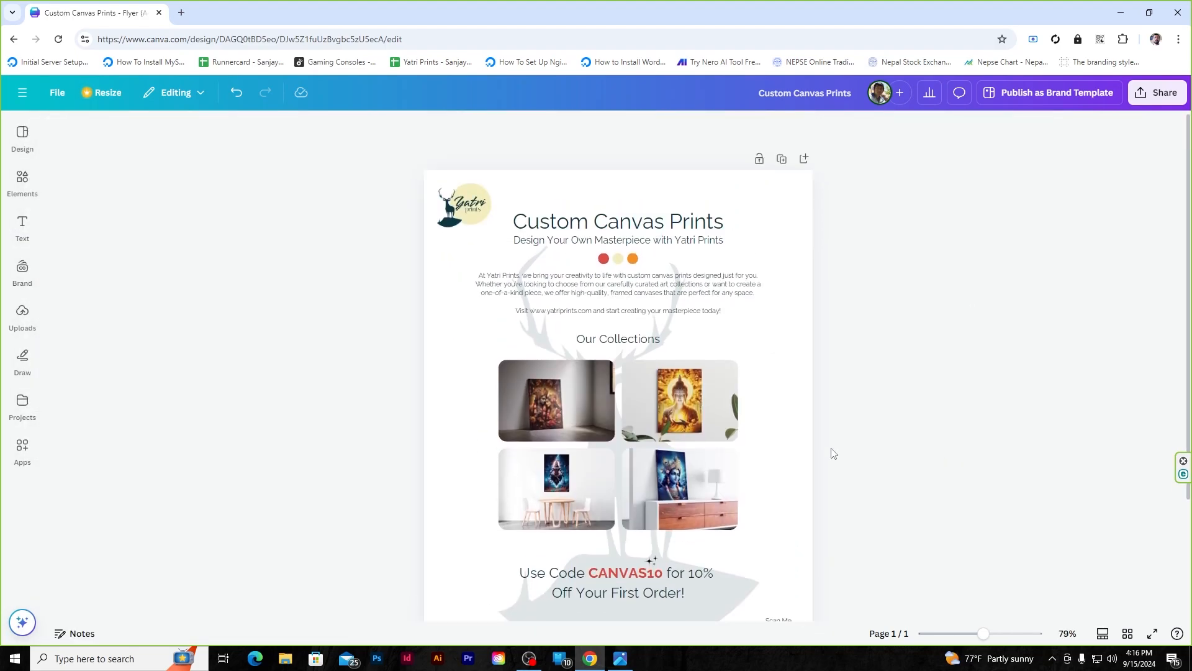
scroll(615, 586, "up", 5)
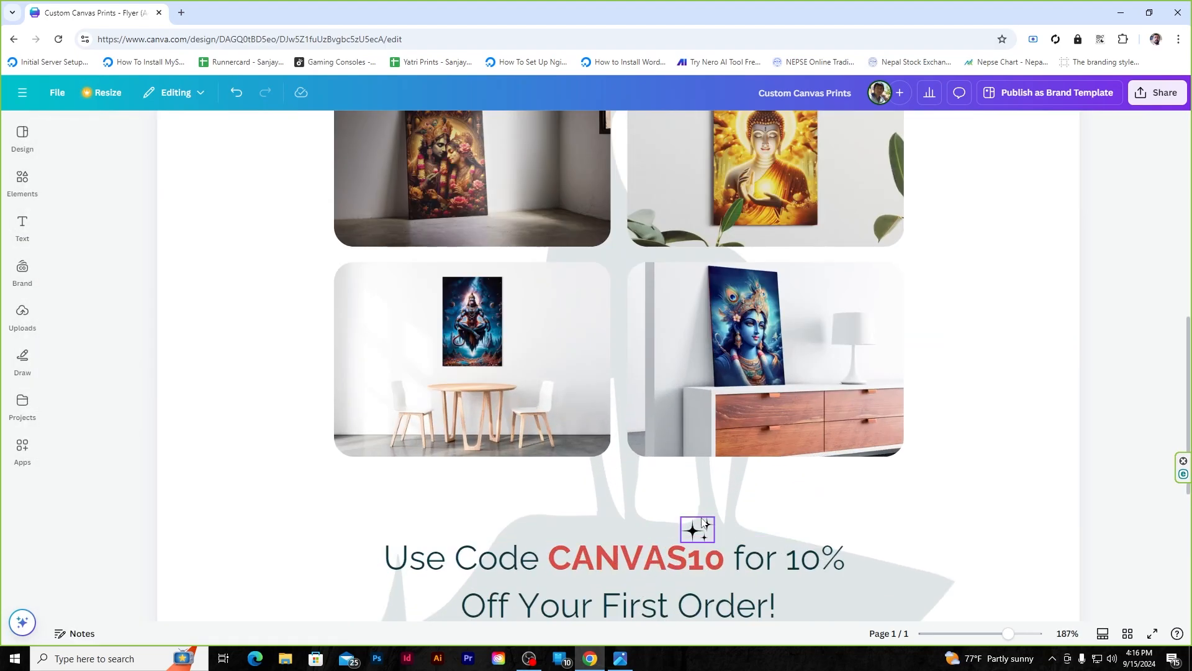
left_click(702, 525)
left_click_drag(720, 513, 728, 504)
scroll(1091, 410, "down", 6)
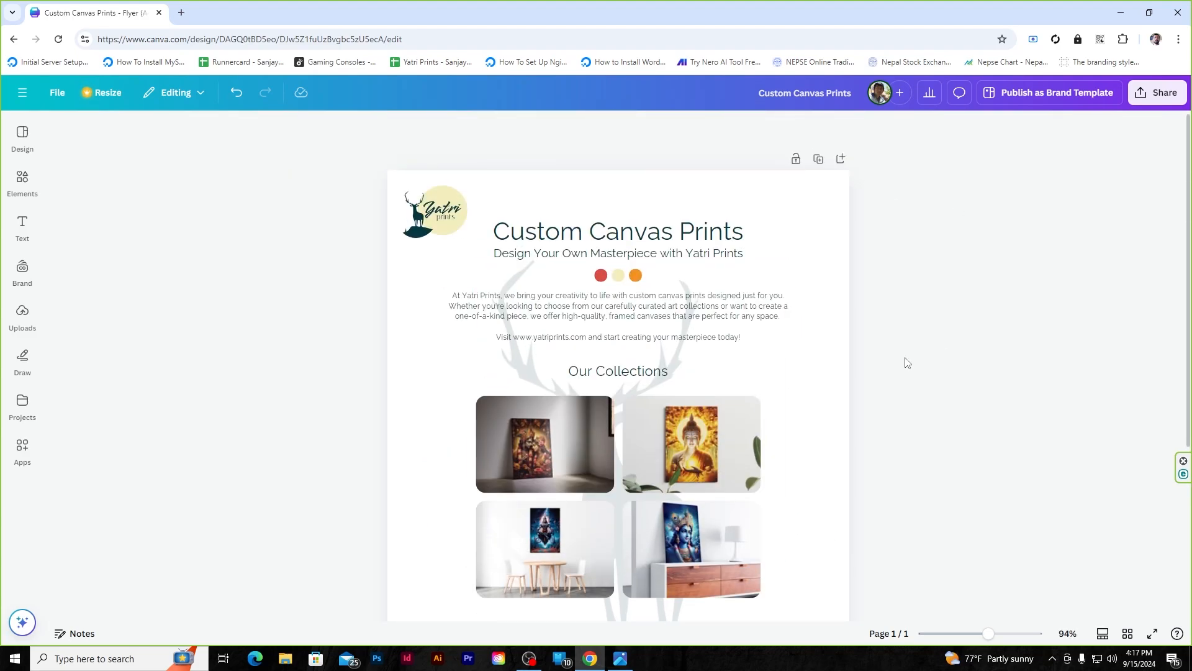
- Bold the word Canvas and widen the title box, then undo that attempt
double_click(631, 231)
double_click(631, 231)
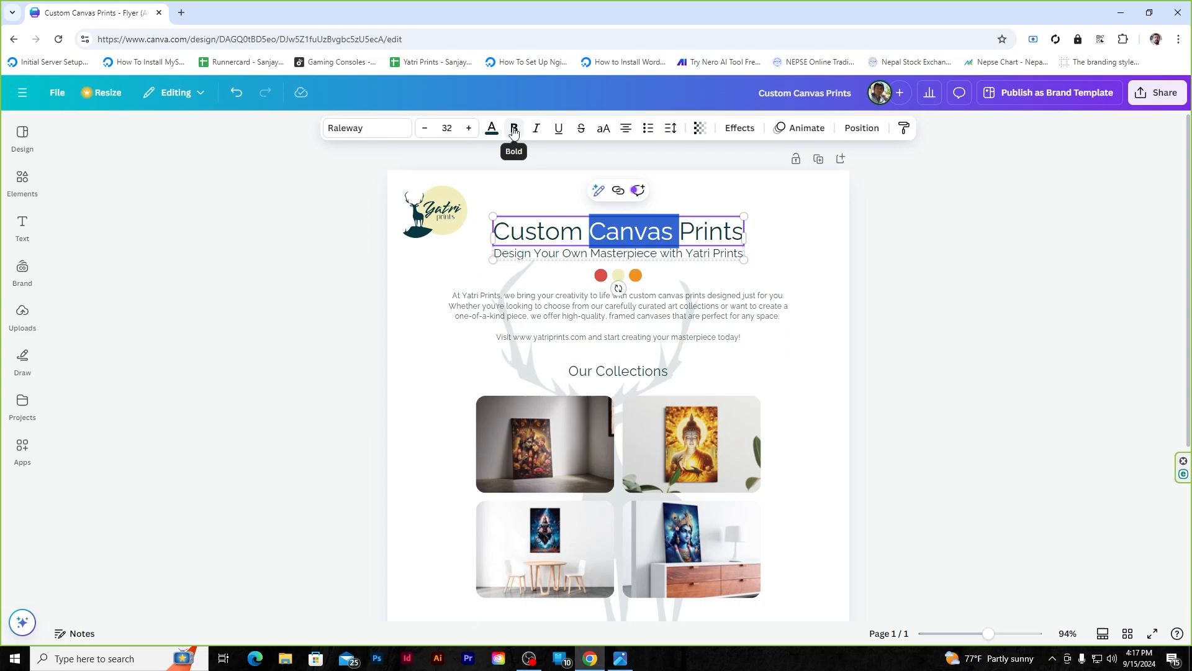
left_click(514, 128)
left_click_drag(743, 249, 756, 245)
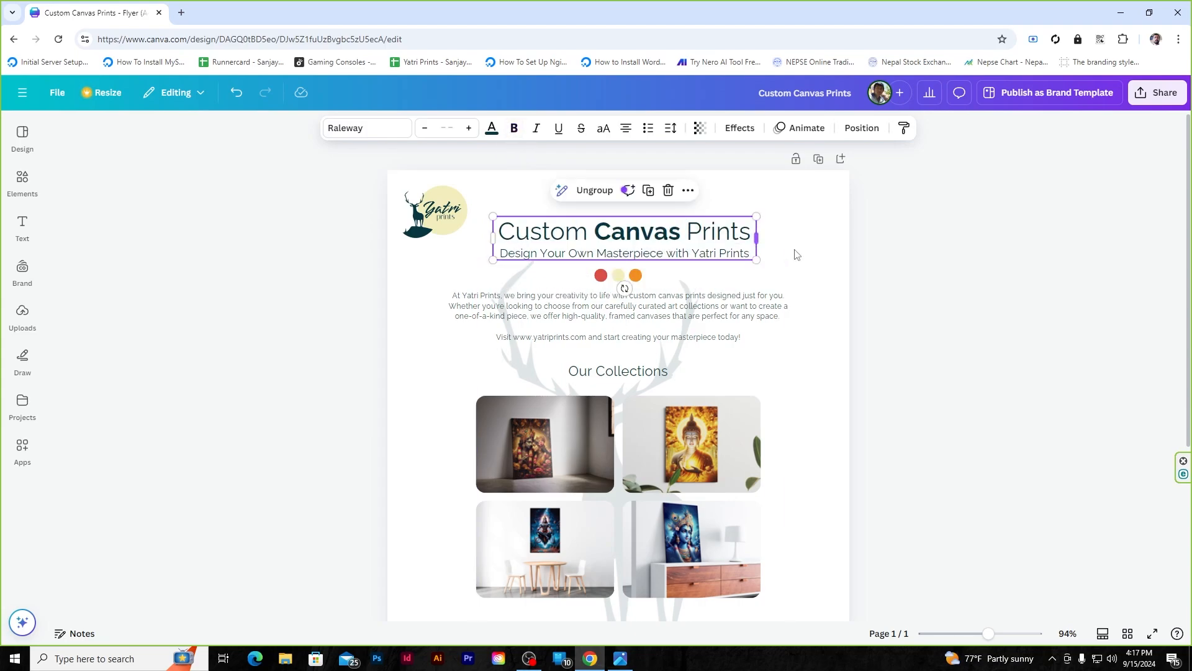
key("ctrl+z")
key("ctrl+z")
right_click(619, 249)
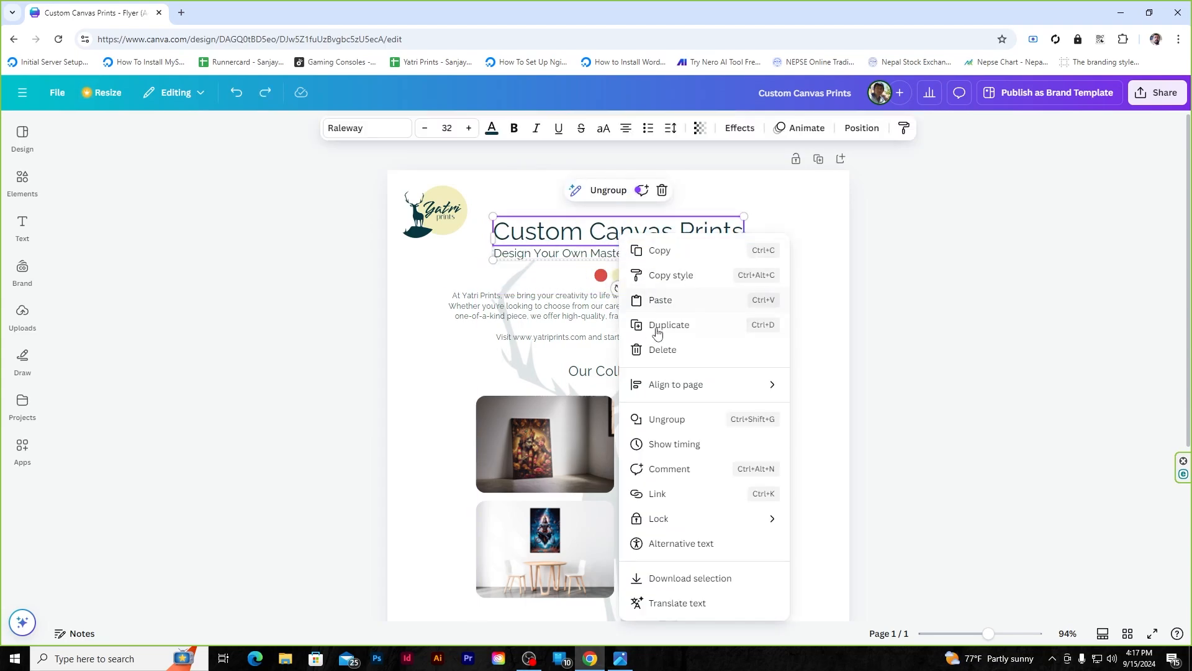
left_click(667, 419)
left_click(913, 279)
- Make the word Canvas bold and red, widening the title box to fit one line
double_click(624, 223)
double_click(624, 221)
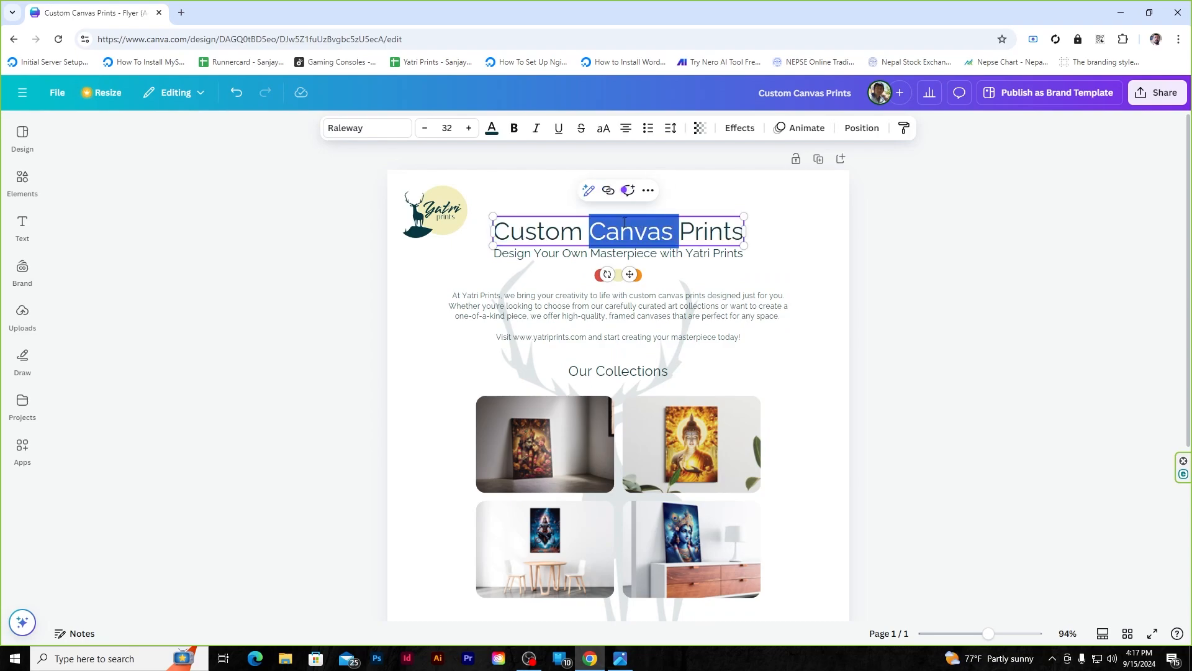
left_click(515, 129)
left_click_drag(748, 248, 752, 249)
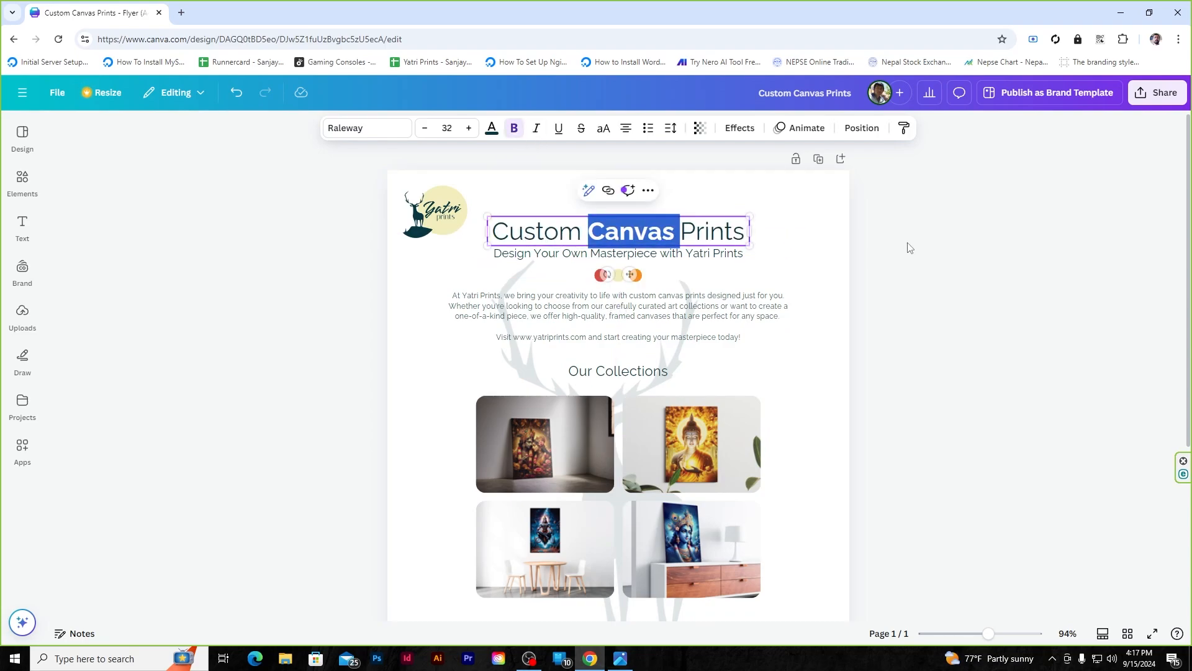
left_click(491, 128)
left_click(201, 344)
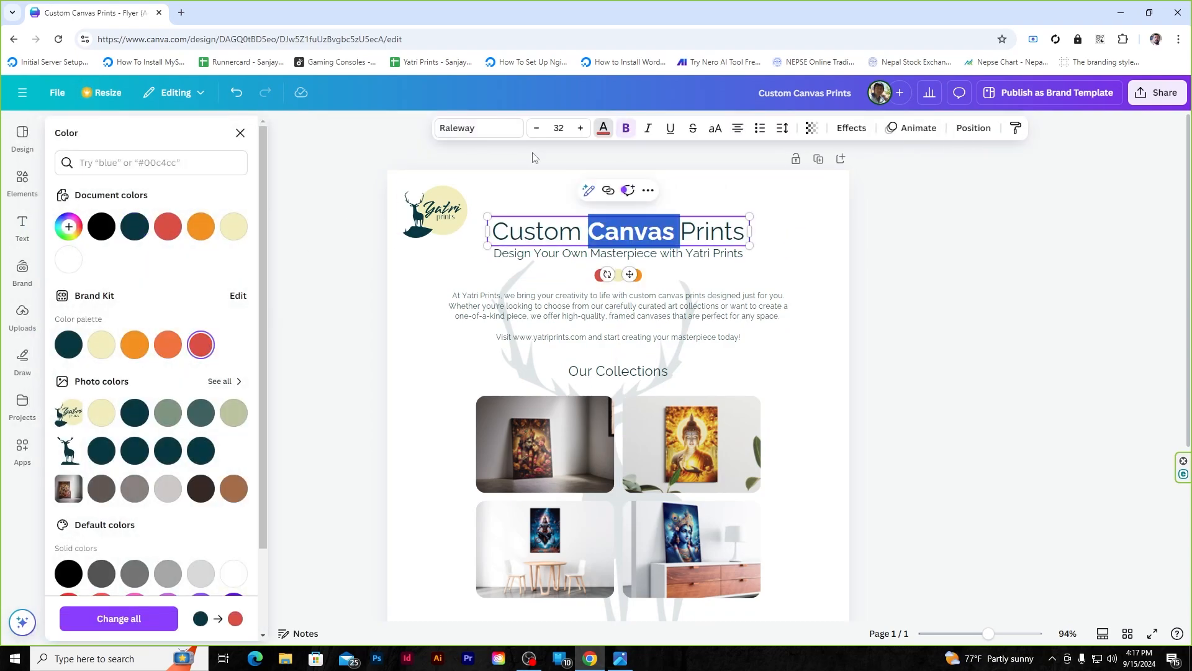
left_click(947, 236)
left_click(947, 236)
- Group the title with its subtitle into one element
left_click(636, 260, "shift")
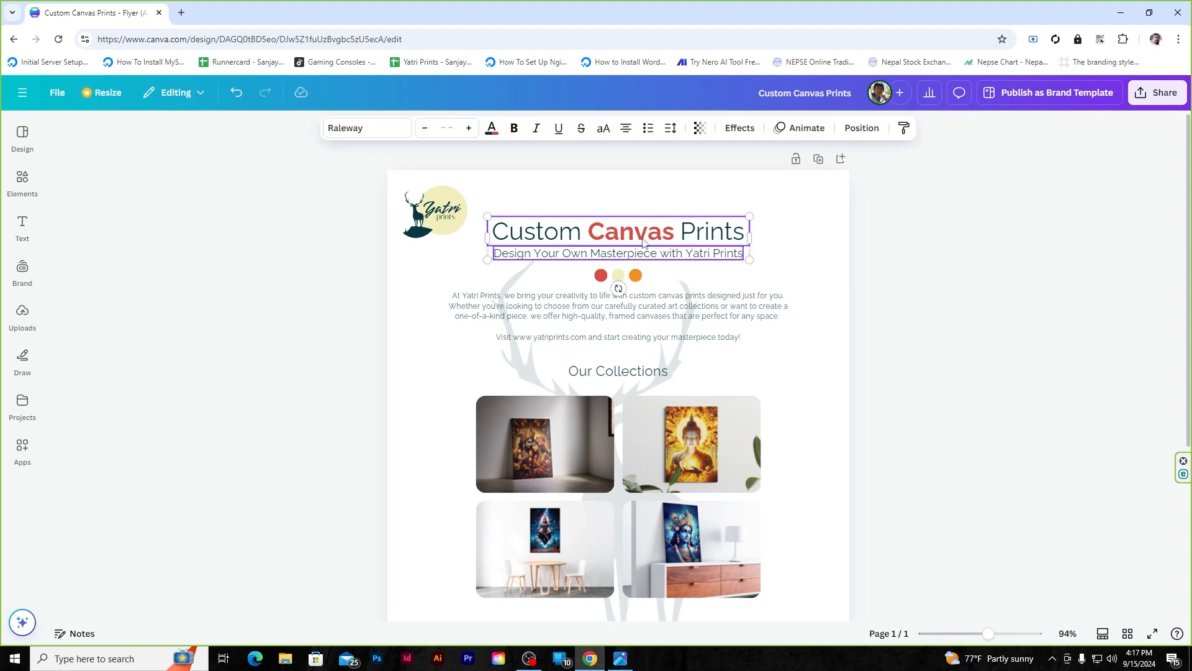
left_click(867, 128)
left_click(974, 128)
right_click(676, 234)
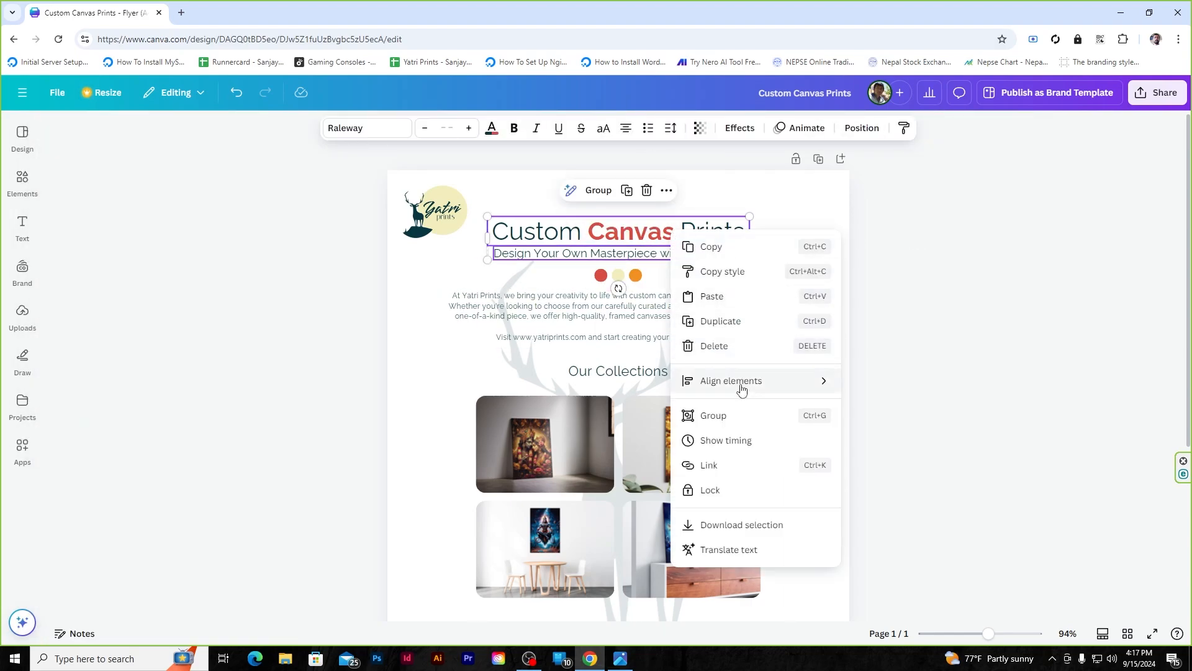
left_click(714, 415)
left_click(862, 128)
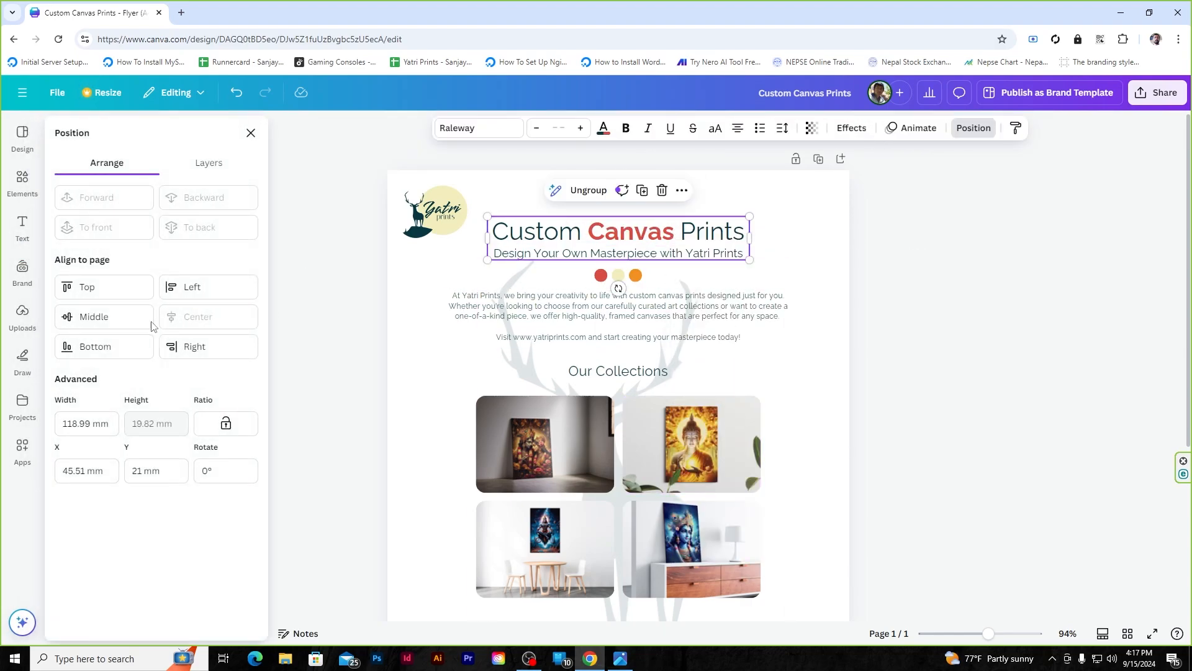
left_click(944, 320)
scroll(962, 387, "down", 2)
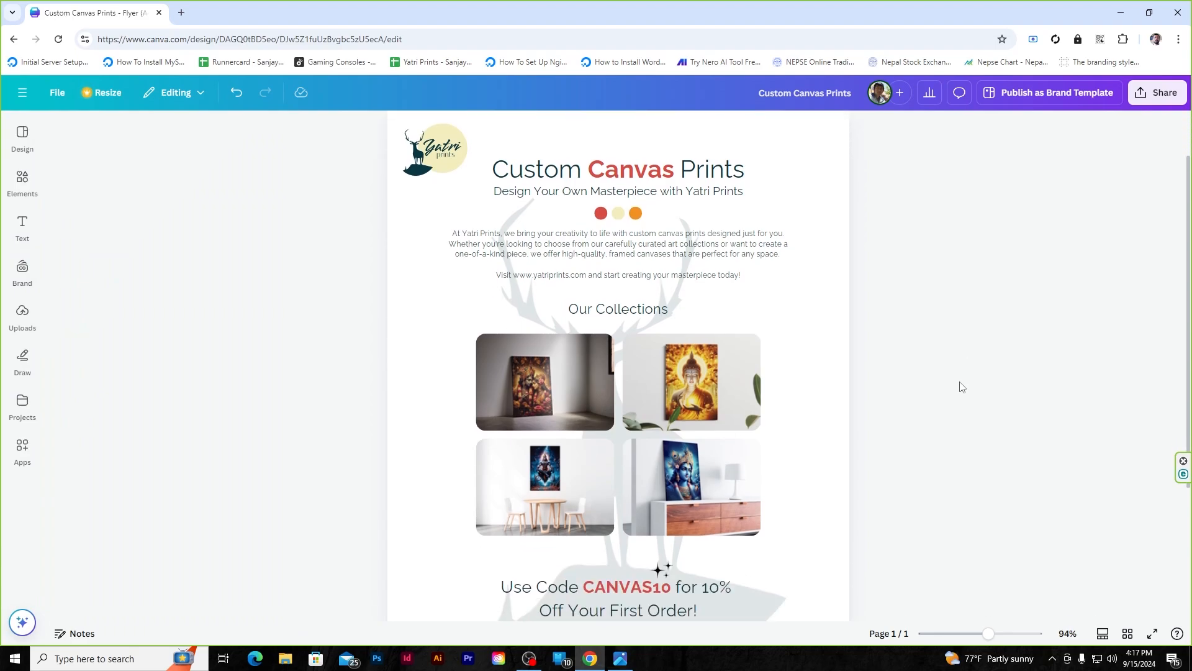
- Check the Our Collections heading's position settings, then scroll down to the promo area
left_click(621, 309)
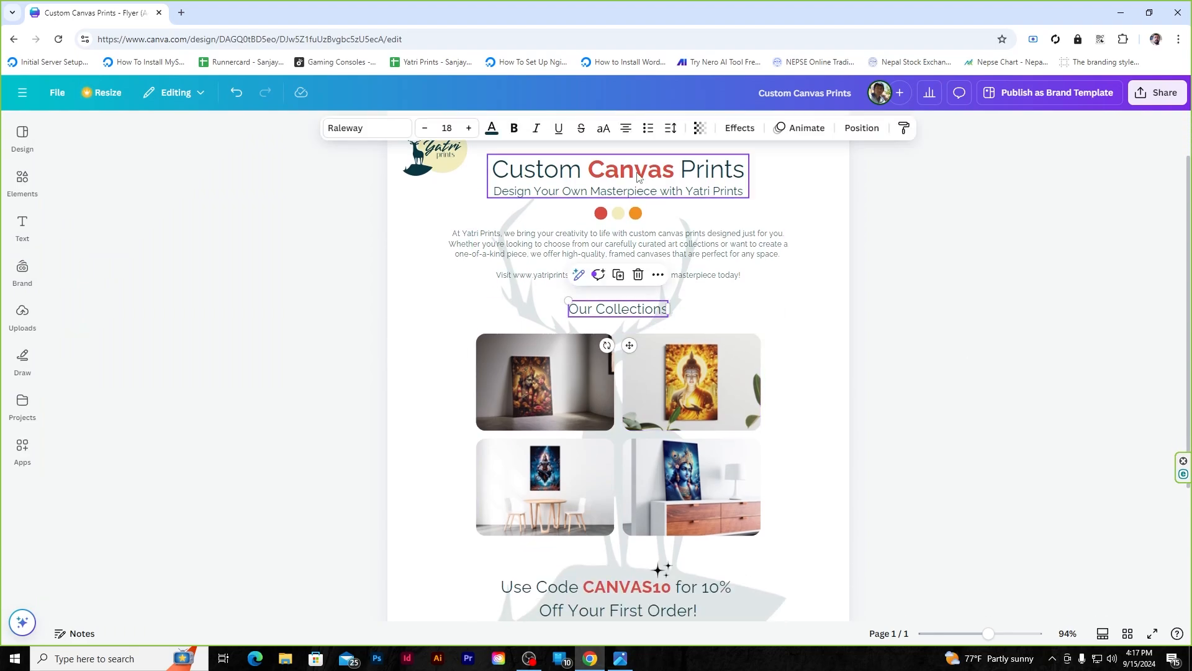
left_click(862, 128)
left_click(250, 133)
left_click(966, 290)
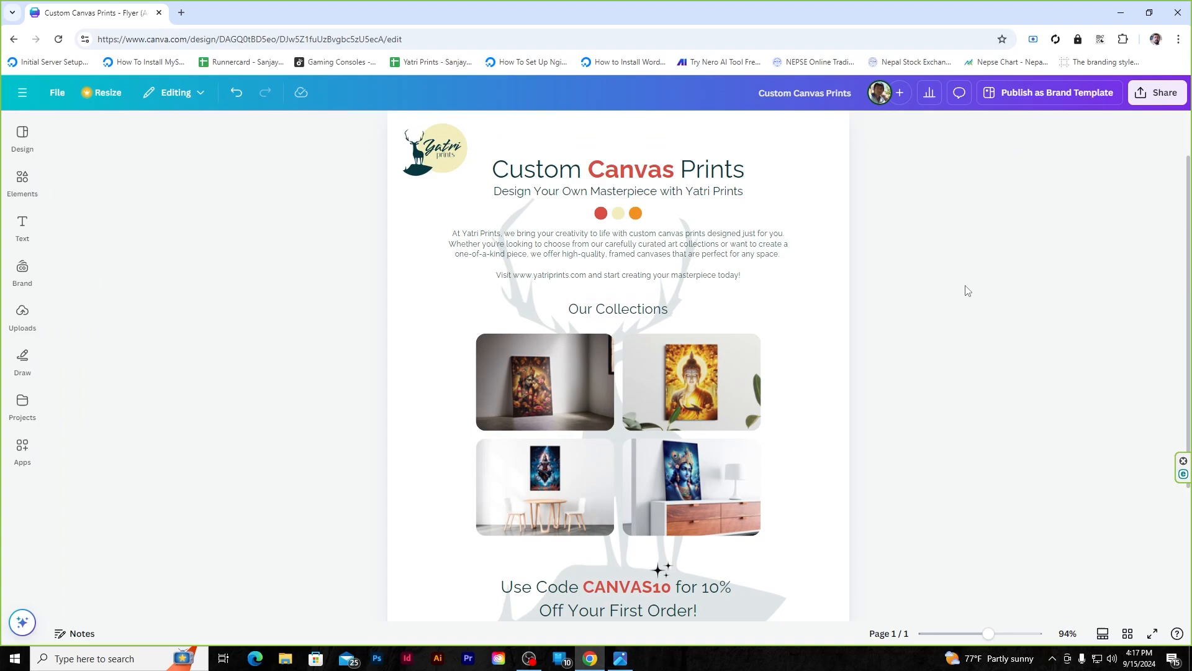
scroll(942, 322, "down", 3)
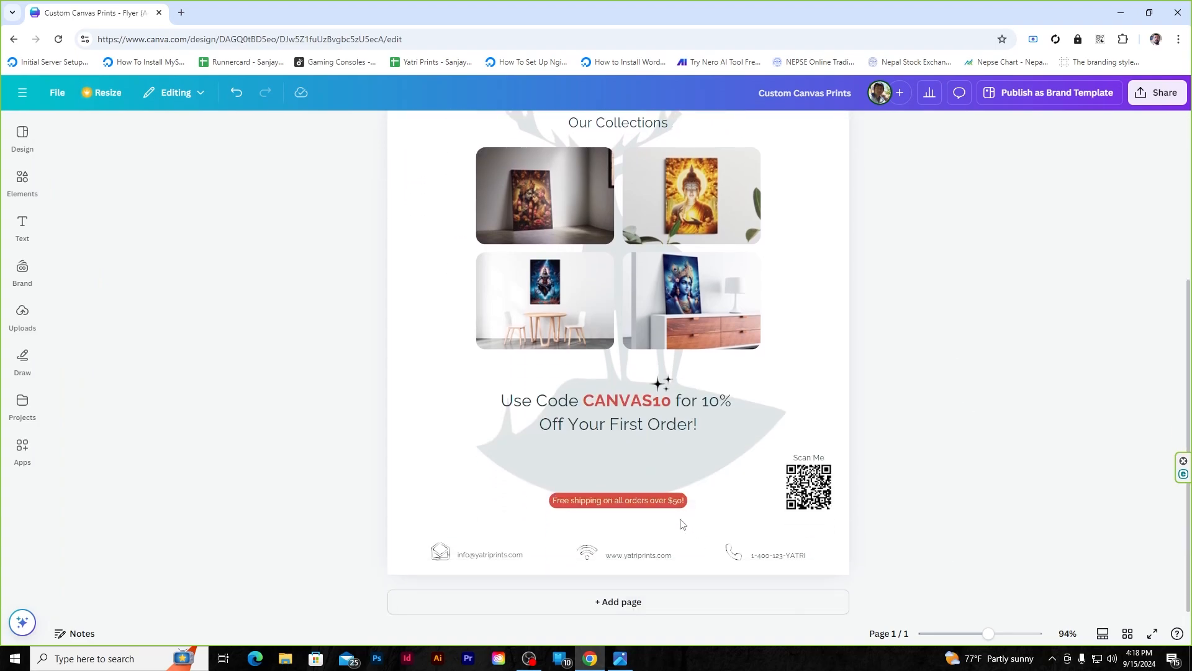
- Middle-align the free-shipping badge with the QR code and move it up under the promo text
left_click(621, 500)
left_click(800, 490, "shift")
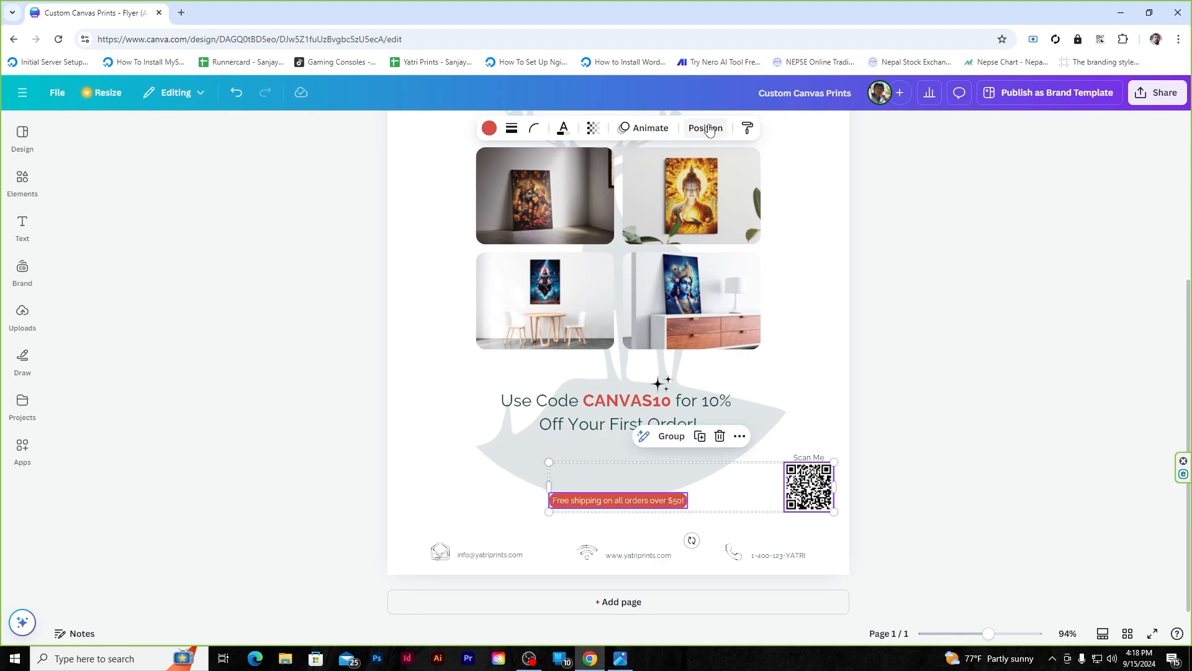
left_click(706, 128)
left_click(114, 322)
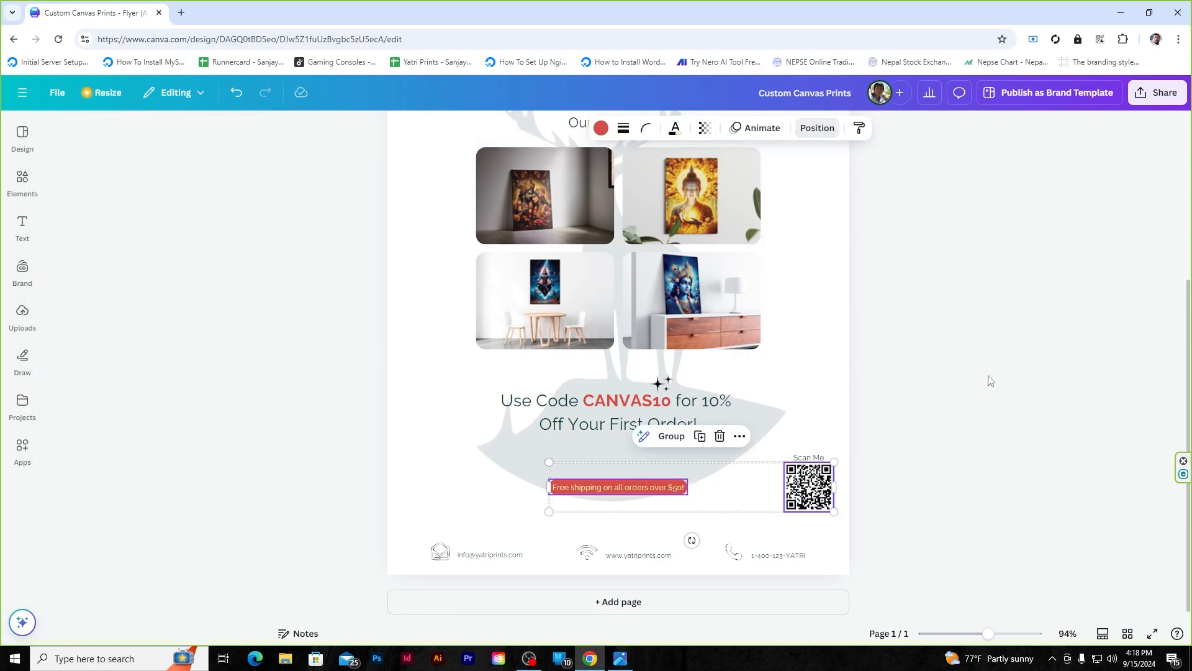
left_click(990, 380)
left_click_drag(612, 483, 612, 450)
left_click(1001, 312)
- Group the sparkle, CANVAS10 promo text and badge, and drag the group lower beside the QR
left_click(660, 381)
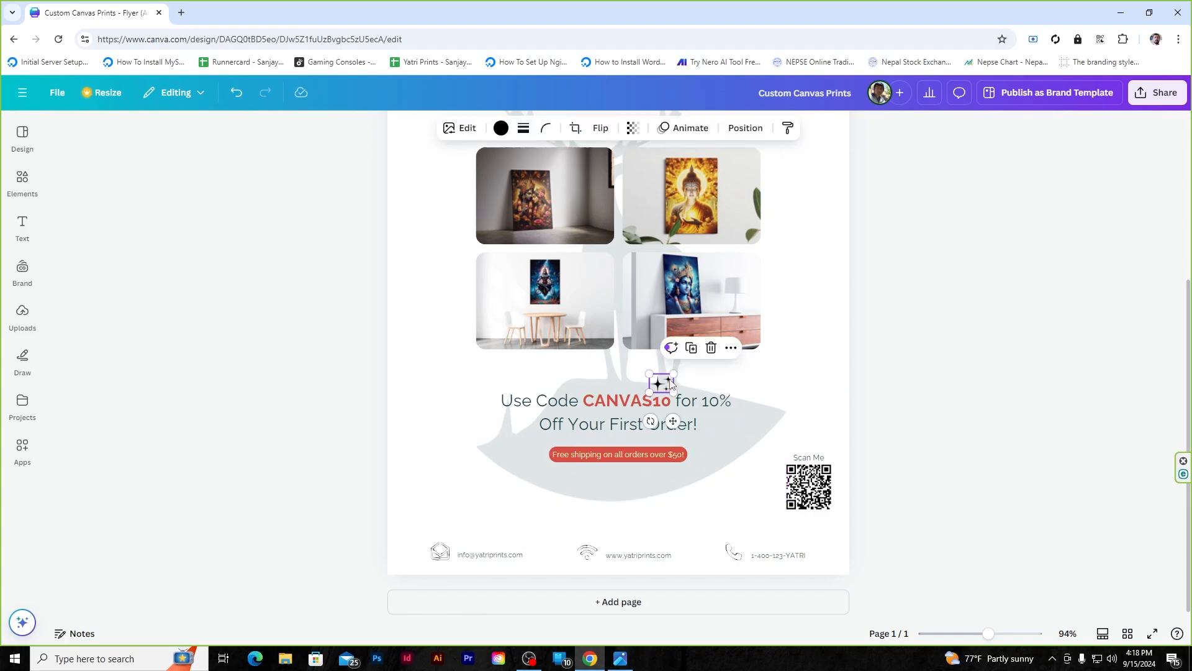
left_click(624, 413, "shift")
left_click(576, 456, "shift")
right_click(577, 457)
left_click(628, 464)
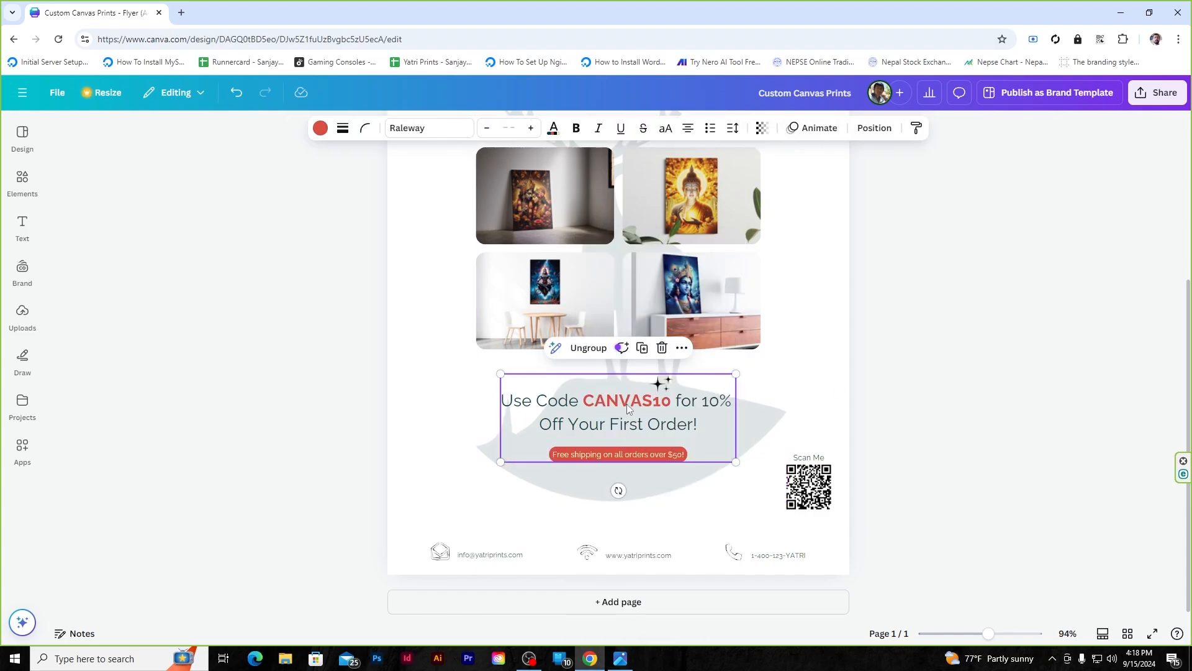
left_click_drag(627, 404, 628, 431)
left_click(886, 365)
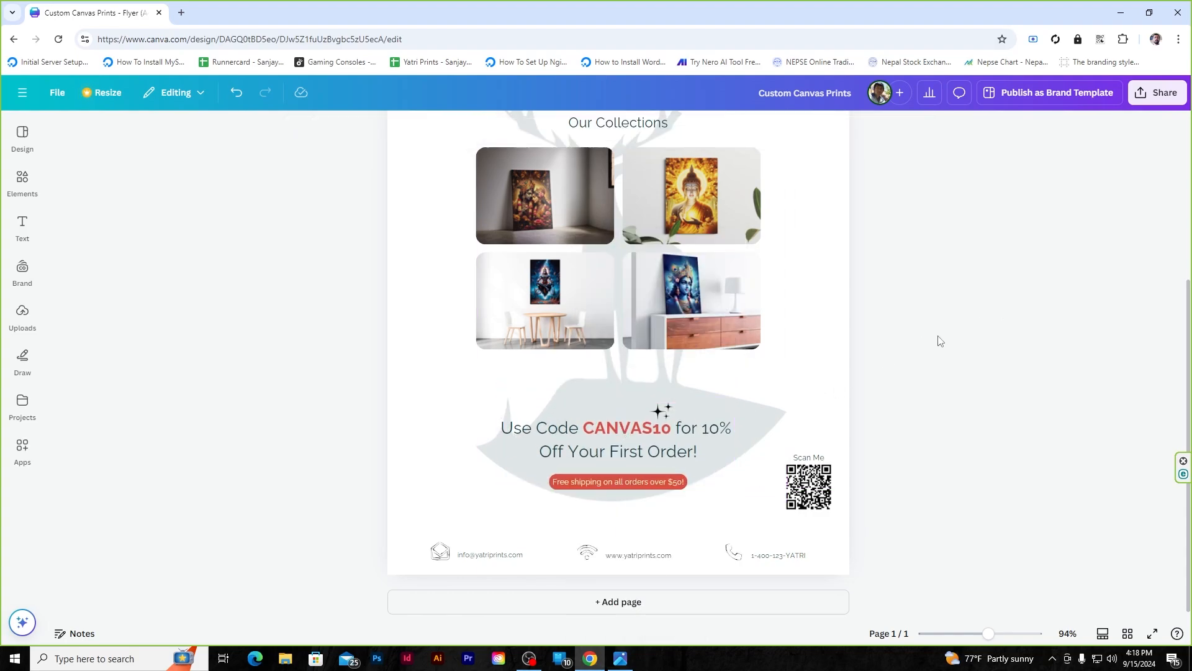
left_click(584, 425)
left_click(862, 128)
left_click(965, 307)
- Select all four collection photos together to shift them slightly lower
scroll(958, 487, "up", 3)
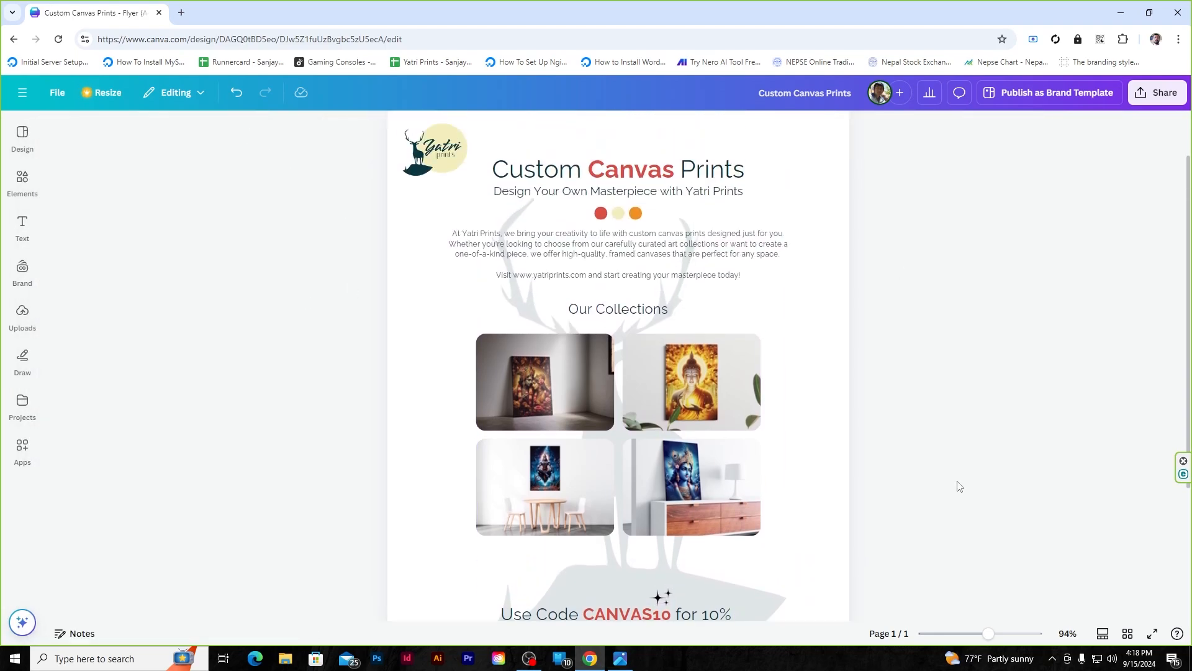
scroll(958, 486, "down", 2)
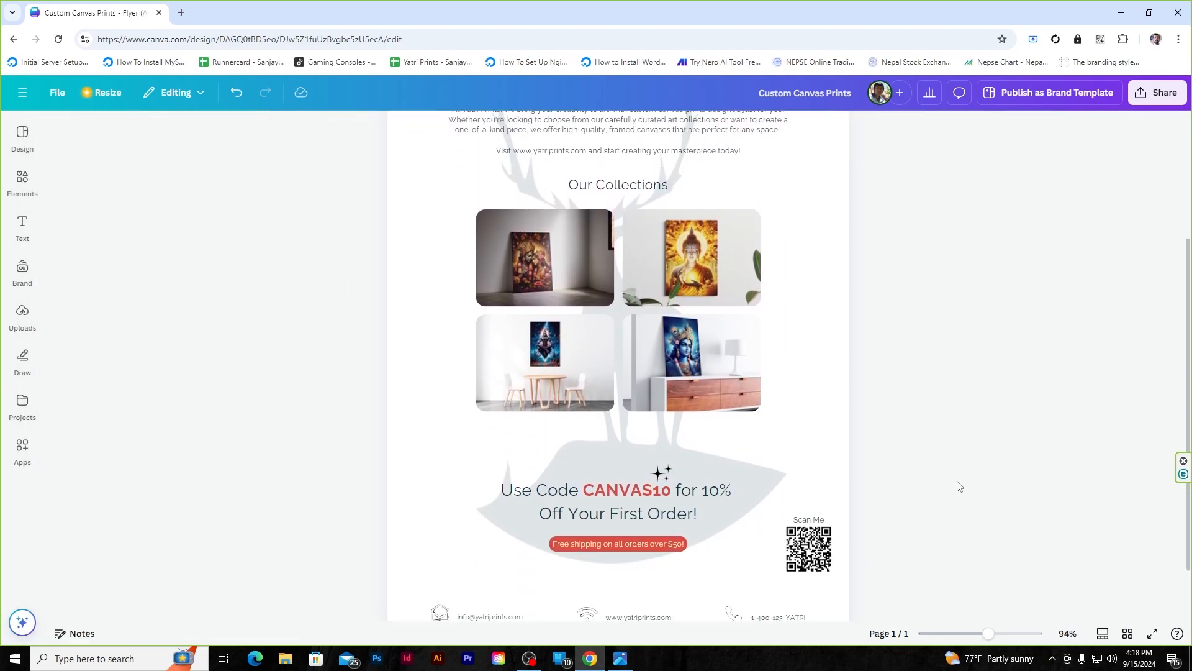
left_click(562, 298)
left_click(709, 285, "shift")
left_click(582, 357, "shift")
left_click(688, 369, "shift")
right_click(691, 370)
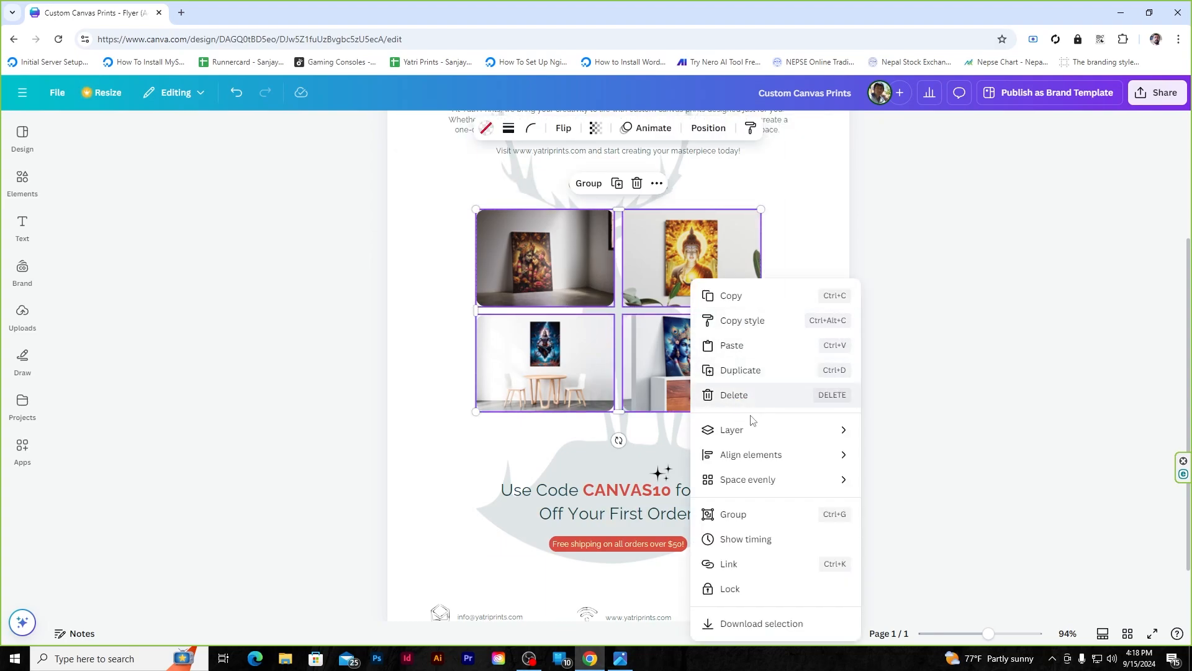
key("Escape")
scroll(665, 319, "up", 1)
left_click(904, 305)
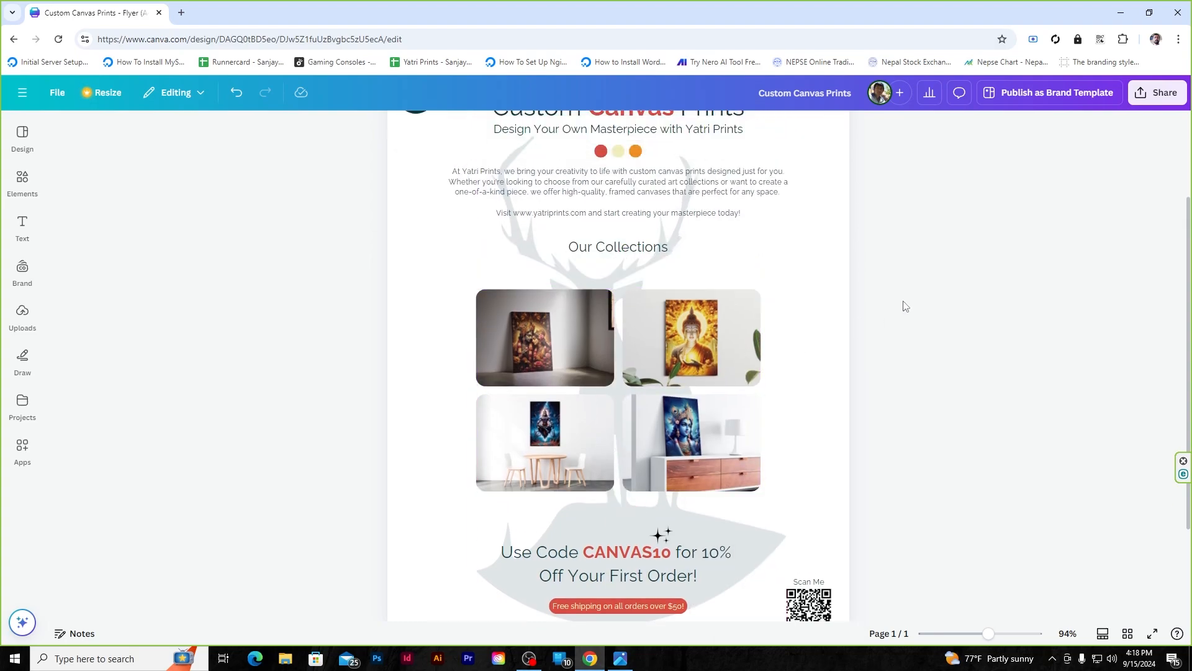
- Drag the Our Collections heading down just above the photo grid and review the layout
scroll(904, 306, "down", 2)
scroll(905, 306, "up", 4)
scroll(905, 306, "down", 1)
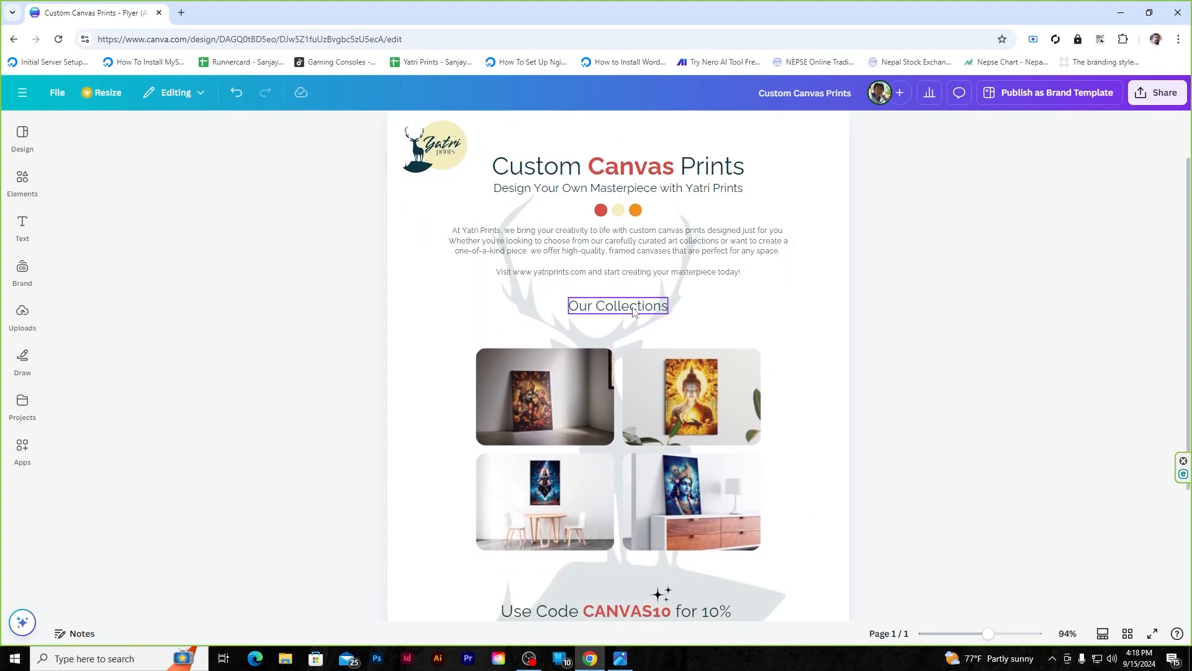
left_click_drag(633, 309, 633, 328)
left_click(684, 311)
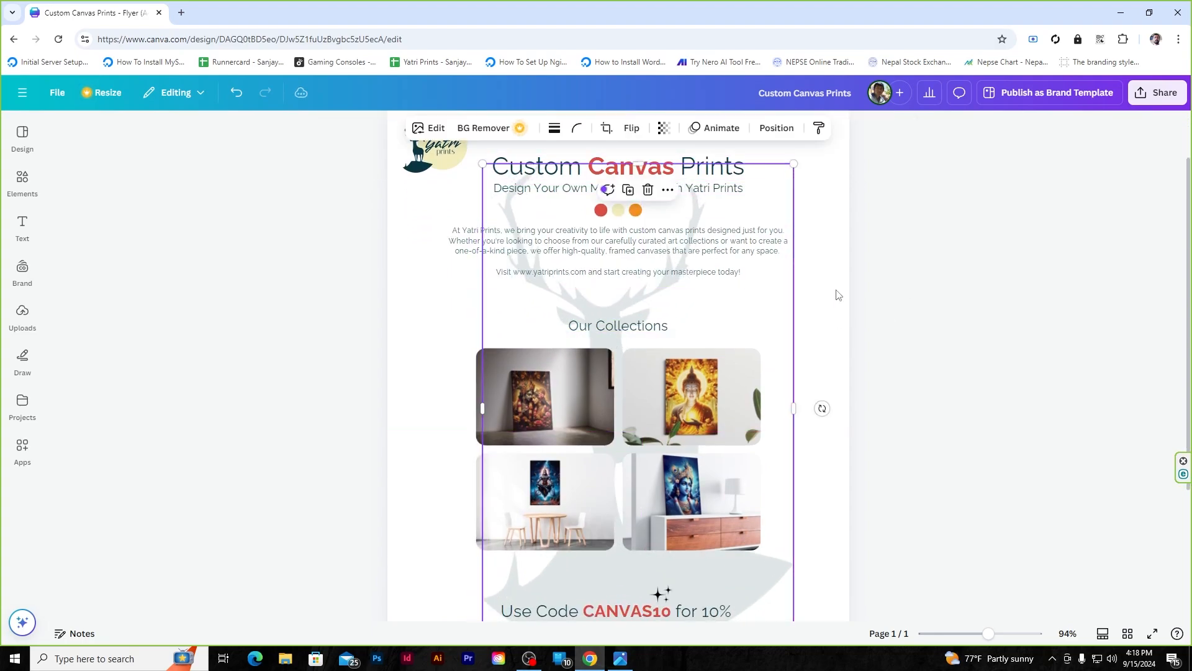
left_click(902, 297)
scroll(903, 296, "down", 3)
scroll(844, 429, "down", 3)
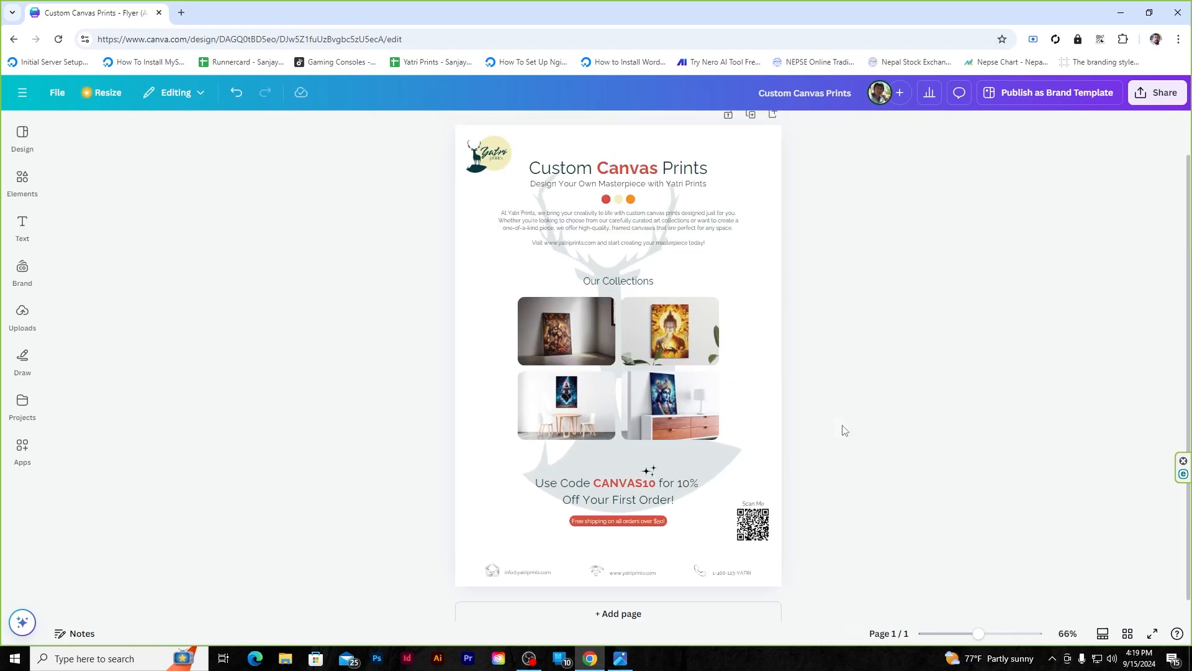
scroll(839, 377, "down", 1)
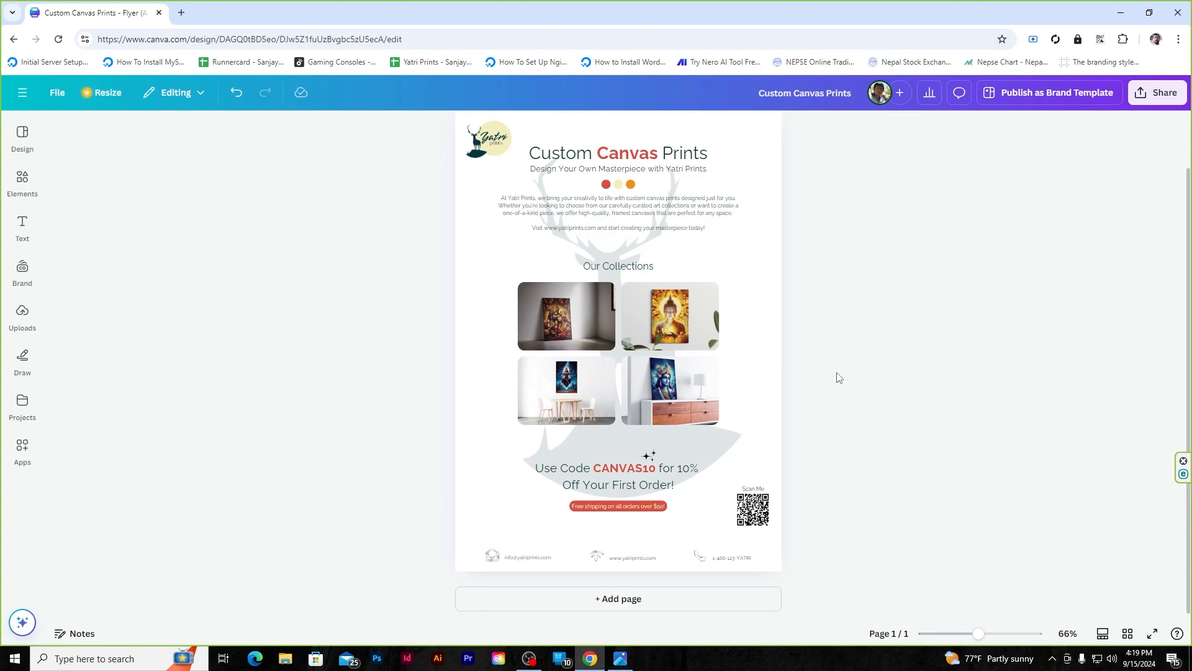
- Ungroup the red, cream and orange dots and spread them farther apart
scroll(839, 377, "up", 1)
scroll(623, 265, "up", 5)
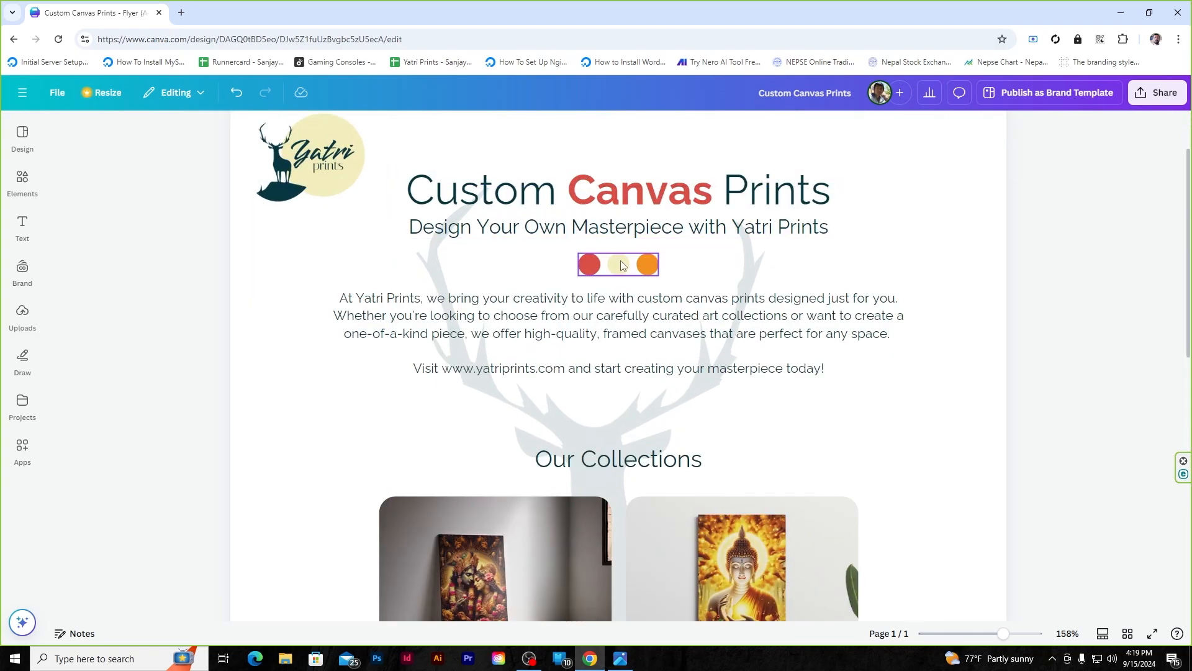
right_click(623, 265)
left_click(684, 472)
left_click_drag(584, 272, 529, 272)
mouse_move(653, 271)
left_mouse_down()
mouse_move(718, 272)
mouse_move(630, 271)
left_mouse_up()
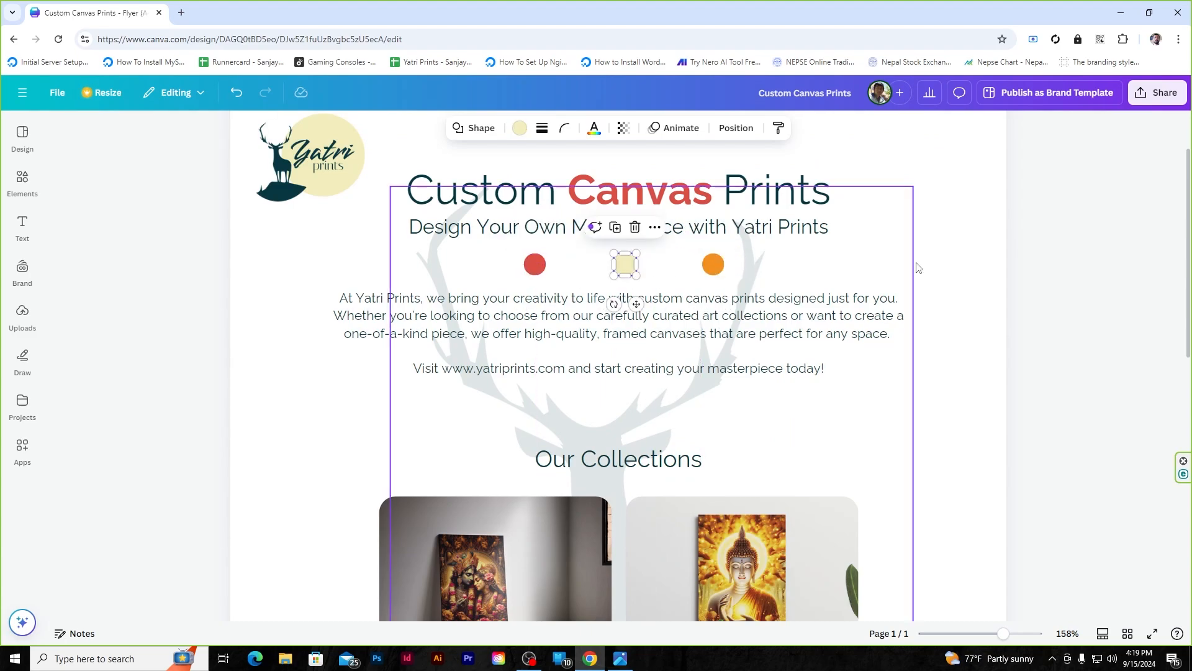
left_click(920, 268)
- Regroup the three dots and centre the group horizontally on the page
left_click(539, 267)
left_click(627, 268, "shift")
left_click(715, 268, "shift")
left_click(905, 132)
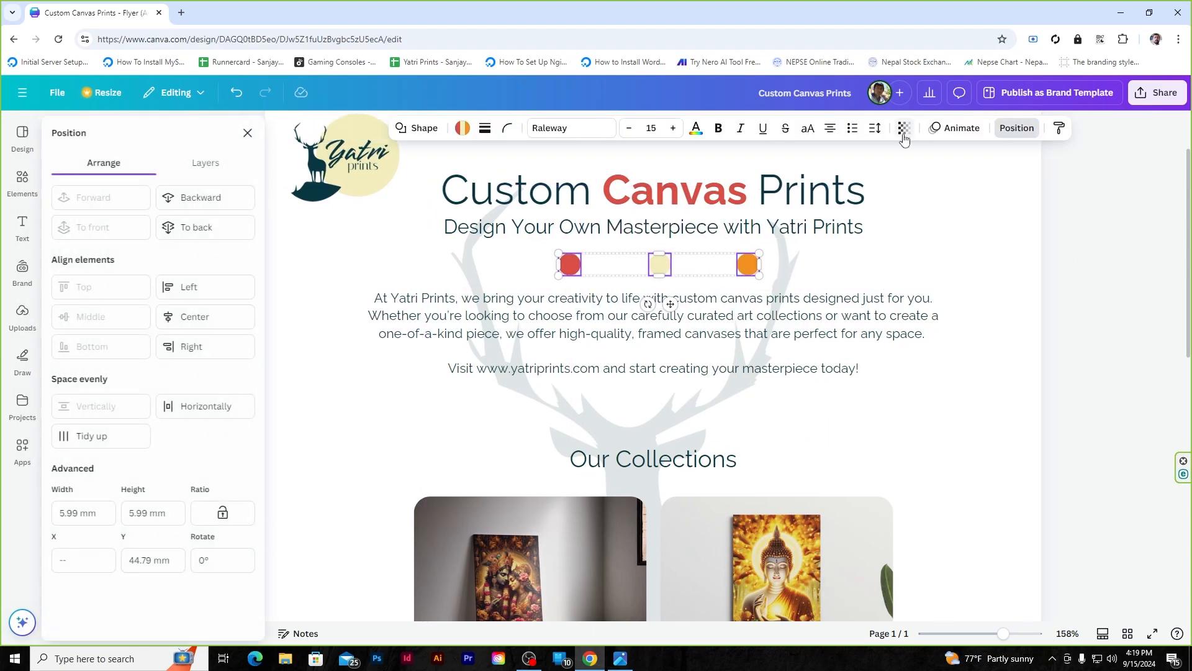
right_click(671, 268)
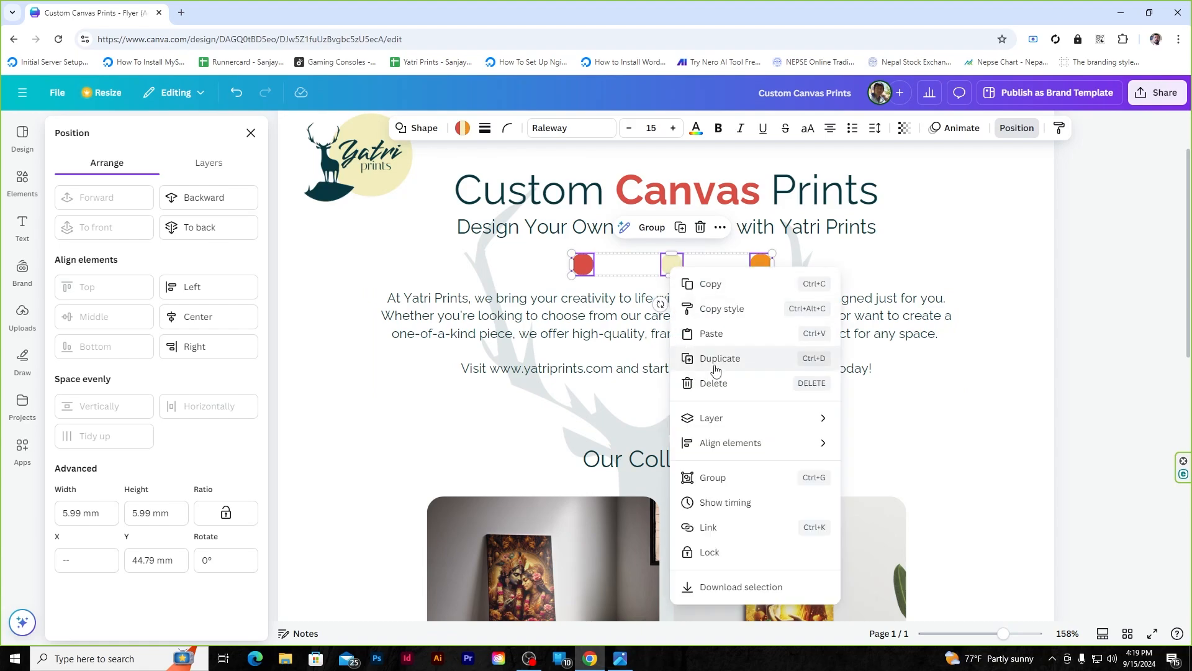
left_click(728, 486)
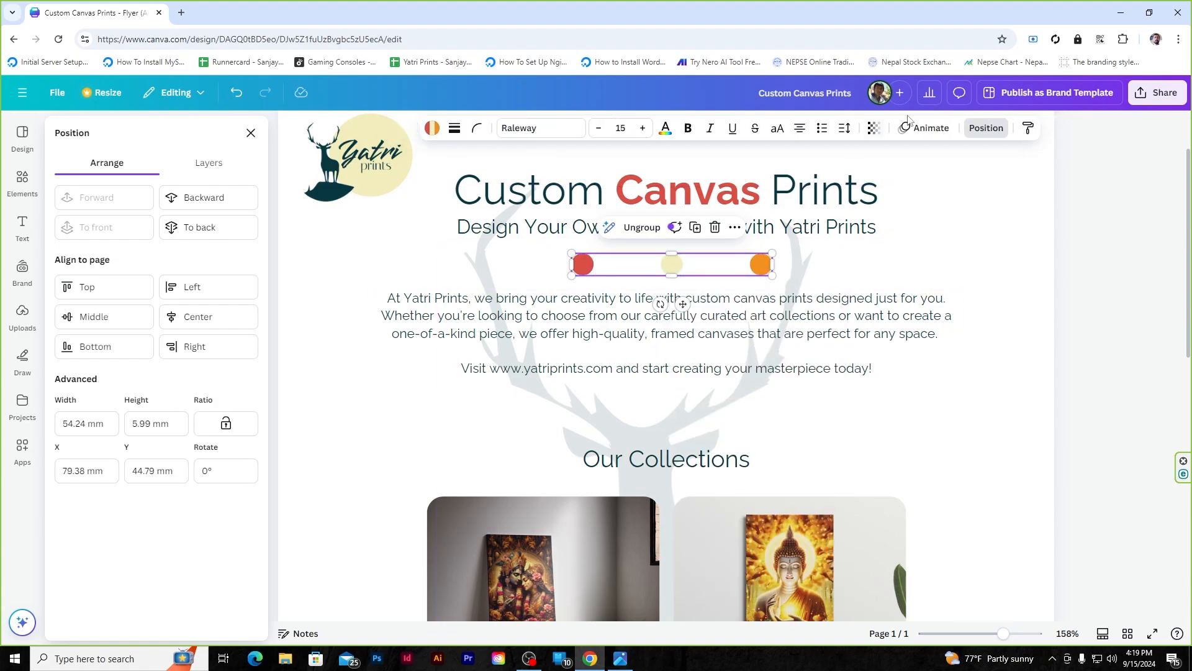
left_click(213, 321)
left_click(1108, 261)
scroll(975, 416, "down", 2)
scroll(975, 416, "down", 5)
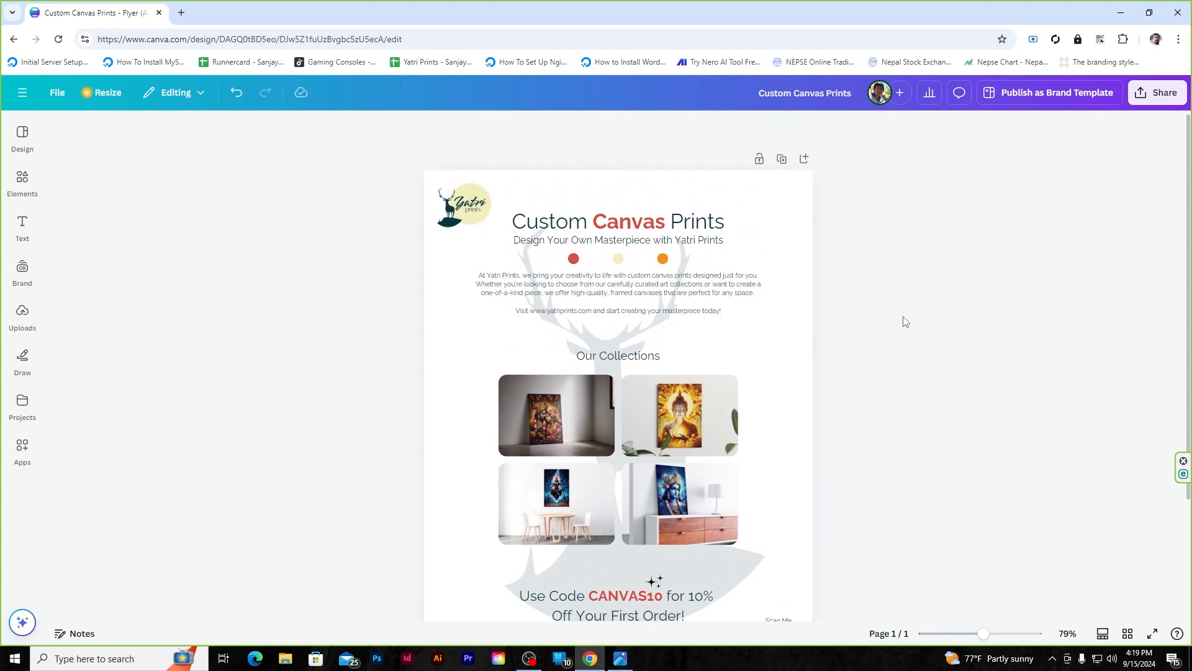
- Download the finished flyer as a PNG from the File menu's download settings
scroll(905, 321, "down", 2)
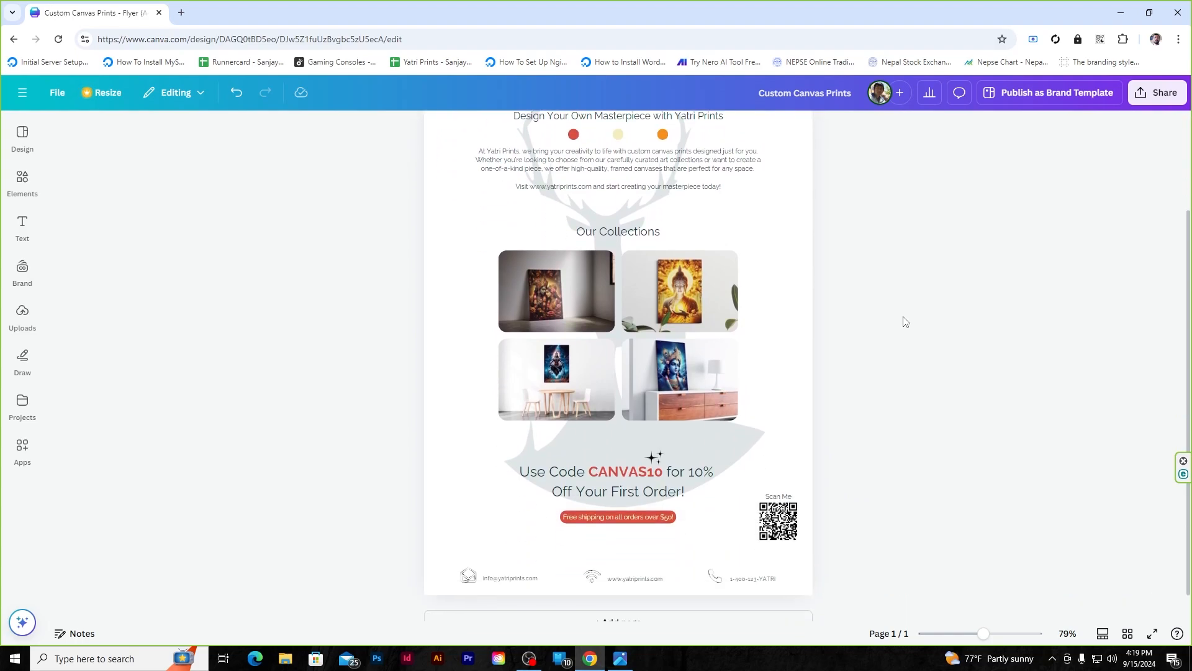
scroll(905, 321, "up", 1)
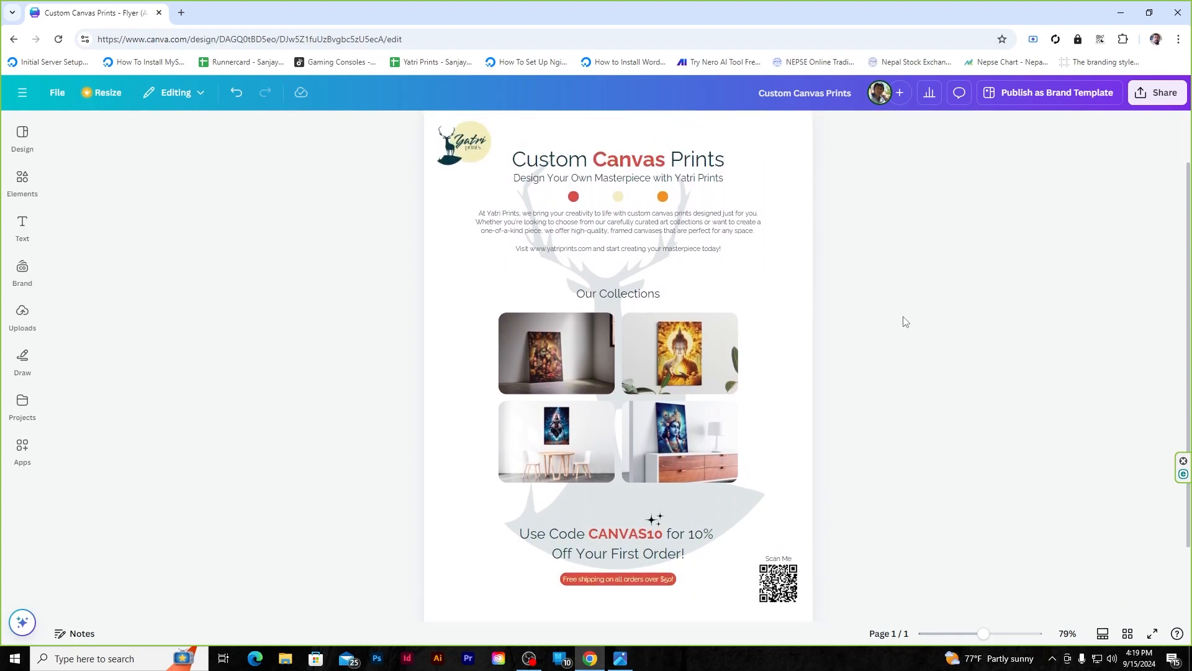
left_click(57, 93)
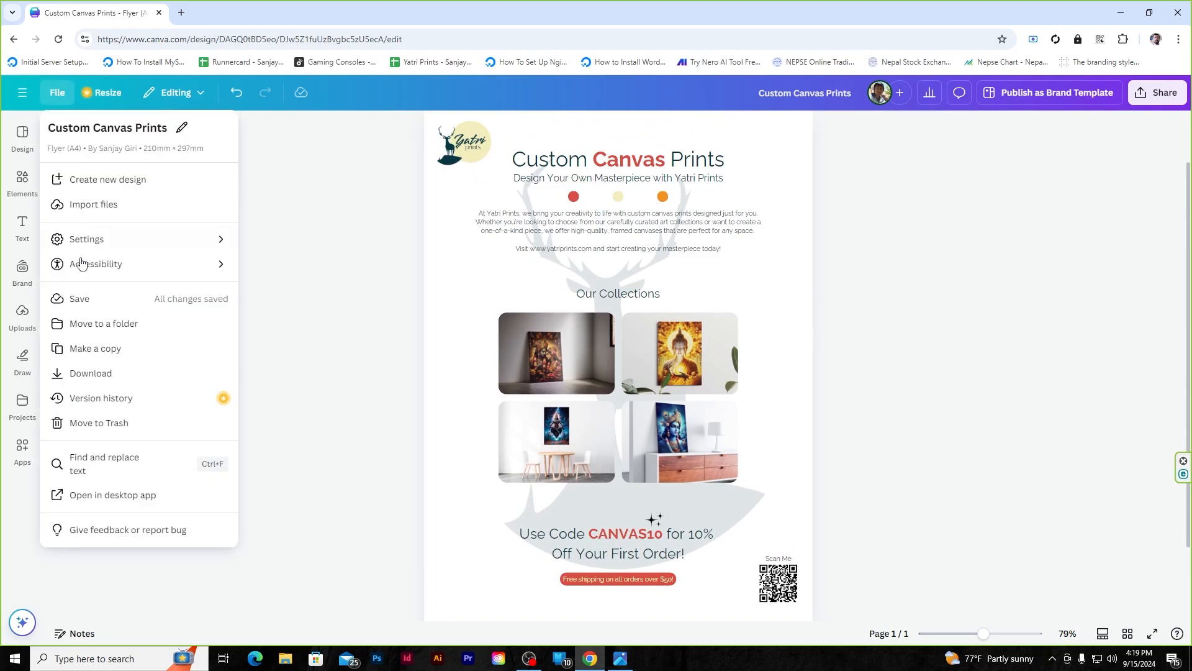
left_click(96, 372)
left_click(1080, 372)
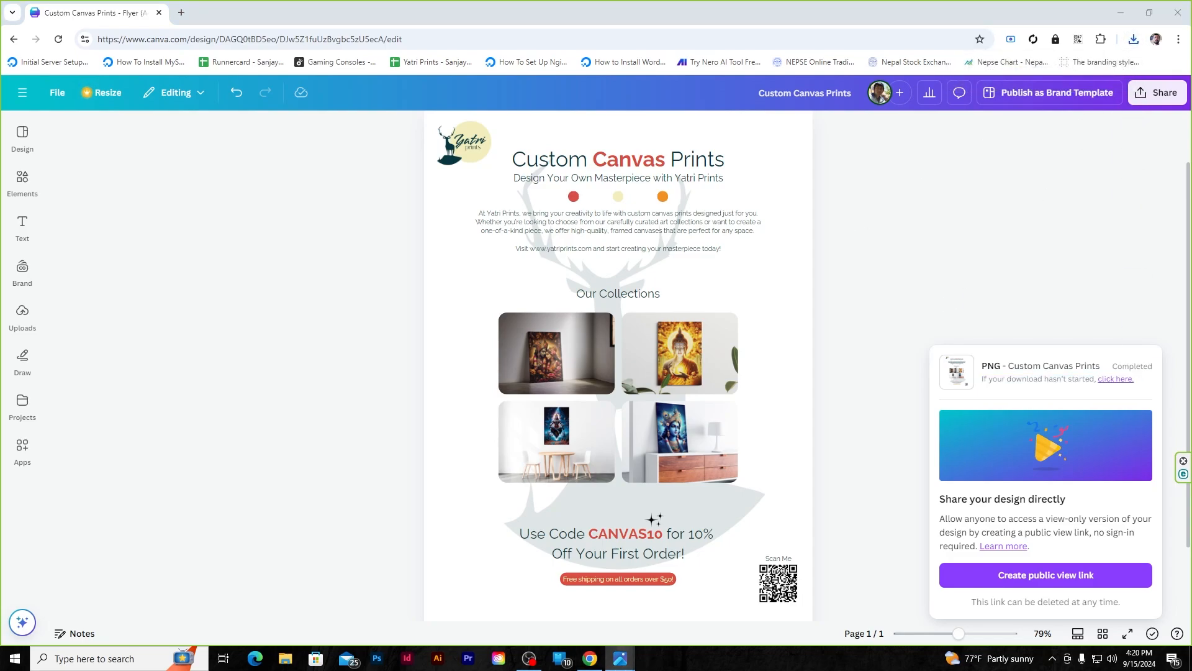
- Maximize Custom Canvas Prints.png in Photos, view it full-screen, then exit full-screen
left_click(922, 186)
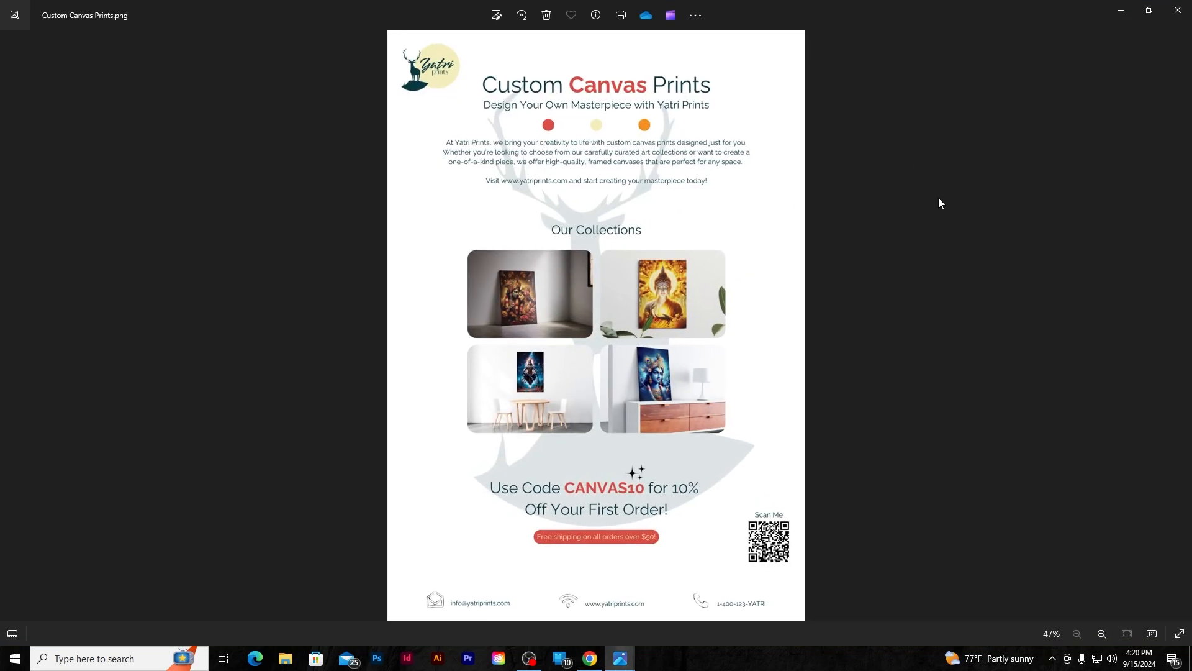
left_click(1175, 635)
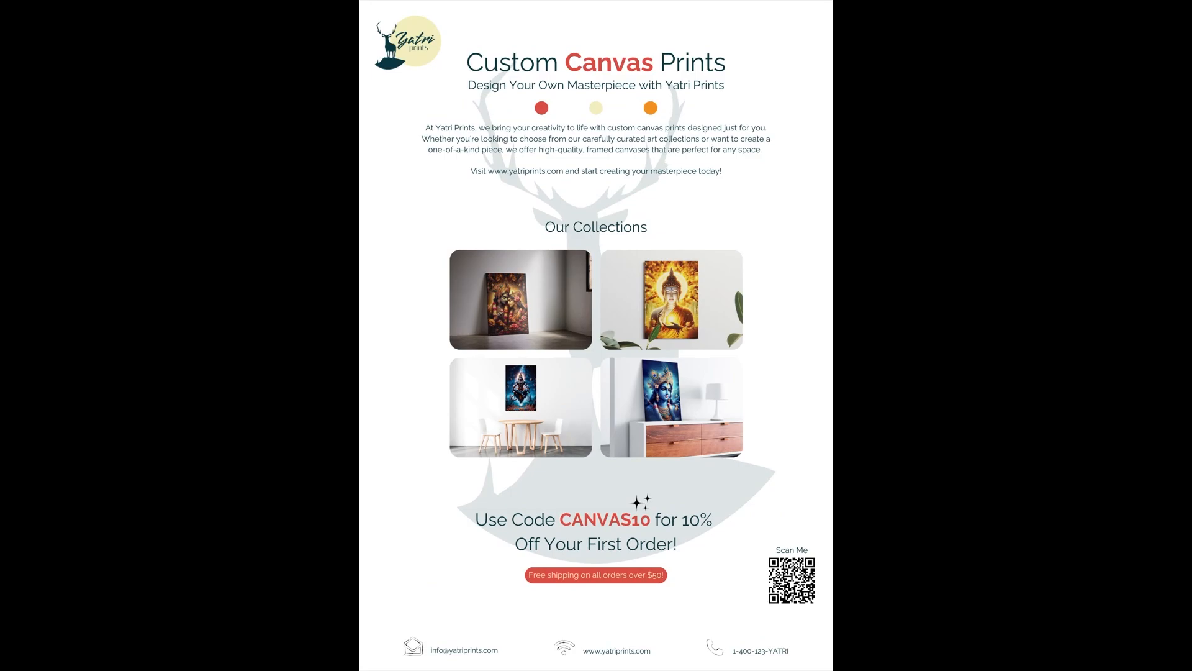
key("Escape")
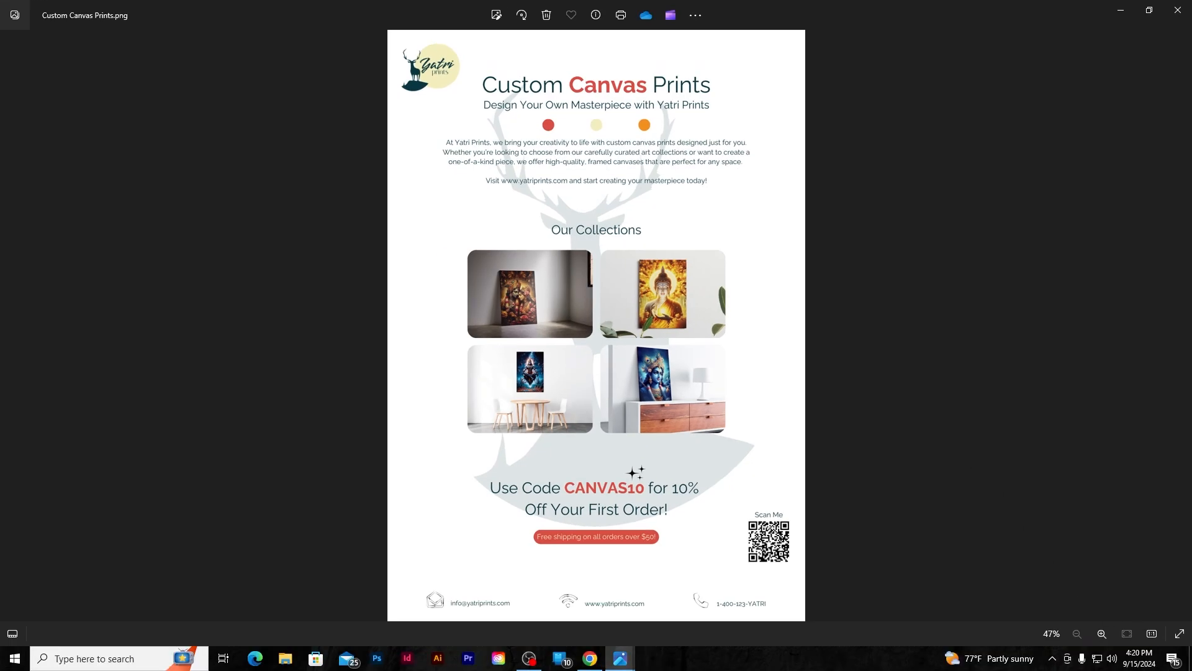
key("alt+Tab")
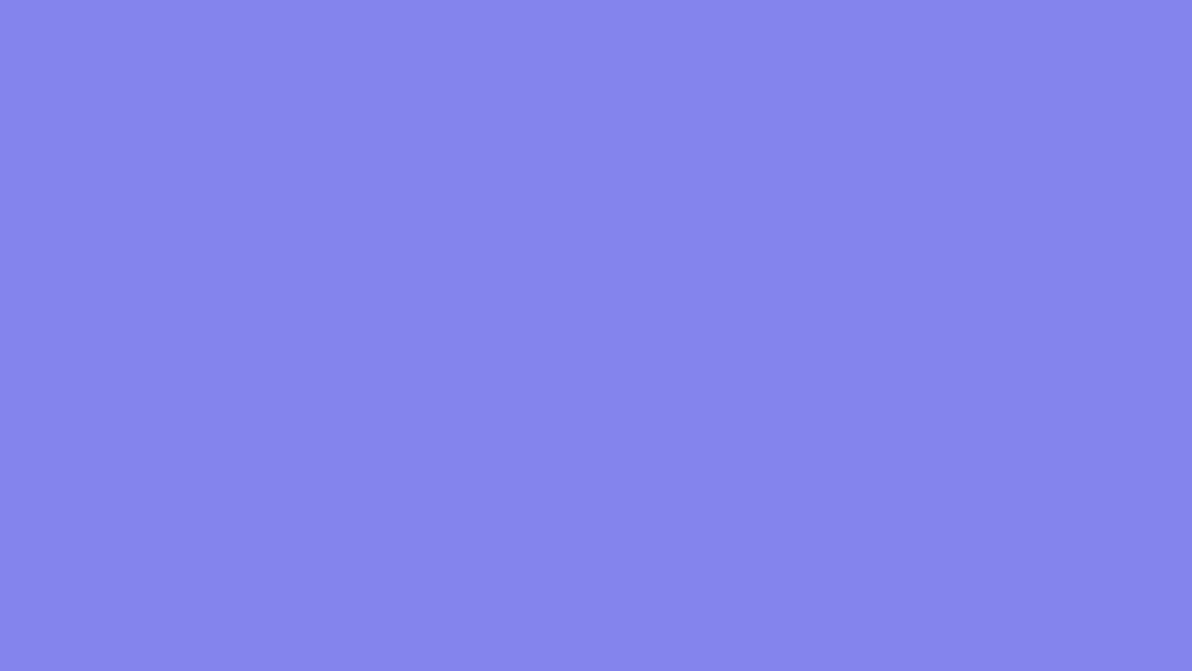